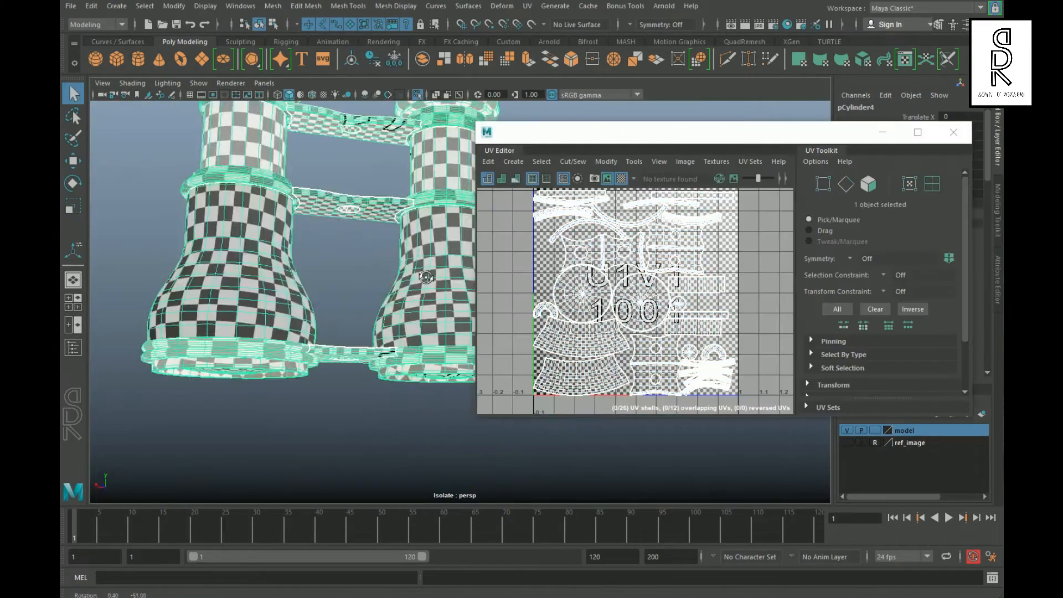
left_click_drag(277, 304, 343, 288, "alt")
right_click(748, 276, "shift")
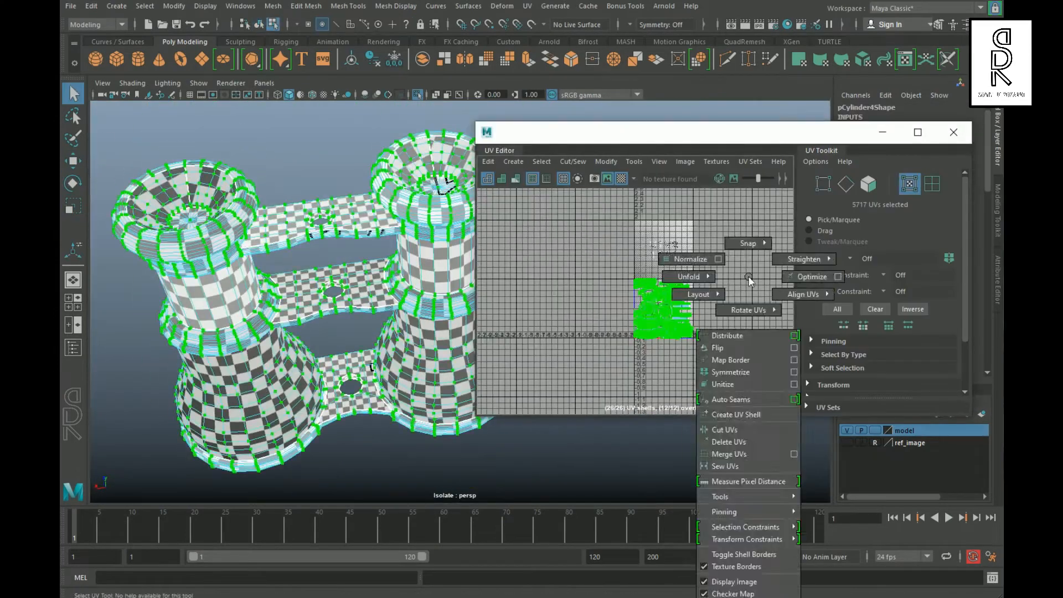
left_click(698, 294)
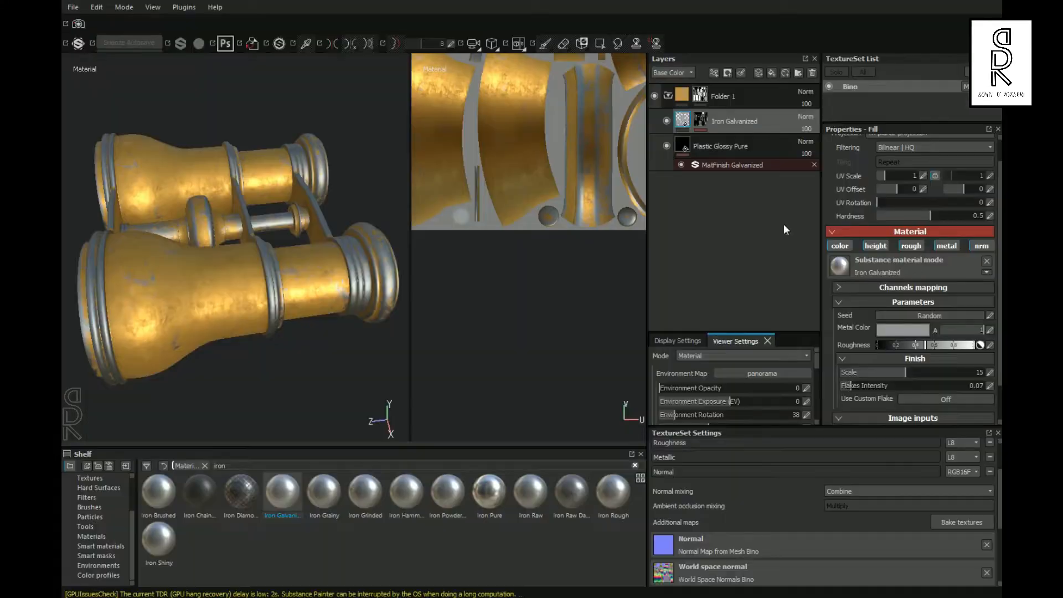
left_click(902, 329)
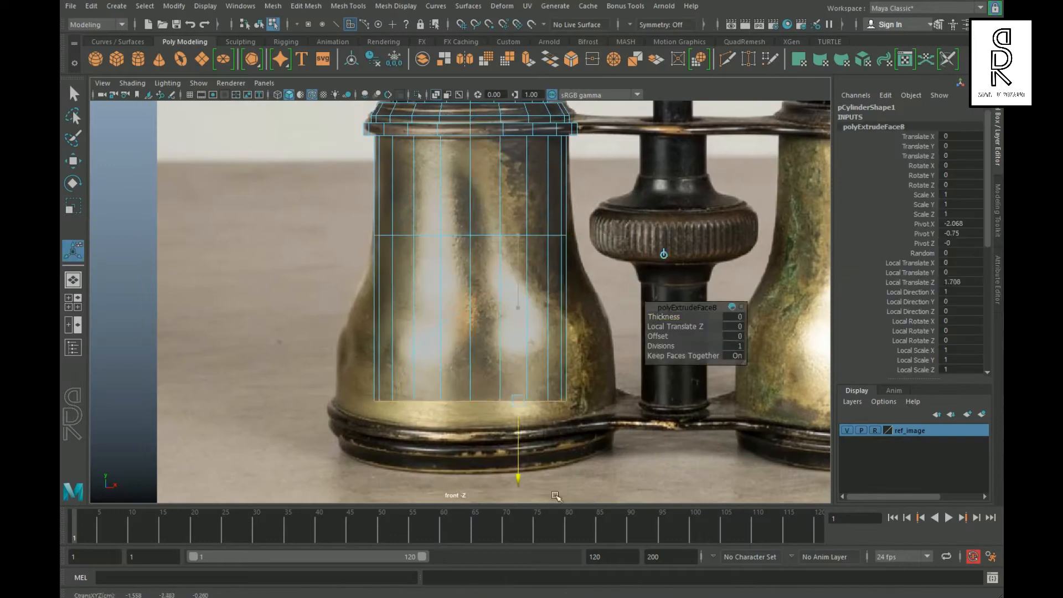
right_click(621, 314, "shift")
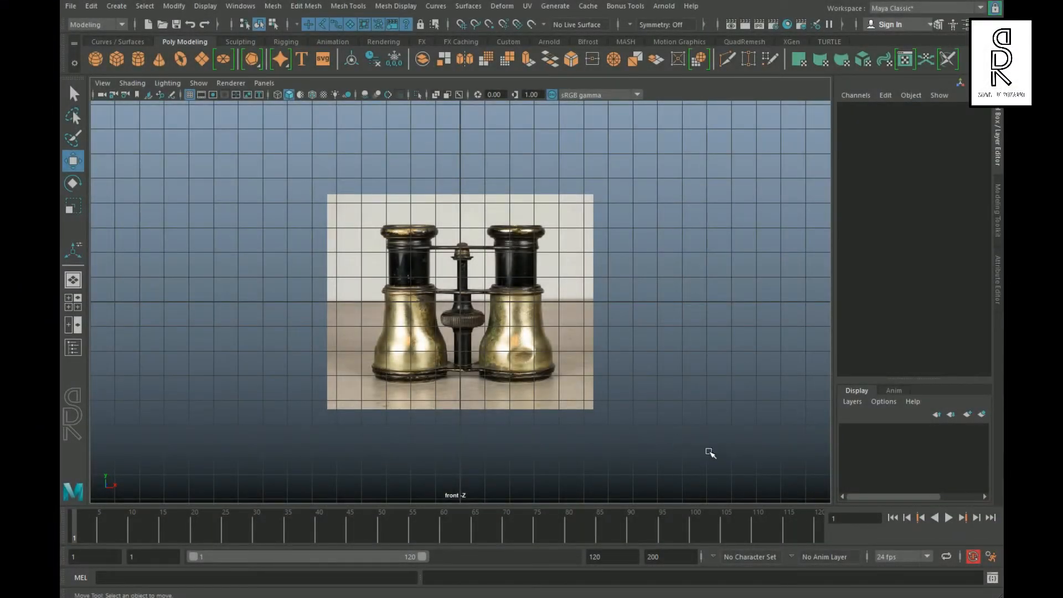
Create a display layer from the binoculars image plane and name it ref_image
left_click(524, 323)
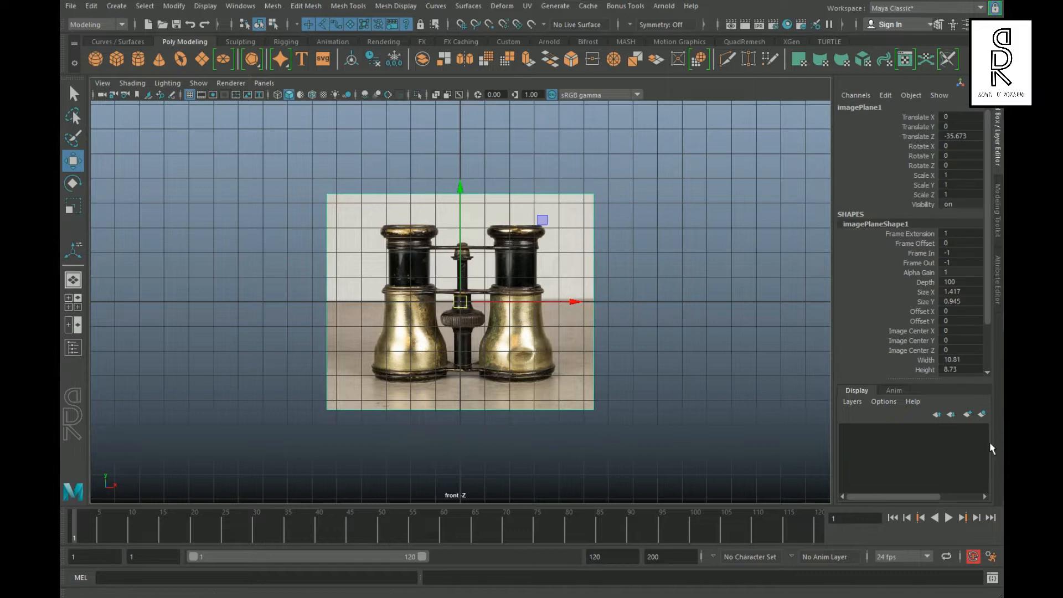
left_click(982, 414)
double_click(903, 430)
type("ref_ima")
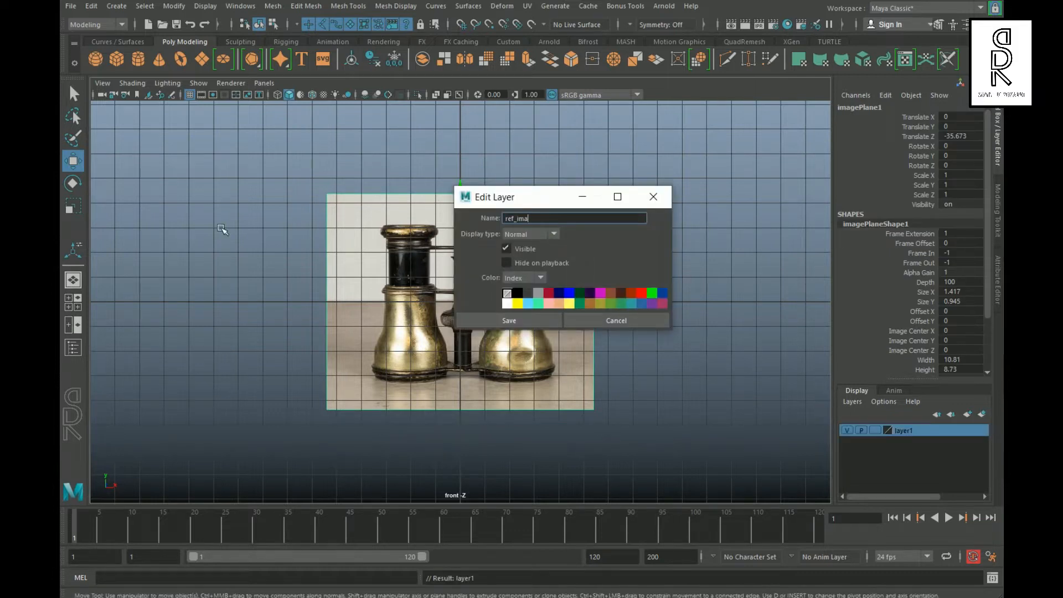
type("ge")
key("Return")
Set the ref_image layer to reference mode so the image cannot be selected, and hide the grid in the front view
left_click(237, 224)
left_click(876, 431)
left_click(876, 431)
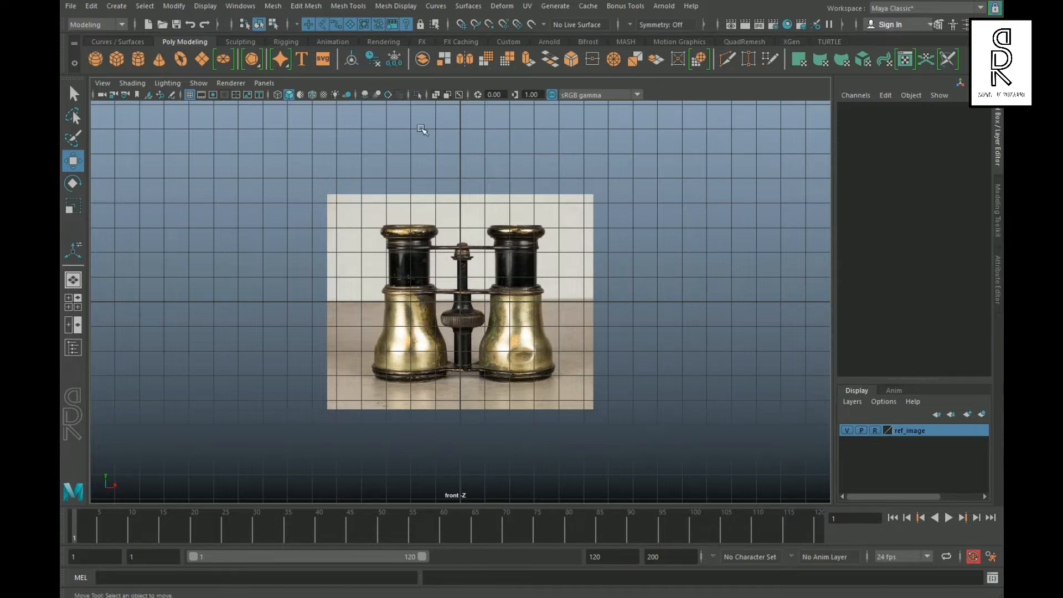
left_click(189, 96)
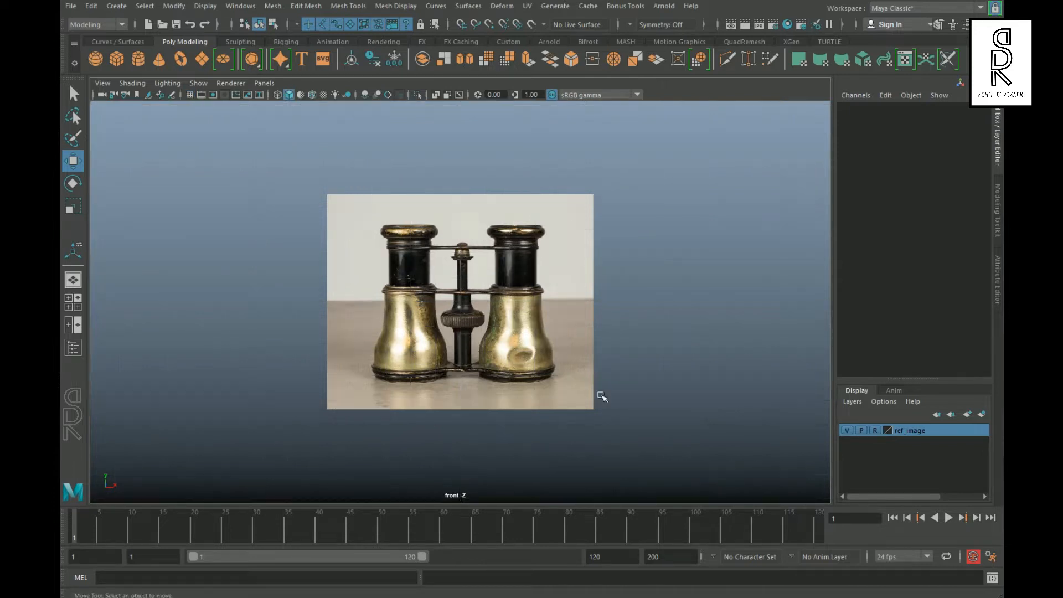
Create a polygon cylinder, place it over the left barrel in the photo and turn on X-ray shading
scroll(602, 397, "up", 2)
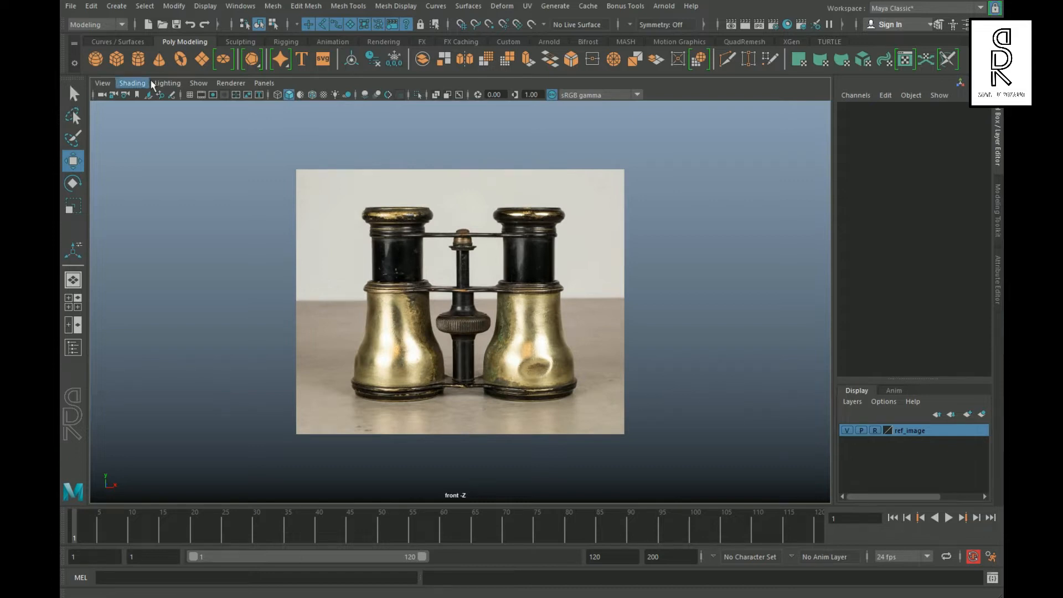
left_click(142, 65)
scroll(620, 382, "up", 5)
middle_click_drag(520, 368, 616, 396, "alt")
middle_click_drag(752, 215, 643, 321)
key("ctrl+z")
left_click_drag(676, 304, 566, 304)
left_click_drag(452, 230, 453, 329)
left_click(440, 99)
Scale the cylinder to about 1.487 and raise it to about Y 1.24 over the black upper barrel
middle_click_drag(565, 370, 603, 370, "alt")
key("r")
left_click_drag(490, 395, 537, 394)
key("w")
left_click_drag(494, 288, 495, 130)
scroll(433, 285, "up", 5)
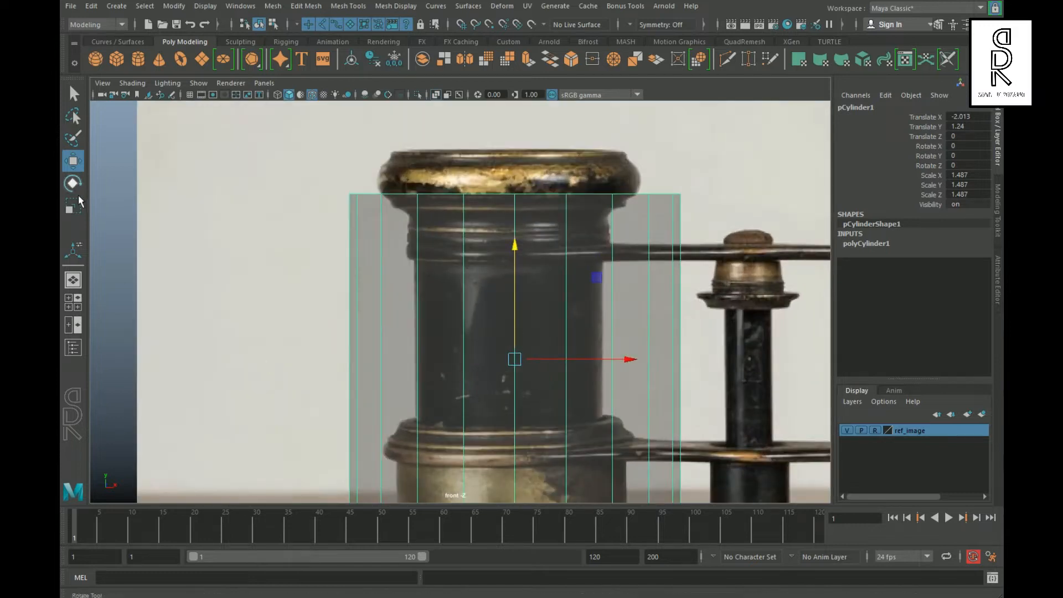
Scale the cylinder uniformly to about 0.82 and align it with the black upper barrel at about X -2.068
key("r")
left_click_drag(516, 360, 393, 397)
left_click(76, 165)
left_click_drag(630, 360, 625, 361)
key("r")
left_click_drag(512, 361, 509, 367)
key("w")
left_click_drag(633, 363, 631, 363)
middle_click_drag(540, 377, 531, 321, "alt")
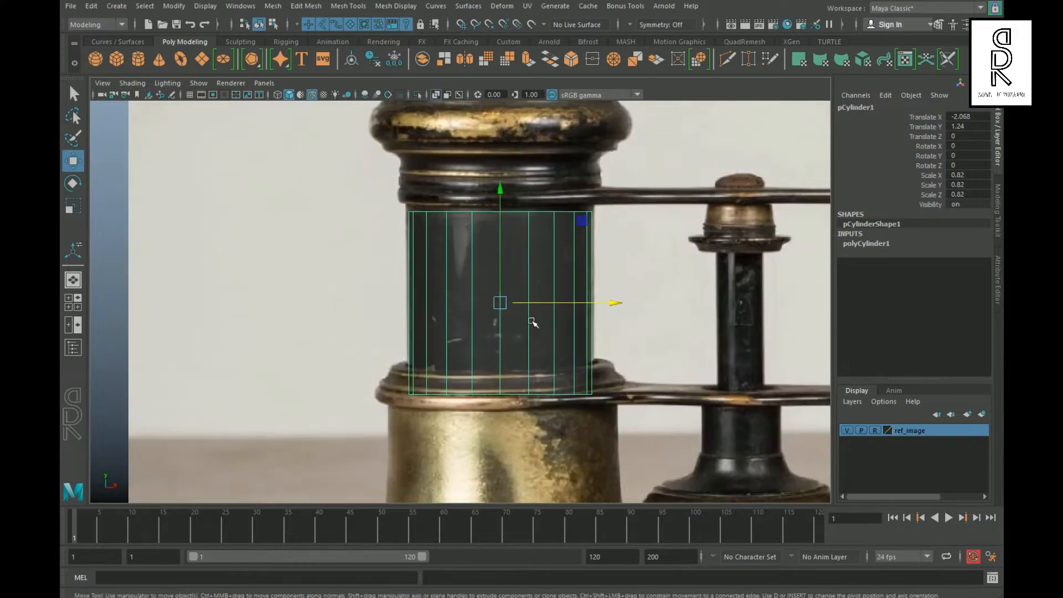
Nudge the cylinder up to the upper collar and raise its bottom cap faces to the top of the middle collar
left_click_drag(507, 264, 508, 259)
right_click_drag(535, 254, 541, 287)
left_click_drag(357, 370, 742, 495)
left_click_drag(352, 315, 702, 365, "ctrl")
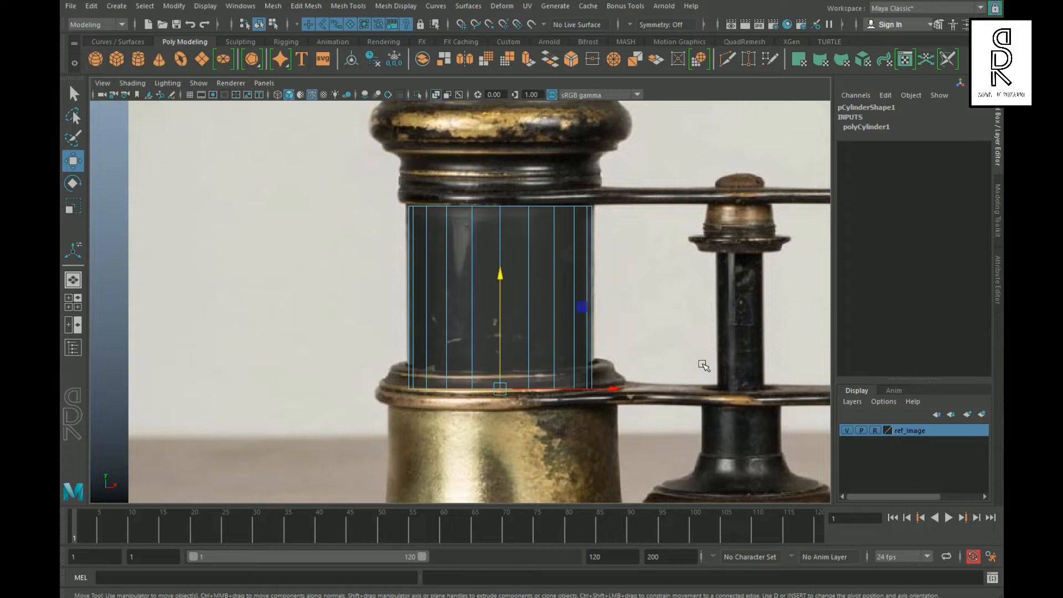
left_click_drag(505, 315, 511, 291)
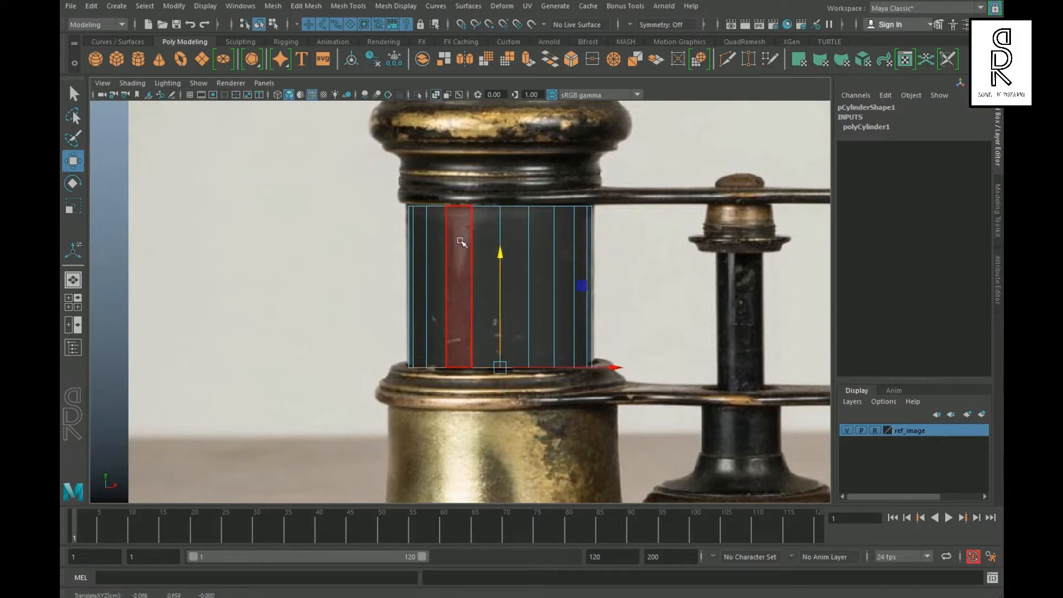
Extrude the cylinder's bottom faces and scale them outward by about 1.18 to start the middle collar
scroll(703, 322, "up", 5)
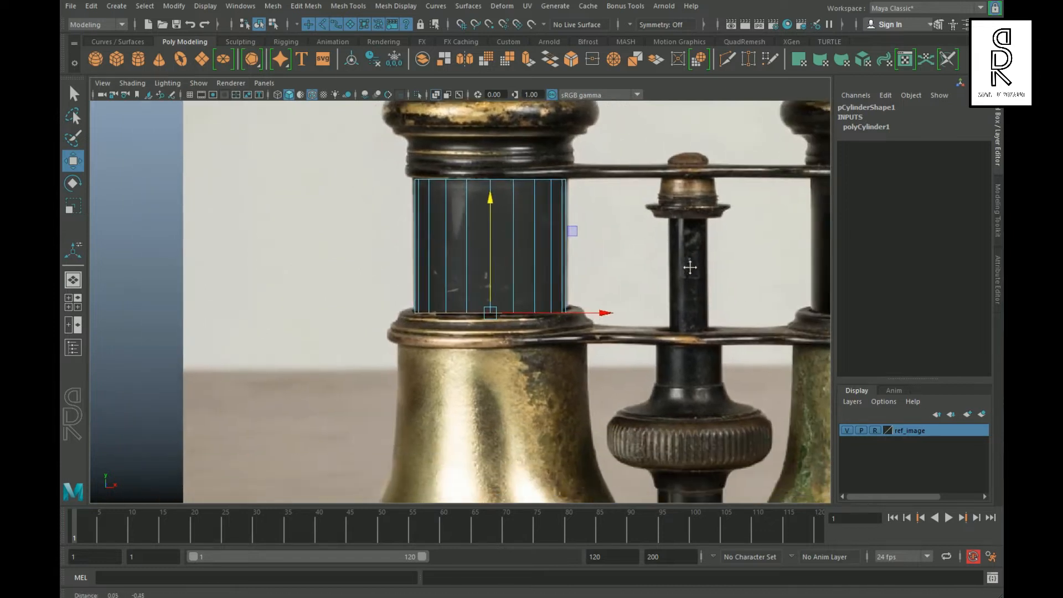
left_click(72, 250)
left_click(487, 244)
right_click_drag(475, 224, 475, 252, "shift")
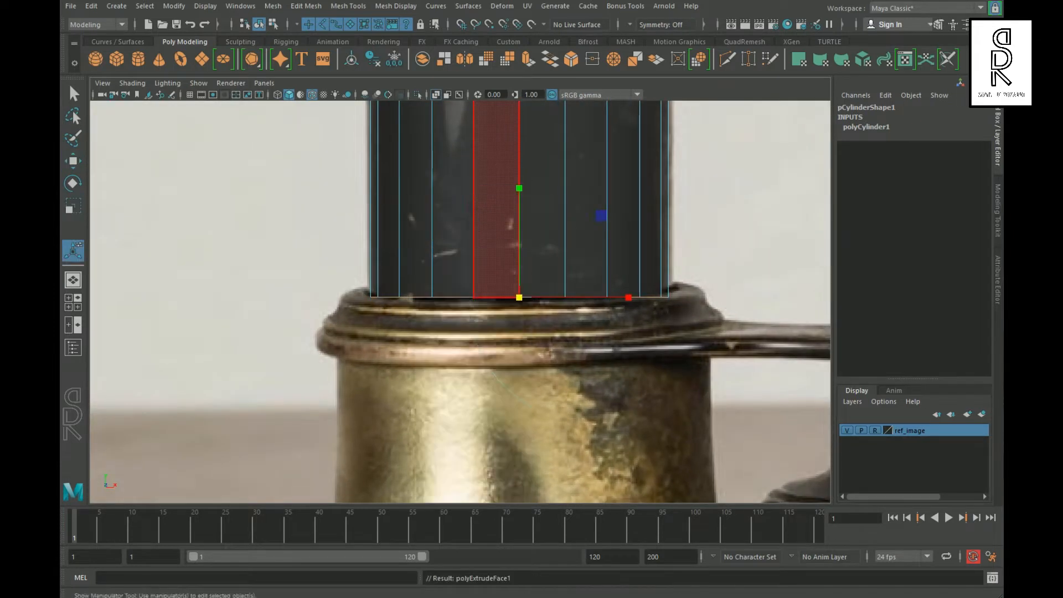
left_click(73, 207)
left_click_drag(532, 299, 535, 308)
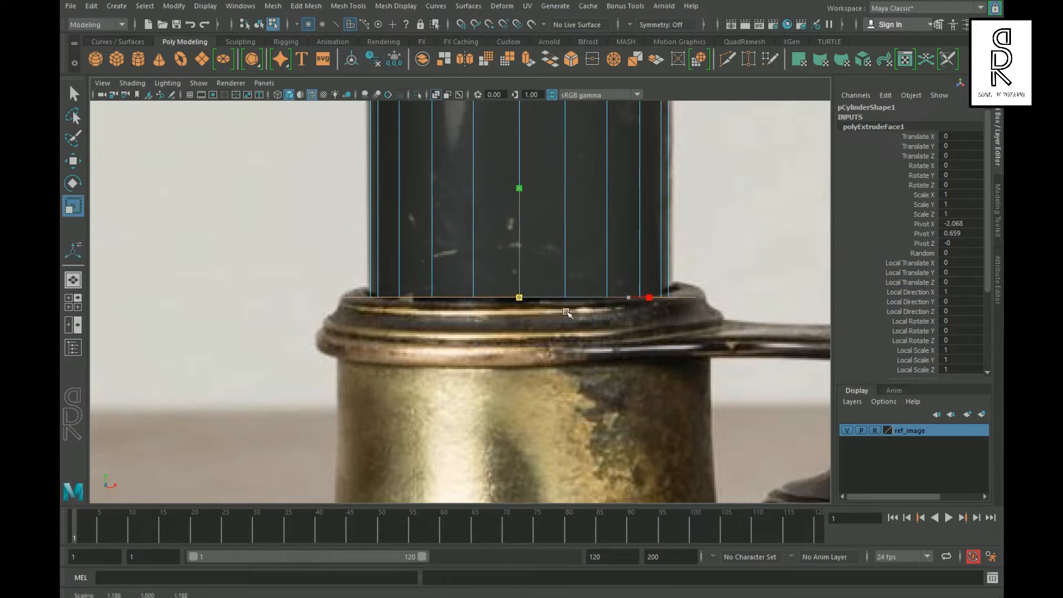
Extrude the bottom faces again, lower them along the middle collar and flare them to form its sloped shoulder
right_click(557, 233, "shift")
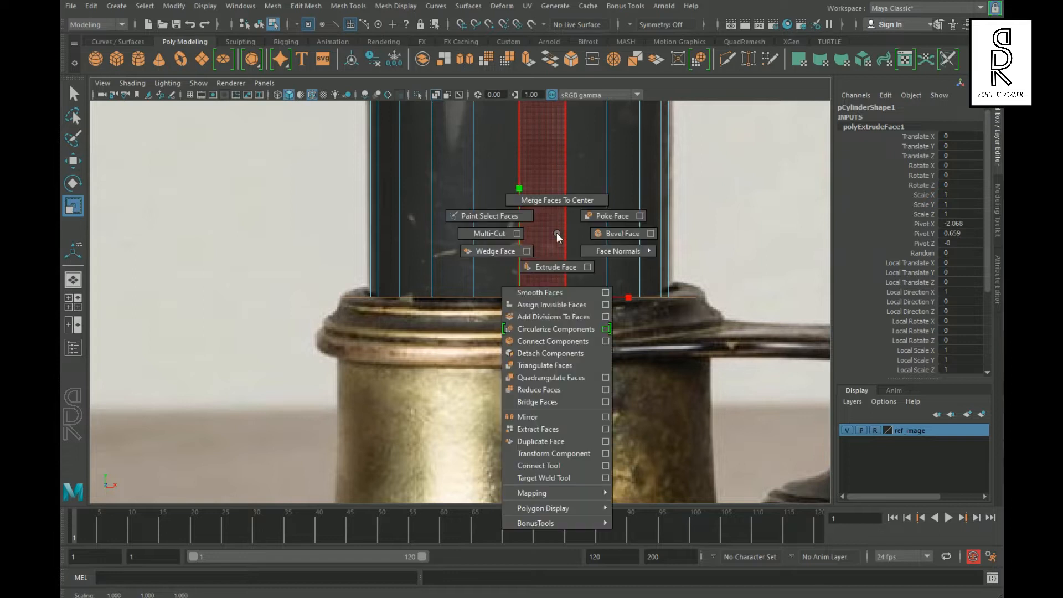
left_click(555, 268)
key("w")
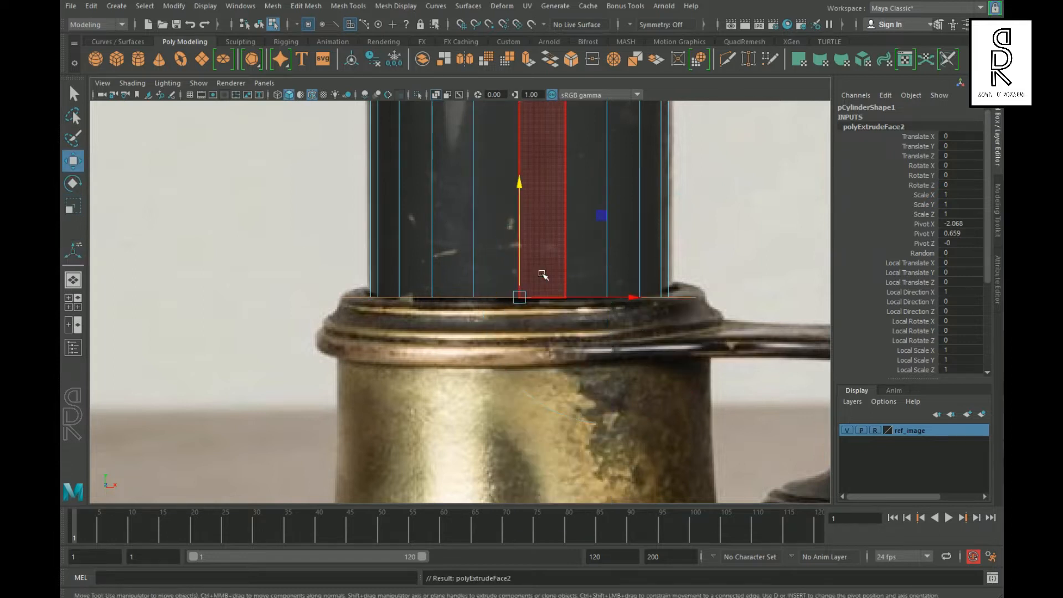
left_click_drag(524, 272, 545, 336)
left_click(78, 213)
Extrude the bottom faces downward to form a narrow straight band below the collar's sloped shoulder
right_click_drag(416, 259, 415, 291, "shift")
left_click_drag(618, 404, 623, 421)
middle_click_drag(624, 420, 604, 388, "alt")
left_click(75, 208)
Extrude the wider lower rim of the middle collar and scale its underside inward by about 0.95
right_click_drag(476, 311, 469, 344, "shift")
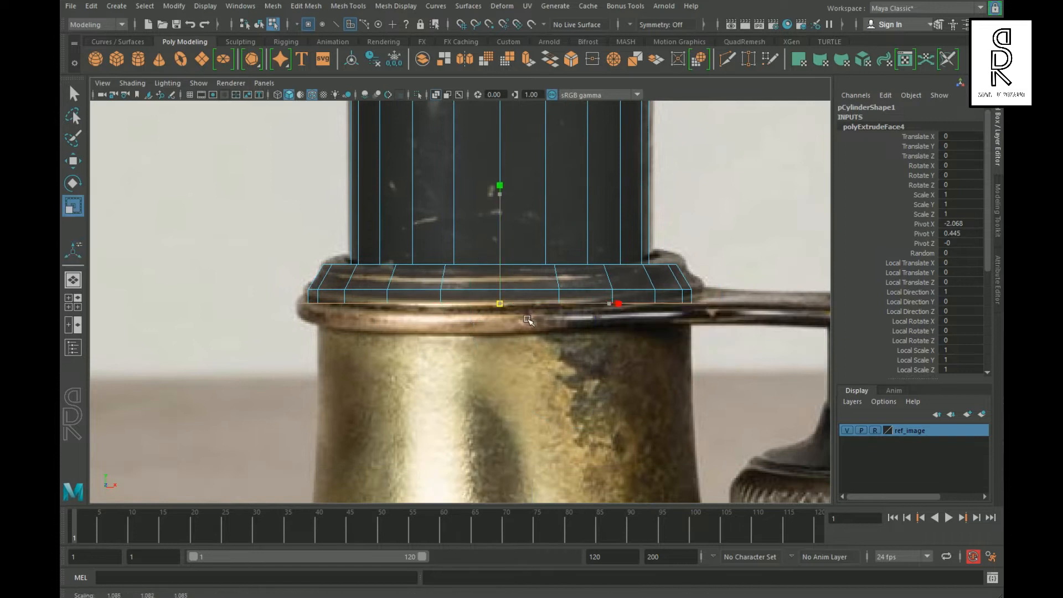
left_click(73, 205)
left_click_drag(500, 328, 495, 349)
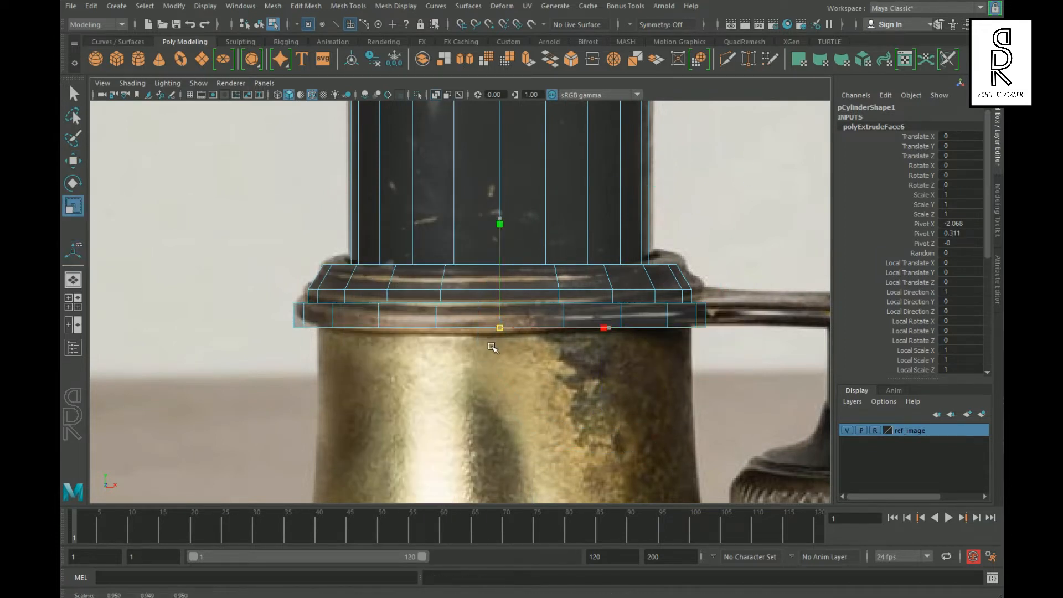
Extrude the bottom faces down into the brass body and scale the new band inward by about 0.932
right_click_drag(496, 349, 493, 382, "shift")
left_click(73, 161)
left_click_drag(500, 220, 500, 264)
left_click_drag(280, 382, 714, 352)
left_click(73, 206)
left_click_drag(500, 351, 489, 369)
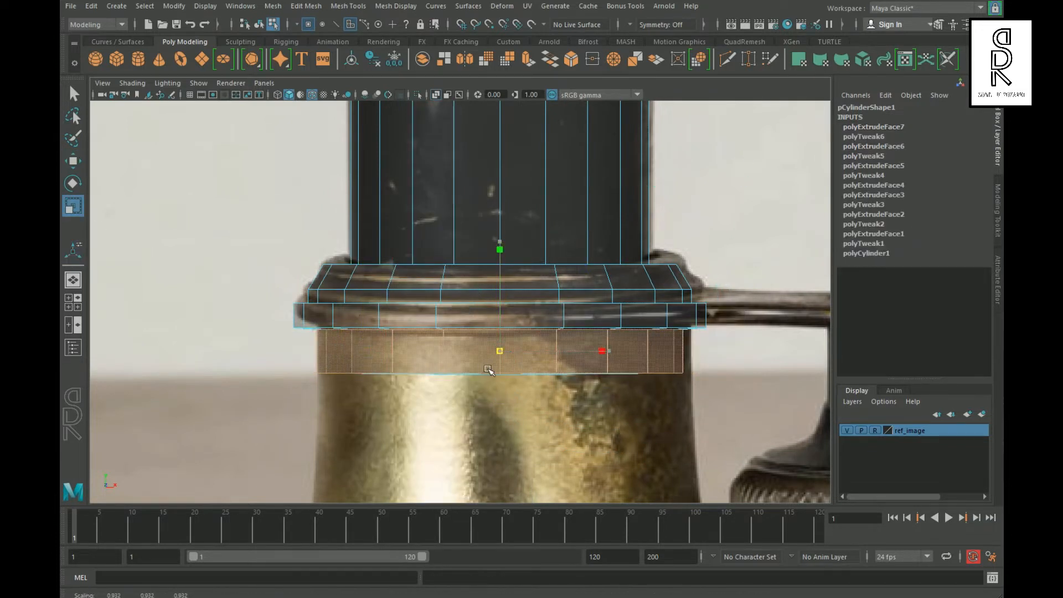
Select the edge loop at the top of the brass body and snap it level with the collar's lower edge
right_click_drag(387, 354, 388, 318)
double_click(470, 329)
key("w")
key("v")
middle_click_drag(487, 333, 442, 329)
Select the bottom vertices of the brass body band and scale them to level the lower edge
right_click_drag(321, 271, 253, 252)
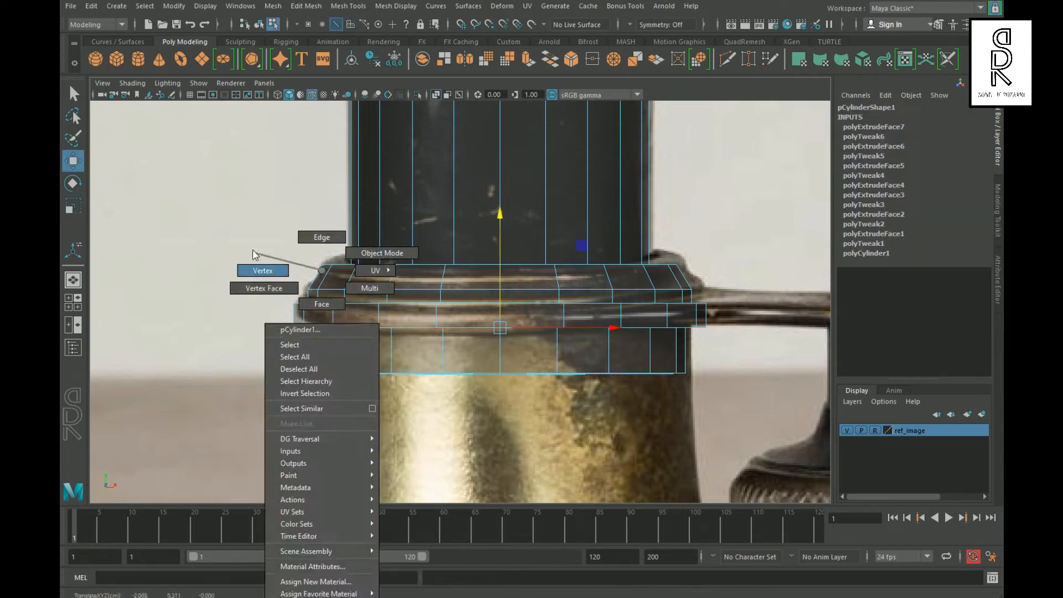
left_click_drag(271, 357, 714, 399)
key("r")
left_click_drag(510, 279, 501, 332)
Select only the bottom cap faces and move them down to where the brass body begins to flare
scroll(501, 332, "down", 3)
middle_click_drag(501, 332, 492, 265, "alt")
right_click_drag(387, 266, 387, 304, "ctrl")
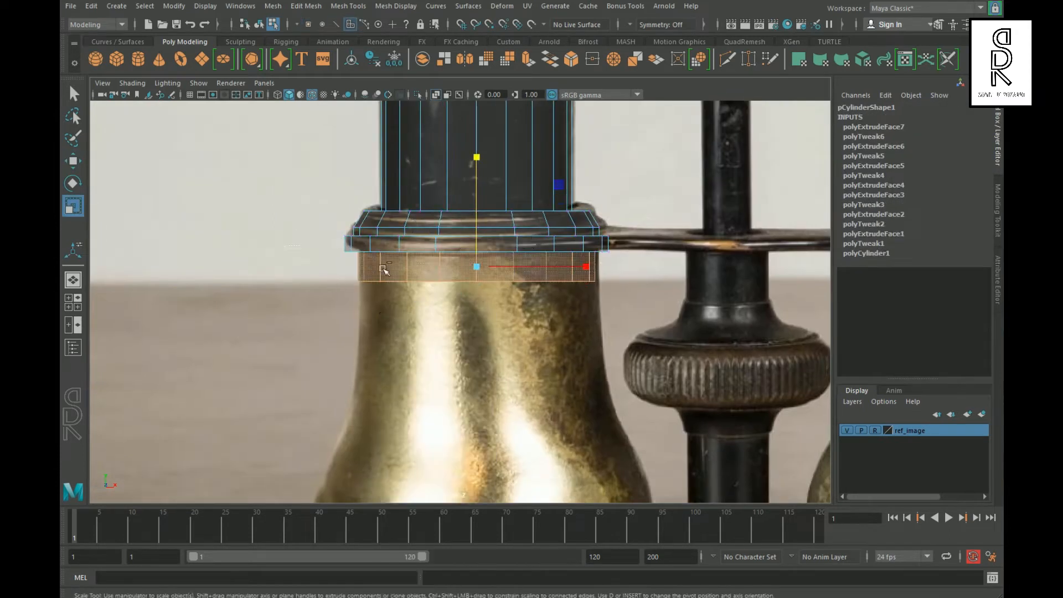
left_click_drag(341, 265, 614, 272, "ctrl")
key("w")
left_click_drag(484, 232, 497, 334)
scroll(714, 301, "down", 2)
middle_click_drag(497, 334, 505, 268, "alt")
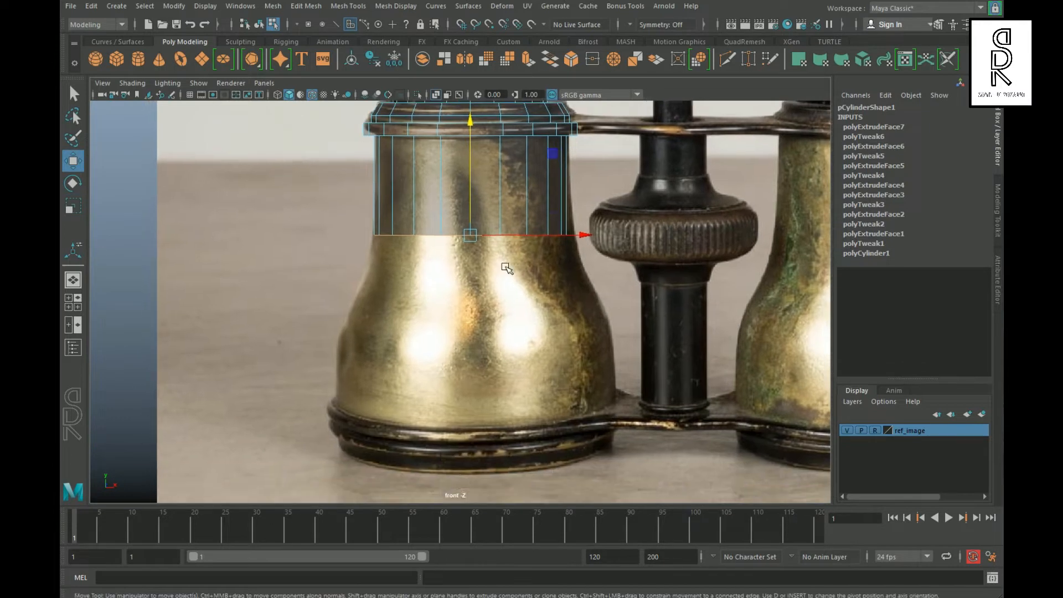
Extrude the bottom cap faces down to the top of the barrel's base rim
key("ctrl+e")
left_click_drag(522, 317, 556, 507)
middle_click_drag(529, 338, 543, 259, "alt")
Split the lower body's edge ring with a new loop and scale it outward to follow the photo's flare
left_click(486, 241)
right_click_drag(492, 233, 592, 265)
left_click(72, 205)
left_click_drag(484, 250, 558, 275)
Select the vertices at the lower body and scale them outward to match the brass bell's width
right_click_drag(467, 271, 388, 253)
left_click_drag(363, 327, 609, 369)
left_click_drag(484, 345, 566, 369)
key("w")
Split the flared body with further edge loops and fit them to the bell outline
middle_click_drag(495, 311, 482, 390, "alt")
left_click(400, 282)
right_click_drag(464, 304, 548, 336, "ctrl")
key("r")
left_click(399, 365)
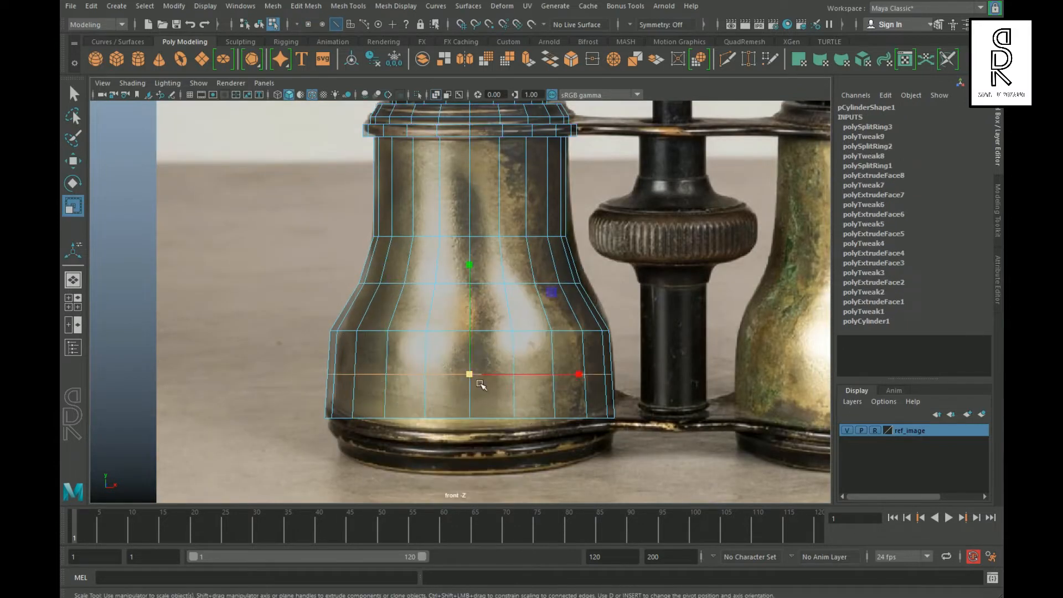
Add edge loops above and below the bell's widest bend and scale the loops to smooth the curve
left_click(500, 313)
double_click(437, 330)
left_click_drag(473, 335, 469, 336)
left_click(386, 356)
right_click_drag(467, 354, 548, 386, "ctrl")
left_click_drag(473, 357, 477, 357)
Add an edge loop near the bottom of the bell and scale the lower loops outward to round it
left_click(383, 396)
right_click_drag(455, 398, 480, 403, "ctrl")
double_click(448, 374)
left_click_drag(472, 397, 475, 377)
Add an edge loop at the start of the flare and scale it inward by about 0.983
left_click(501, 260)
right_click_drag(495, 265, 483, 305, "ctrl")
left_click_drag(474, 268, 472, 269)
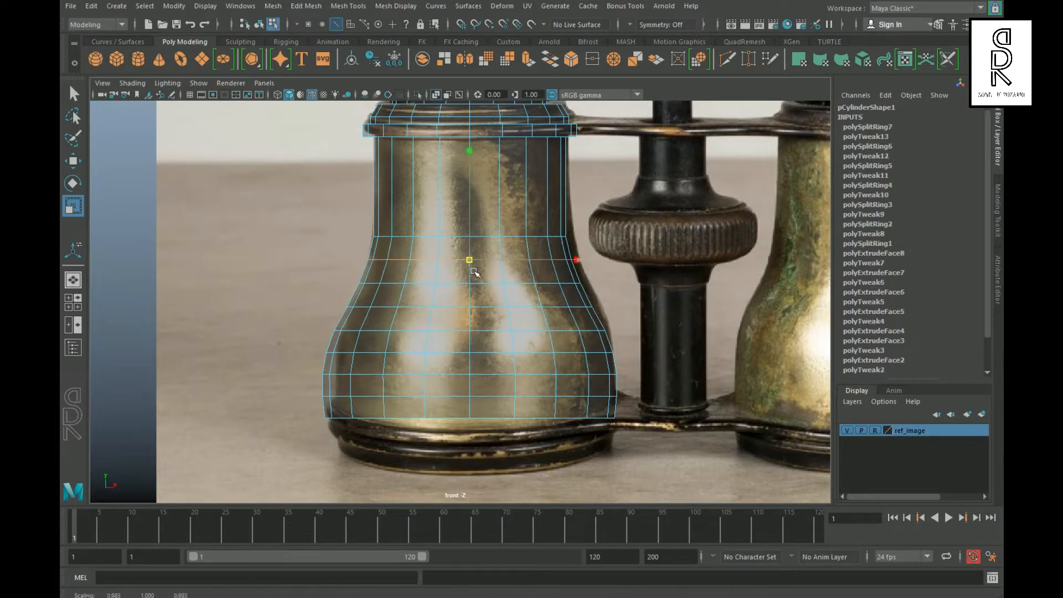
Select only the bell's bottom cap faces, extrude them and scale them outward by about 1.048 for the base rim
scroll(472, 268, "down", 4)
middle_click_drag(472, 268, 470, 323, "alt")
middle_click_drag(470, 359, 470, 213, "alt")
scroll(443, 223, "up", 6)
right_click_drag(443, 223, 444, 269)
left_click_drag(260, 239, 692, 326)
left_click_drag(276, 201, 714, 236, "ctrl")
right_click_drag(559, 244, 570, 256, "shift")
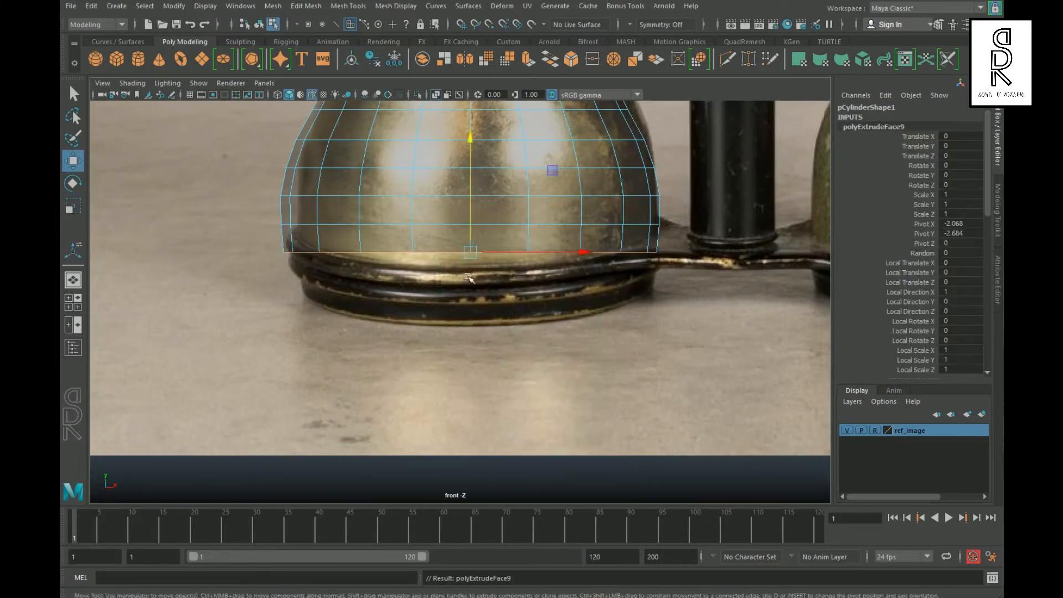
key("r")
left_click_drag(480, 266, 488, 259)
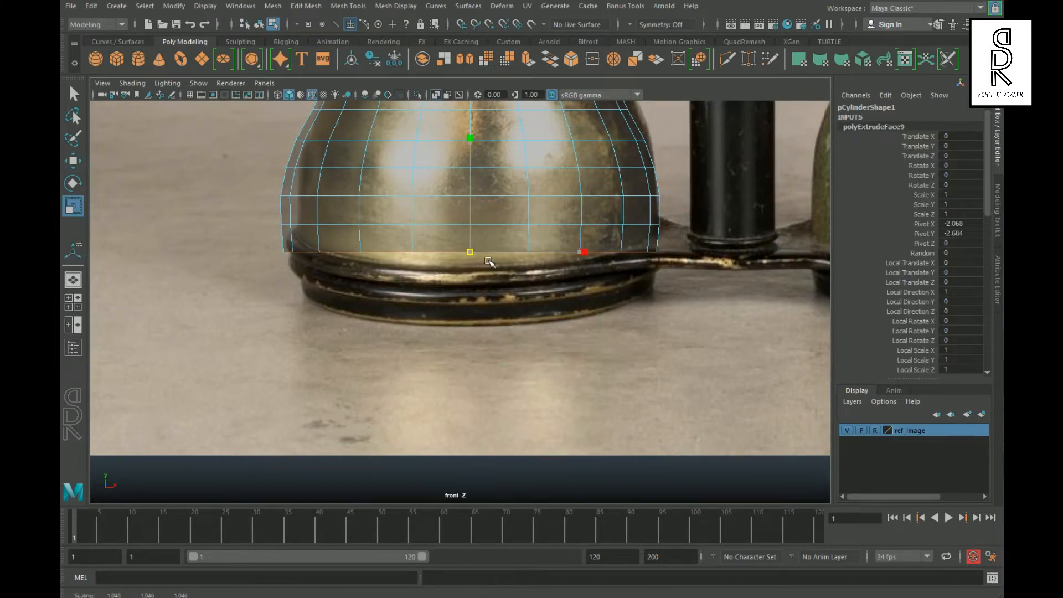
Extrude the base rim down by about 0.156 and extrude a second band about 0.161 below it
key("g")
left_click_drag(574, 334, 576, 349)
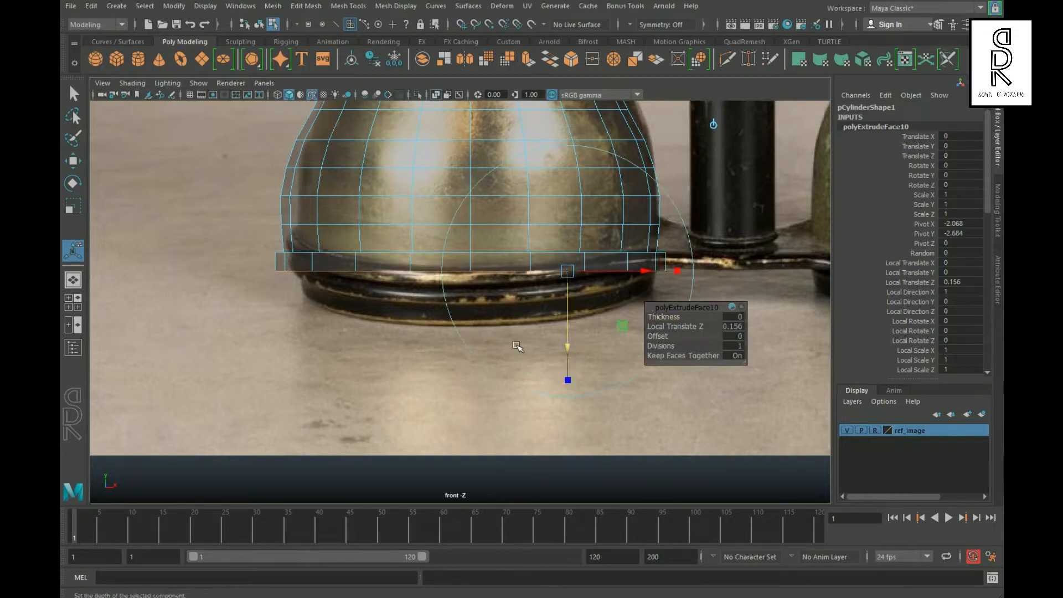
left_click(76, 211)
left_click_drag(565, 337, 578, 369)
key("ctrl+z")
key("ctrl+z")
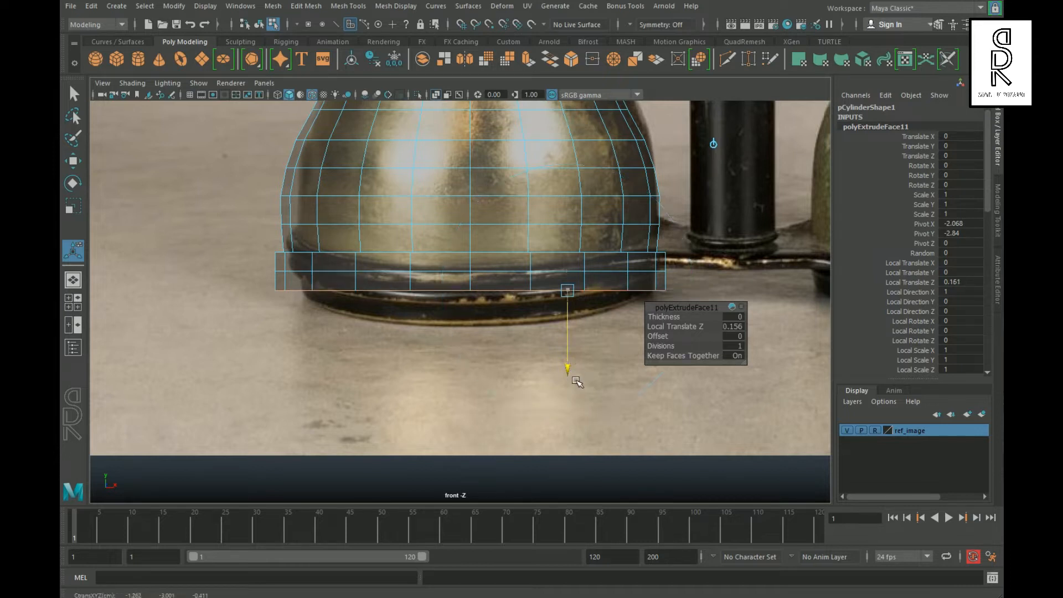
Extrude the base rim's underside, scale it inward and extrude it down to form the narrower foot
key("ctrl+e")
key("r")
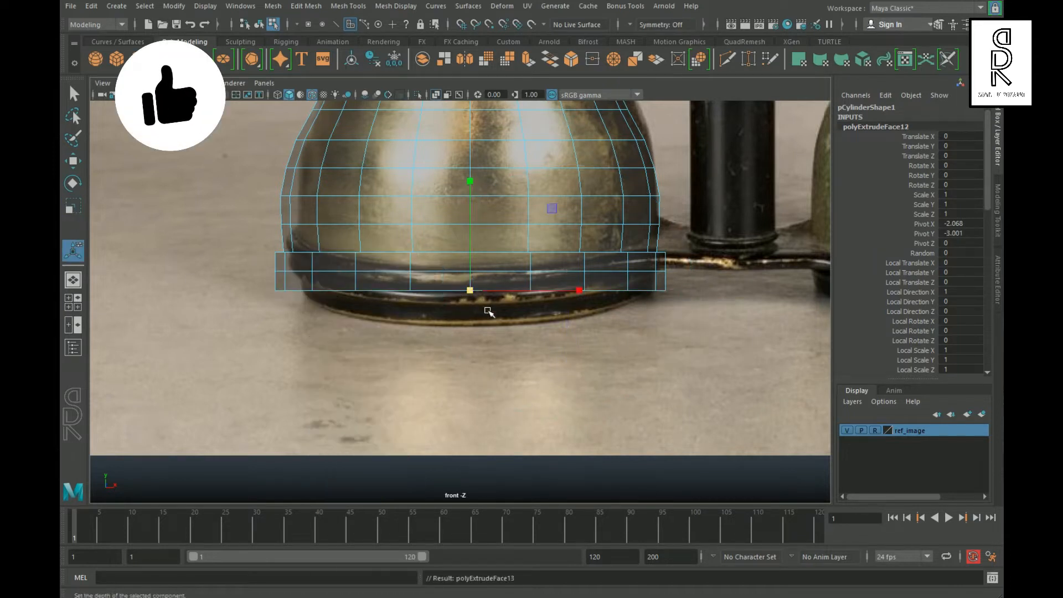
key("ctrl+e")
left_click_drag(562, 383, 563, 400)
Bevel the middle edge loop of the base rim with a fraction of 0.16
scroll(560, 404, "up", 3)
right_click_drag(351, 273, 351, 232)
double_click(410, 258)
right_click_drag(410, 257, 476, 256, "shift")
left_click_drag(671, 319, 685, 358)
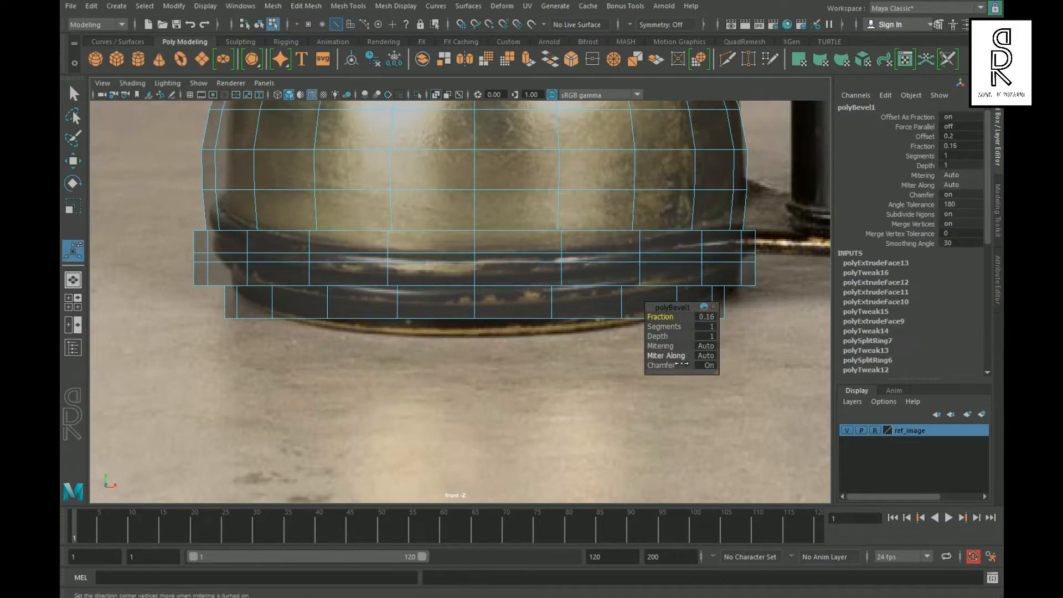
Split both base rim bands with edge loops and scale the loops to shape bulging bands around a groove
key("r")
right_click_drag(415, 268, 357, 304, "ctrl")
double_click(437, 242, "shift")
left_click_drag(475, 257, 484, 266)
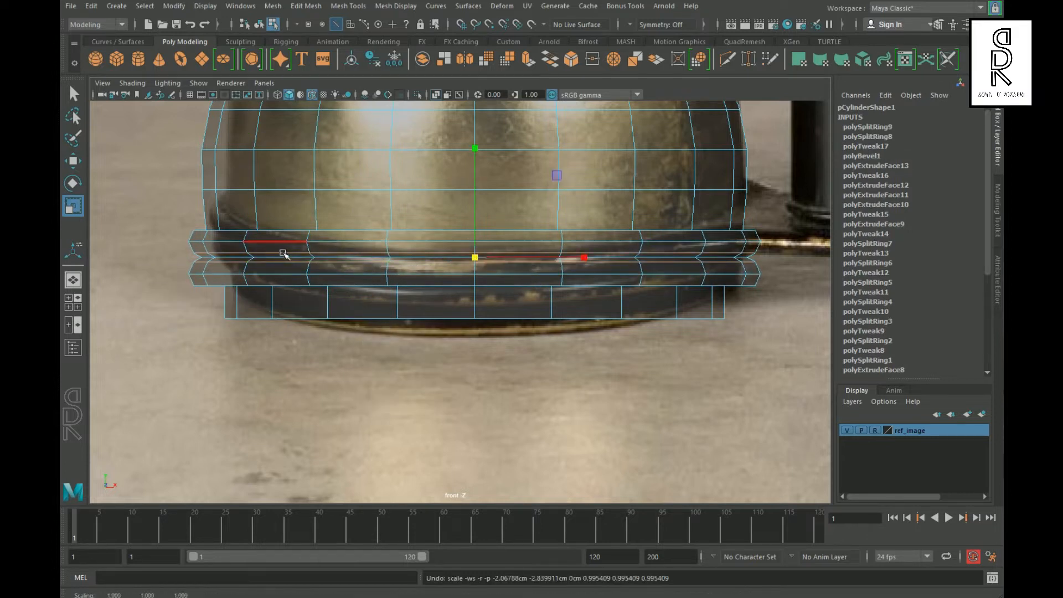
Insert additional edge loops in both base rim bands and scale them to round the bulging profiles
right_click_drag(379, 271, 365, 343, "ctrl")
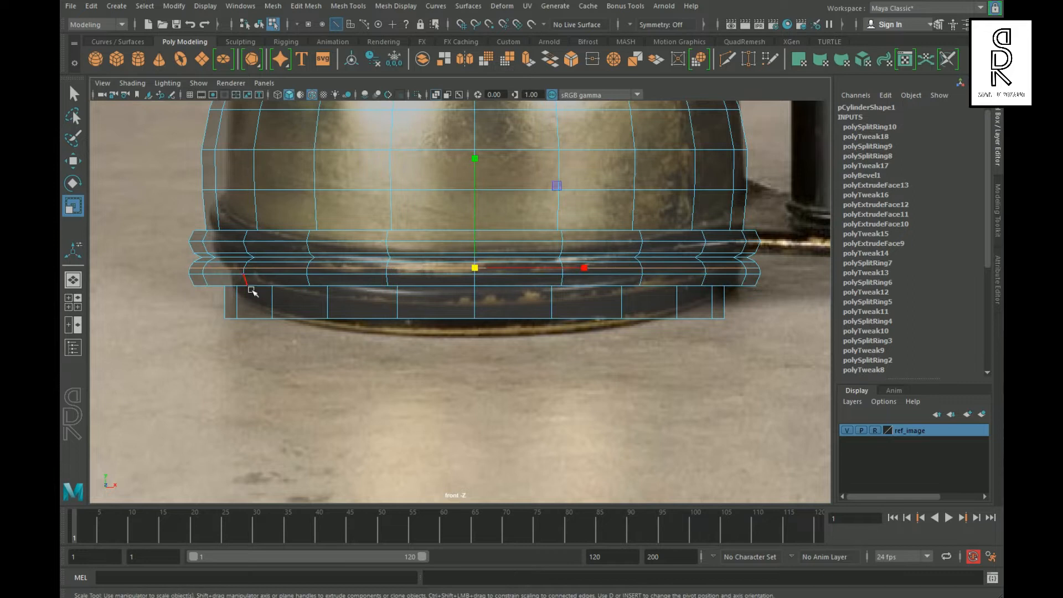
scroll(308, 294, "up", 3)
right_click_drag(332, 304, 470, 310, "ctrl")
scroll(742, 290, "up", 3)
middle_click_drag(330, 288, 299, 310, "alt")
left_click(219, 253)
right_click_drag(387, 260, 336, 323, "ctrl")
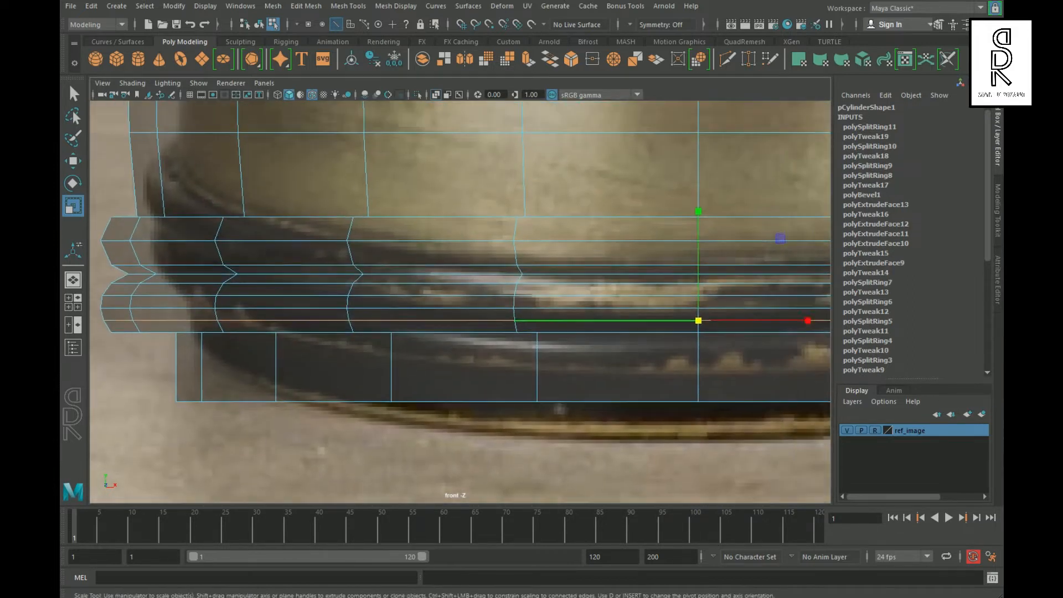
left_click_drag(698, 253, 704, 261)
left_click(220, 232)
right_click_drag(399, 239, 338, 302, "ctrl")
left_click_drag(698, 229, 707, 238)
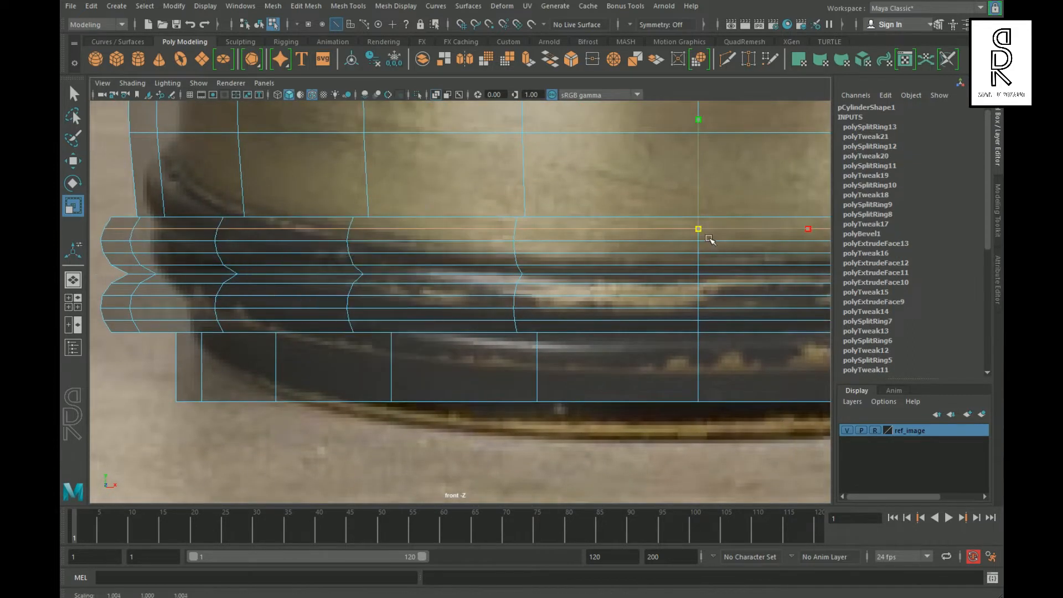
Insert three edge loops in the lower band of the collar below the dark tube and scale them to round it
scroll(629, 309, "down", 6)
middle_click_drag(570, 244, 531, 442, "alt")
scroll(529, 294, "up", 5)
middle_click_drag(529, 294, 509, 306, "alt")
left_click(222, 234)
right_click_drag(501, 242, 443, 282, "ctrl")
left_click_drag(519, 232, 525, 236)
left_click(221, 226)
right_click_drag(377, 250, 443, 288, "ctrl")
left_click_drag(518, 223, 526, 228)
left_click(220, 241)
right_click_drag(367, 235, 668, 288, "ctrl")
mouse_move(519, 241)
left_mouse_down()
mouse_move(532, 251)
mouse_move(526, 239)
left_mouse_up()
double_click(365, 231)
Insert edge loops in the flared upper part of that collar and scale them to follow the reference's curved profile
middle_click_drag(526, 239, 508, 289, "alt")
scroll(508, 289, "up", 1)
left_click(213, 215)
right_click_drag(598, 223, 621, 264, "ctrl")
left_click_drag(504, 216, 501, 227)
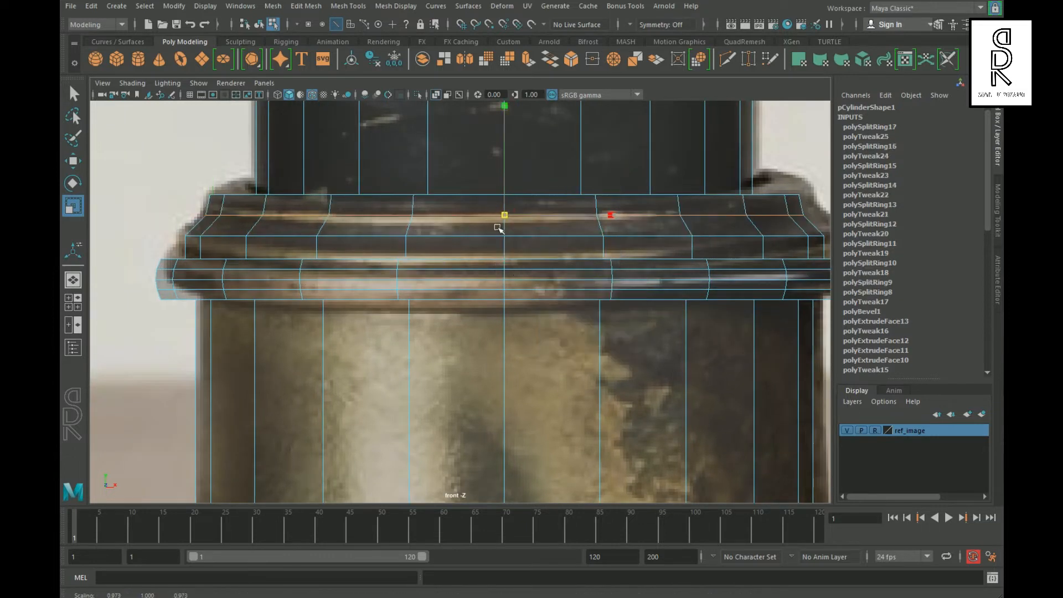
right_click_drag(392, 228, 390, 313, "ctrl")
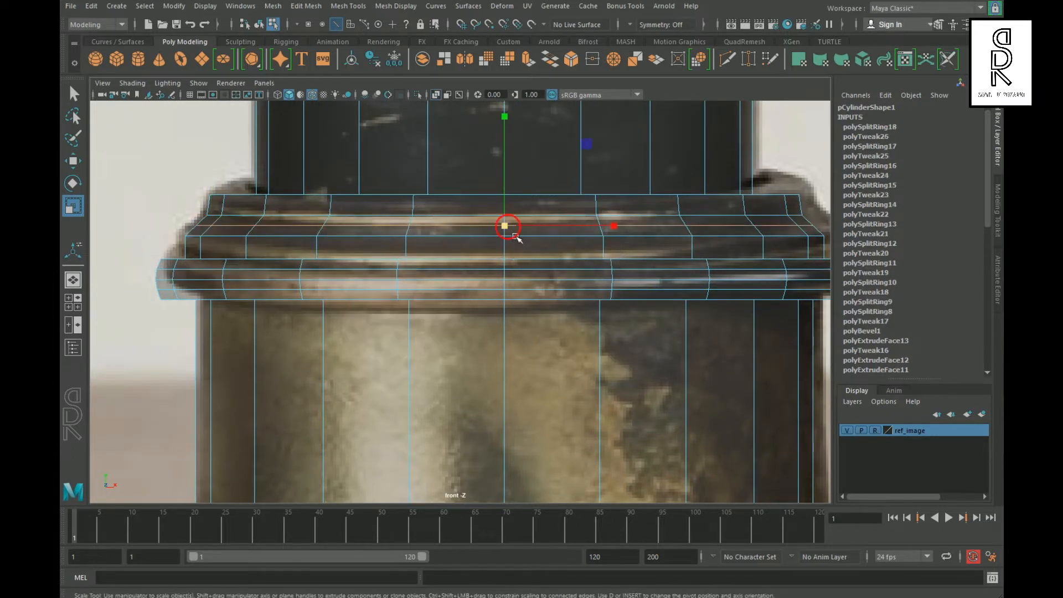
left_click(207, 253)
right_click_drag(342, 260, 354, 287, "ctrl")
left_click_drag(510, 254, 517, 259)
left_click(225, 206)
right_click_drag(380, 231, 357, 262, "ctrl")
mouse_move(517, 220)
left_mouse_down()
mouse_move(508, 215)
mouse_move(514, 224)
left_mouse_up()
double_click(216, 218)
Extrude the dark tube's top faces upward to the top edge of the eyepiece in the reference
scroll(586, 277, "down", 3)
scroll(565, 398, "up", 3)
middle_click_drag(585, 278, 548, 385, "alt")
right_click_drag(386, 354, 386, 395)
left_click_drag(166, 274, 744, 332)
left_click_drag(745, 420, 166, 355, "ctrl")
scroll(628, 356, "down", 5)
middle_click_drag(629, 356, 627, 369, "alt")
left_click(73, 161)
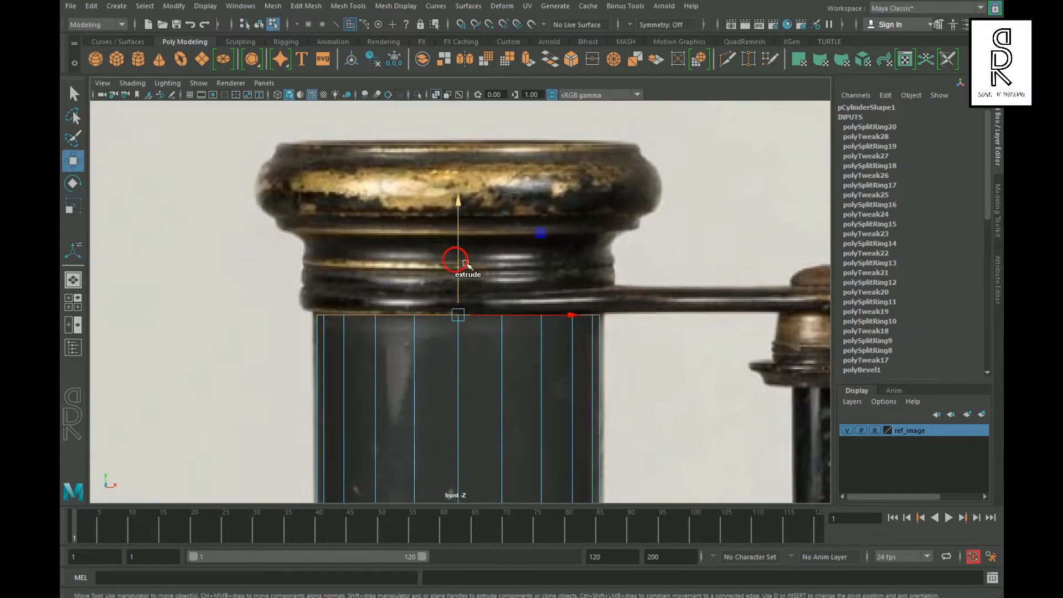
left_click_drag(465, 263, 468, 91, "shift")
Try to flare the extruded eyepiece section by scaling its top vertices outward
right_click(430, 203, "shift")
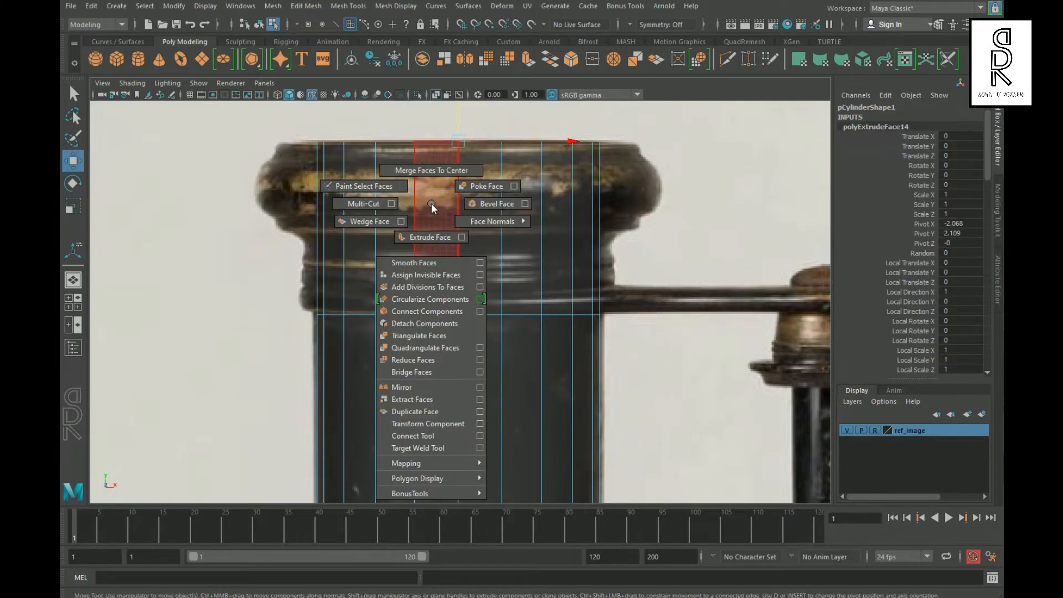
right_click_drag(355, 162, 310, 162)
left_click_drag(260, 123, 645, 166)
key("r")
left_click_drag(459, 149, 520, 159)
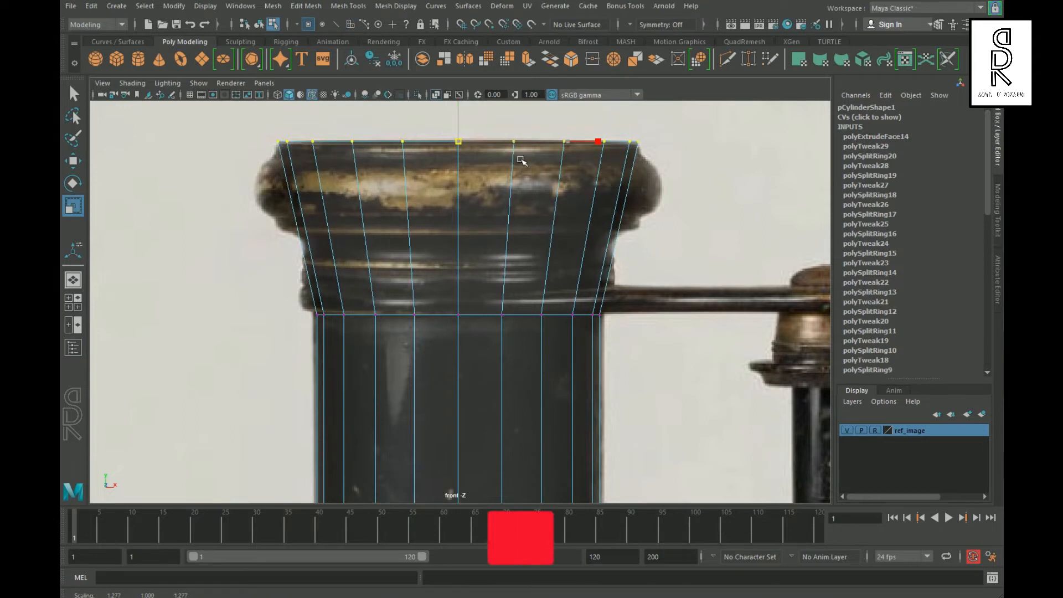
key("ctrl+z")
right_click_drag(482, 231, 482, 266)
left_click_drag(260, 148, 642, 166)
key("ctrl+z")
Rework the eyepiece extrusion into two stacked sections slightly wider than the tube, reaching the reference's top edge
left_click(73, 161)
left_click_drag(459, 128, 539, 325)
left_click(73, 206)
key("w")
left_click_drag(461, 291, 465, 113, "shift")
Cut two edge loops around the eyepiece's lower section along the reference's groove lines
key("F10")
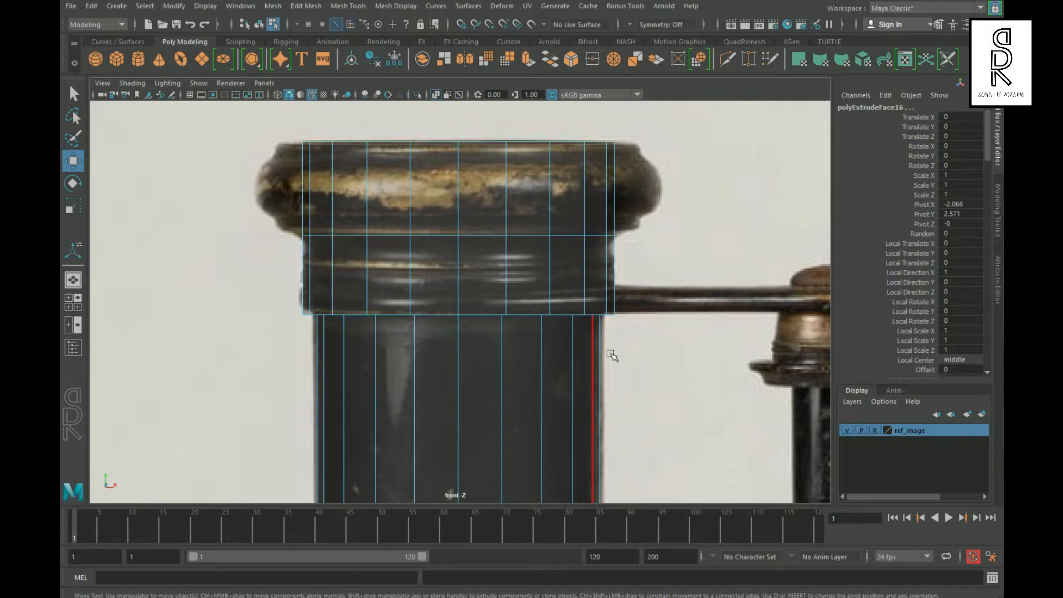
scroll(357, 274, "up", 4)
left_click(318, 260)
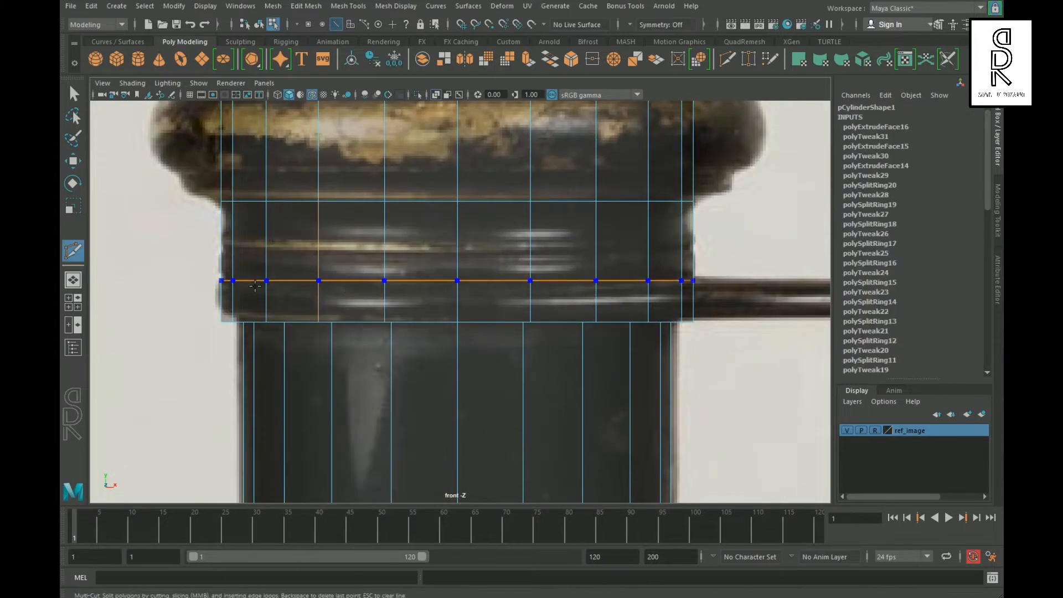
left_click(254, 285, "ctrl")
scroll(460, 302, "down", 15)
scroll(460, 301, "up", 8)
middle_click_drag(485, 339, 577, 344, "alt")
scroll(554, 343, "up", 9)
key("w")
scroll(552, 285, "down", 6)
middle_click_drag(552, 285, 569, 314, "alt")
scroll(553, 323, "up", 4)
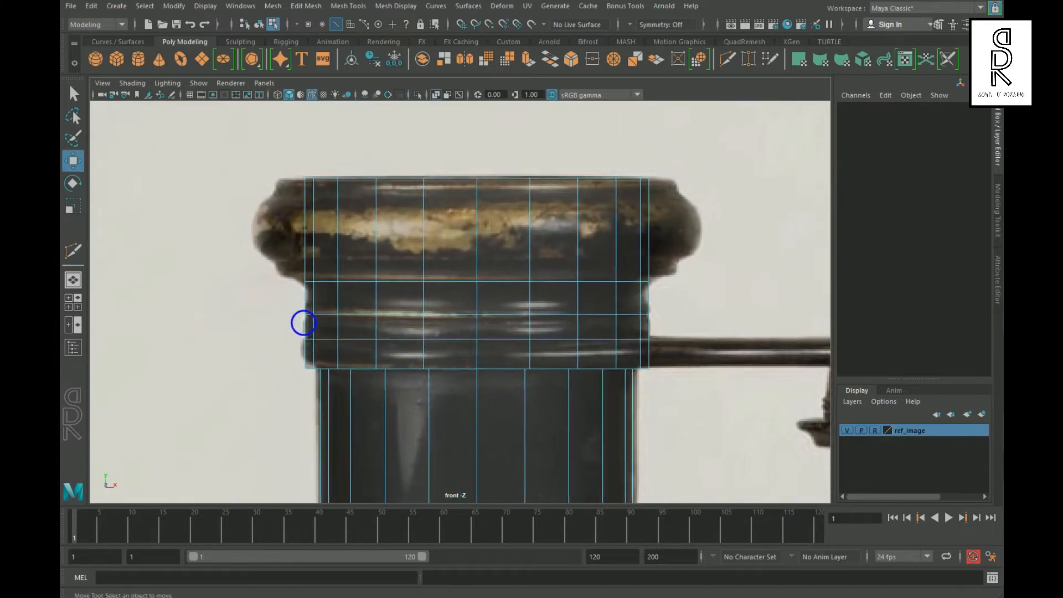
Bevel the two new edge loops in the eyepiece's lower section into narrow strips
scroll(553, 318, "up", 3)
double_click(432, 316)
double_click(410, 347, "shift")
right_click_drag(397, 339, 508, 347, "shift")
left_click_drag(674, 317, 657, 327)
left_click(666, 365)
Scale the center loops of both beveled strips inward to form two V-shaped grooves
scroll(576, 366, "up", 4)
double_click(459, 327)
double_click(448, 372, "shift")
key("r")
left_click_drag(493, 348, 490, 359)
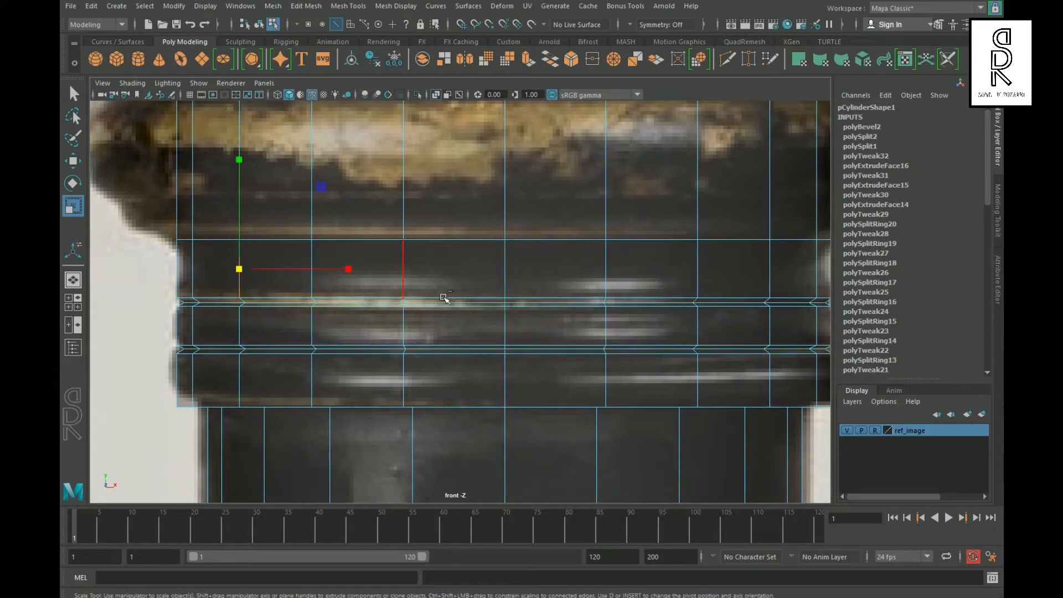
Split each of the eyepiece's three lower bands with a middle edge loop and scale the loops outward
double_click(517, 270)
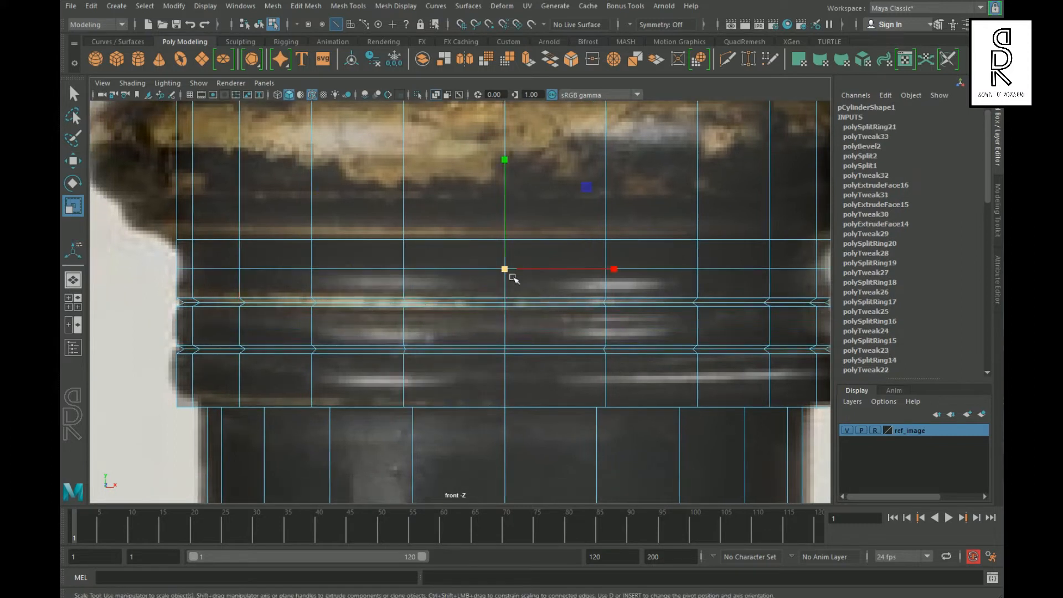
double_click(518, 328)
left_click_drag(505, 327, 510, 333)
left_click(311, 381)
right_click_drag(423, 380, 514, 424, "ctrl")
left_click_drag(506, 382, 517, 390)
Add an edge loop above and below the middle of the lowest eyepiece band and scale both to round it
left_click(238, 368)
right_click(415, 375, "ctrl")
right_click_drag(416, 375, 347, 391, "ctrl")
left_click_drag(504, 367, 509, 372)
left_click(238, 394)
right_click_drag(418, 390, 350, 408, "ctrl")
mouse_move(506, 394)
left_mouse_down()
mouse_move(515, 401)
mouse_move(513, 385)
left_mouse_up()
double_click(453, 383)
Add two more edge loops to the middle eyepiece band and scale them to round its profile
left_click(238, 336)
right_click_drag(379, 337, 404, 386, "ctrl")
left_click_drag(505, 335, 510, 340)
left_click(238, 316)
right_click_drag(407, 324, 452, 372, "ctrl")
left_click_drag(504, 317, 510, 321)
Add two more edge loops to the band above the upper groove and scale them into a rounded profile
left_click(238, 254)
right_click_drag(391, 262, 444, 308, "ctrl")
left_click_drag(505, 254, 507, 258)
left_click(191, 283)
right_click_drag(358, 284, 377, 335, "ctrl")
left_click_drag(505, 284, 509, 287)
Bevel the edge loop beneath the eyepiece's top section and scale the resulting upper loop outward into a ledge
middle_click_drag(422, 306, 406, 363, "alt")
double_click(440, 297)
right_click_drag(450, 314, 509, 316, "shift")
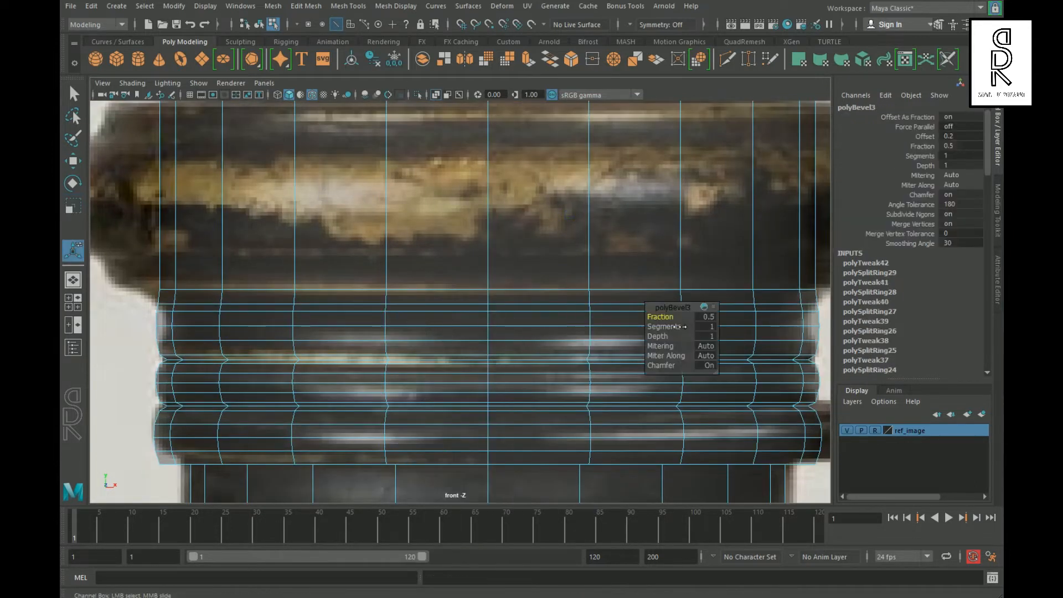
key("r")
left_click(490, 299)
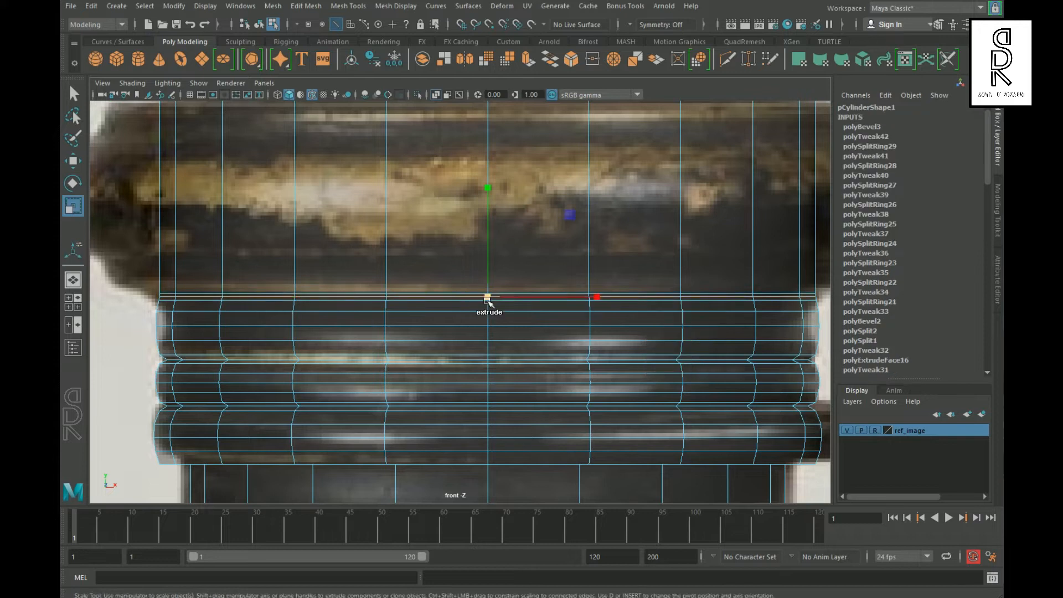
double_click(207, 300)
left_click_drag(488, 294, 536, 312)
Scale the top and bottom vertex rows of the eyepiece cap outward to match the reference's width
right_click_drag(681, 321, 626, 332, "alt")
middle_click_drag(626, 332, 623, 360, "alt")
key("F9")
left_click_drag(194, 163, 730, 227)
left_click_drag(473, 191, 524, 214)
left_click(191, 310)
left_click_drag(191, 310, 748, 326)
left_click_drag(479, 334, 487, 334)
Split the eyepiece cap with a middle, an upper and a lower edge loop and scale them outward into a bulge
right_click_drag(330, 271, 343, 213)
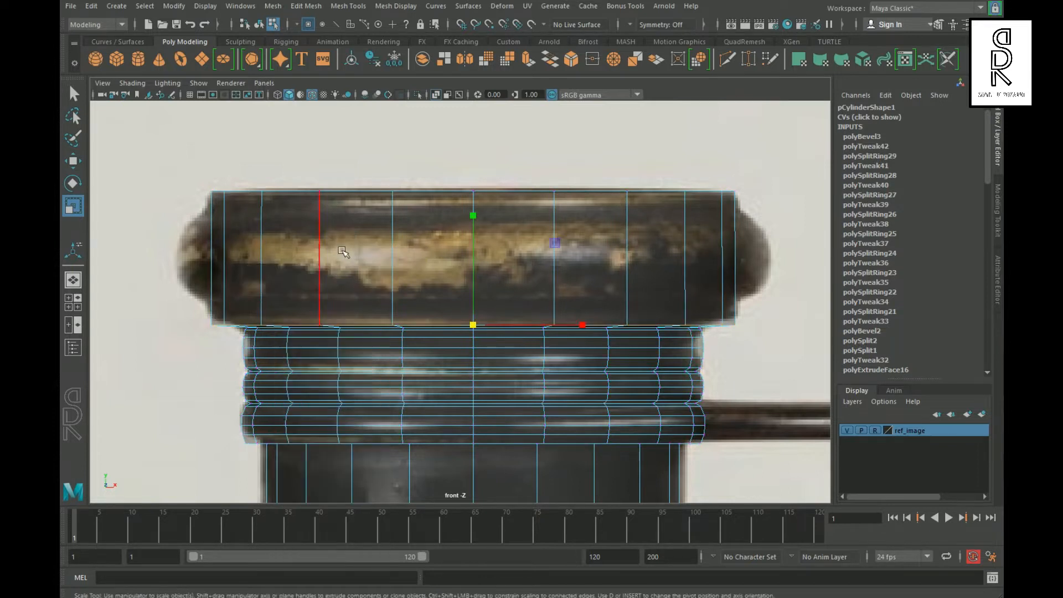
left_click(392, 244)
right_click_drag(393, 244, 391, 290, "ctrl")
left_click_drag(473, 258, 530, 276)
left_click_drag(474, 226, 492, 238)
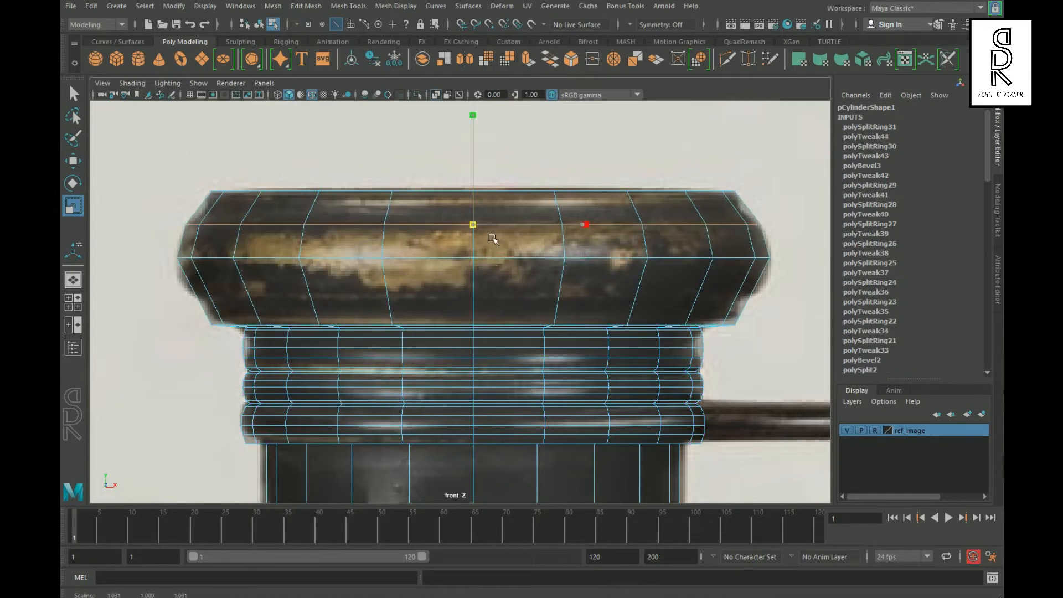
left_click(248, 303)
left_click_drag(474, 292, 483, 302)
Cut edge loops near the cap's underside and scale one inward to shape the stepped lower lip
middle_click_drag(191, 295, 335, 288, "alt")
right_click_drag(335, 288, 385, 292, "alt")
right_click_drag(386, 291, 262, 292, "shift")
left_click(343, 294, "ctrl")
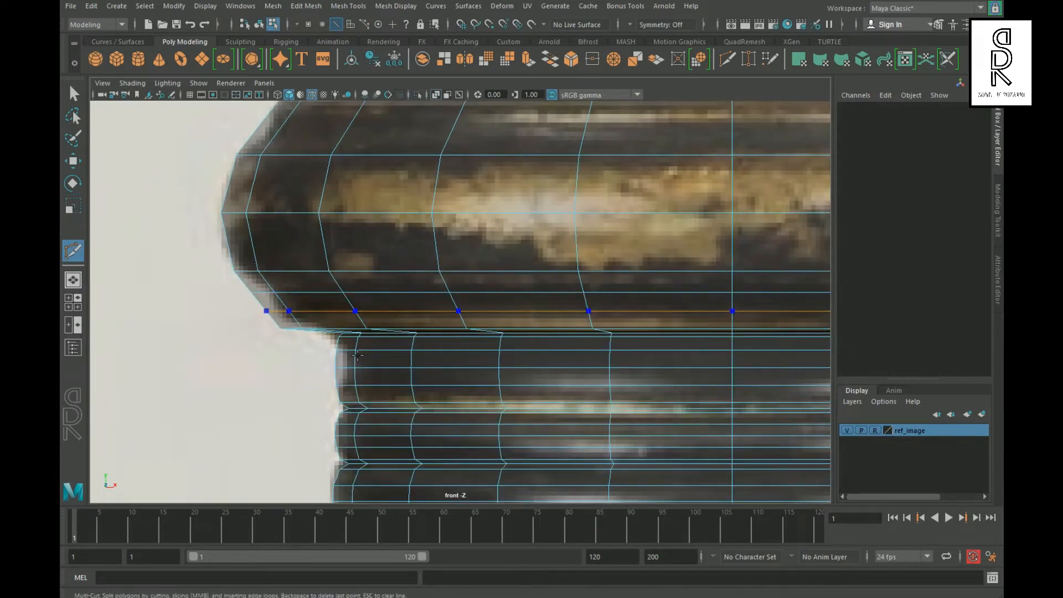
double_click(415, 298)
key("r")
left_click_drag(732, 293, 700, 311)
middle_click_drag(609, 313, 449, 276, "alt")
left_click(273, 278)
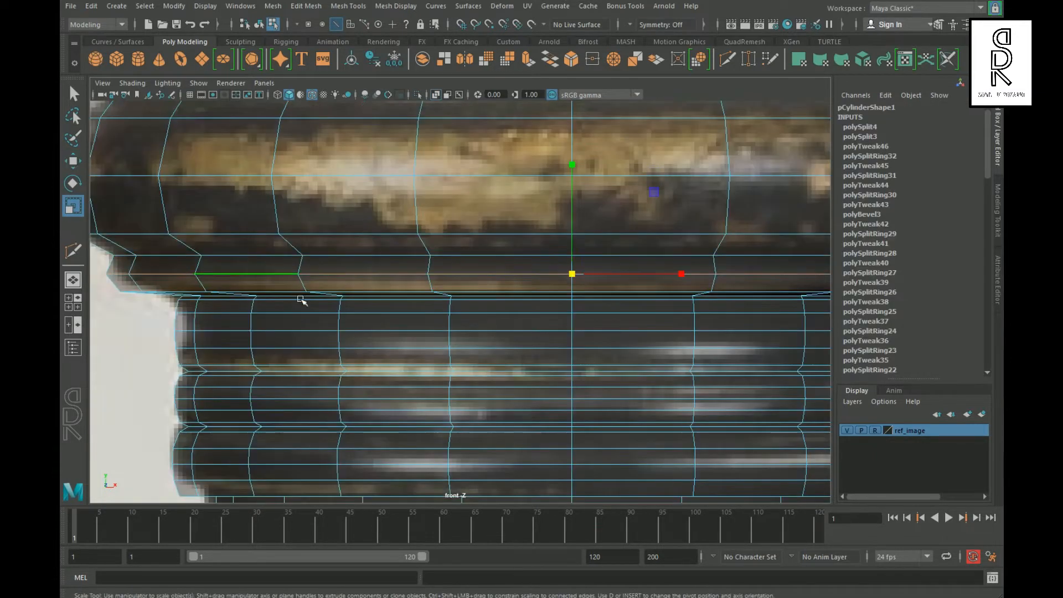
Insert two edge loops on either side of the cap's middle loop to round the bulge
right_click_drag(648, 304, 476, 222, "alt")
middle_click_drag(476, 221, 476, 311, "alt")
left_click(258, 288)
right_click_drag(374, 299, 453, 380, "ctrl")
left_click(259, 326)
right_click_drag(434, 313, 546, 332, "ctrl")
Insert edge loops near the cap's top edge and scale them to shape the stepped upper lip
left_click(275, 248)
right_click_drag(493, 258, 515, 319, "ctrl")
middle_click_drag(544, 259, 536, 259)
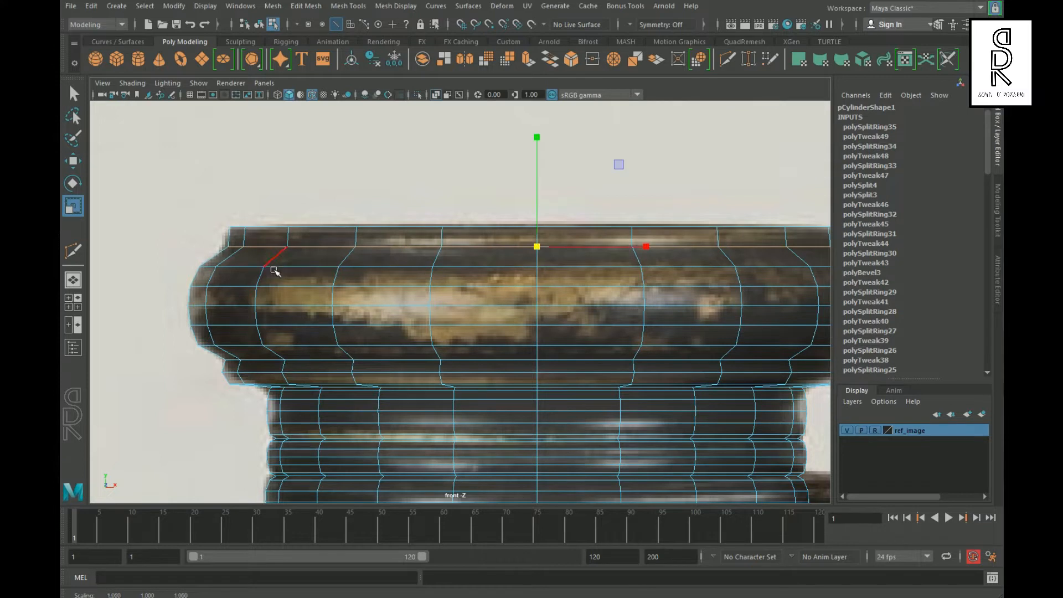
left_click(260, 245)
right_click_drag(285, 290, 332, 308, "ctrl")
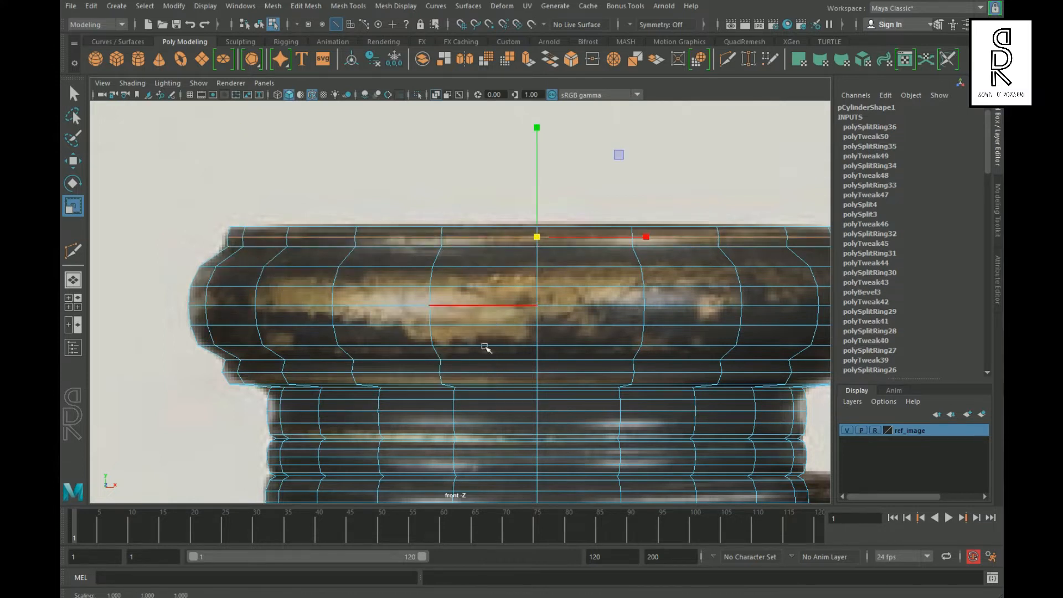
scroll(562, 434, "down", 5)
scroll(280, 269, "up", 6)
double_click(694, 244)
Cut an edge loop just above the lower edge of the barrel's base and scale the bottom band slightly outward
scroll(697, 257, "down", 5)
scroll(345, 322, "up", 6)
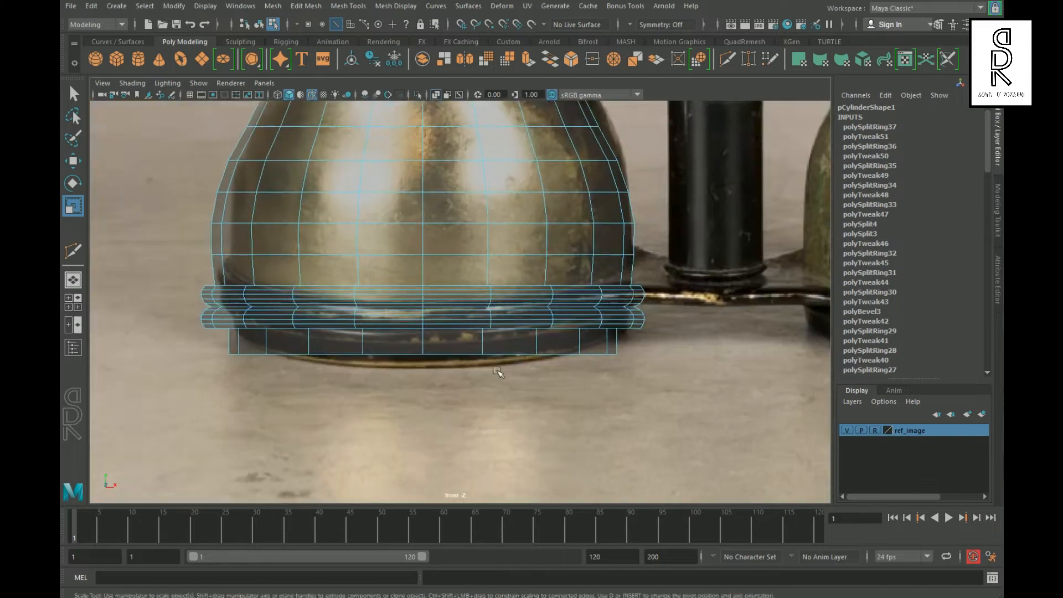
key("ctrl+shift+x")
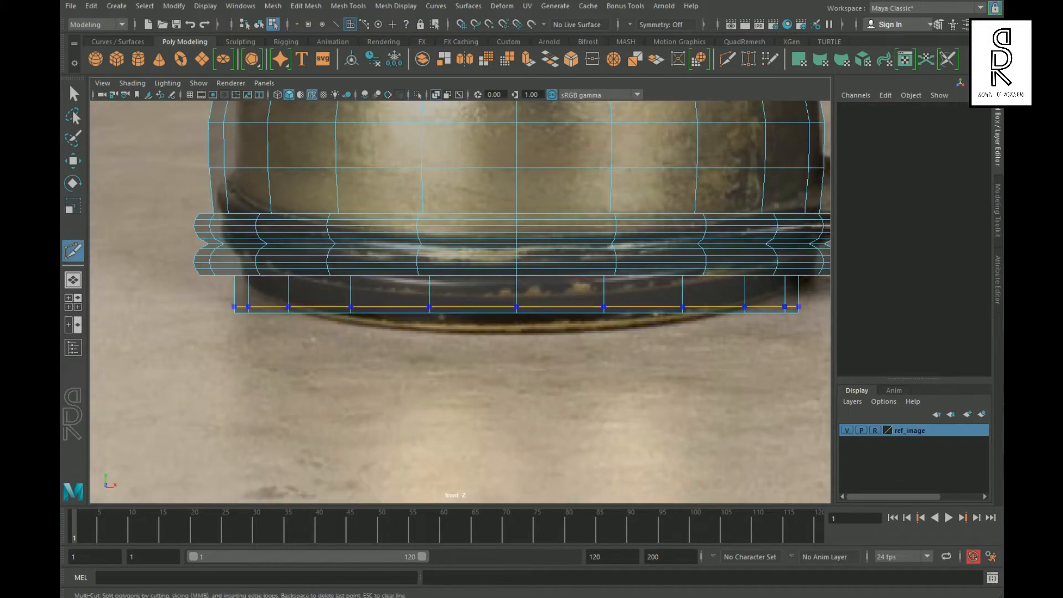
left_click(343, 304, "ctrl")
key("r")
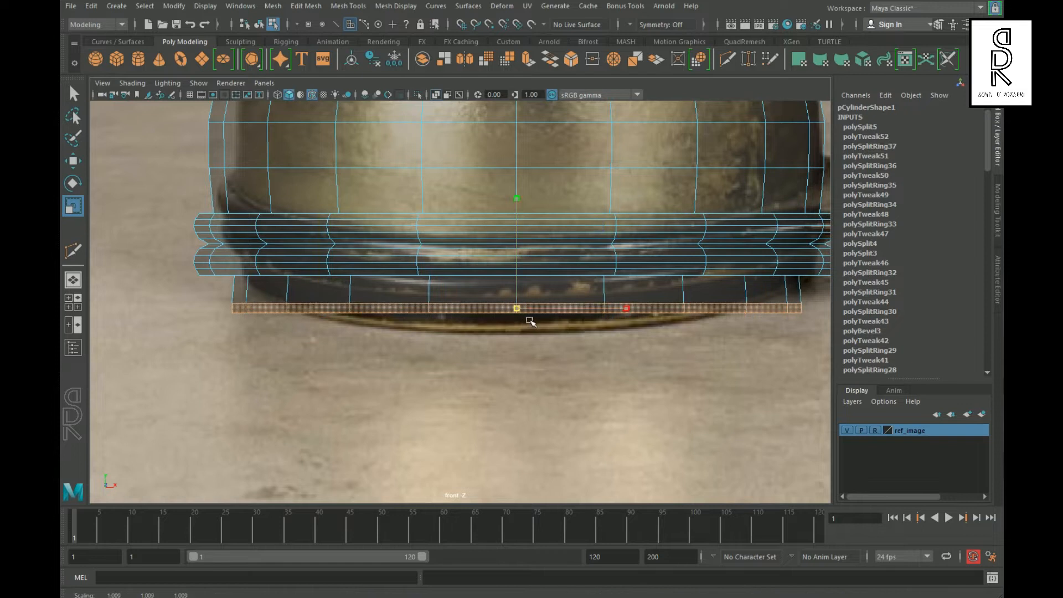
right_click_drag(329, 270, 454, 213)
left_click(443, 437)
Show the whole barrel in the perspective view and hide the grid
scroll(443, 442, "down", 6)
scroll(499, 415, "up", 2)
key("space")
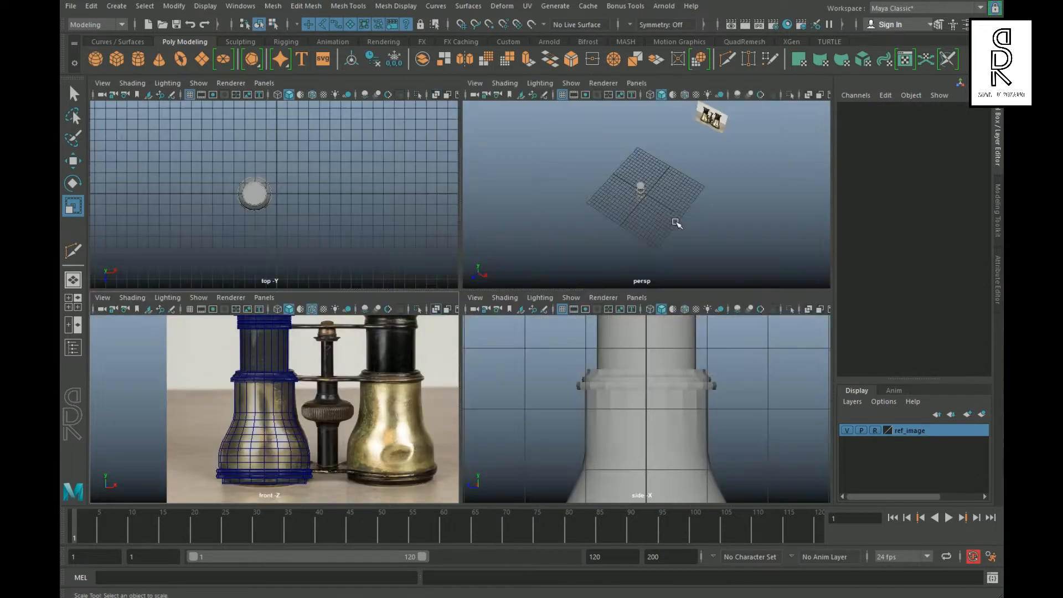
key("space")
left_click_drag(671, 221, 683, 253, "alt")
scroll(526, 351, "up", 4)
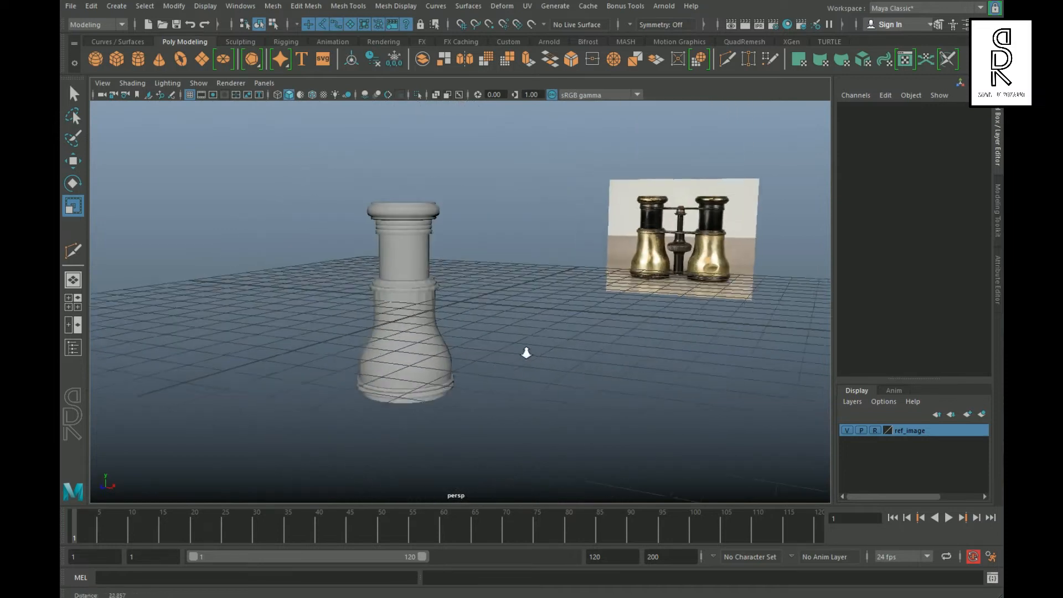
left_click(189, 94)
left_click_drag(531, 351, 465, 371, "alt")
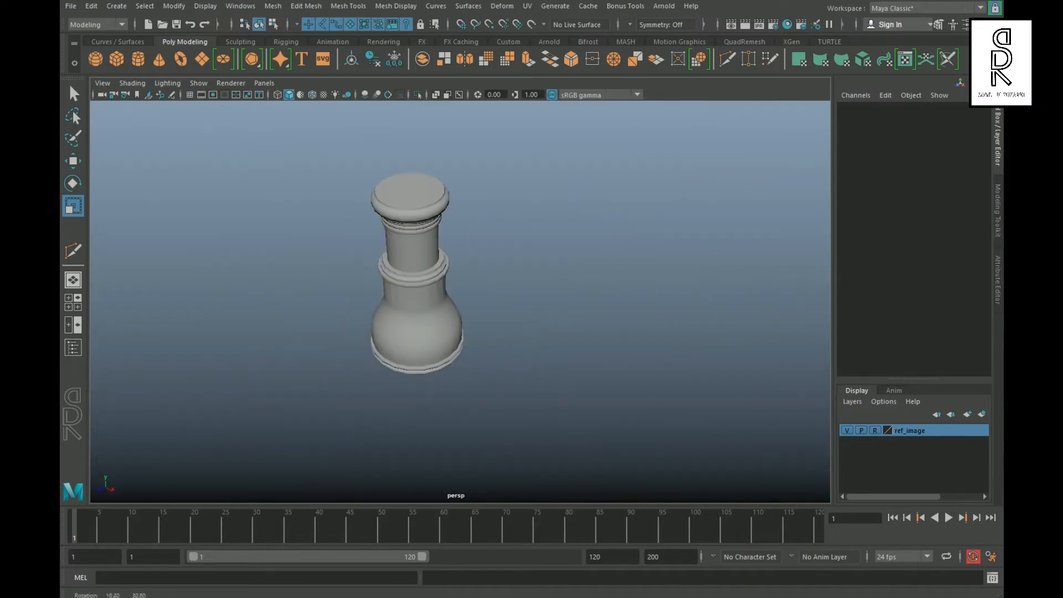
Extrude the faces on top of the eyepiece cap and scale them slightly inward to leave a narrow rim
scroll(476, 368, "up", 5)
left_click(483, 308)
scroll(487, 321, "up", 3)
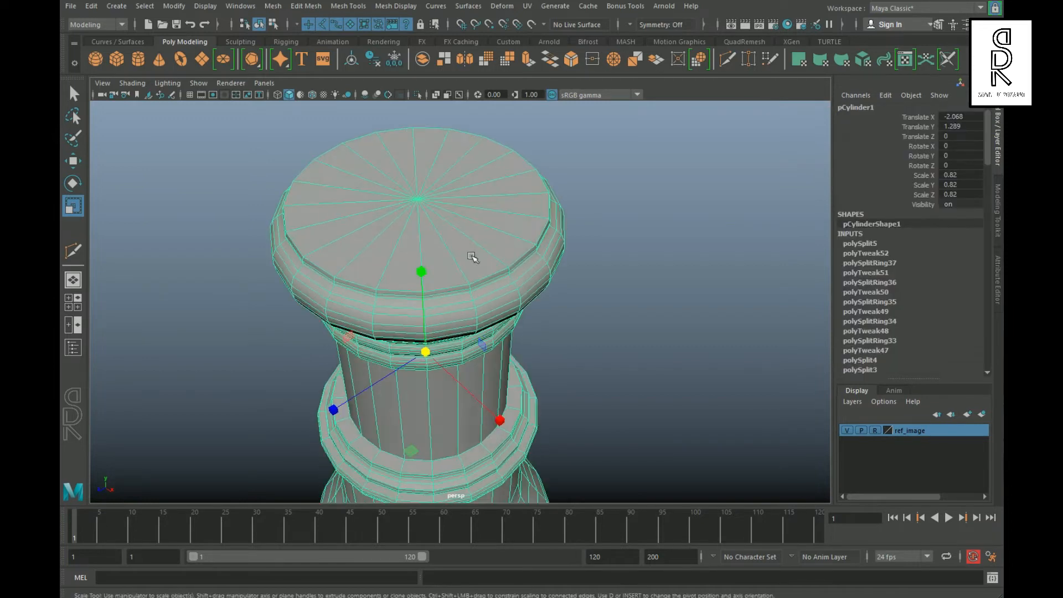
right_click(463, 175)
left_click(404, 174)
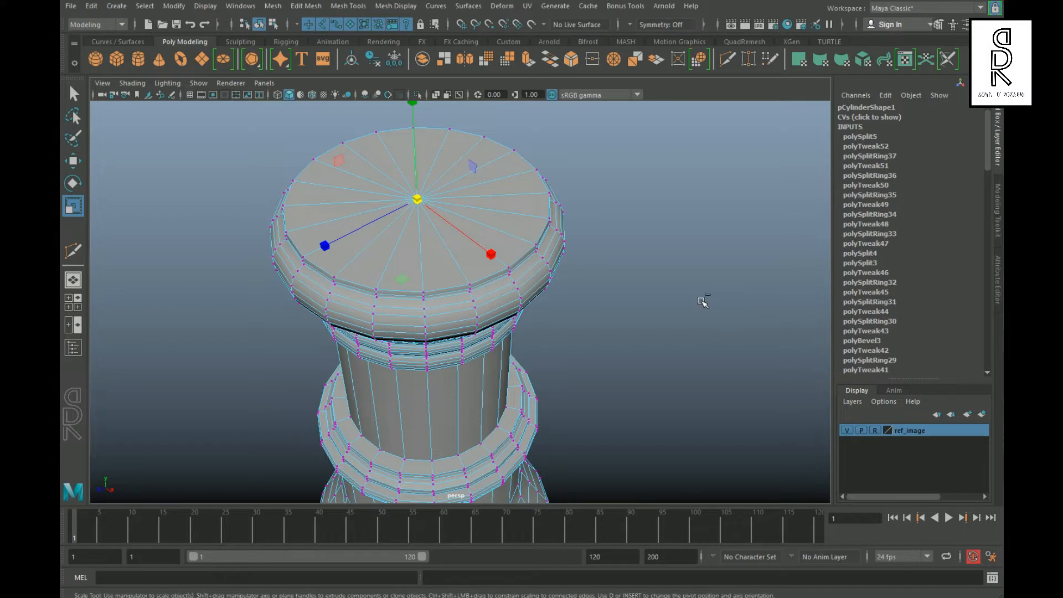
key("F11")
left_click_drag(546, 319, 557, 320, "alt")
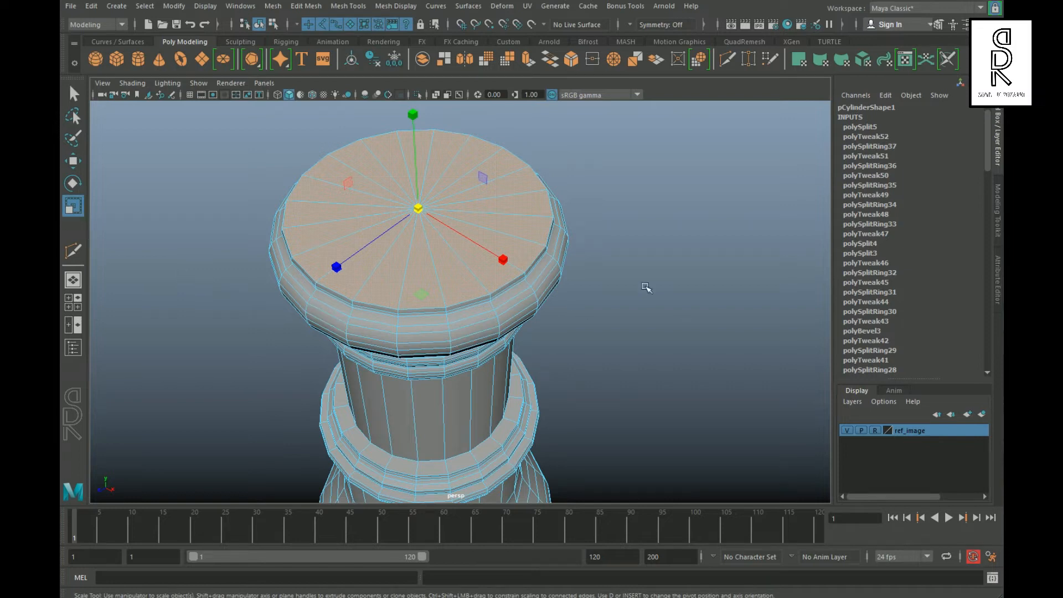
key("ctrl+e")
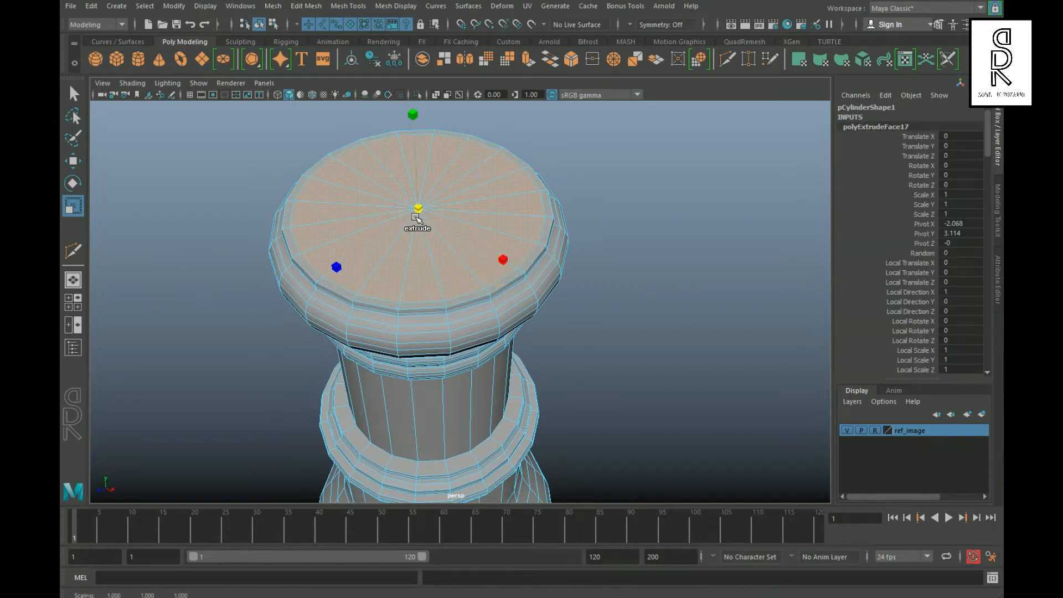
left_click_drag(409, 221, 473, 343, "alt")
Extrude the inset top faces down into the eyepiece and scale them inward to form a tapered funnel
key("ctrl+e")
left_click_drag(407, 126, 415, 192)
left_click(73, 206)
left_click_drag(414, 269, 347, 276)
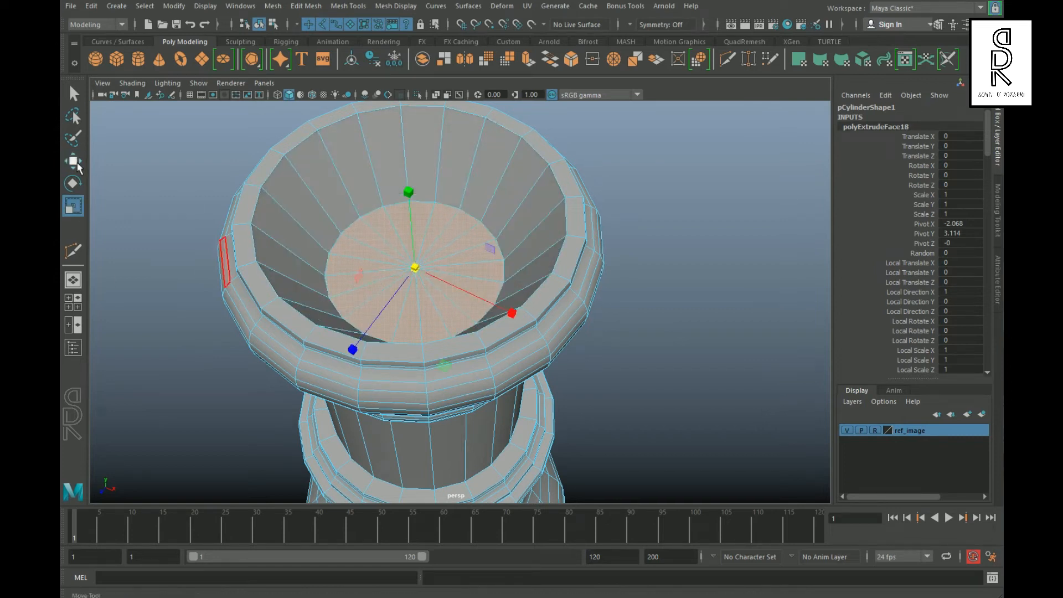
left_click(73, 162)
left_click_drag(418, 214, 418, 192)
Extrude the funnel's floor faces, scale them into a smaller disc, and extrude that disc downward as a recess
left_click_drag(512, 377, 423, 354, "alt")
left_click_drag(433, 188, 433, 195, "shift")
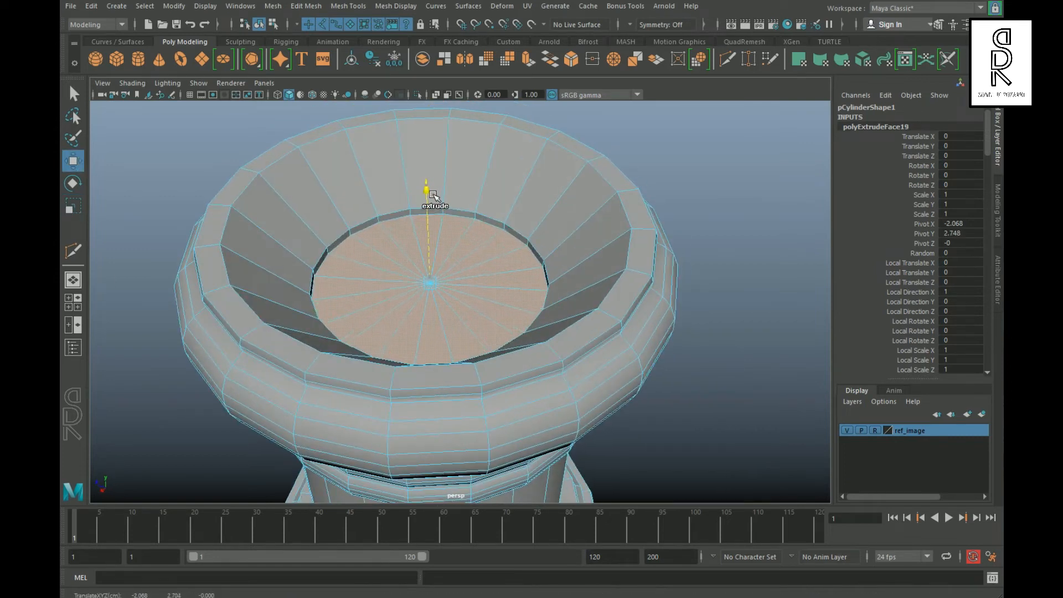
left_click(74, 206)
left_click_drag(404, 304, 448, 288, "alt")
scroll(464, 336, "up", 5)
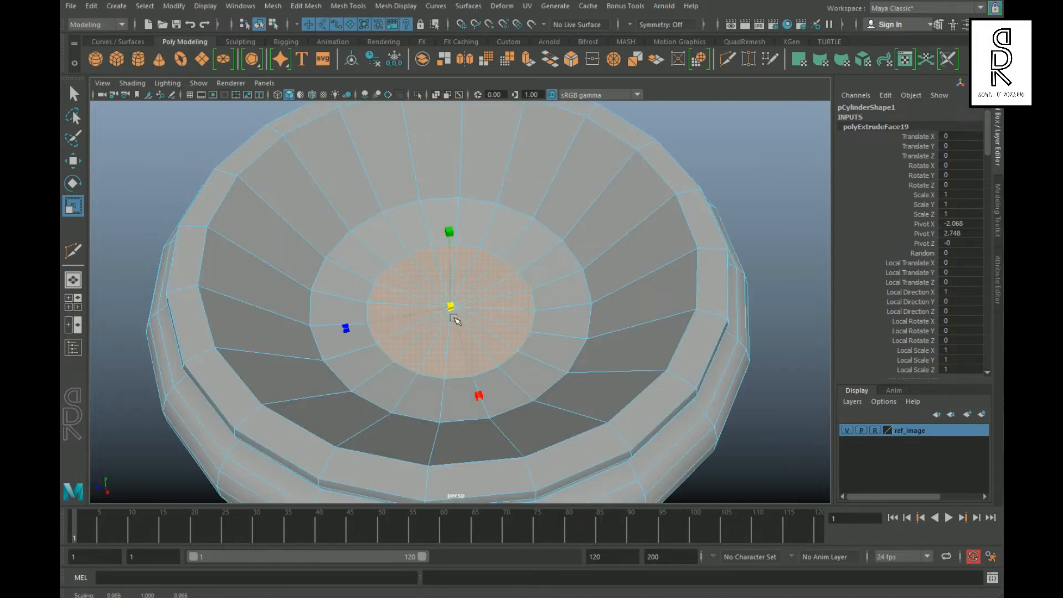
right_click_drag(453, 317, 454, 354, "shift")
left_click(74, 163)
left_click_drag(450, 232, 451, 249)
Split the eyepiece's funnel wall with an edge loop and scale the loop slightly
left_click_drag(471, 338, 370, 239, "alt")
right_click_drag(368, 240, 367, 205)
left_click(366, 263)
right_click_drag(368, 263, 437, 343, "ctrl")
left_click(73, 206)
left_click_drag(504, 328, 497, 330)
left_click_drag(607, 343, 510, 338, "alt")
Split the funnel wall with two more edge loops and reposition them to refine its curve
left_click(399, 306)
left_click(230, 221)
right_click_drag(387, 243, 454, 321, "ctrl")
left_click_drag(437, 316, 482, 288, "alt")
left_click(73, 161)
left_click_drag(428, 190, 489, 175)
left_click_drag(454, 257, 365, 299, "alt")
left_click(280, 221)
right_click_drag(281, 223, 349, 299, "ctrl")
left_click_drag(389, 310, 337, 315, "alt")
Apply Edit Edge Flow to the three new edge loops on the funnel wall to smooth its curvature
right_click(468, 244, "shift")
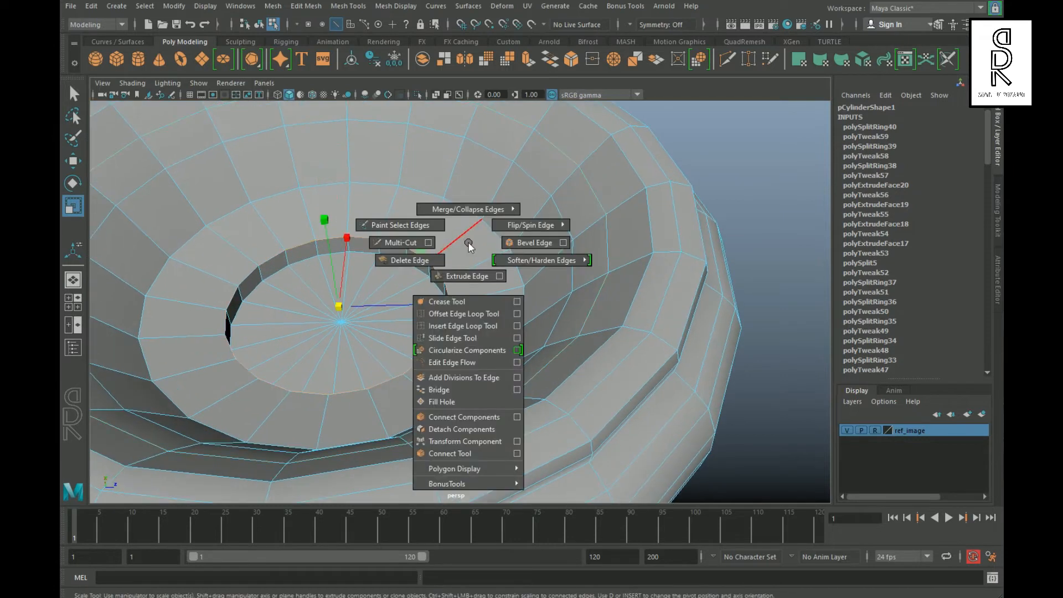
double_click(464, 208)
left_click_drag(427, 292, 418, 270, "alt")
right_click_drag(418, 270, 555, 235)
left_click(625, 232)
left_click_drag(467, 420, 491, 232, "alt")
left_click(465, 354)
right_click_drag(490, 222, 490, 188)
double_click(515, 238)
right_click(506, 255, "shift")
left_click(496, 374)
left_click_drag(496, 374, 352, 264, "alt")
right_click_drag(352, 265, 442, 222)
left_click(681, 409)
Extrude the faces on the underside of the barrel's base and scale them inward to leave a thin rim
scroll(470, 465, "down", 10)
left_click_drag(418, 370, 344, 413, "alt")
scroll(344, 413, "down", 4)
middle_click_drag(354, 443, 409, 291, "alt")
left_click_drag(426, 293, 678, 254, "alt")
left_click_drag(372, 370, 339, 249, "alt")
scroll(388, 326, "up", 5)
middle_click_drag(392, 332, 672, 427, "alt")
left_click(540, 336)
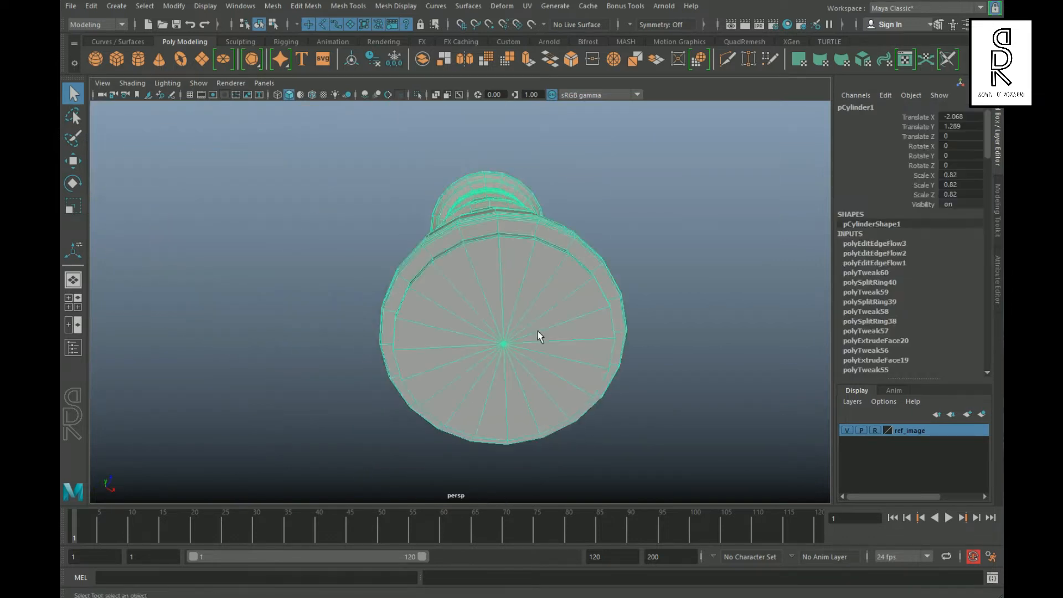
scroll(540, 336, "up", 3)
right_click_drag(551, 271, 487, 271)
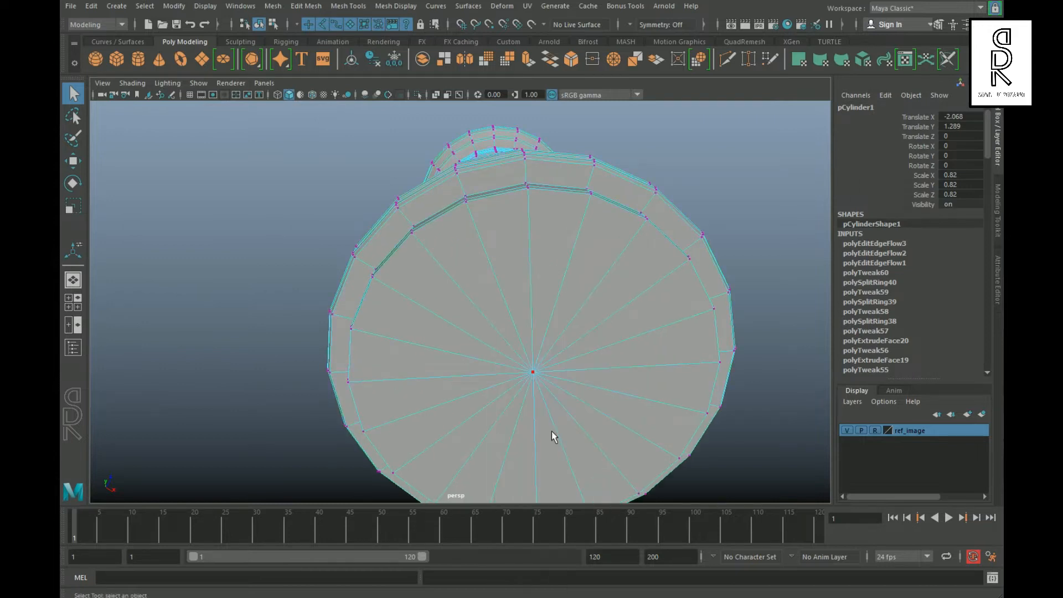
left_click(544, 387)
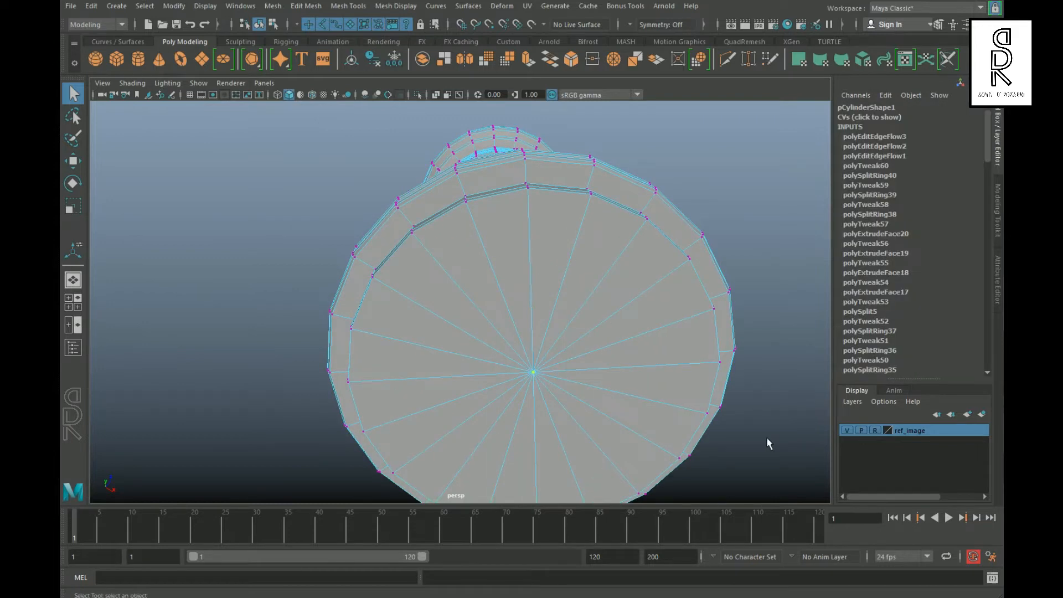
key("ctrl+F11")
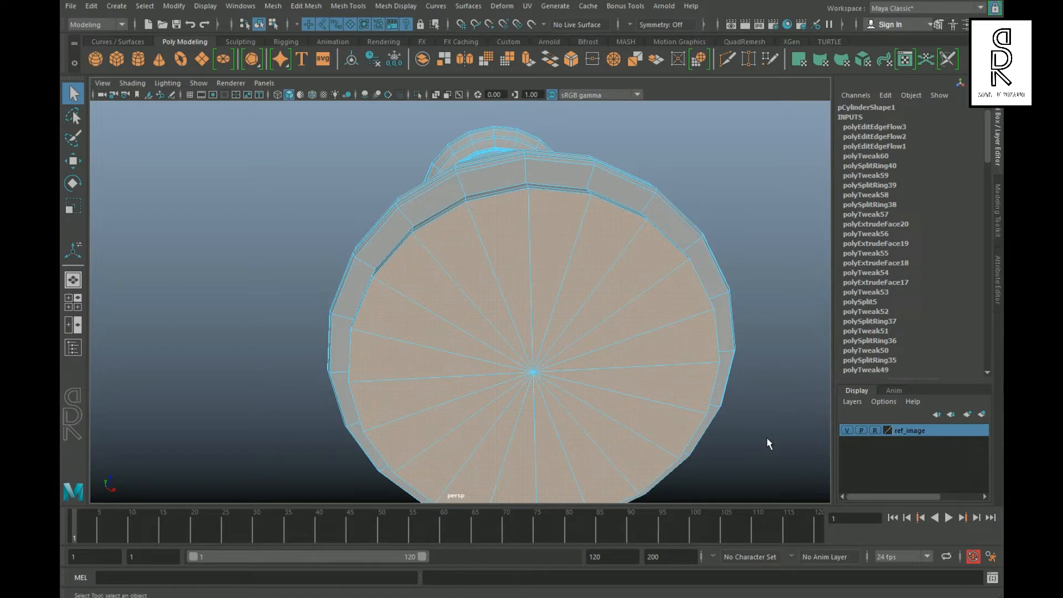
right_click_drag(630, 276, 621, 307, "shift")
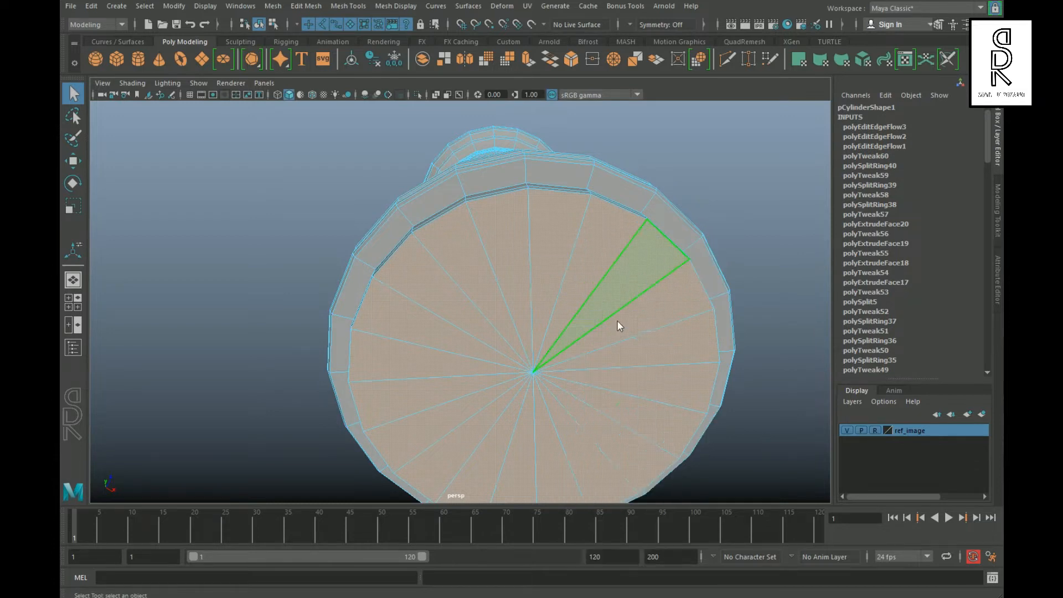
left_click(73, 206)
left_click_drag(533, 373, 524, 386)
left_click_drag(614, 387, 599, 397, "alt")
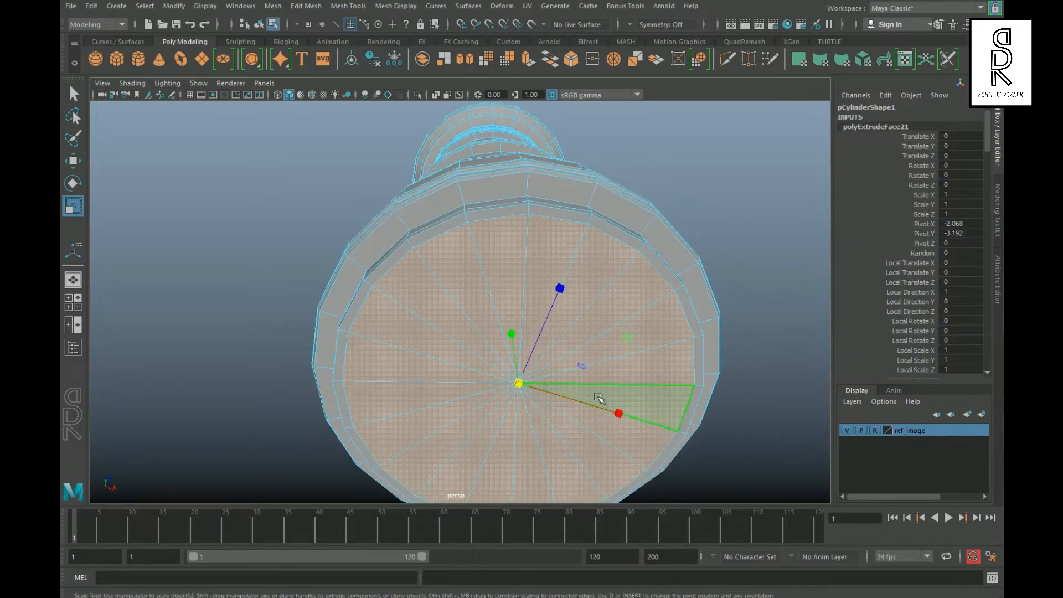
Extrude the inset underside faces again and move them up into the base to form a shallow recess
left_click(73, 251)
key("w")
left_click_drag(563, 366, 554, 407, "alt")
left_click_drag(484, 360, 488, 346)
left_click_drag(620, 346, 493, 390, "alt")
left_click_drag(384, 341, 391, 335)
scroll(550, 400, "down", 3)
left_click(550, 401)
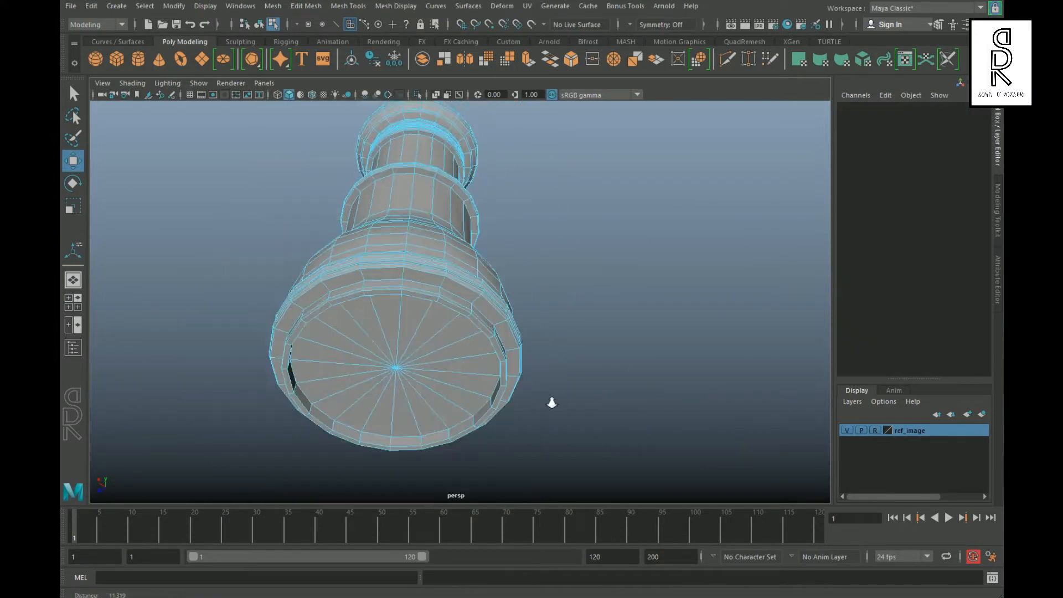
Extrude the recessed underside faces, scale them inward, and move them slightly down to start a convex lens
left_click_drag(550, 401, 521, 343, "alt")
middle_click_drag(506, 332, 615, 290, "alt")
scroll(615, 290, "up", 3)
left_click_drag(615, 290, 602, 402, "alt")
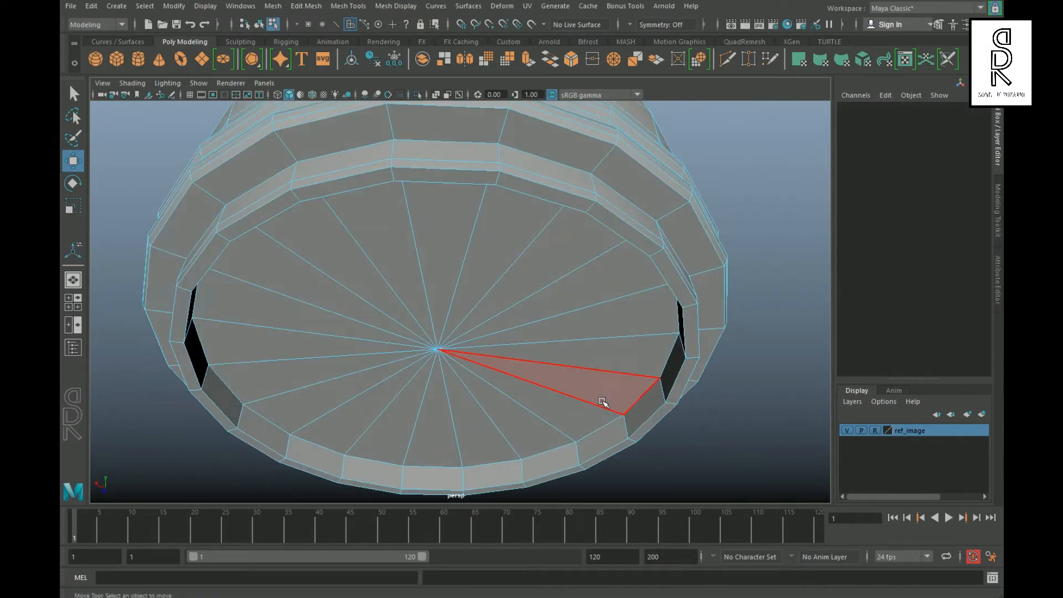
key("ctrl+z")
right_click(435, 321, "shift")
key("r")
left_click_drag(437, 349, 326, 370)
left_click_drag(514, 332, 698, 258, "alt")
middle_click_drag(697, 258, 481, 274, "alt")
key("w")
left_click_drag(434, 216, 434, 224)
left_click_drag(635, 327, 679, 365, "alt")
left_click_drag(451, 219, 451, 227)
left_click_drag(537, 387, 514, 327, "alt")
Extrude the lens faces once more, scale them to a small central disc, and move it slightly down
middle_click_drag(515, 327, 568, 248, "alt")
right_click_drag(568, 248, 567, 282, "shift")
key("r")
left_click_drag(496, 215, 427, 296)
key("w")
left_click_drag(415, 198, 429, 211)
scroll(443, 249, "down", 5)
left_click_drag(454, 277, 581, 257, "alt")
scroll(542, 250, "up", 7)
left_click_drag(500, 230, 507, 241)
Move the lens's inner edges and its centre vertex slightly down to round the dome
key("F10")
right_click_drag(554, 222, 534, 387, "shift")
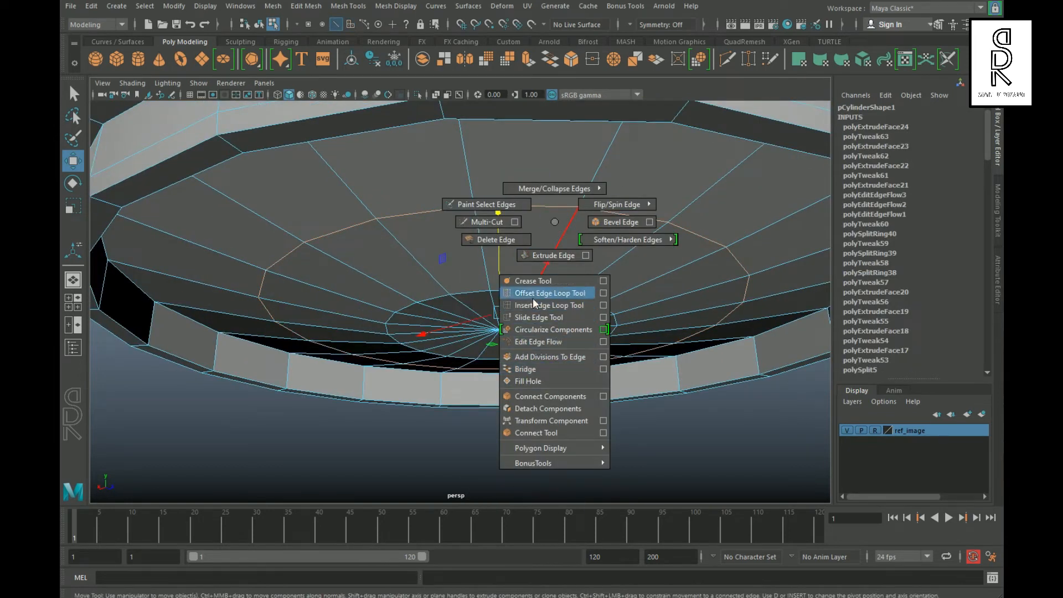
right_click_drag(544, 314, 544, 314, "shift")
left_click_drag(548, 313, 486, 294, "alt")
key("w")
left_click_drag(491, 253, 492, 259)
left_click_drag(492, 259, 484, 221, "alt")
right_click_drag(484, 221, 422, 218)
left_click(461, 211)
left_click_drag(468, 175, 469, 184)
right_click_drag(498, 221, 559, 204)
Bevel the upper and lower edge loops of the recess in the eyepiece funnel with a fraction of 0.16
left_click_drag(581, 309, 480, 309, "alt")
left_click(574, 408)
left_click(479, 309)
key("1")
scroll(503, 229, "up", 10)
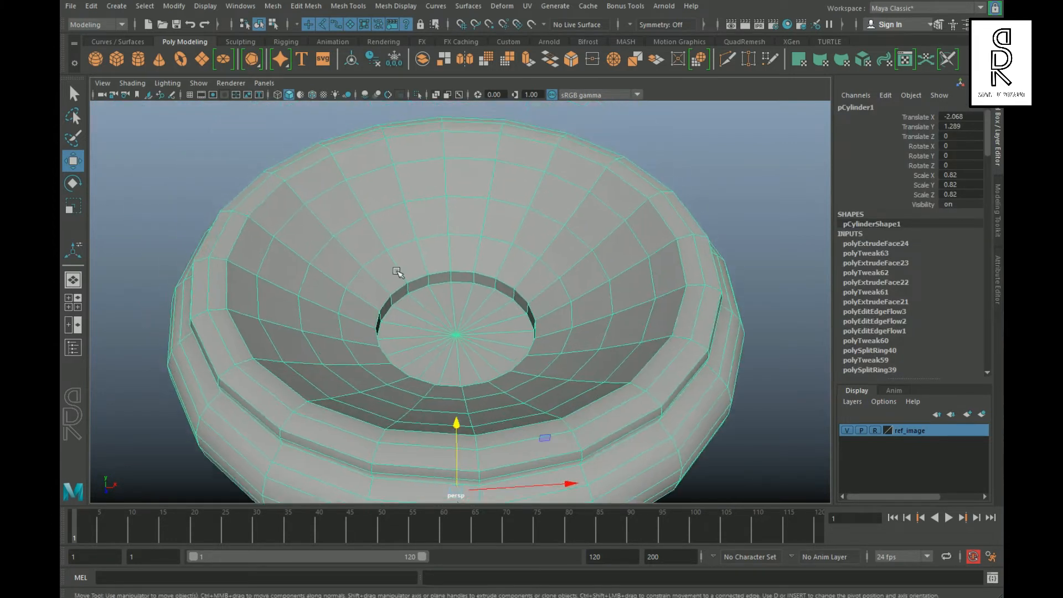
right_click(473, 233)
left_click(474, 216)
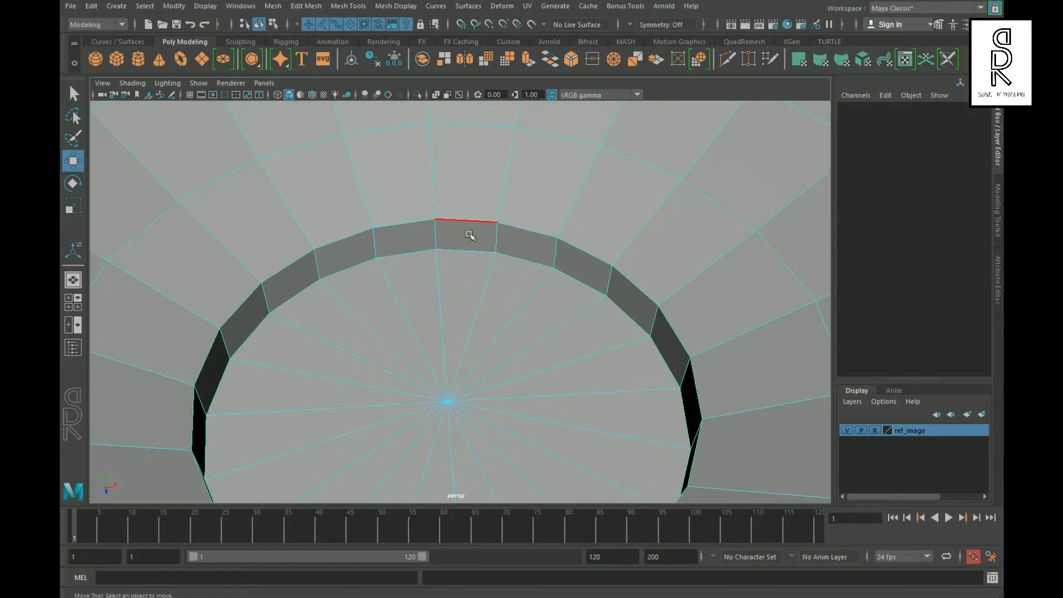
double_click(470, 235)
right_click_drag(497, 250, 554, 254, "shift")
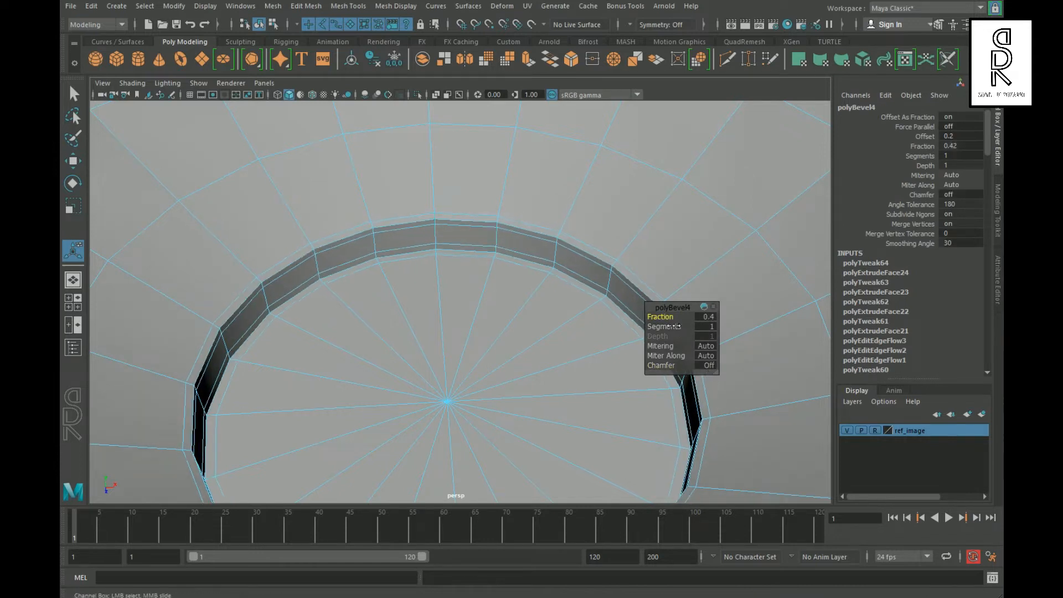
left_click_drag(675, 326, 667, 327)
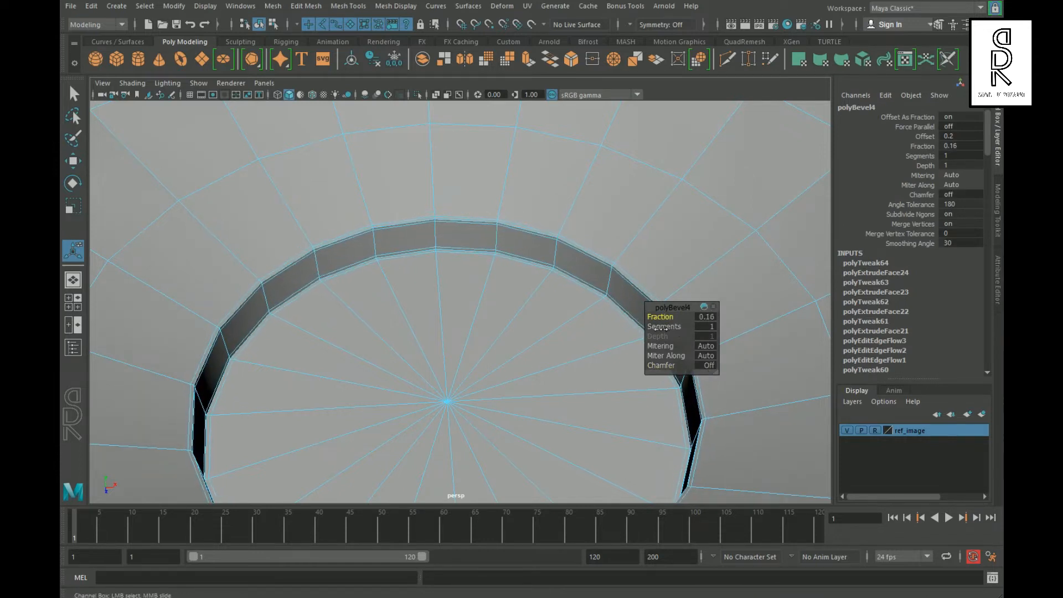
Bevel two edge loops on the eyepiece's stepped upper rim, giving the second bevel a fraction of 0.24
right_click_drag(430, 341, 266, 346, "alt")
middle_click_drag(457, 336, 580, 255, "alt")
right_click_drag(323, 286, 368, 326, "alt")
middle_click_drag(368, 326, 273, 310, "alt")
double_click(273, 262)
right_click_drag(273, 260, 321, 262, "shift")
double_click(278, 212)
right_click_drag(279, 213, 324, 215, "shift")
left_click_drag(680, 326, 676, 327)
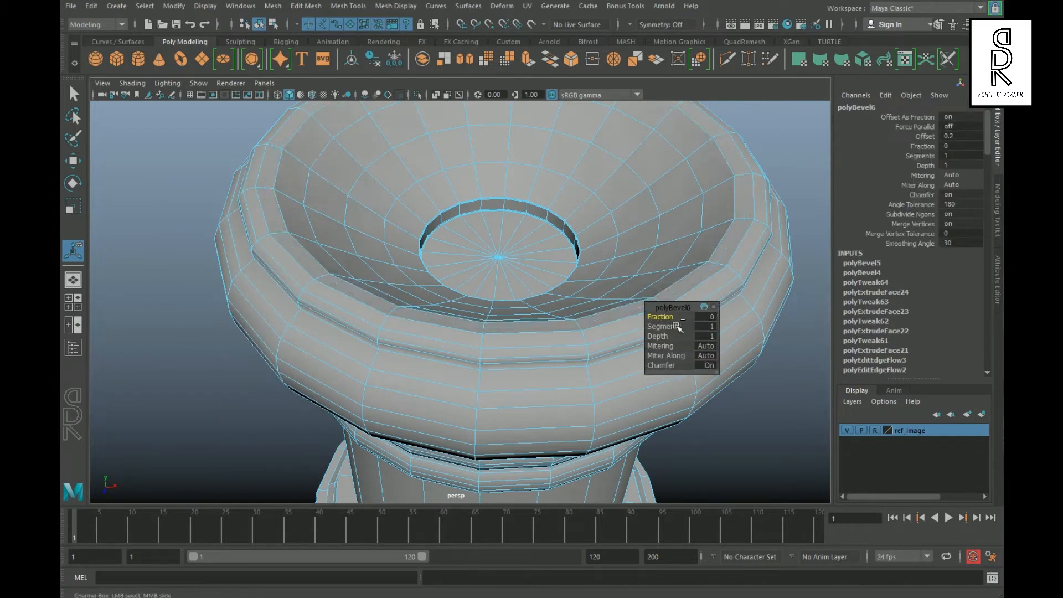
Inspect the beveled barrel from its neck to the eyepiece funnel and display all four views
right_click_drag(625, 332, 531, 343, "alt")
left_click_drag(554, 432, 548, 382, "alt")
right_click_drag(548, 382, 625, 382, "alt")
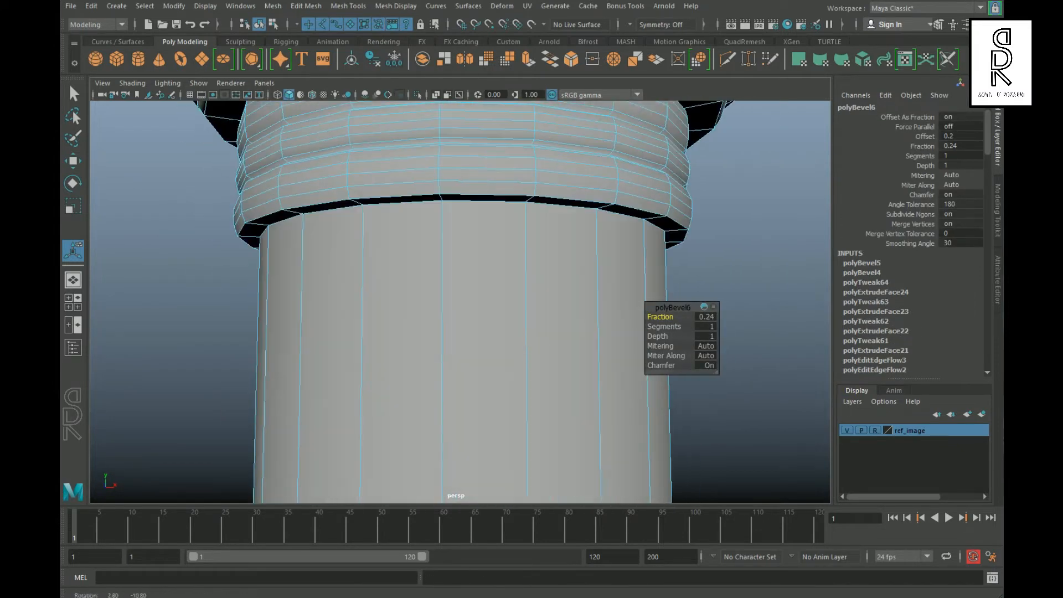
middle_click_drag(498, 249, 476, 377, "alt")
left_click_drag(377, 343, 526, 276, "alt")
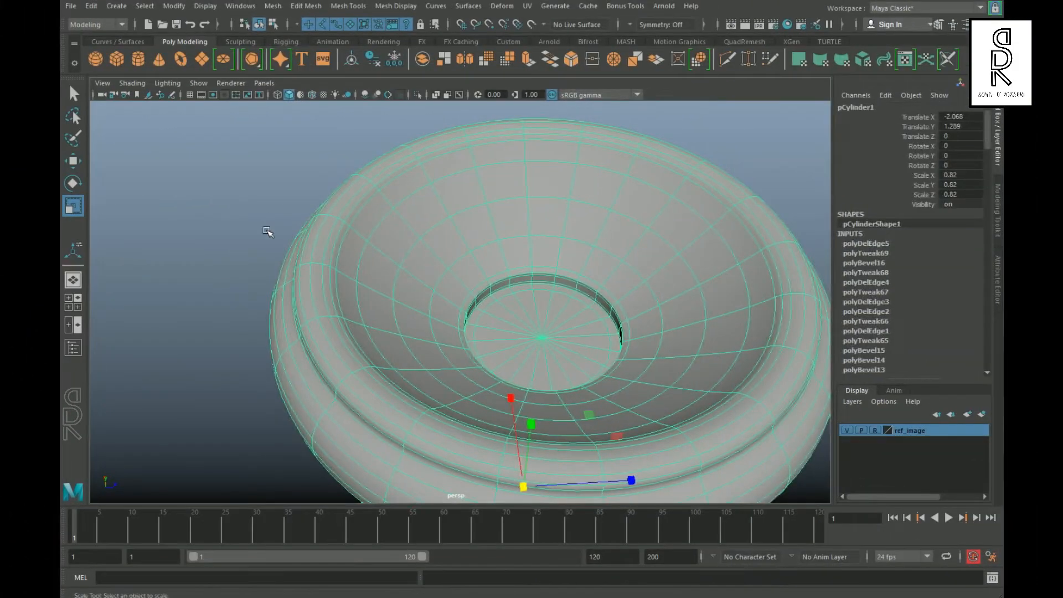
left_click(267, 232)
left_click_drag(267, 232, 414, 394, "alt")
key("space")
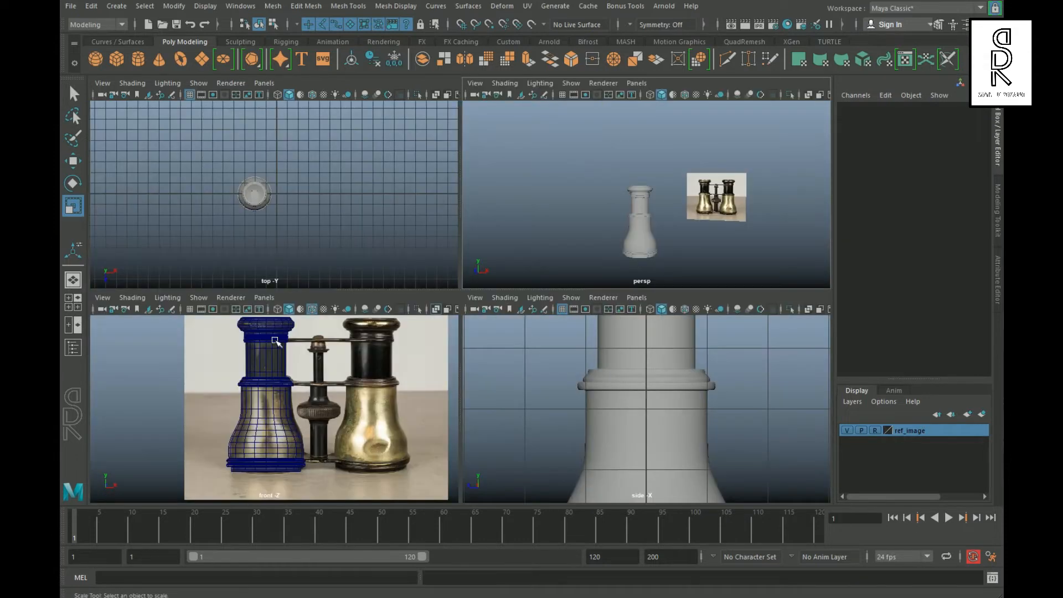
Put the left barrel on a new hidden display layer named model
key("space")
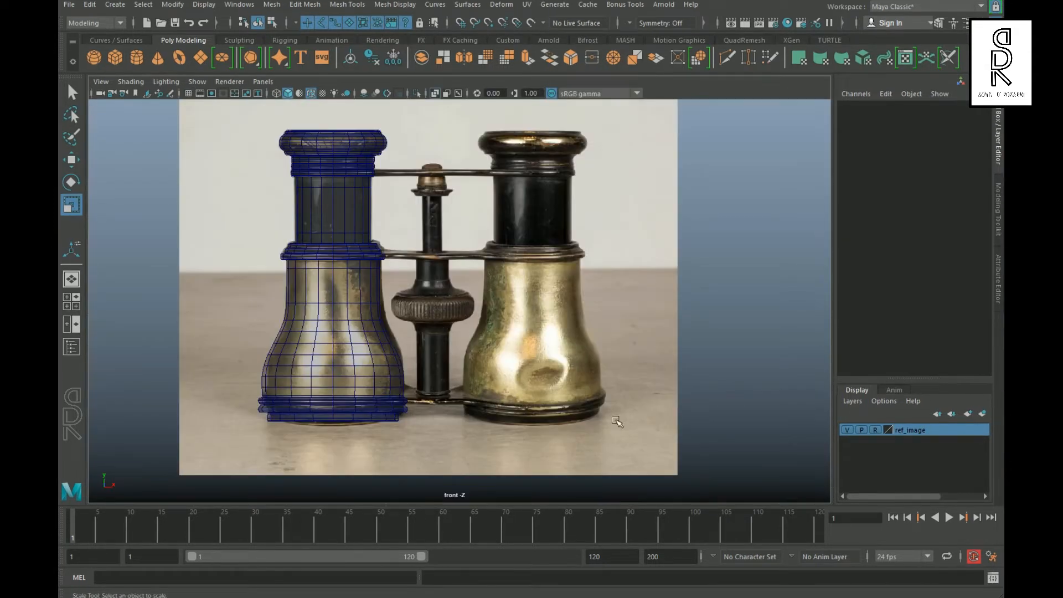
left_click(351, 338)
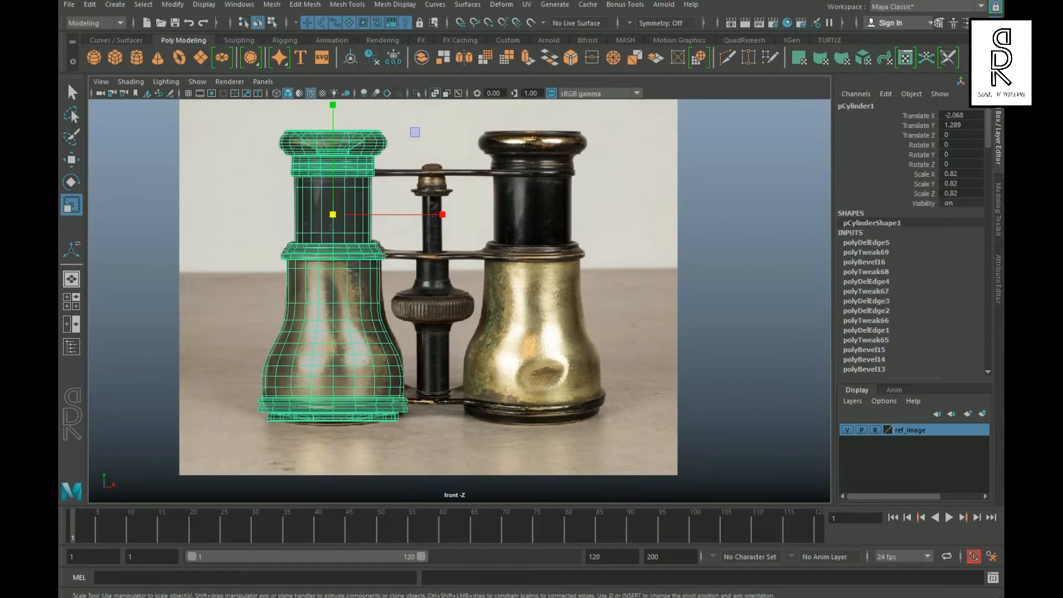
left_click(982, 414)
left_click(847, 430)
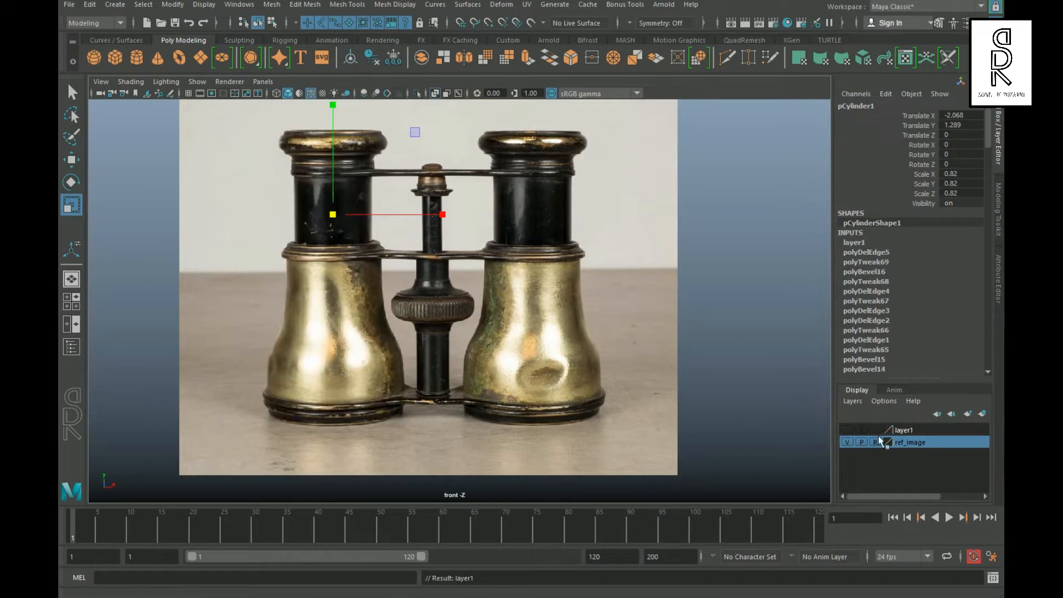
double_click(915, 430)
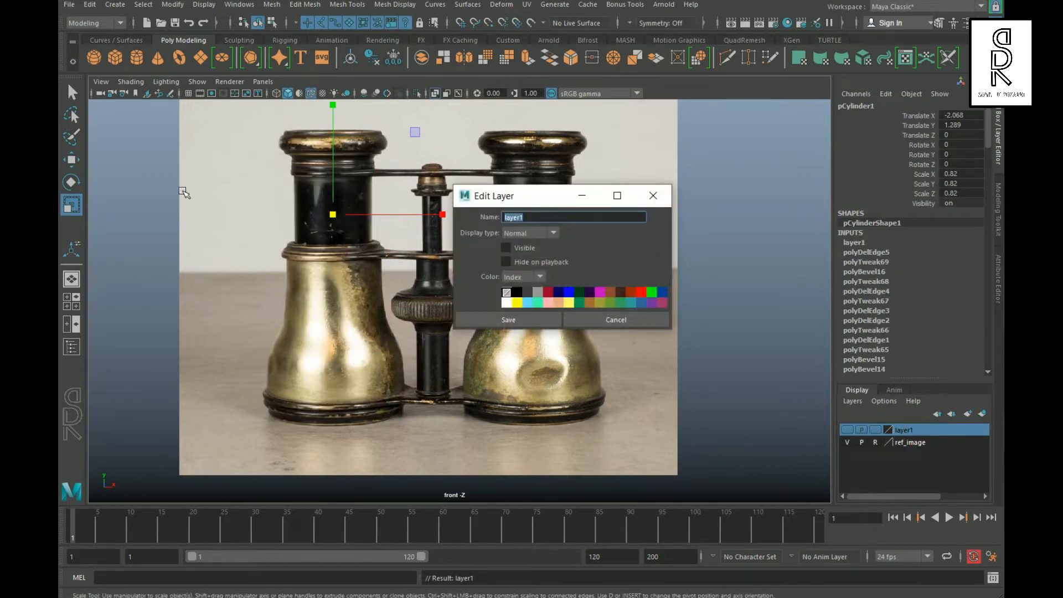
left_click(520, 320)
left_click(347, 246)
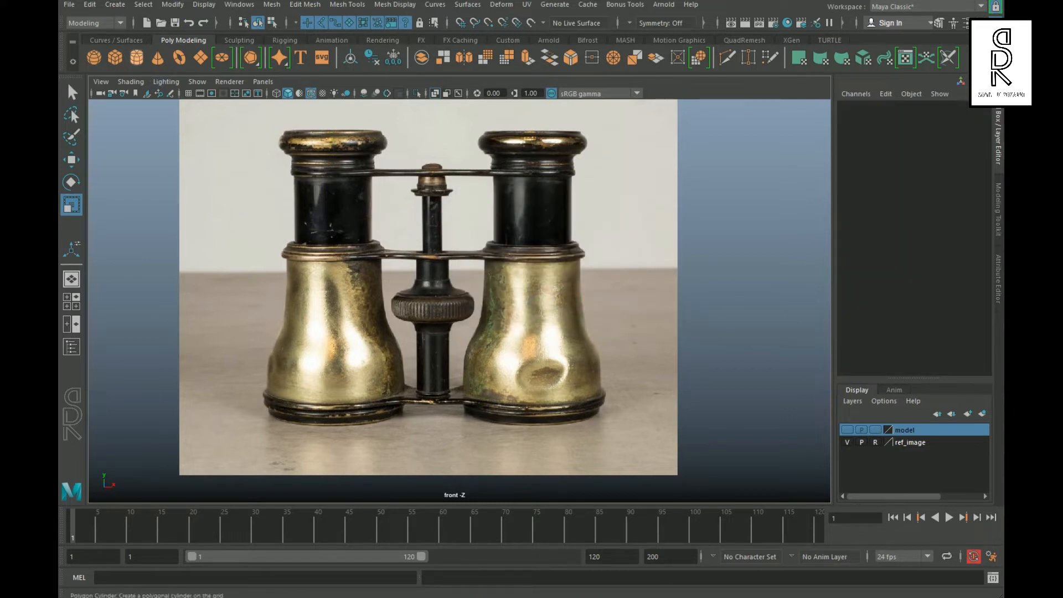
Create a polygon cylinder scaled to 0.344 and place it over the lower centre shaft, at about X 0.096, Y -1.995
left_click(136, 57)
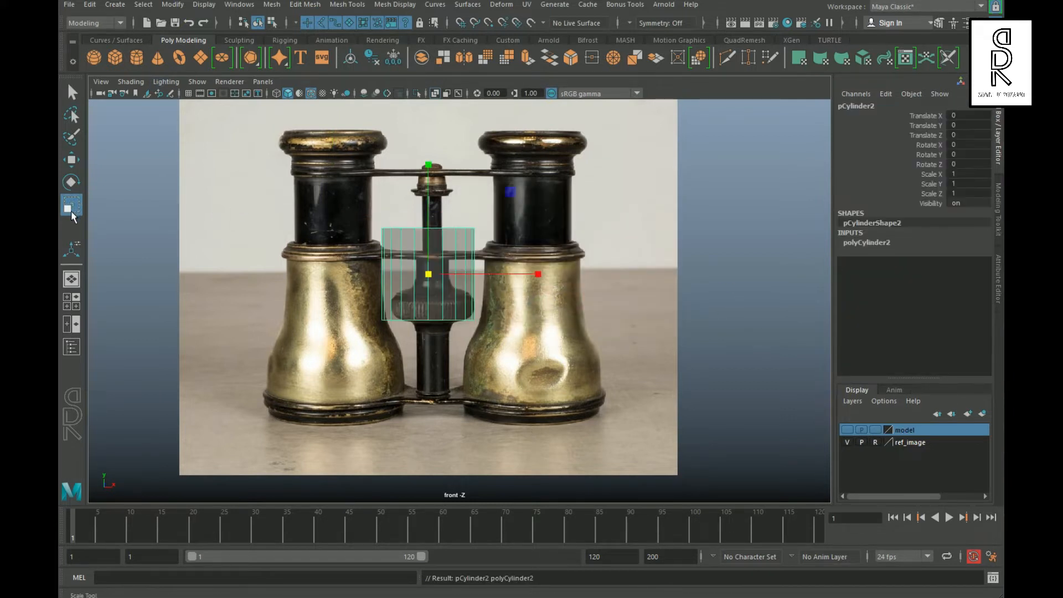
middle_click_drag(415, 290, 406, 289)
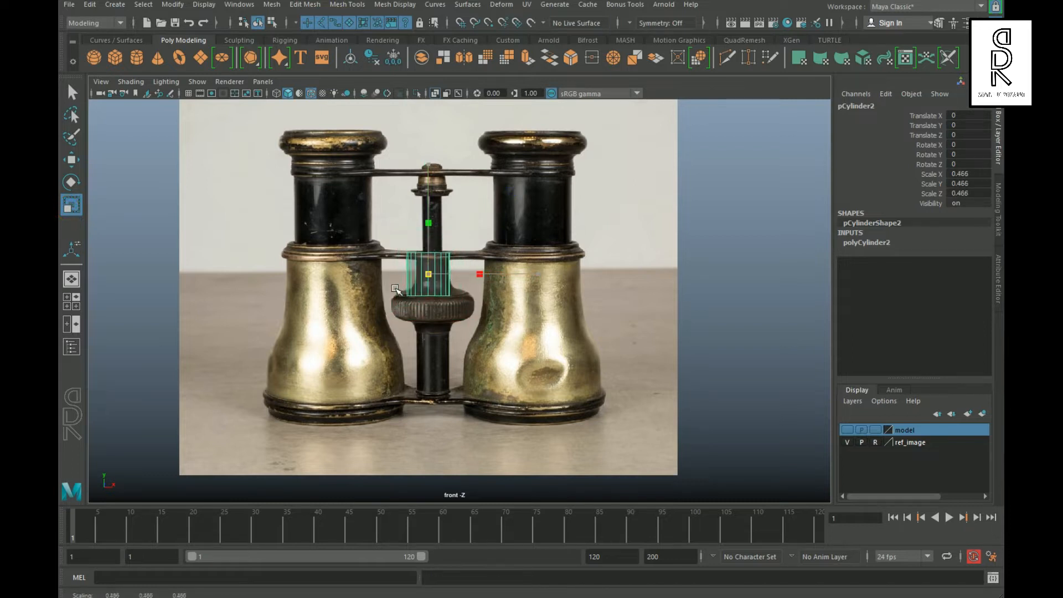
left_click(72, 161)
middle_click_drag(463, 230, 462, 323)
scroll(463, 323, "up", 4)
middle_click_drag(462, 372, 459, 221, "alt")
scroll(421, 334, "up", 8)
scroll(420, 334, "down", 6)
middle_click_drag(460, 285, 470, 328, "alt")
left_click_drag(483, 313, 494, 317)
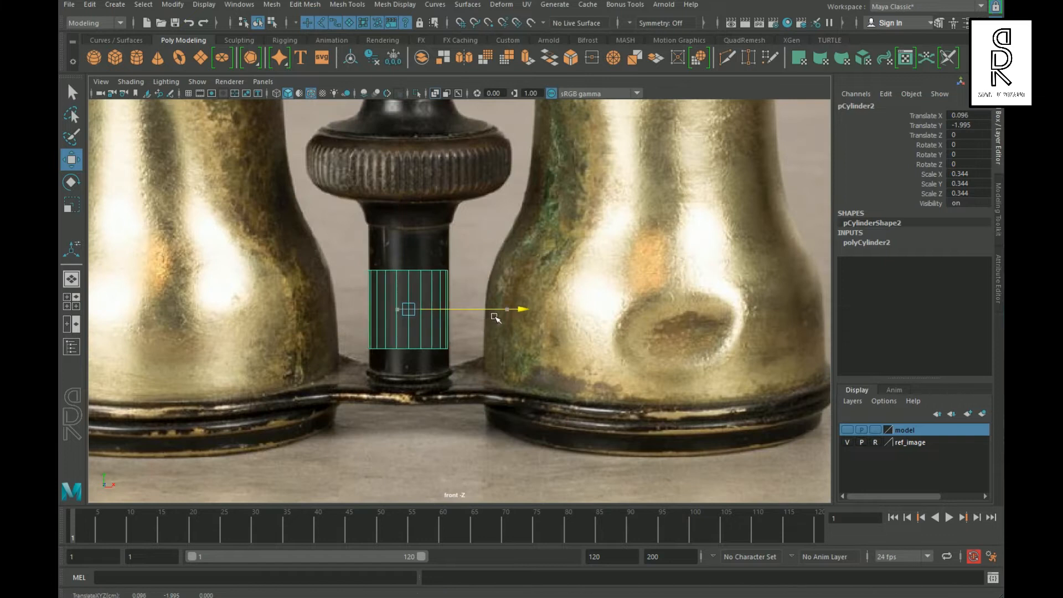
Stretch the cylinder's end vertices to span the lower centre shaft, from just above the base bridge to the flare beneath the wheel
key("r")
scroll(330, 296, "up", 2)
right_click_drag(398, 271, 179, 209)
left_click_drag(483, 299, 317, 251)
left_click_drag(414, 264, 416, 216)
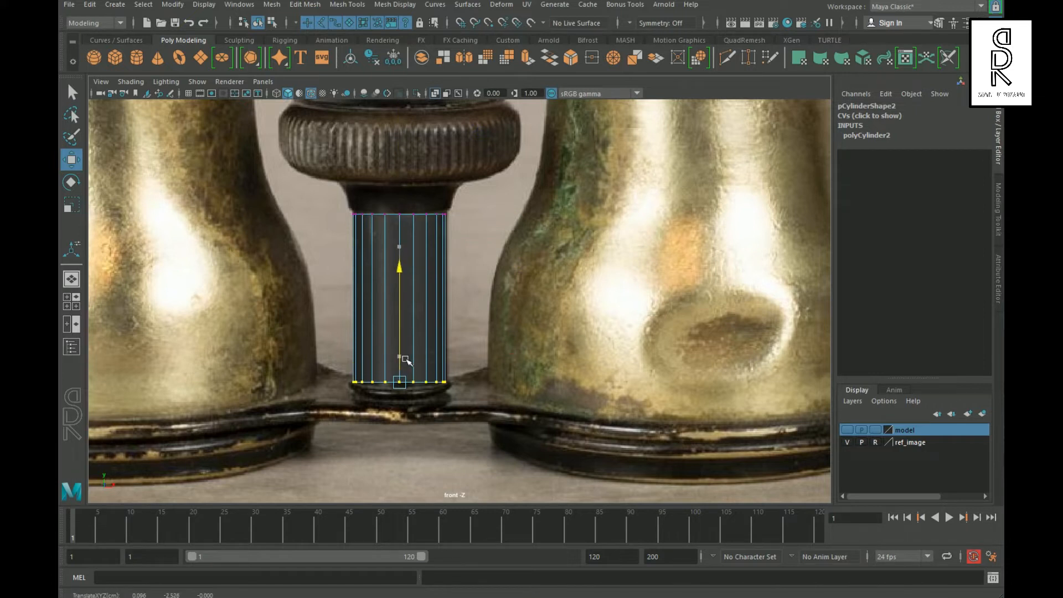
Extrude the shaft cylinder's top face and scale it outward by about 1.079 to form a small ledge
left_click_drag(501, 304, 502, 398, "alt")
scroll(388, 343, "up", 3)
right_click_drag(363, 268, 370, 294)
left_click_drag(232, 292, 510, 370)
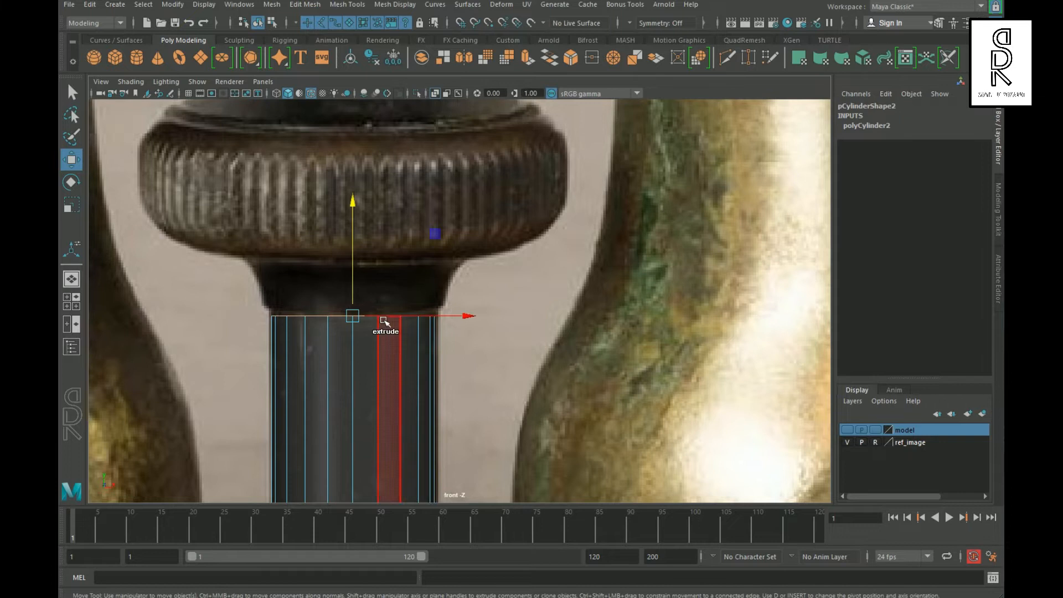
right_click_drag(373, 302, 364, 314, "shift")
left_click(72, 206)
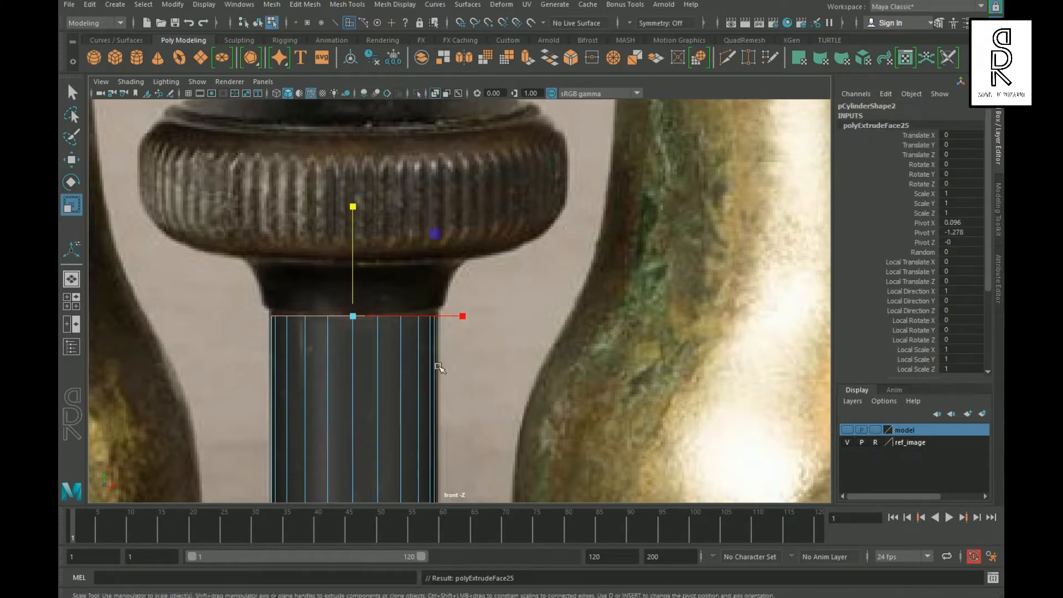
left_click_drag(361, 325, 368, 325)
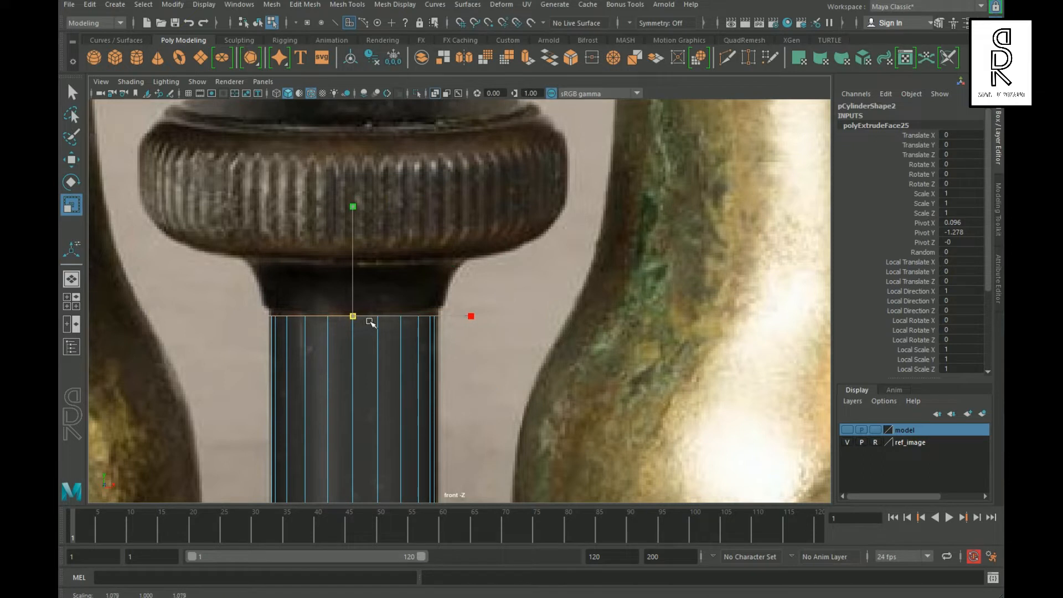
Extrude the ledge face up to the knurled wheel's underside and scale it outward into a flare
key("ctrl+e")
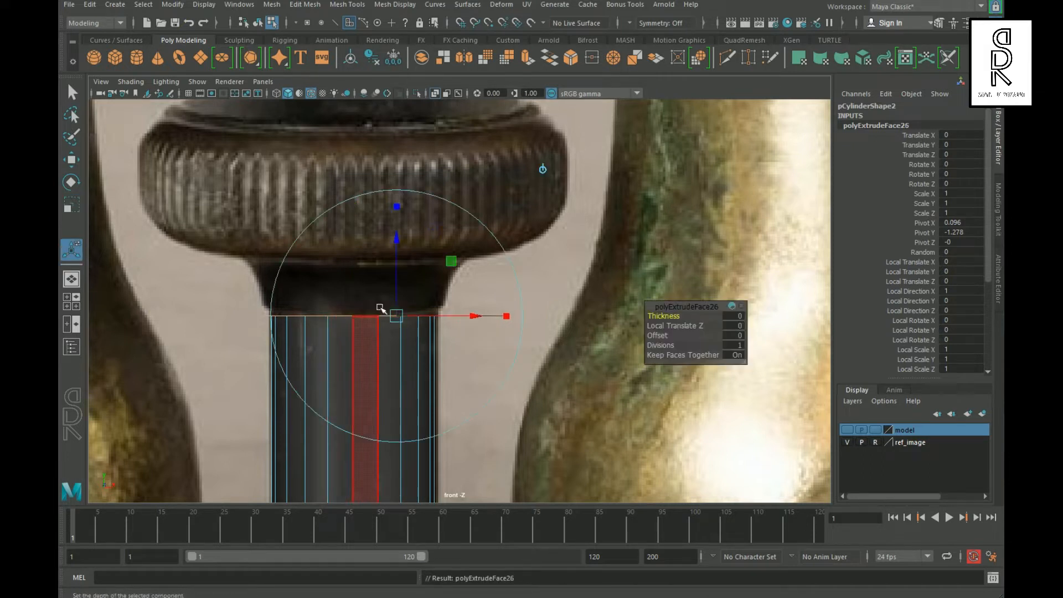
left_click_drag(408, 253, 414, 196)
left_click(79, 203)
middle_click_drag(363, 277, 385, 271)
Insert three edge loops in the flare beneath the wheel and scale them to follow its concave curve
right_click_drag(319, 271, 318, 241)
left_click(298, 298)
right_click_drag(371, 280, 515, 360, "shift")
left_click_drag(354, 288, 360, 299)
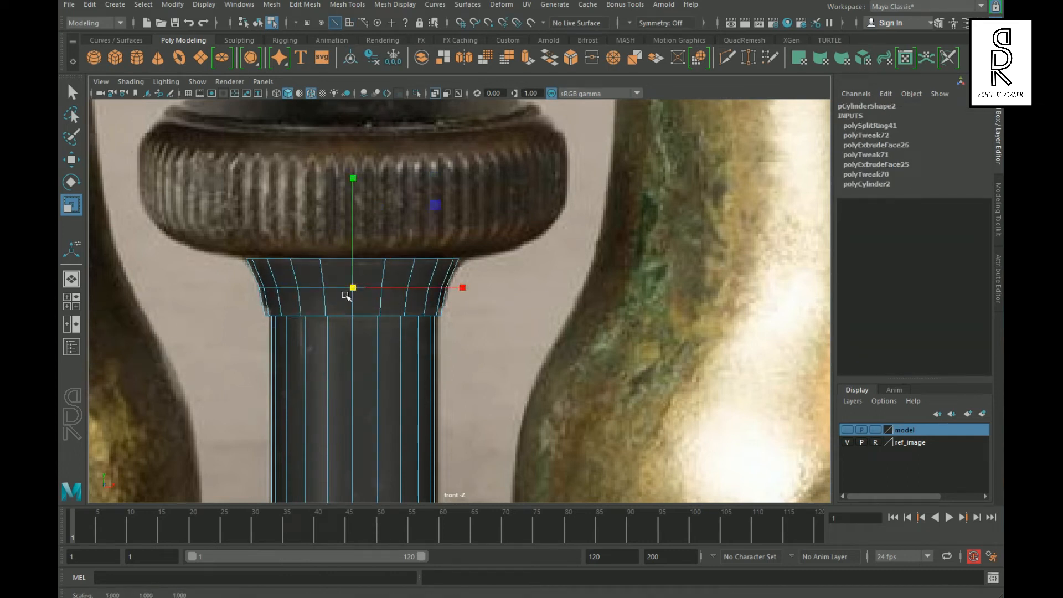
left_click(327, 280)
right_click_drag(395, 274, 493, 319, "ctrl")
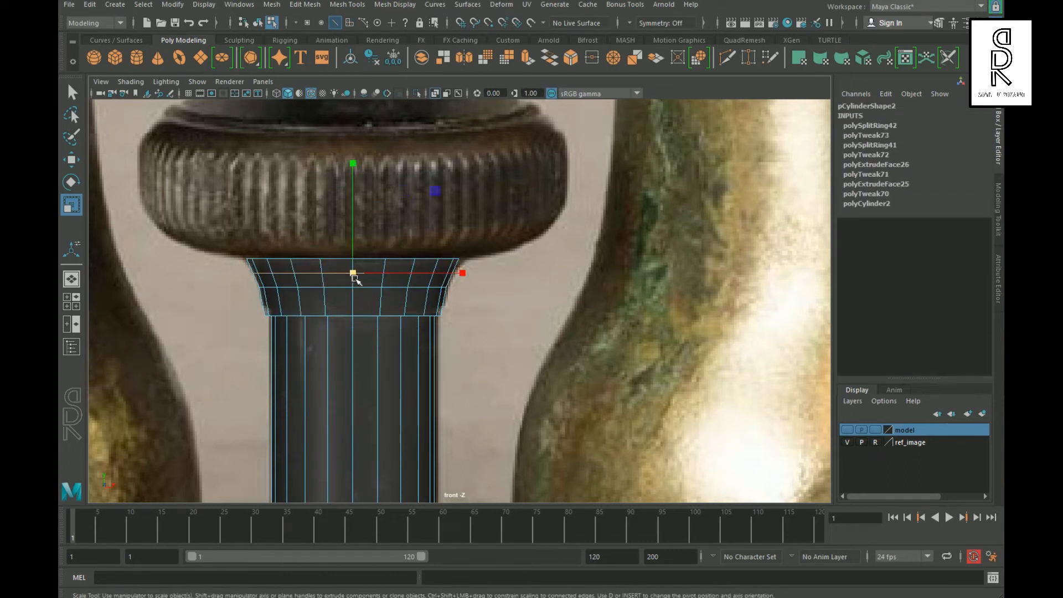
left_click_drag(360, 287, 358, 289)
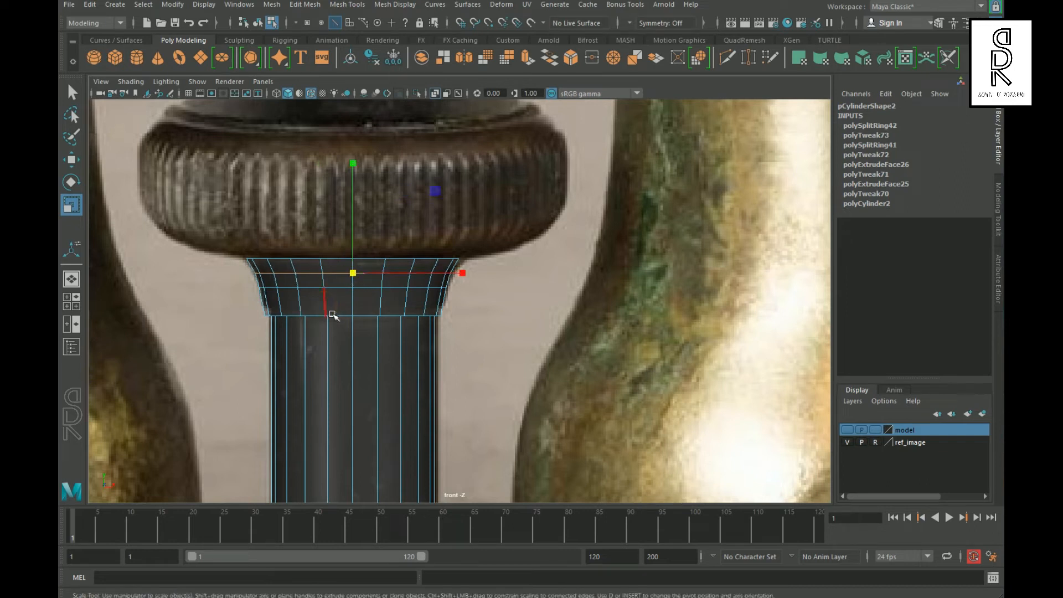
right_click_drag(391, 304, 464, 312, "ctrl")
left_click_drag(355, 305, 358, 300)
double_click(337, 298)
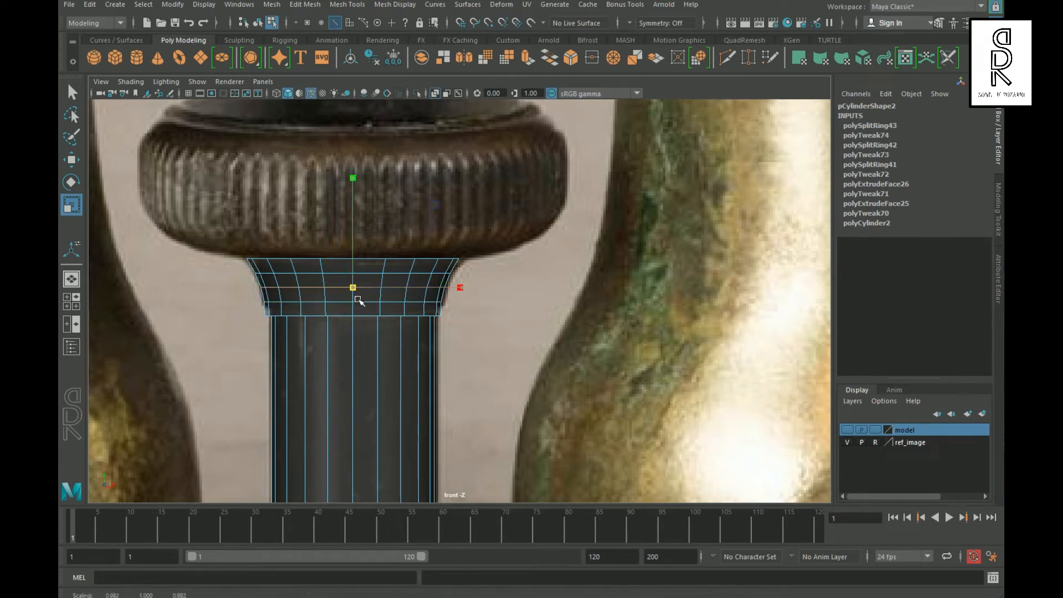
Extrude the flare's top face 0.552 upward to the knurled wheel's upper edge
middle_click_drag(480, 321, 492, 389, "alt")
right_click_drag(615, 404, 553, 411, "alt")
right_click_drag(342, 335, 549, 391, "alt")
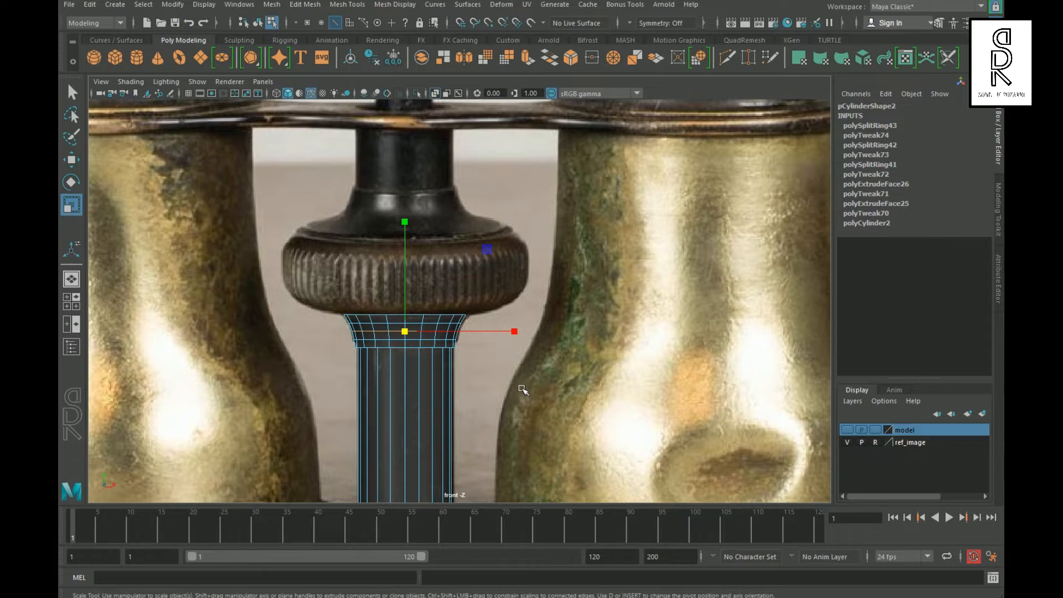
right_click_drag(441, 349, 441, 330)
right_click_drag(516, 247, 516, 249)
middle_click_drag(481, 399, 484, 447, "alt")
right_click_drag(484, 421, 438, 387, "alt")
right_click_drag(437, 370, 437, 304)
right_click_drag(265, 332, 327, 340, "alt")
left_click_drag(312, 342, 519, 384)
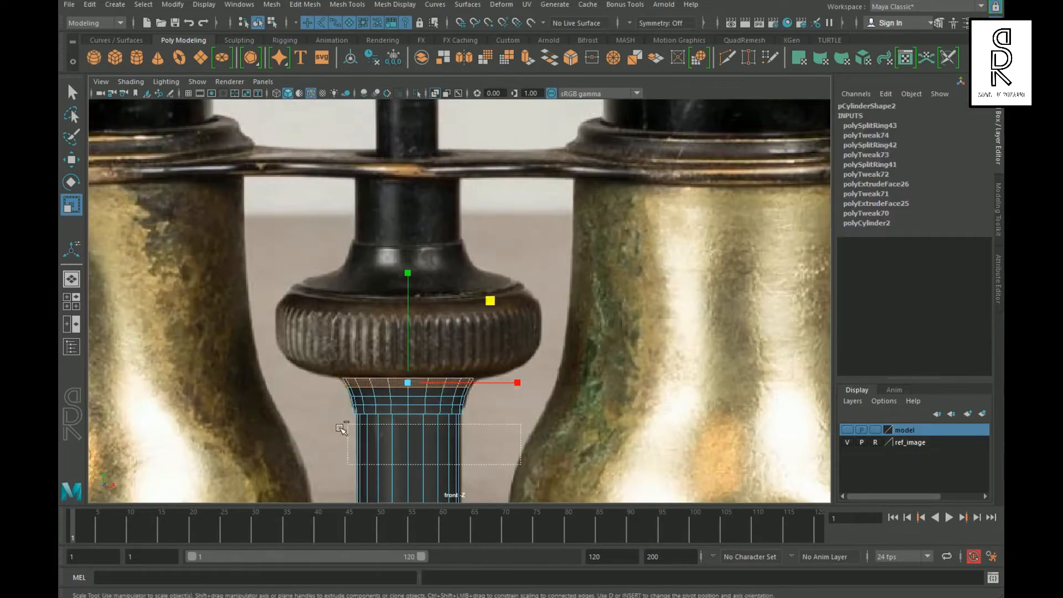
right_click_drag(437, 293, 437, 326, "shift")
left_click_drag(441, 301, 417, 229)
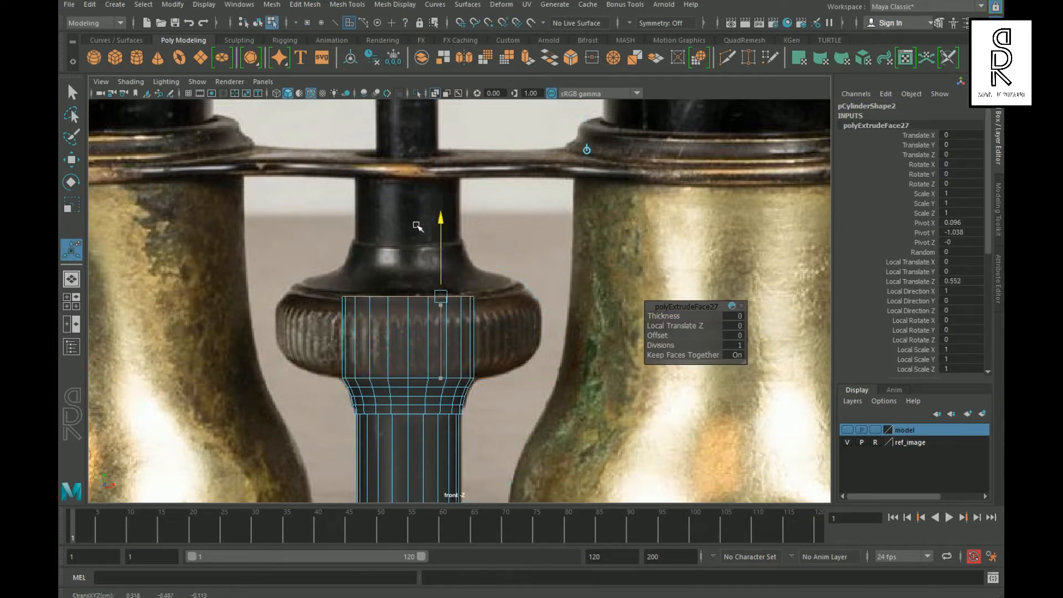
Extrude the top face again and scale it outward to about the base width of the collar above the wheel
right_click_drag(388, 284, 390, 317, "shift")
key("r")
left_click_drag(408, 299, 468, 315)
Extrude the collar face 0.366 upward and scale it to about 0.511 so it tapers to the upper shaft
right_click_drag(404, 257, 412, 290, "shift")
left_click_drag(453, 249, 478, 176)
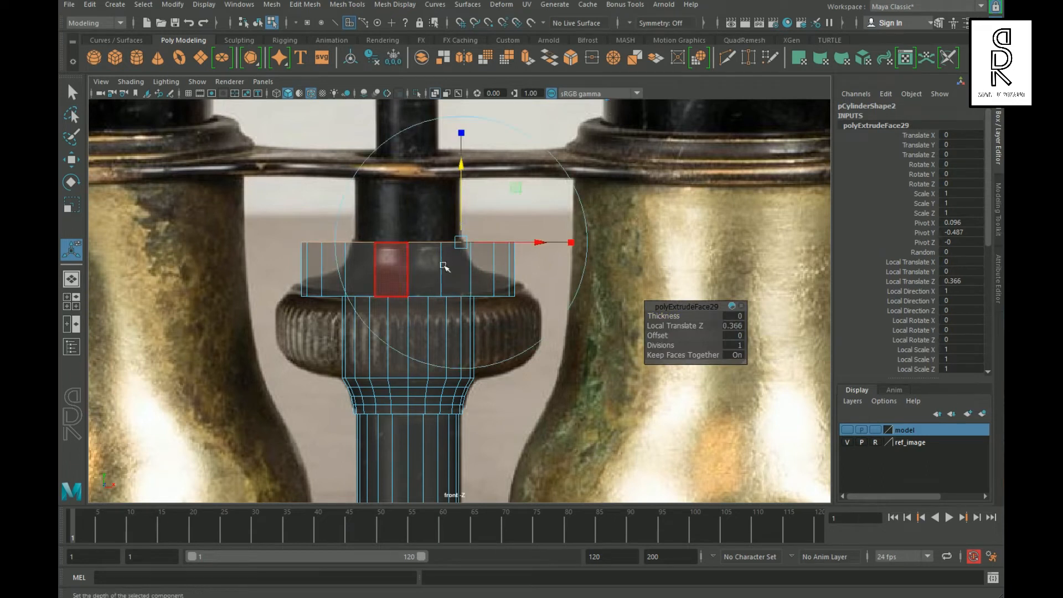
key("r")
left_click_drag(408, 243, 334, 264)
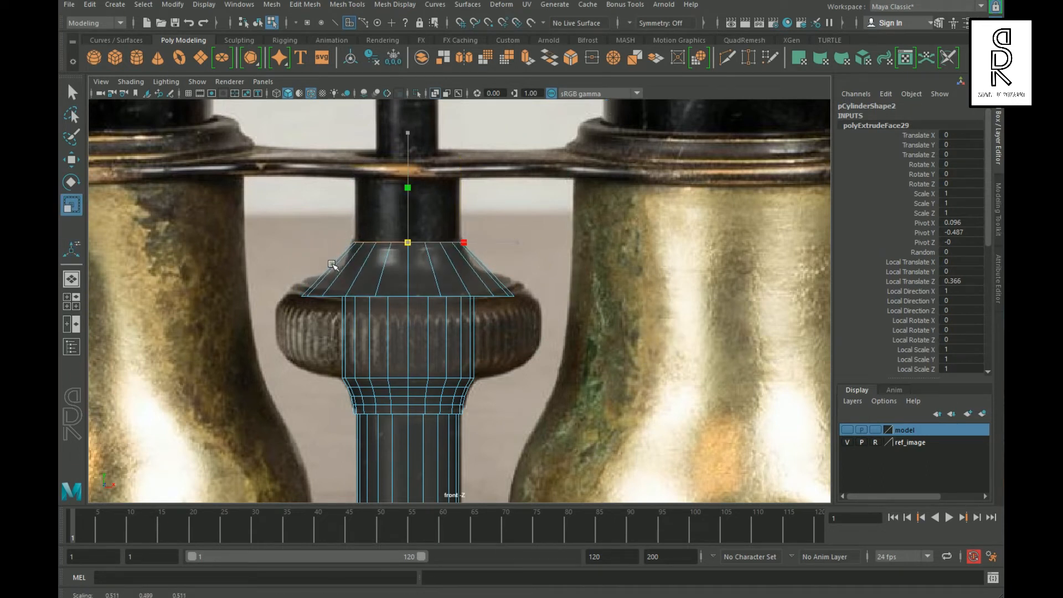
Scale the edge loop at the tapered collar's base outward by about 1.085
right_click_drag(370, 275, 325, 305)
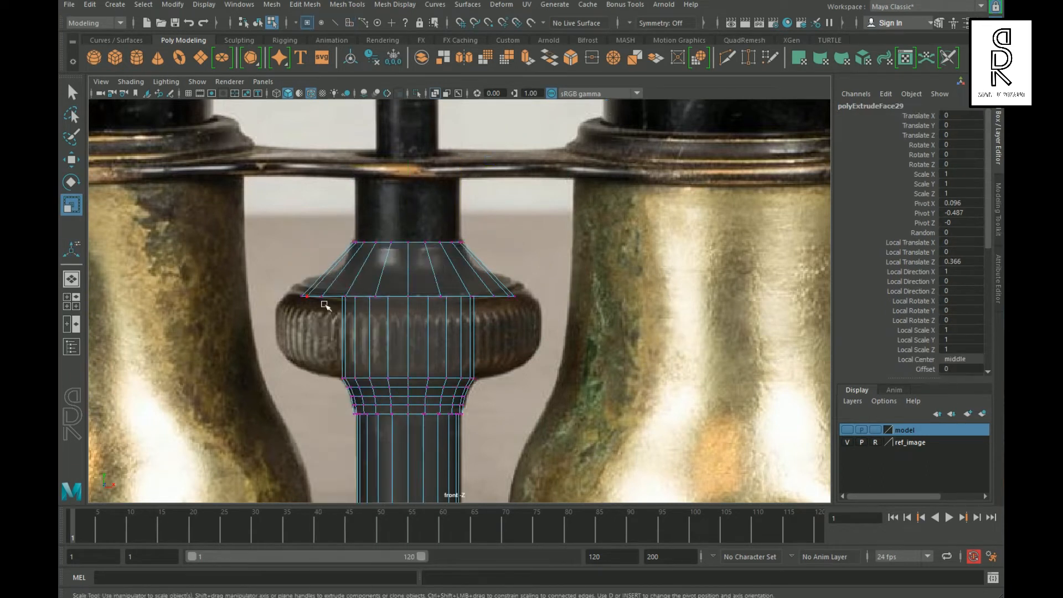
double_click(332, 295)
left_click_drag(408, 297, 424, 295)
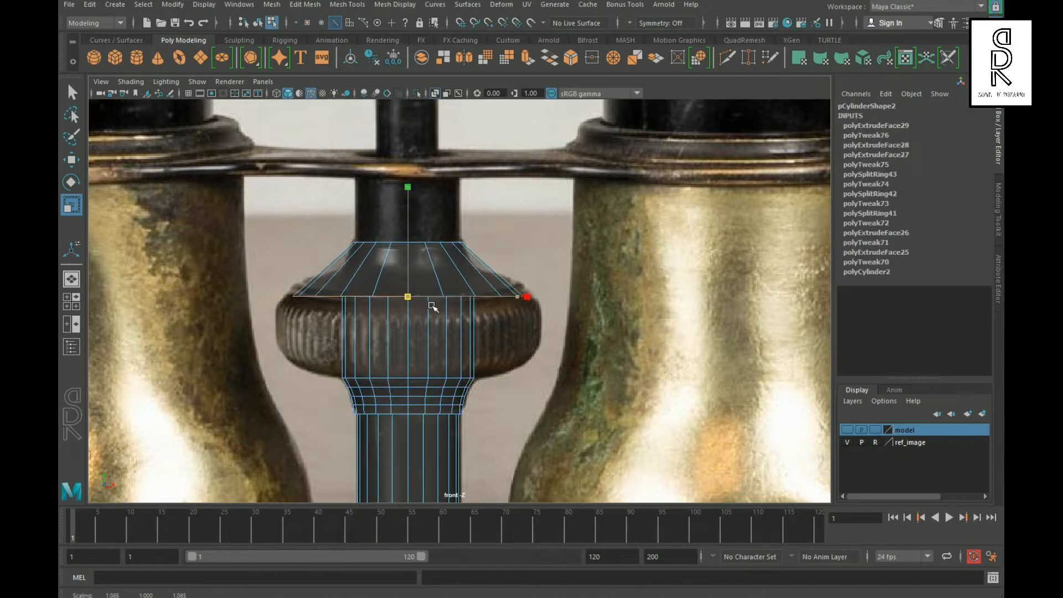
Insert three edge loops in the tapered collar, scale them into a concave curve, and raise the collar's base vertices slightly
right_click_drag(434, 270, 443, 315, "ctrl")
right_click_drag(387, 271, 362, 361, "ctrl")
left_click_drag(484, 319, 528, 318)
key("w")
left_click_drag(273, 292, 555, 331)
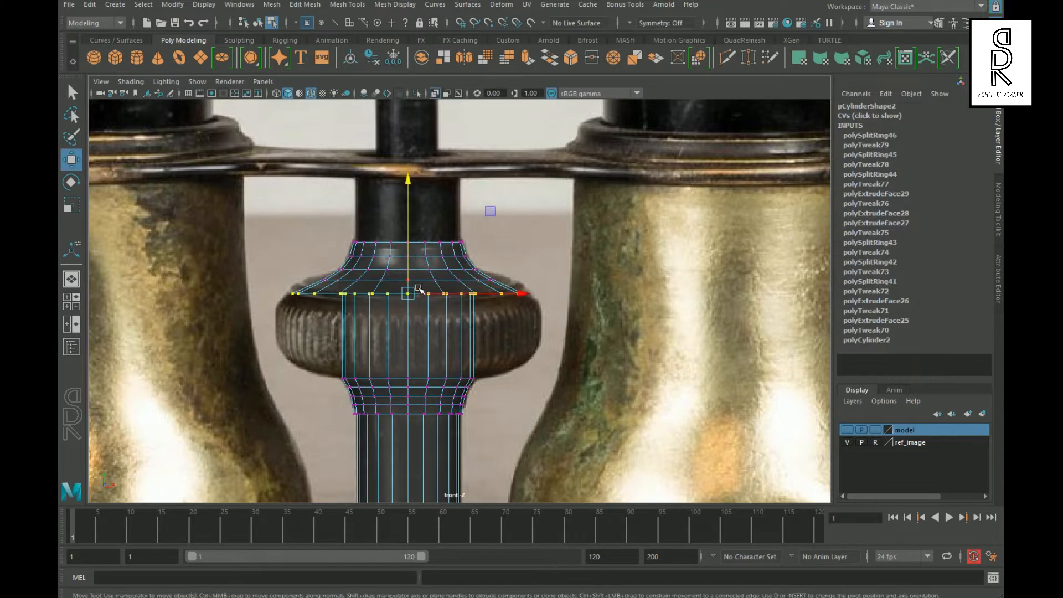
Scale the collar's lowest inner edge loop to match the photo and insert another edge loop above the middle of the curve
scroll(419, 287, "up", 4)
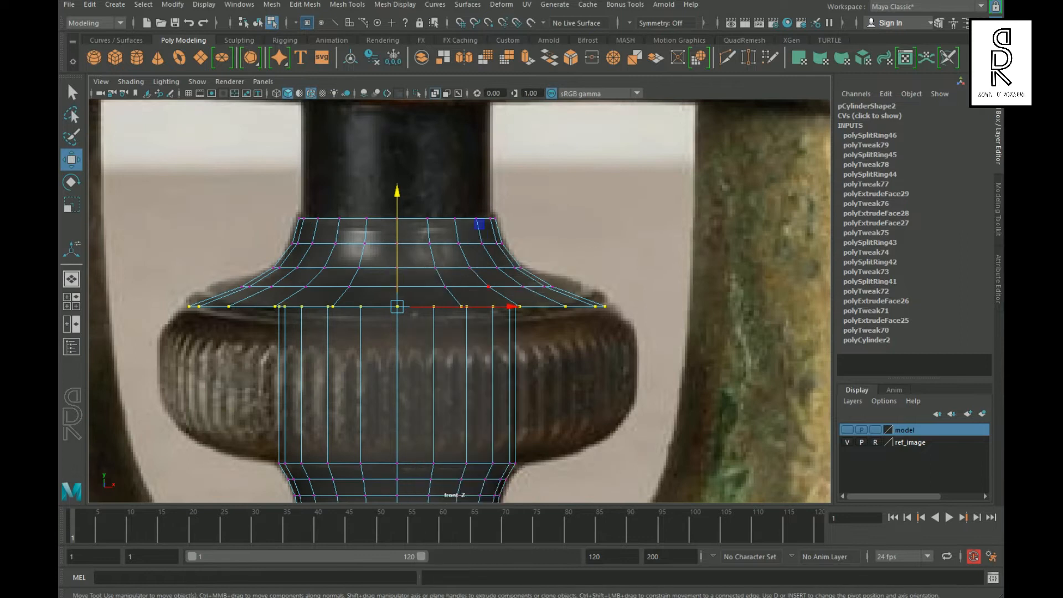
key("F10")
left_click(286, 296)
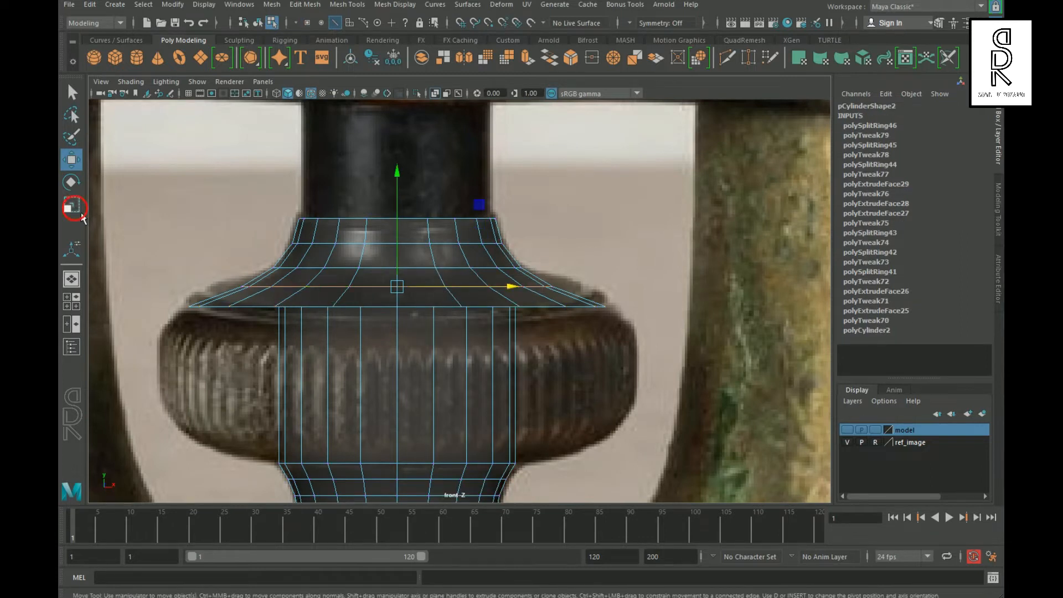
left_click(75, 208)
left_click_drag(396, 286, 396, 269)
double_click(339, 269)
left_click(332, 256)
right_click_drag(414, 272, 387, 296, "ctrl")
left_click_drag(397, 256, 396, 255)
Shift the collar's edge loops vertically and scale the upper one to about 0.992 to refine the curve
left_click(334, 269)
key("w")
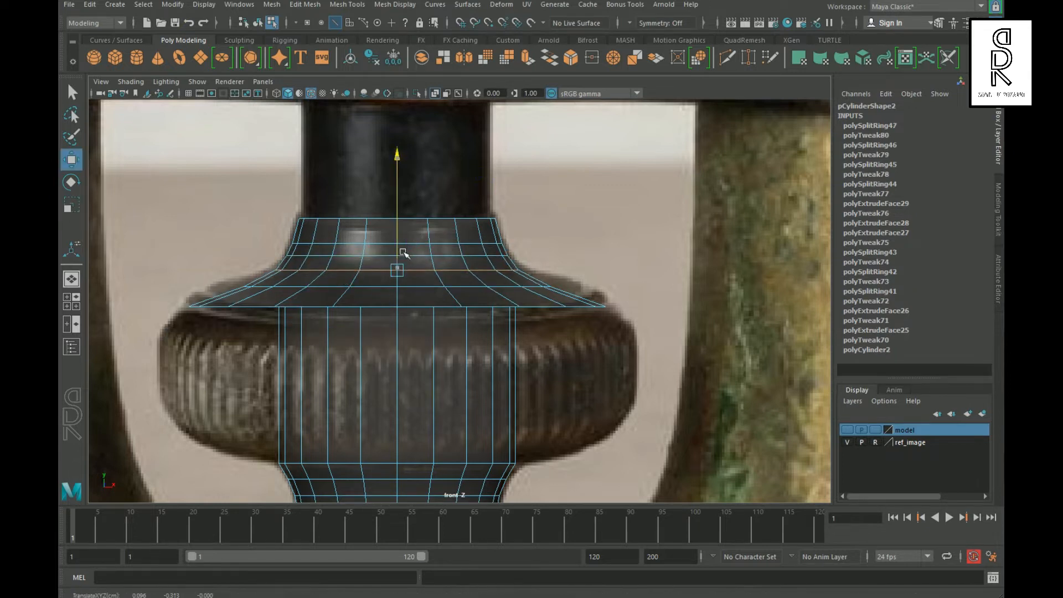
left_click_drag(397, 271, 406, 217)
left_click(72, 206)
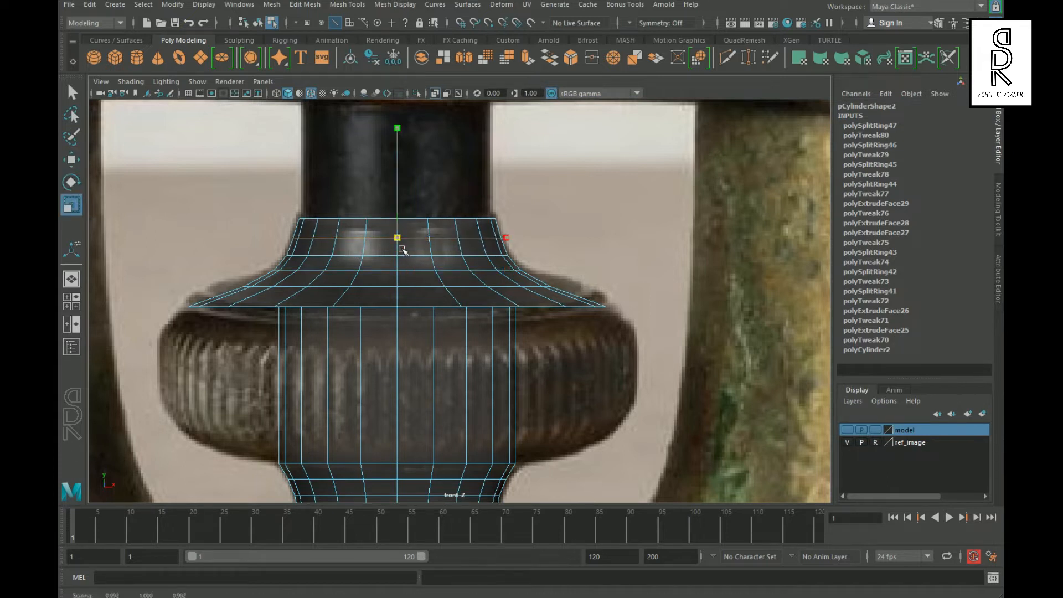
Extrude the collar's top face and scale it inward to the width of the shaft above
scroll(544, 300, "down", 1)
middle_click_drag(445, 287, 447, 338, "alt")
right_click_drag(361, 269, 363, 301)
left_click_drag(296, 263, 560, 292)
left_click_drag(534, 354, 290, 315, "ctrl")
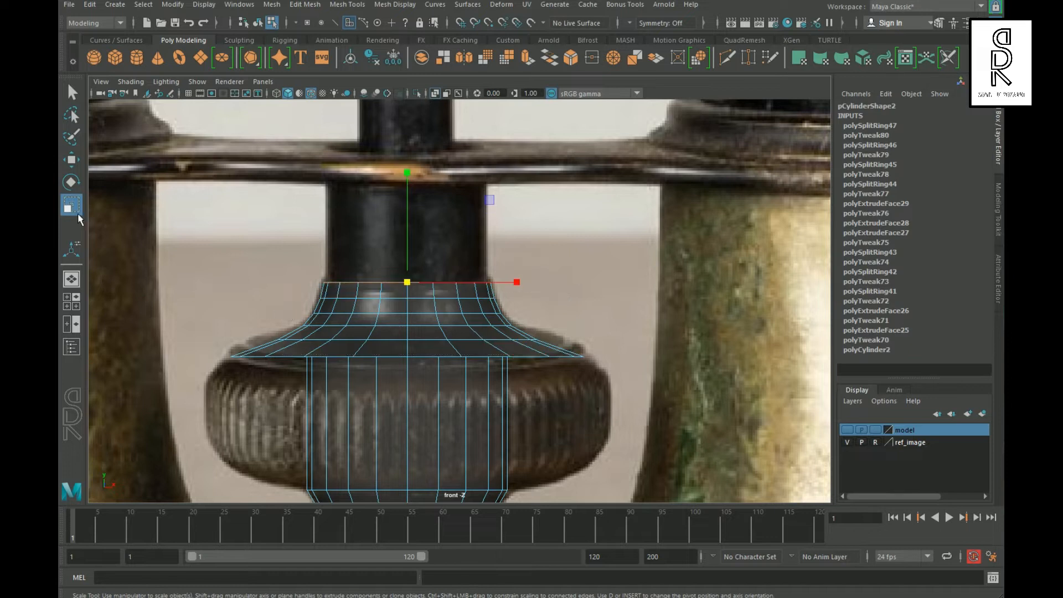
key("f")
key("g")
key("ctrl+z")
right_click_drag(561, 254, 558, 301, "shift")
key("r")
left_click_drag(460, 305, 442, 318)
Extrude the inset top face upward to the middle bridge's underside and return to object mode
key("g")
scroll(563, 334, "down", 8)
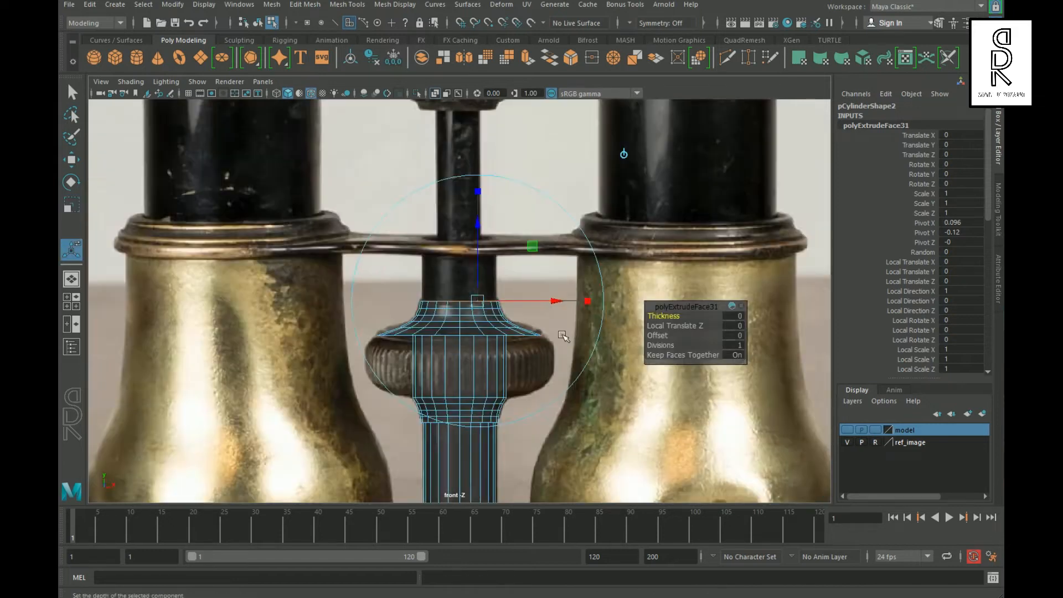
scroll(562, 332, "up", 2)
middle_click_drag(568, 318, 547, 406, "alt")
left_click_drag(466, 301, 478, 267)
middle_click_drag(593, 341, 613, 206, "alt")
scroll(553, 380, "up", 4)
right_click_drag(454, 271, 538, 235)
key("q")
left_click(610, 463)
middle_click_drag(611, 464, 640, 333, "alt")
scroll(448, 347, "up", 4)
left_click(454, 347)
right_click_drag(441, 269, 443, 235)
double_click(445, 293)
left_click(72, 209)
left_click_drag(503, 298, 503, 294)
key("ctrl+z")
key("ctrl+z")
Select the ring of faces inside the knurled wheel and scale it slightly outward
right_click_drag(472, 189, 472, 220)
left_click(472, 216)
left_click(455, 216, "shift")
double_click(467, 227, "shift")
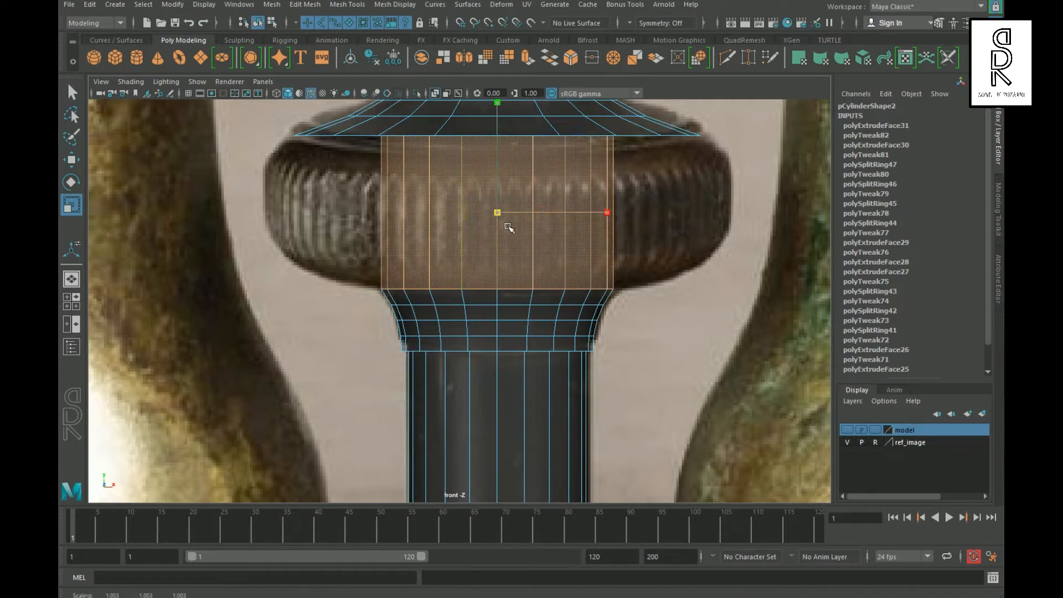
Rescale the vertex row at the collar's base and the edge loop just below the wheel section, and return to object mode
middle_click_drag(515, 228, 511, 273, "alt")
right_click_drag(441, 205, 397, 203)
left_click_drag(264, 171, 782, 210)
left_click_drag(500, 143, 510, 148)
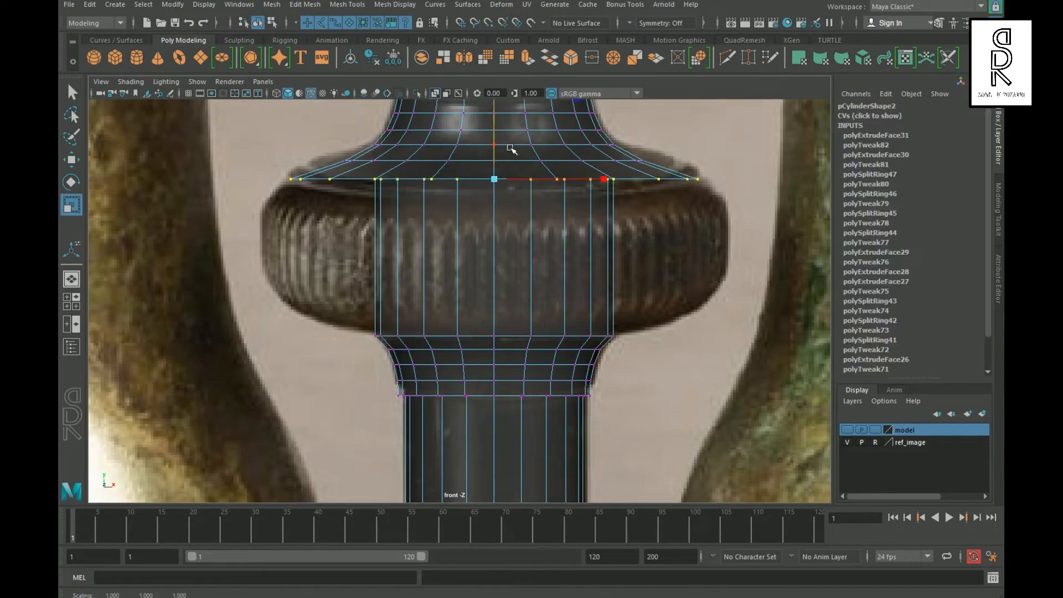
right_click_drag(416, 349, 417, 324)
double_click(425, 351)
left_click_drag(495, 353, 494, 354)
right_click_drag(455, 281, 493, 255)
left_click(658, 363)
Extrude the centre shaft's top face below the middle bridge and scale it inward to the width of the upper shaft
scroll(664, 366, "down", 9)
middle_click_drag(636, 267, 627, 288, "alt")
scroll(634, 359, "up", 5)
scroll(626, 289, "up", 2)
middle_click_drag(476, 351, 426, 261, "alt")
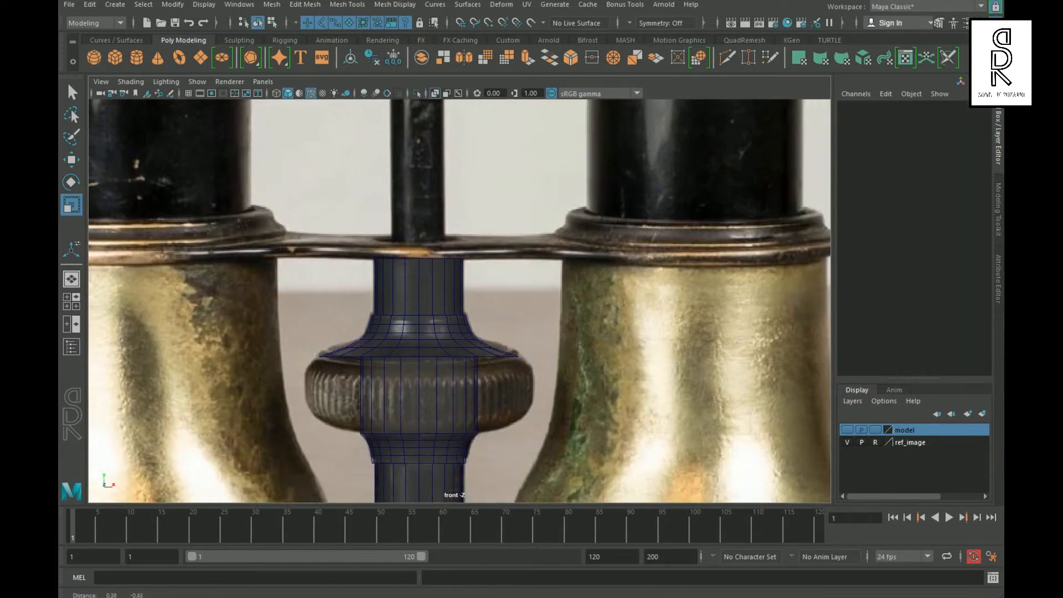
scroll(442, 287, "up", 4)
middle_click_drag(467, 317, 497, 369, "alt")
left_click(434, 344)
right_click_drag(413, 271, 413, 325)
left_click_drag(343, 260, 600, 309)
left_click_drag(545, 328, 360, 360, "ctrl")
right_click_drag(439, 214, 442, 249, "shift")
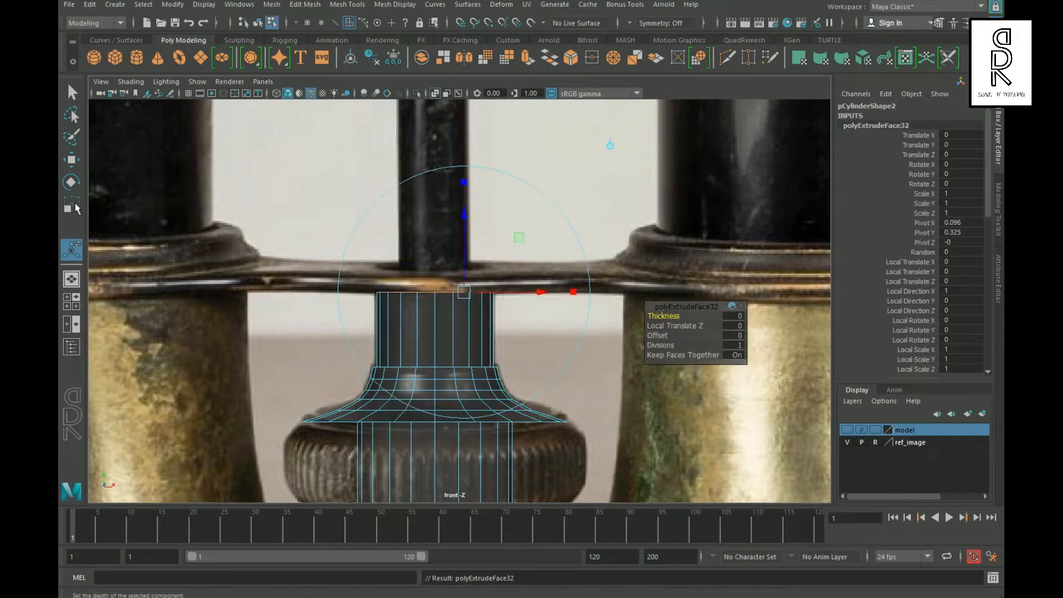
left_click_drag(441, 287, 419, 300)
key("w")
left_click_drag(435, 183, 443, 66)
key("ctrl+z")
Extrude the inset top face upward past the middle bridge to start the upper shaft
right_click_drag(482, 193, 483, 226, "shift")
key("w")
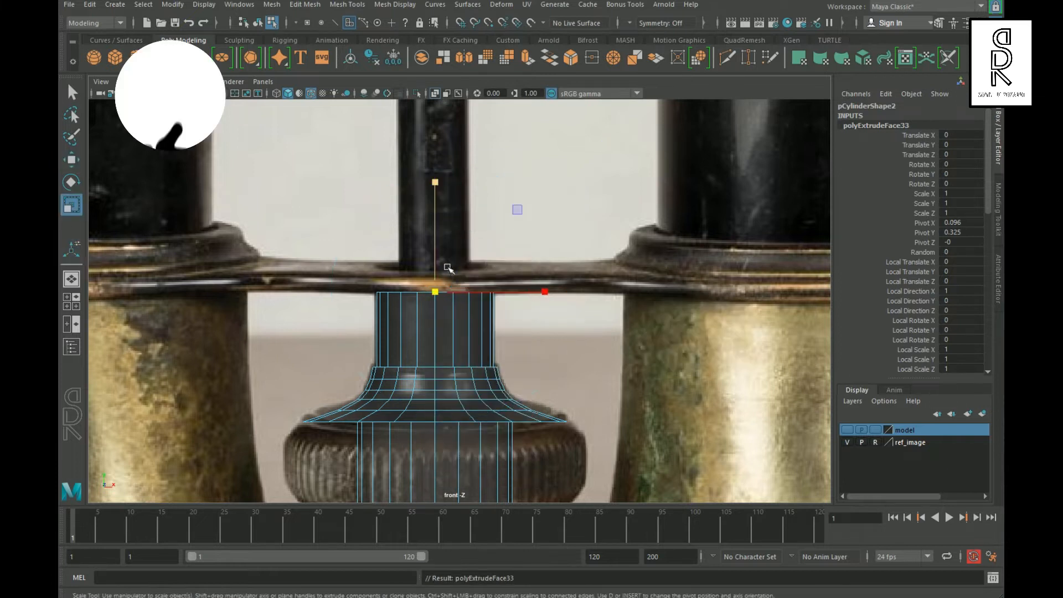
left_click_drag(437, 178, 436, 57)
Select the ring of side faces on the upper shaft and scale it inward to match the reference
left_click(442, 233)
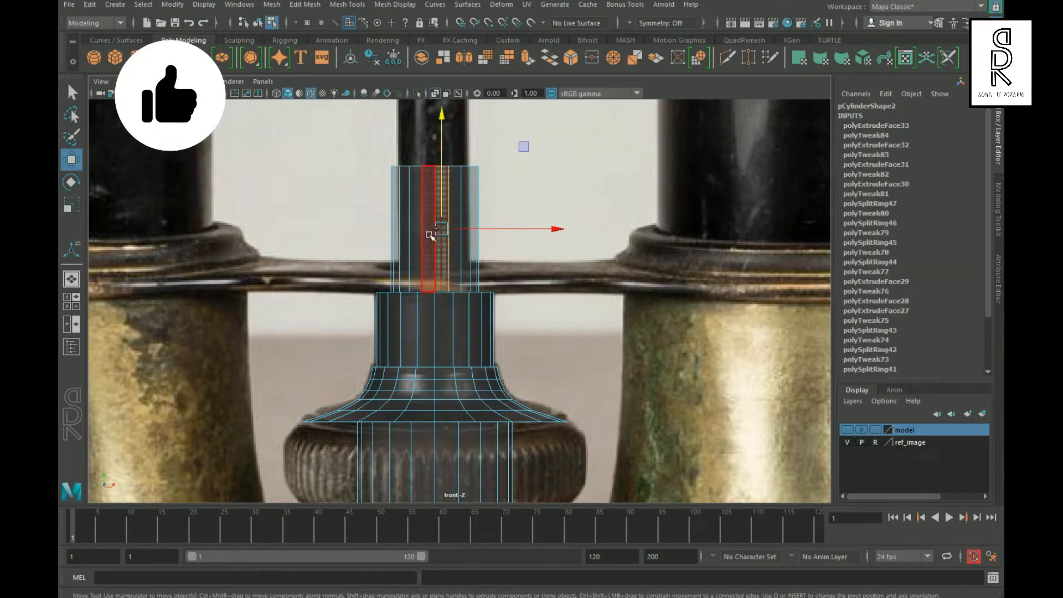
double_click(430, 231)
left_click(433, 256)
double_click(442, 248, "shift")
left_click(69, 212)
left_click_drag(436, 230, 434, 244)
Select the vertex row at the upper shaft's base and snap it down level with the top of the wider section
right_click_drag(428, 229, 368, 229)
left_click_drag(356, 269, 504, 288)
left_click(76, 161)
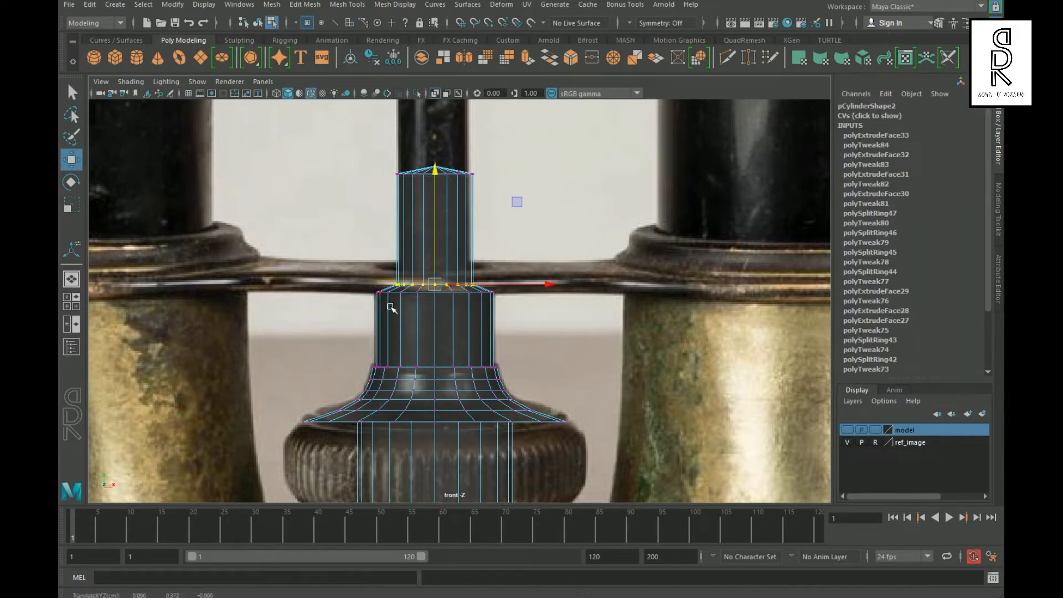
left_click_drag(435, 250, 435, 243)
key("v")
middle_click_drag(403, 298, 401, 292)
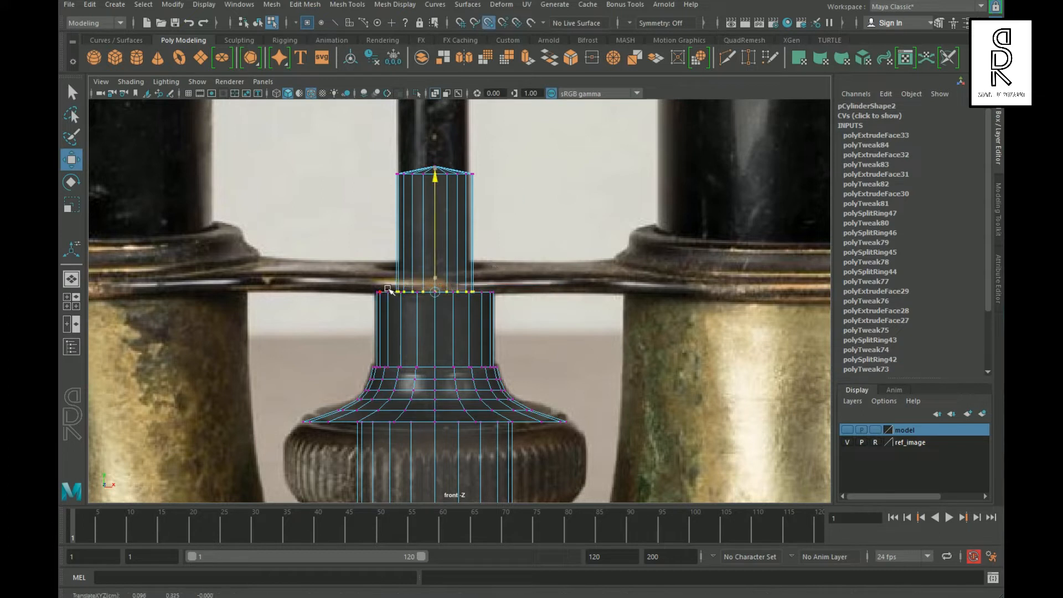
Flatten the upper shaft's top vertices and move them up to the underside of the flange below the top bridge
left_click_drag(541, 197, 360, 145)
middle_click_drag(354, 146, 330, 265, "alt")
left_click(73, 207)
left_click_drag(411, 179, 290, 319)
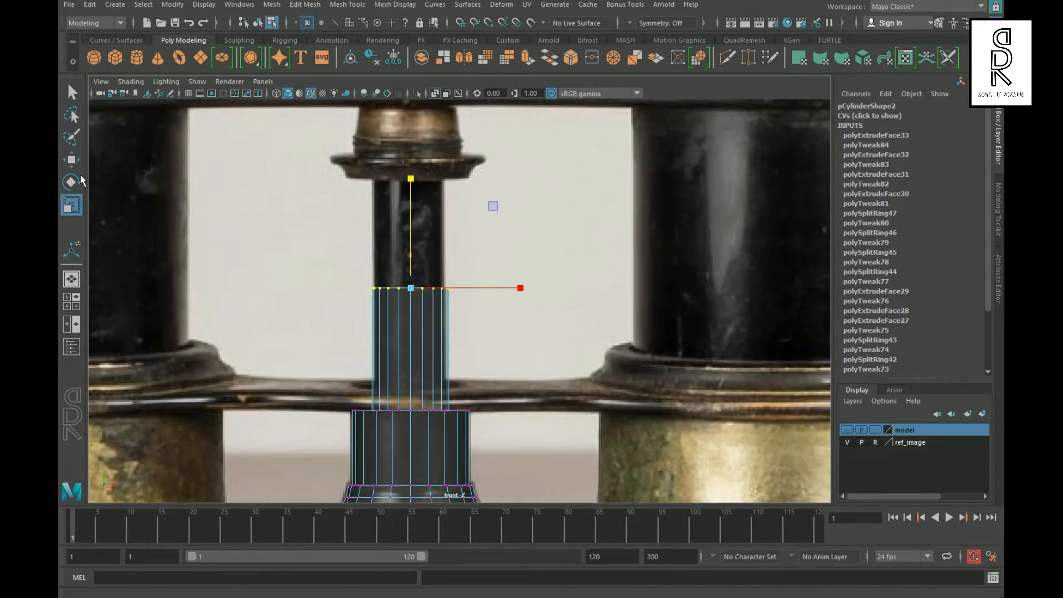
left_click(73, 163)
left_click_drag(415, 227, 422, 124)
Extrude the upper shaft's top face and scale it outward to the width of the flange's underside
scroll(475, 340, "down", 5)
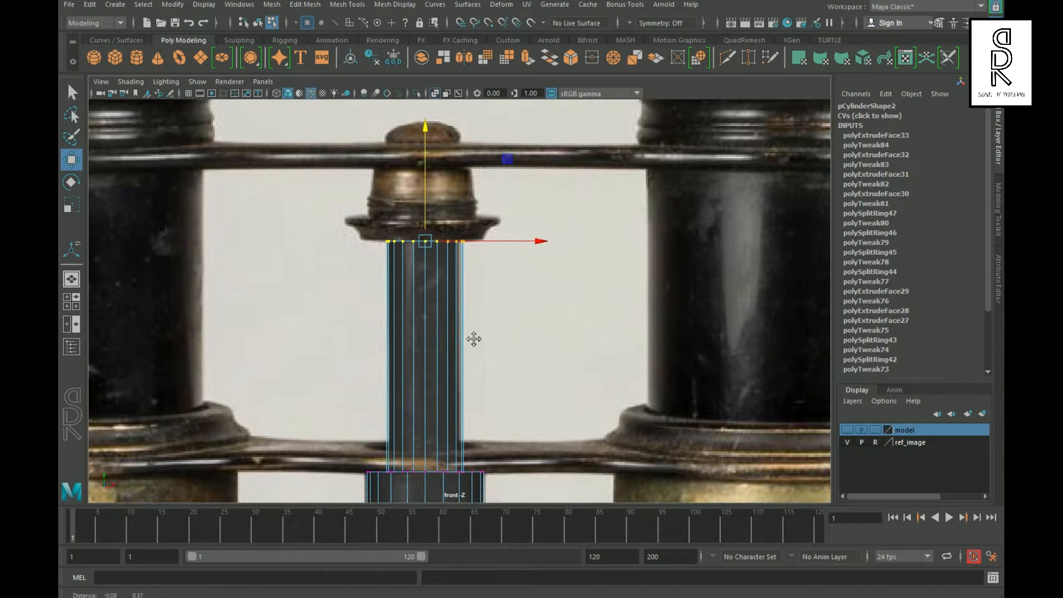
scroll(548, 370, "up", 1)
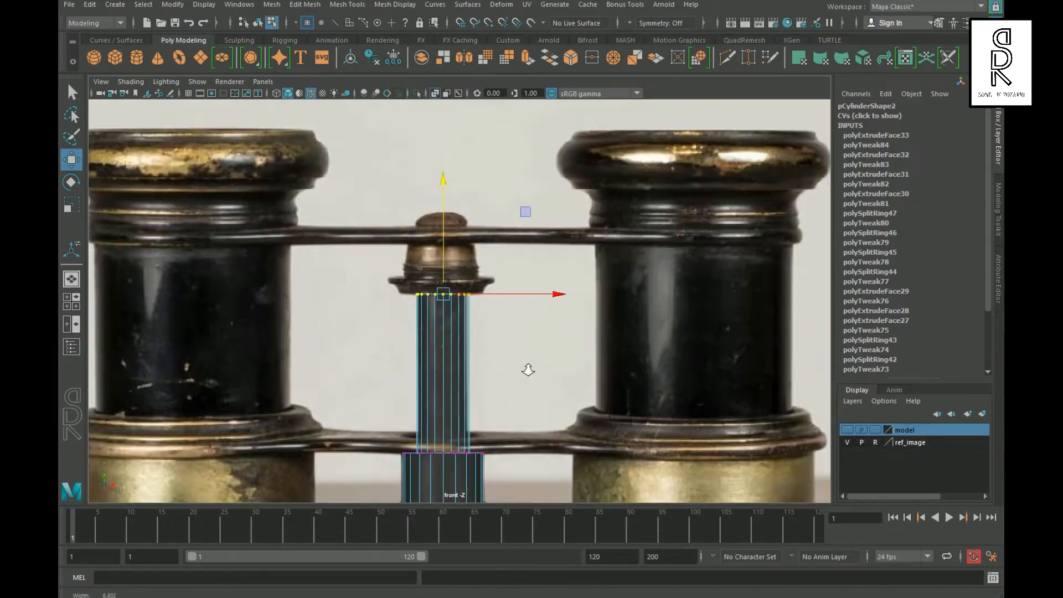
scroll(528, 370, "up", 5)
right_click(357, 311, "shift")
right_click_drag(357, 270, 357, 302)
left_click_drag(320, 326, 512, 381)
key("ctrl+e")
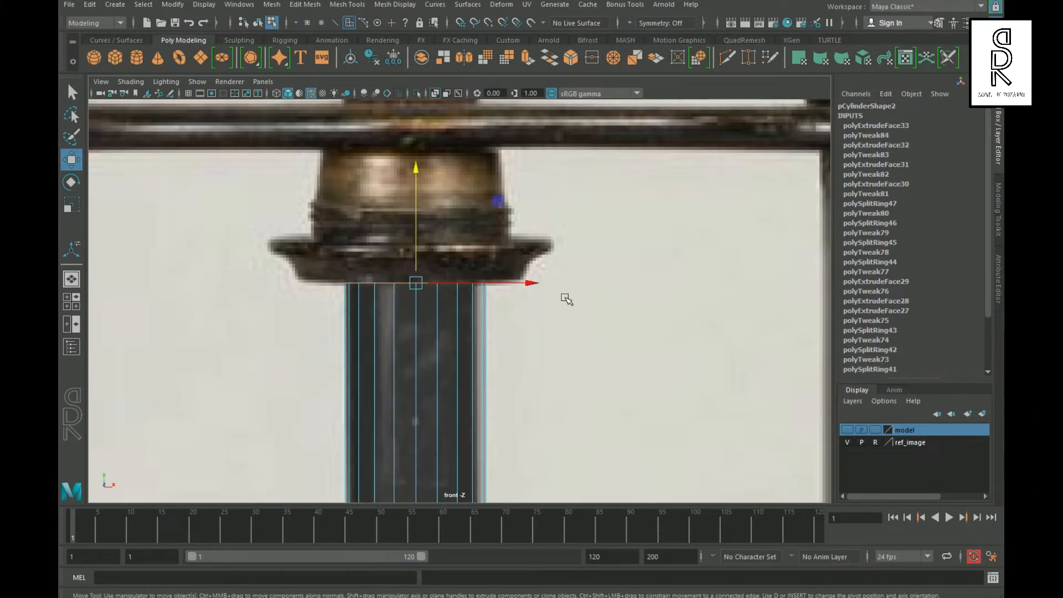
key("r")
left_click_drag(418, 301, 495, 300)
Extrude the widened face upward to the flange's lip and scale it outward to form the flare
right_click_drag(351, 233, 352, 268, "shift")
left_click(72, 160)
left_click_drag(422, 259, 450, 269)
key("r")
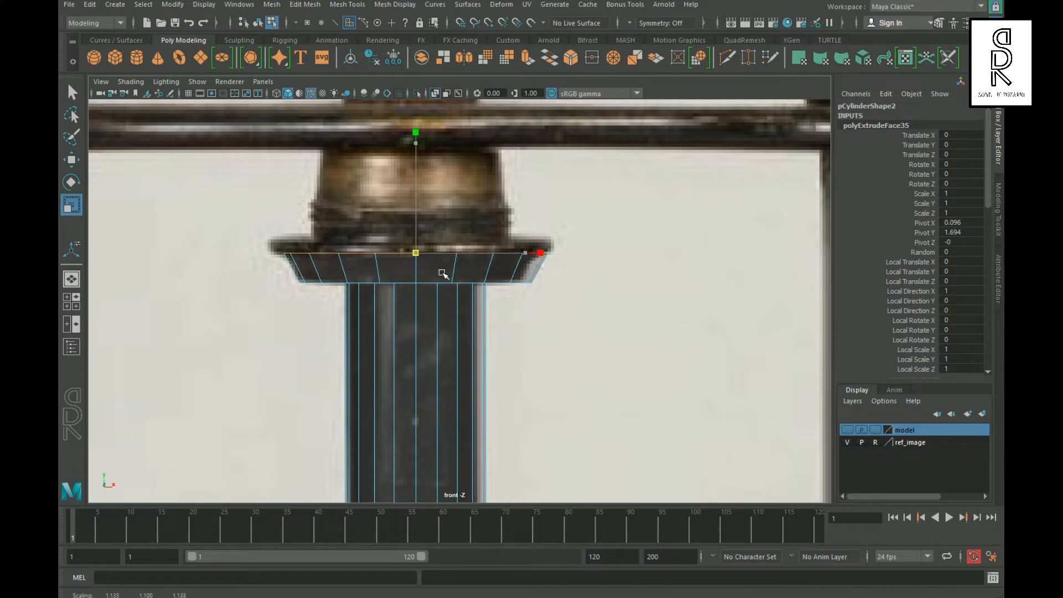
Extrude the flare's top face outward to the lip's width and extrude it upward by the lip's thickness
right_click_drag(356, 259, 356, 293, "shift")
key("r")
left_click_drag(416, 255, 443, 269)
key("ctrl+e")
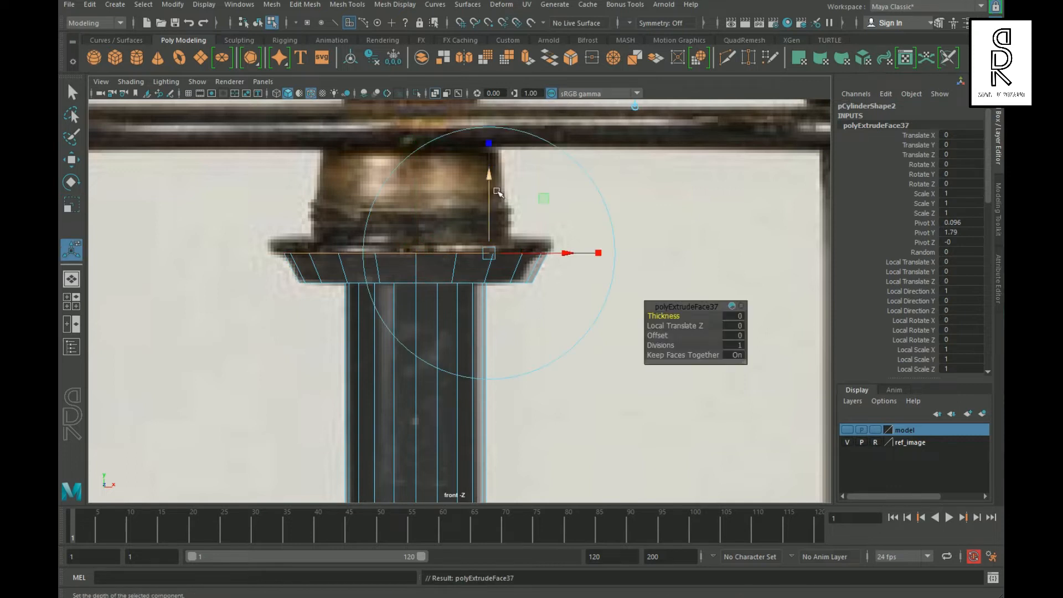
left_click_drag(493, 188, 497, 174)
Extrude the lip's top face inward and extrude it upward to form the dark band below the brass cap
right_click_drag(404, 239, 387, 272, "shift")
key("r")
left_click_drag(422, 250, 394, 250)
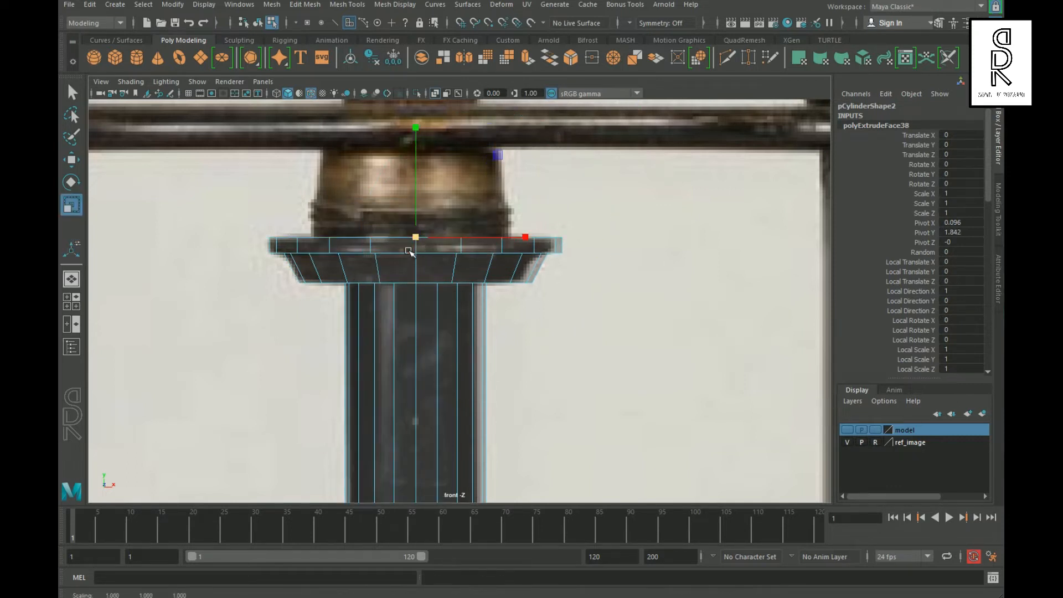
key("ctrl+e")
left_click_drag(481, 132, 481, 102)
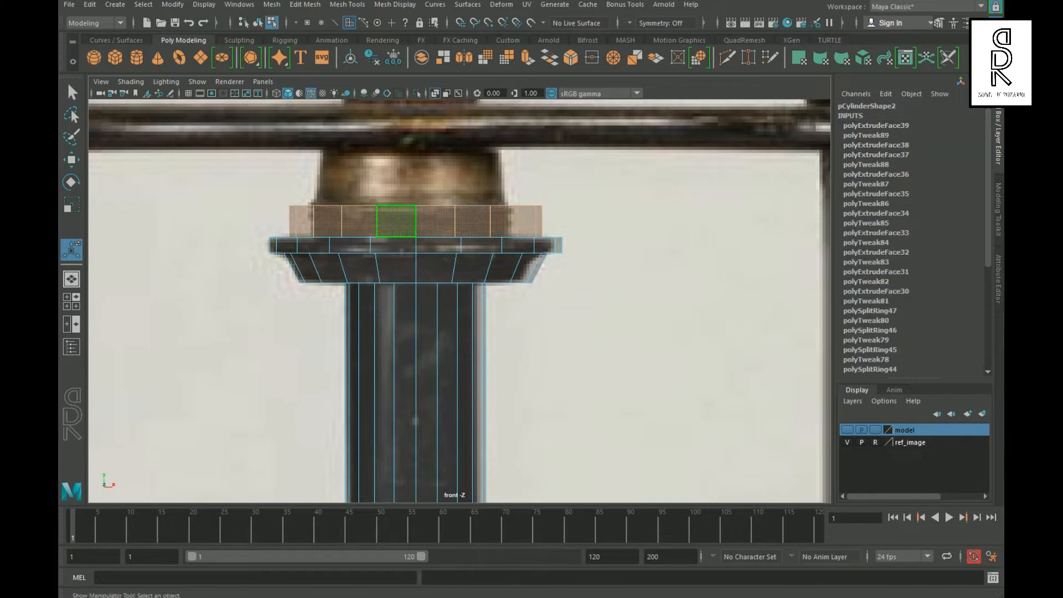
Scale the band's side faces inward to the reference width and snap its base edge loop level with the lip's top
left_click(72, 206)
left_click_drag(416, 220, 395, 238)
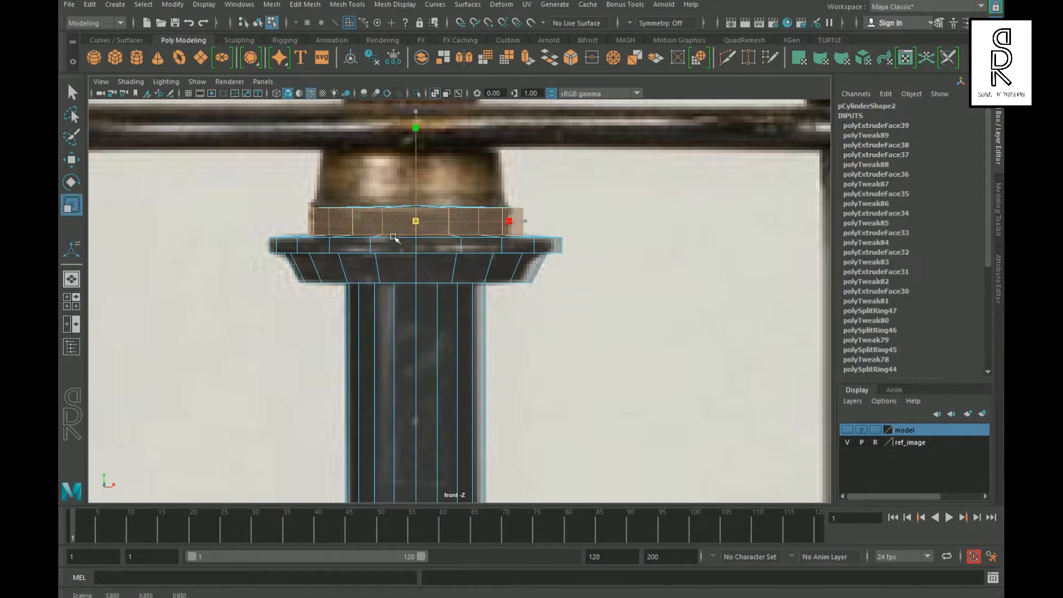
scroll(395, 244, "up", 2)
right_click_drag(398, 252, 387, 224)
double_click(384, 221)
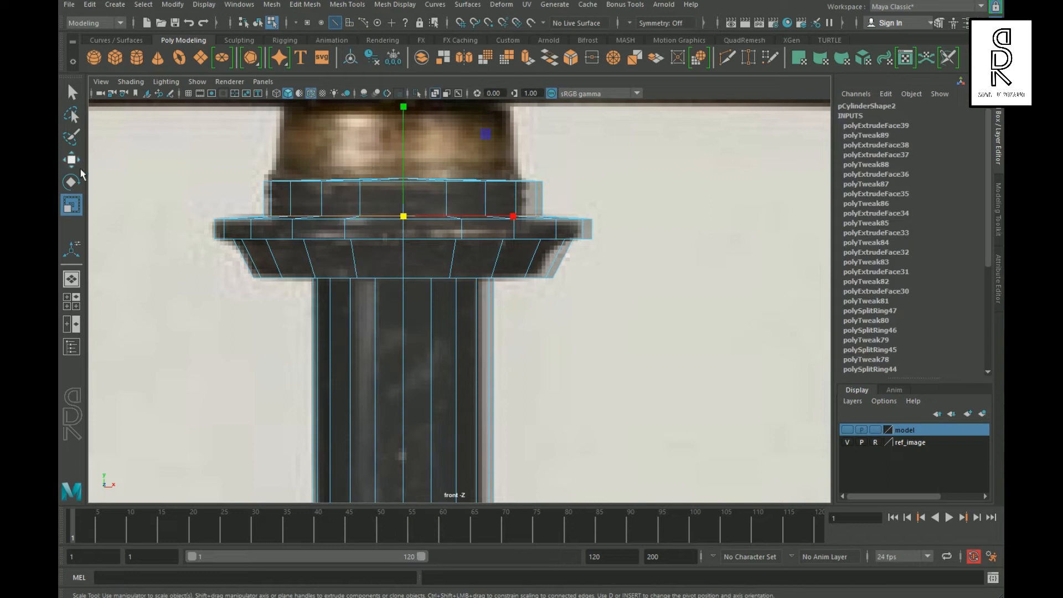
left_click(74, 164)
key("v")
left_click_drag(409, 188, 233, 230)
Flatten the band's top vertex row at the base of the brass cap
right_click_drag(598, 222, 569, 225)
left_click_drag(569, 203, 238, 159)
left_click(72, 205)
middle_click_drag(415, 119, 413, 228, "alt")
left_click_drag(400, 179, 413, 197)
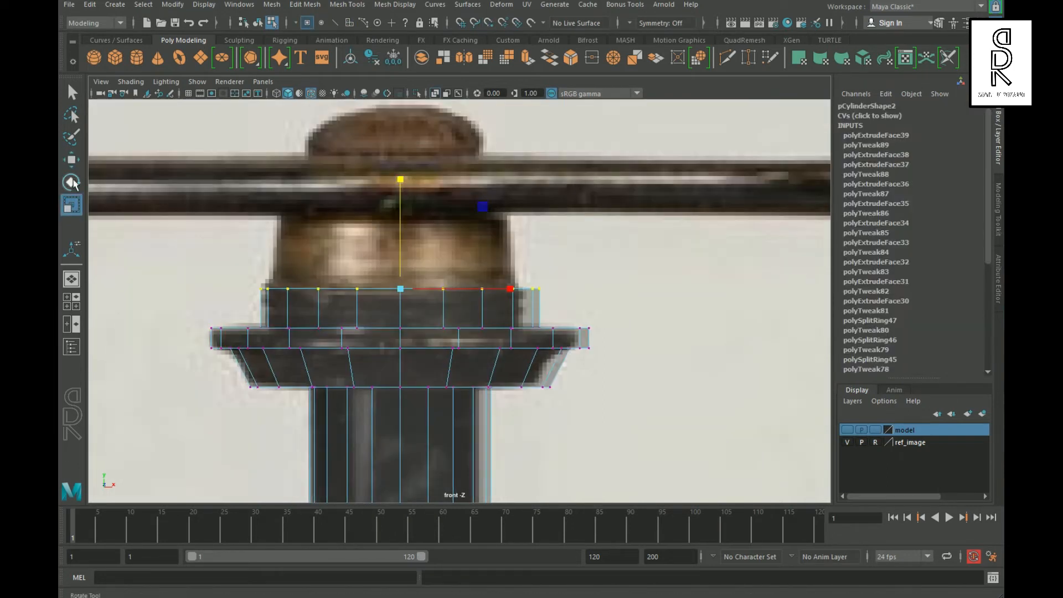
key("w")
Extrude the band's top face and scale it slightly inward to the width of the brass cap's base
right_click_drag(363, 270, 363, 303)
right_click_drag(429, 271, 439, 287, "shift")
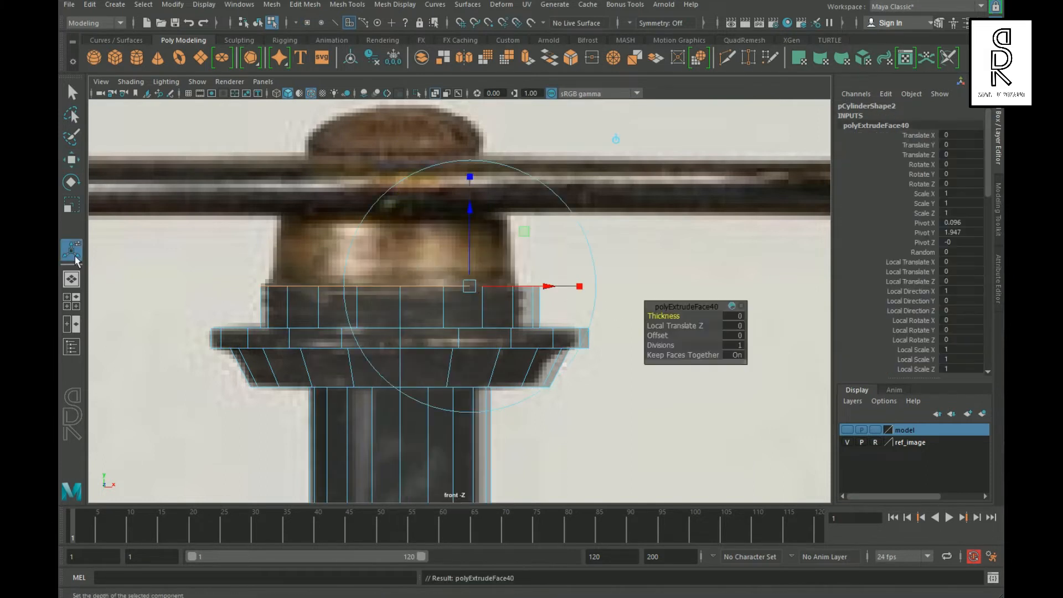
left_click_drag(479, 224, 476, 146)
key("ctrl+z")
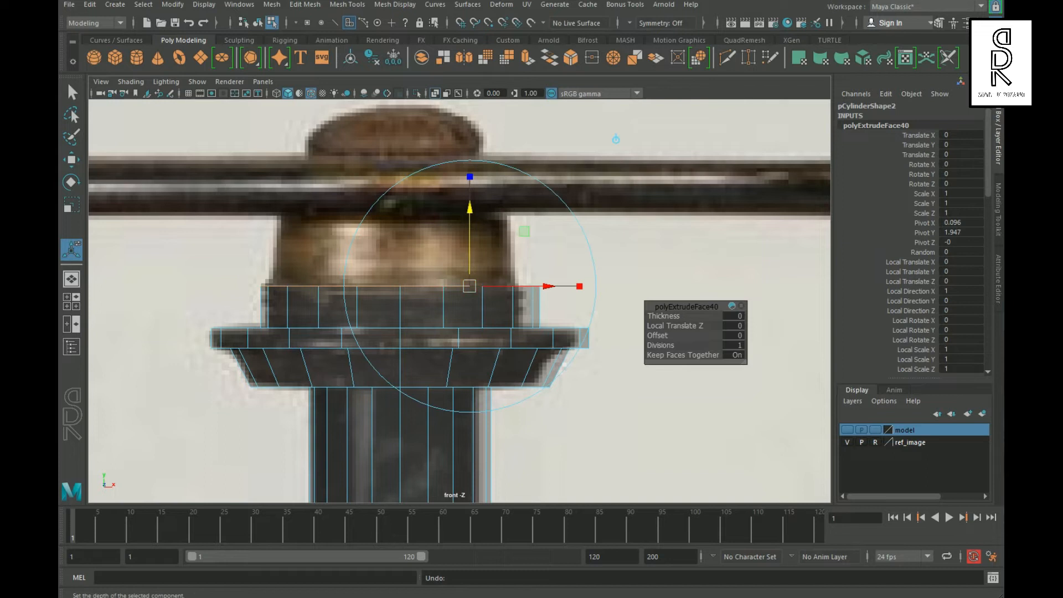
key("r")
left_click(417, 307)
middle_click_drag(416, 308, 389, 299)
Extrude the inset face upward to the top bridge's underside and scale it inward to taper the brass cap
key("ctrl+e")
left_click_drag(465, 168, 465, 97)
left_click(71, 205)
mouse_move(399, 210)
left_mouse_down()
mouse_move(380, 218)
mouse_move(391, 221)
left_mouse_up()
Insert an edge loop midway around the flange's lower flare and scale it inward to follow the curved profile
scroll(392, 221, "down", 5)
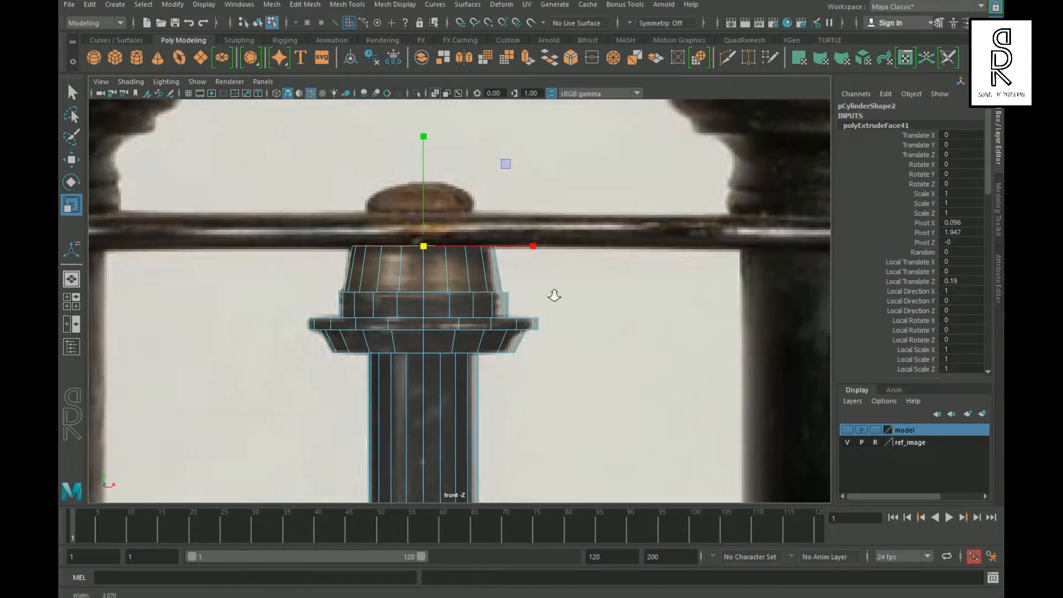
scroll(399, 249, "up", 6)
right_click_drag(399, 255, 404, 177)
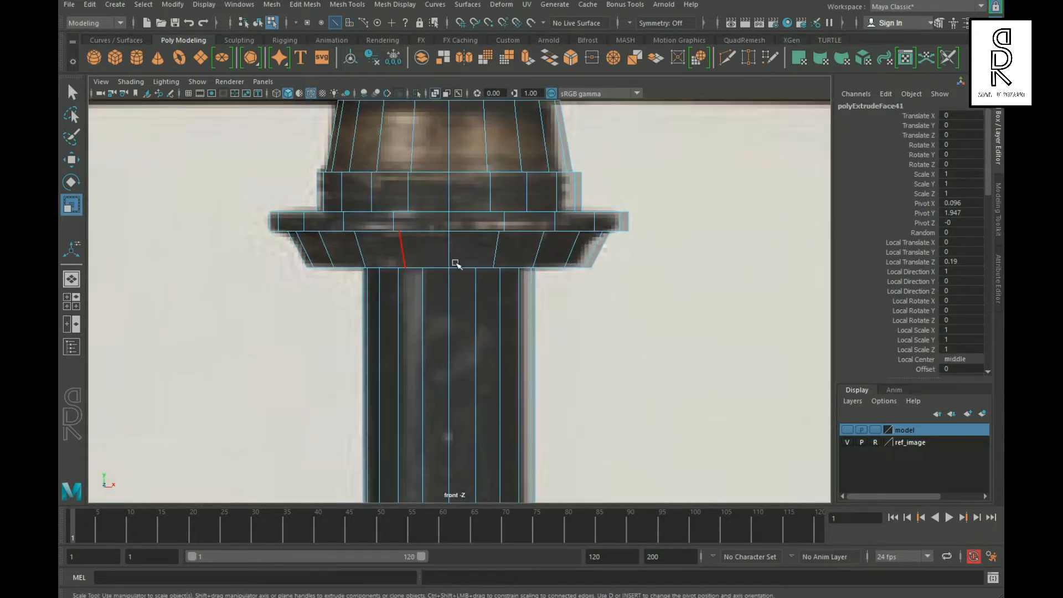
right_click_drag(498, 250, 322, 299, "ctrl")
right_click_drag(488, 251, 570, 327, "ctrl")
key("ctrl+z")
right_click_drag(458, 238, 396, 299, "ctrl")
scroll(429, 282, "up", 2)
left_click_drag(447, 238, 452, 248)
key("f")
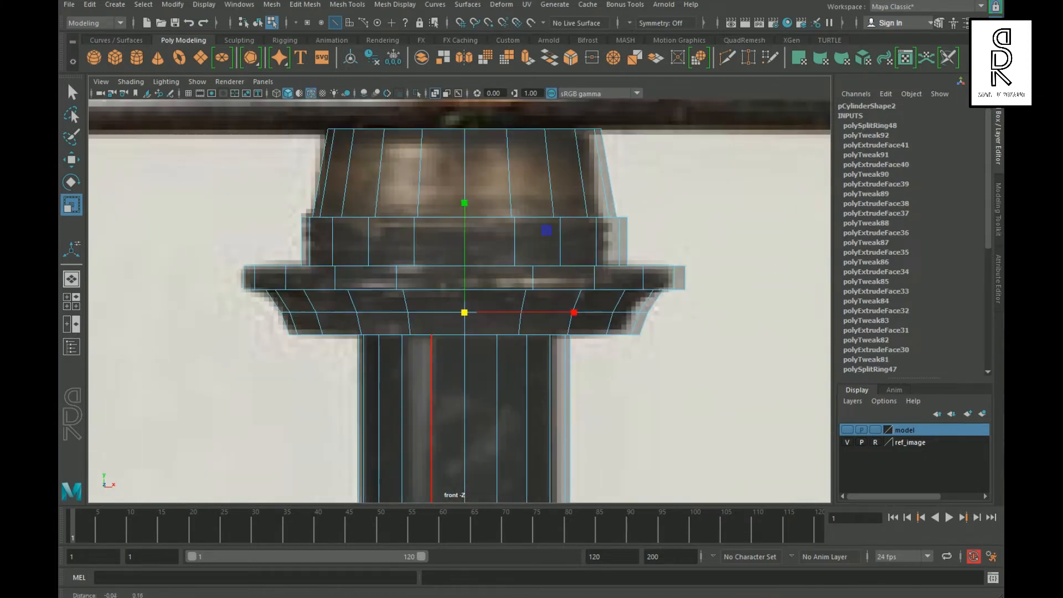
Insert an edge loop in each half of the flare and scale them to smooth the concave curve
right_click_drag(351, 315, 376, 376, "ctrl")
left_click_drag(468, 310, 465, 312)
double_click(370, 325)
left_click(339, 333)
right_click_drag(433, 333, 463, 353, "ctrl")
left_click_drag(462, 330, 461, 329)
Insert edge loops around the flange's thin lip and scale them to round its outer edge
middle_click_drag(346, 328, 349, 369, "alt")
right_click_drag(345, 369, 359, 372, "alt")
left_click(300, 316)
right_click_drag(428, 316, 611, 363, "ctrl")
left_click(302, 311)
right_click_drag(469, 327, 365, 381, "ctrl")
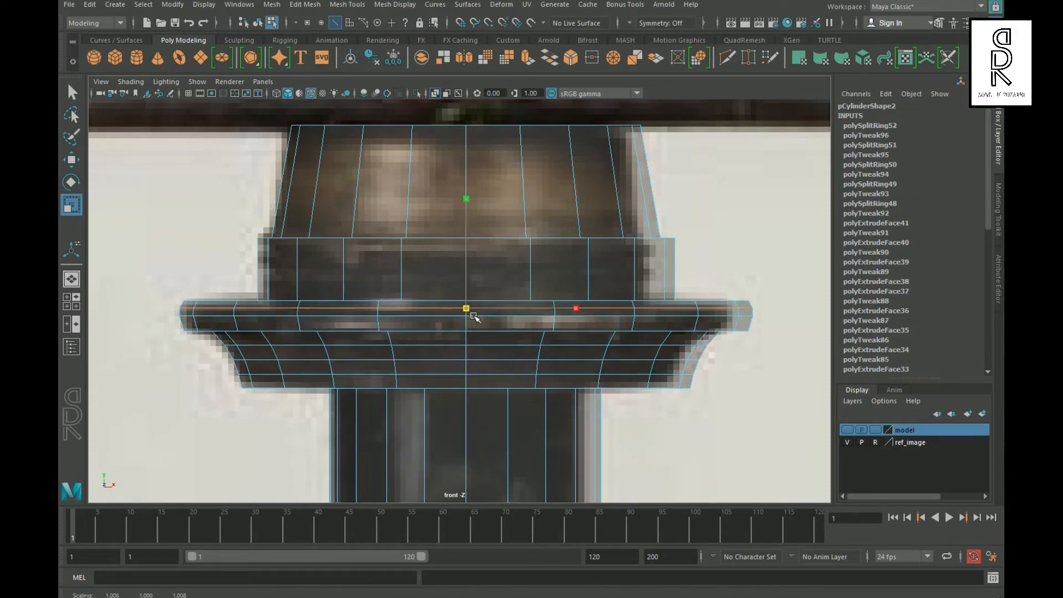
right_click_drag(245, 332, 299, 334, "ctrl")
middle_click_drag(475, 332, 487, 400, "alt")
scroll(487, 401, "up", 1)
left_click(330, 334)
right_click_drag(436, 318, 318, 356, "ctrl")
left_click_drag(490, 343, 487, 345)
key("ctrl+z")
key("ctrl+z")
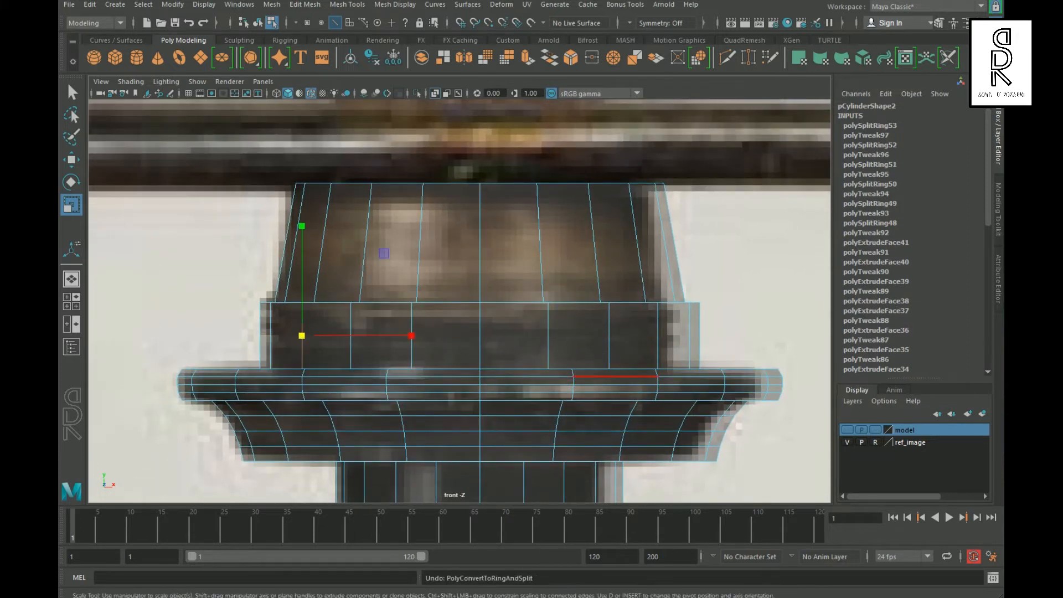
Extrude the centre shaft's bottom face and scale it outward to the width of the base collar
scroll(587, 372, "down", 8)
middle_click_drag(447, 451, 446, 311, "alt")
scroll(447, 311, "up", 3)
scroll(588, 368, "down", 8)
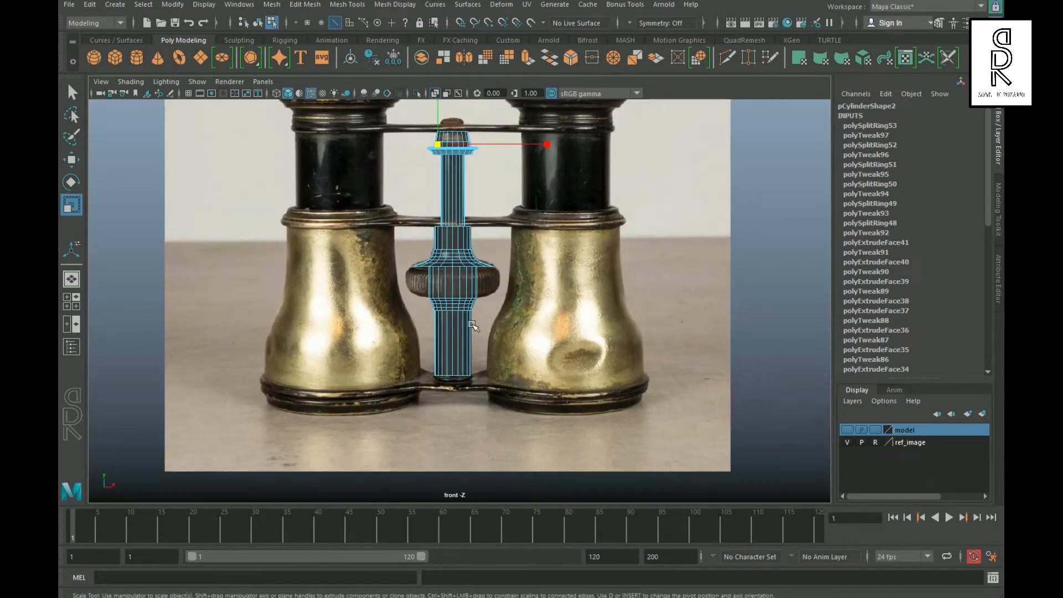
right_click_drag(472, 326, 463, 300)
scroll(469, 280, "up", 6)
left_click_drag(311, 277, 586, 357)
left_click_drag(320, 214, 734, 294, "ctrl")
right_click_drag(519, 222, 525, 269, "shift")
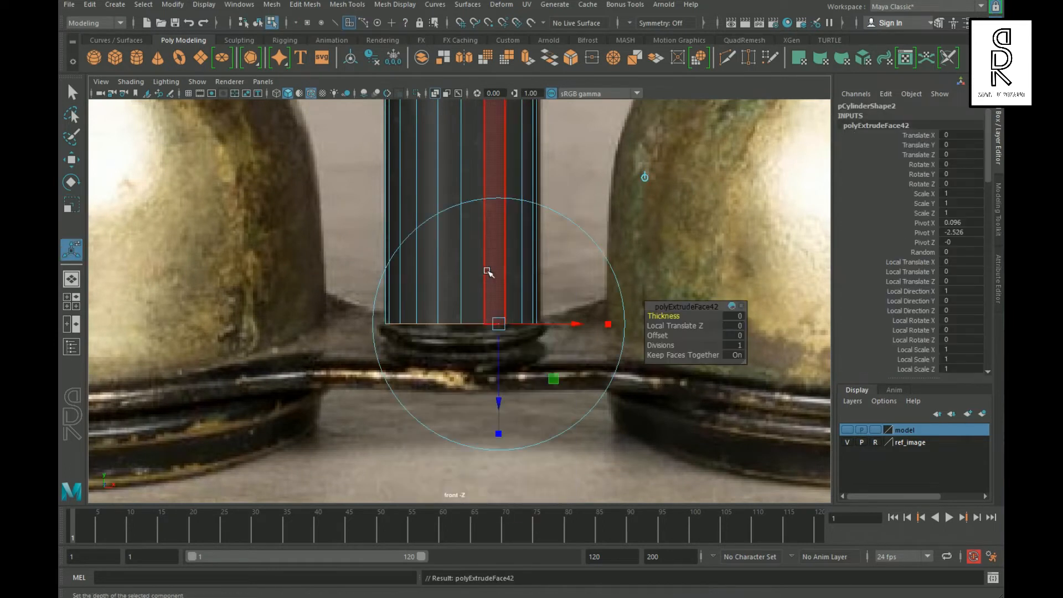
left_click_drag(508, 396, 508, 431)
key("ctrl+z")
scroll(223, 352, "up", 3)
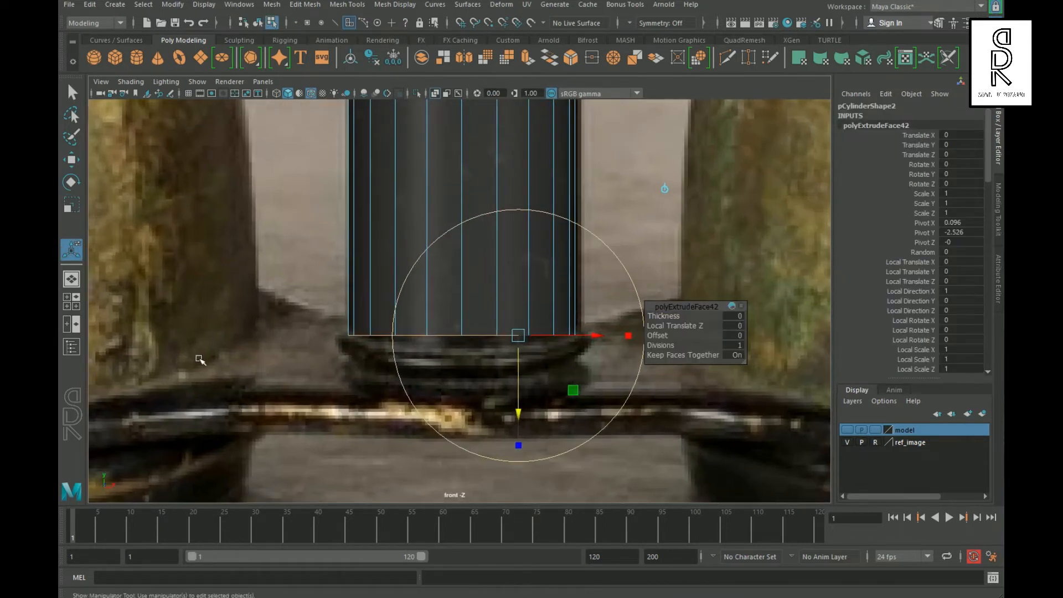
left_click(73, 205)
left_click_drag(462, 335, 486, 346)
Extrude the widened bottom face downward to the lower bridge to form the base collar
key("w")
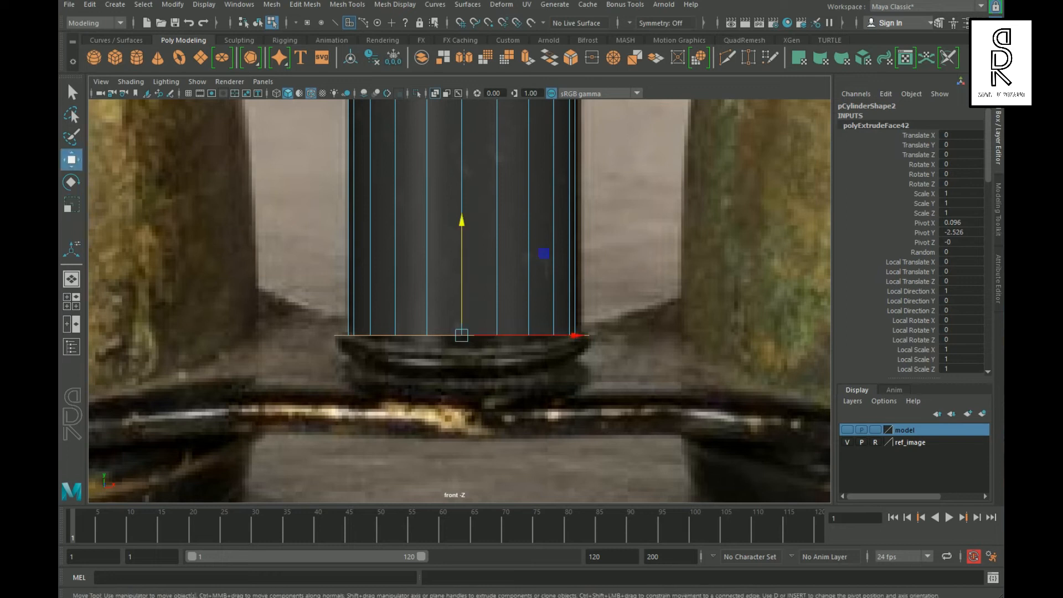
left_click_drag(469, 257, 471, 334, "shift")
scroll(448, 393, "up", 2)
right_click(427, 331, "shift")
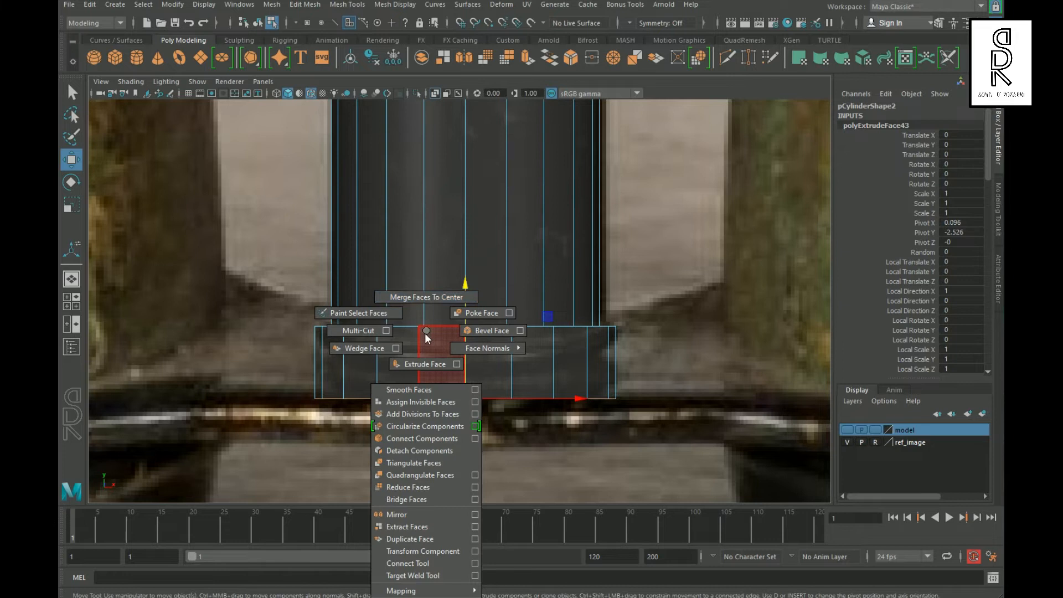
Insert an edge loop around the middle of the base collar and bevel it with a fraction of 0.13
right_click_drag(419, 270, 430, 221)
left_click(419, 360)
right_click_drag(512, 345, 260, 410, "ctrl")
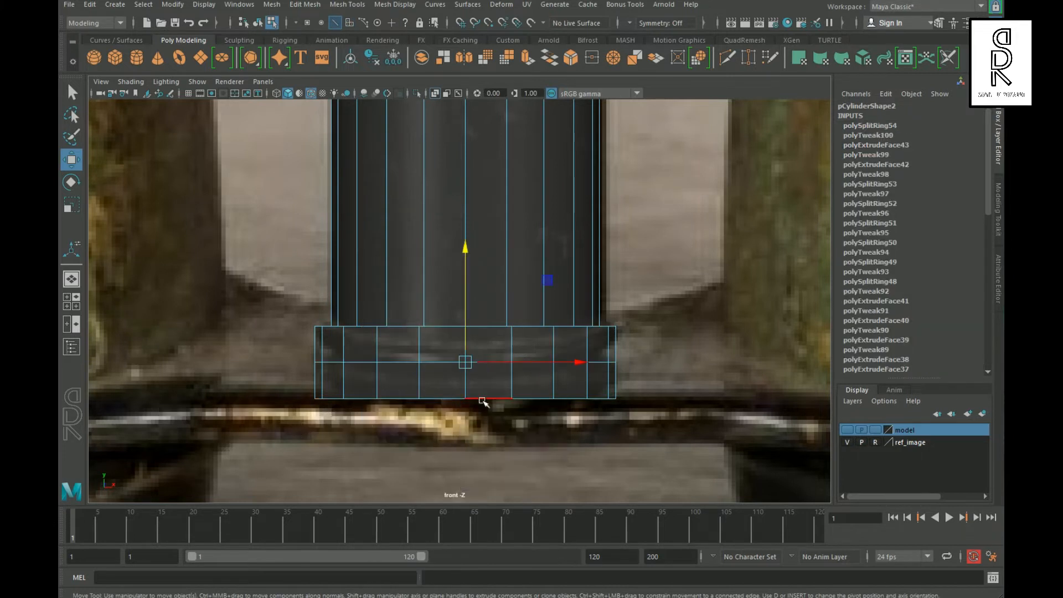
scroll(432, 398, "up", 2)
right_click_drag(468, 382, 534, 368, "shift")
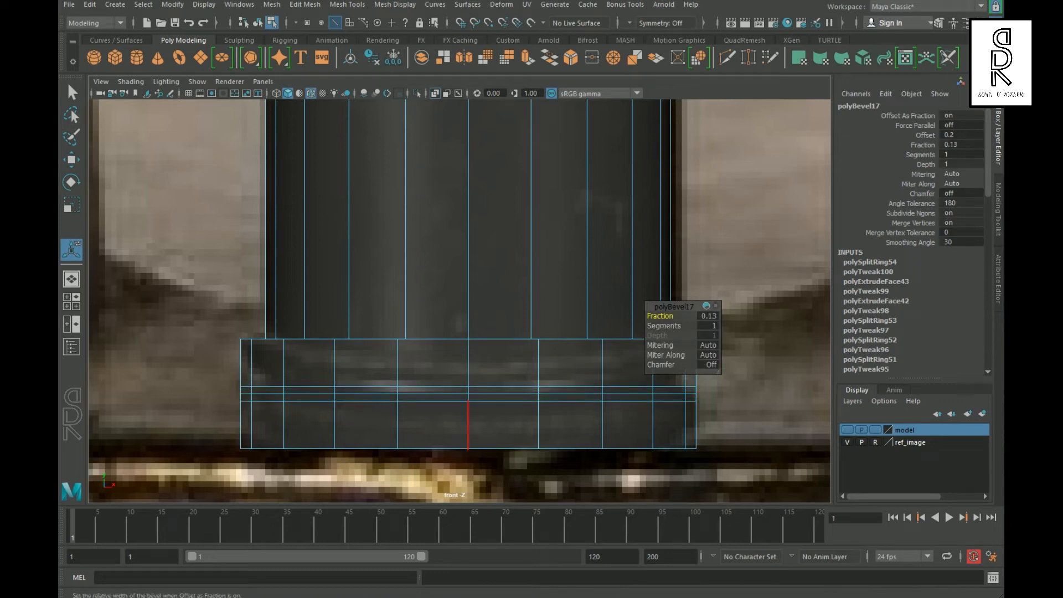
Scale the base collar's middle edge loop inward into a groove, and insert an outward-scaled edge loop in each half
key("r")
left_click_drag(468, 394, 469, 407)
left_click(334, 364)
right_click_drag(455, 367, 541, 415, "ctrl")
left_click_drag(467, 362, 481, 373)
left_click(398, 432)
right_click_drag(515, 414, 496, 447, "ctrl")
left_click_drag(468, 425, 479, 437)
Insert two more edge loops in the collar's upper half and scale them outward to round the upper band
left_click(332, 375)
right_click_drag(534, 379, 636, 433, "ctrl")
left_click_drag(468, 374, 480, 382)
left_click(336, 361)
right_click_drag(489, 359, 446, 415, "ctrl")
left_click_drag(468, 352, 480, 360)
Insert two more edge loops in the collar's lower half, scale them outward to round it, and return to object mode
left_click(334, 426)
right_click_drag(503, 376, 445, 420, "ctrl")
left_click_drag(468, 414, 474, 419)
left_click(335, 450)
right_click_drag(548, 395, 503, 446, "ctrl")
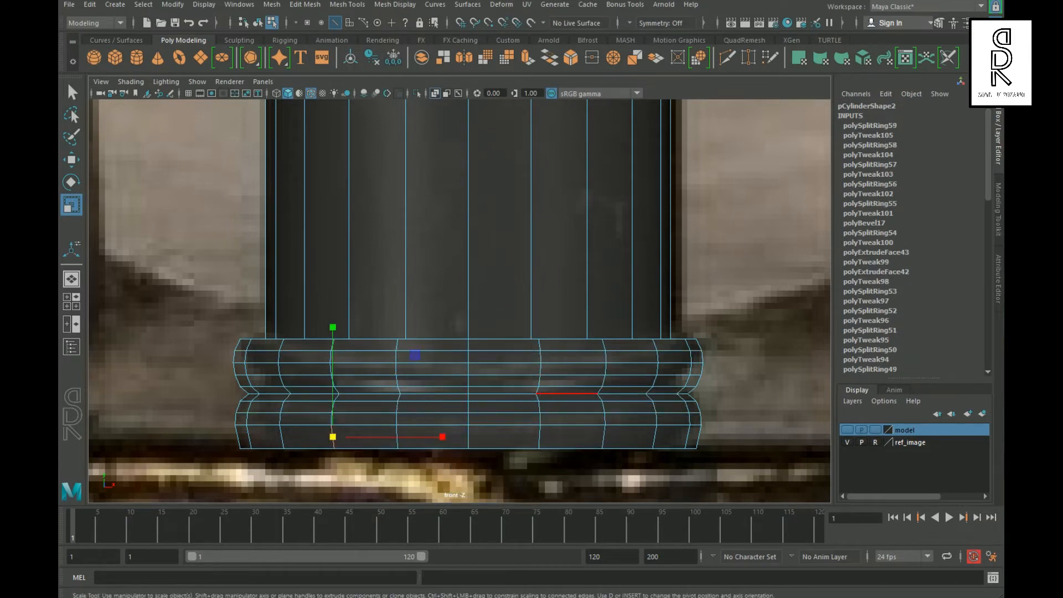
left_click_drag(469, 437, 475, 434)
double_click(399, 434)
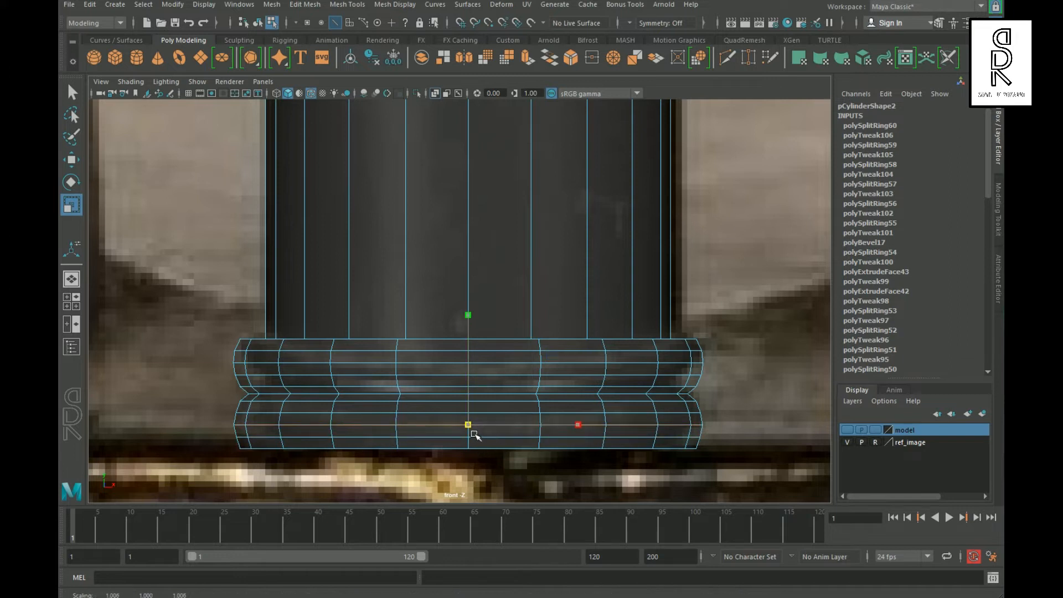
right_click_drag(418, 268, 545, 243)
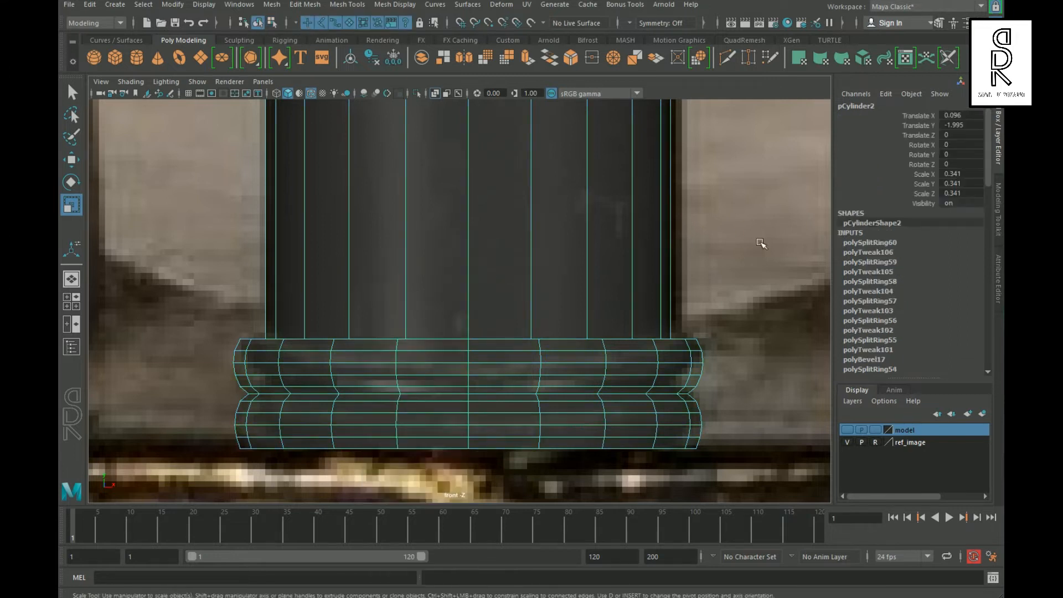
left_click(760, 240)
Extrude the brass cap's top face at the upper bridge and scale it inward to about the top knob's width
right_click_drag(760, 240, 526, 200, "alt")
middle_click_drag(526, 200, 553, 407, "alt")
right_click_drag(554, 407, 699, 406, "alt")
middle_click_drag(589, 271, 492, 333, "alt")
right_click_drag(491, 331, 492, 307)
left_click_drag(383, 285, 663, 321)
right_click_drag(557, 294, 558, 269, "shift")
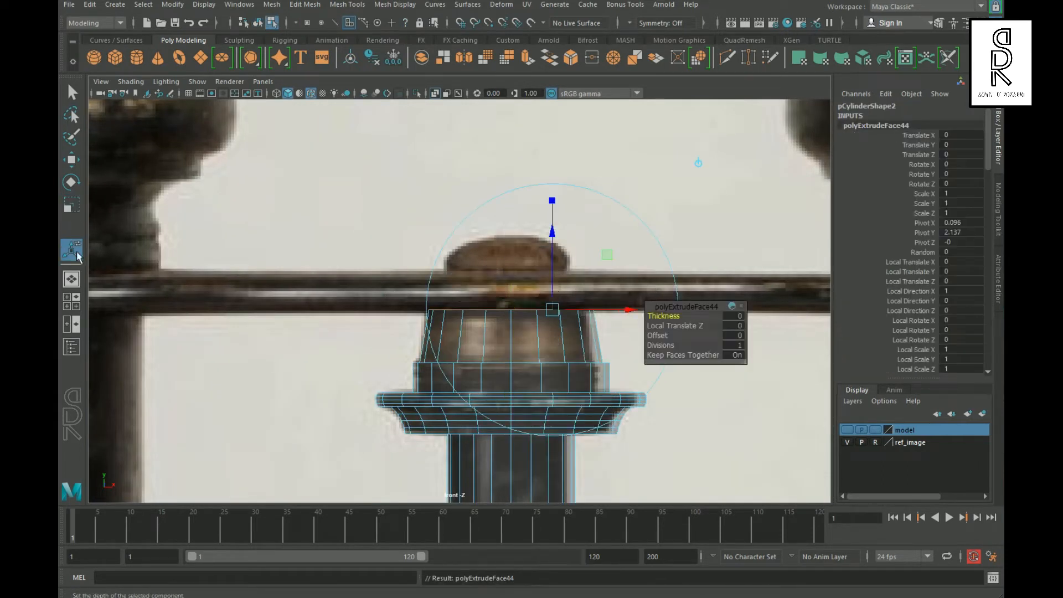
left_click(78, 210)
left_click_drag(512, 311, 506, 320)
Extrude the inset face upward through the bridge to the height of the knob's top
left_click(71, 161)
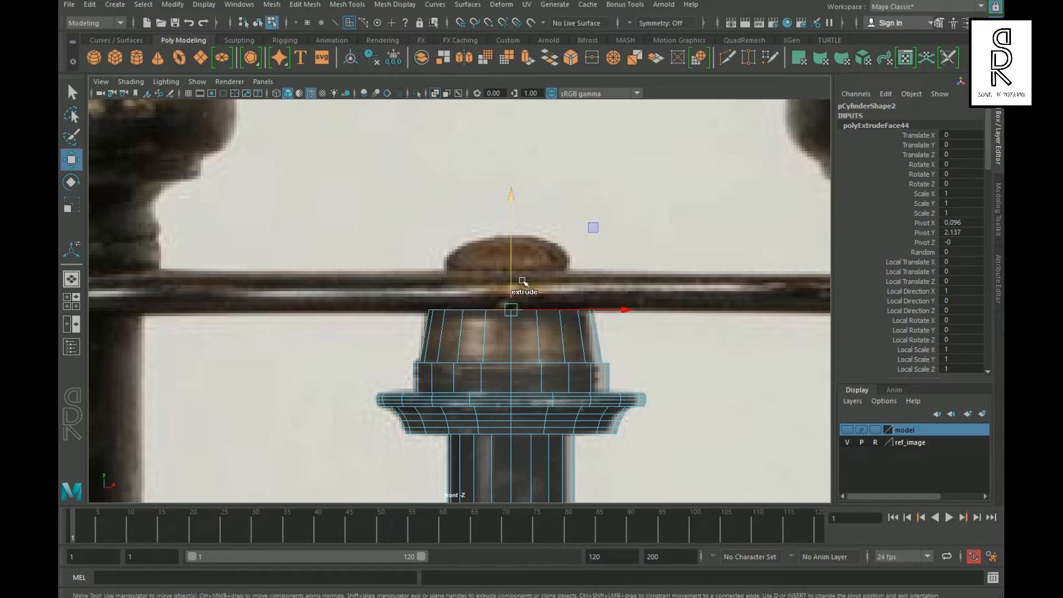
key("ctrl+e")
left_click_drag(515, 237, 521, 202)
scroll(485, 313, "up", 4)
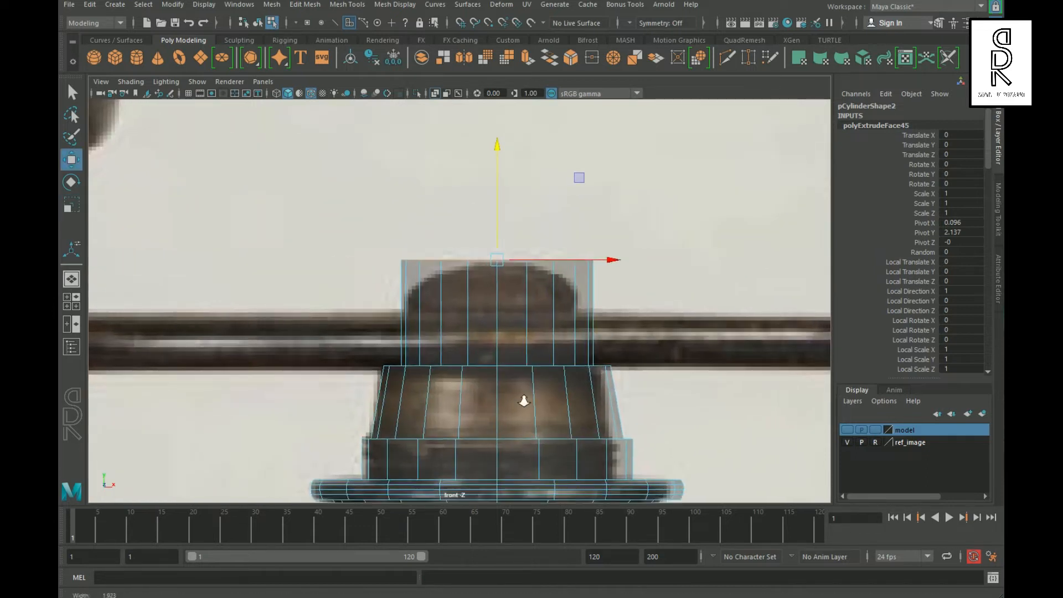
Scale the extruded knob's ring of side faces inward to match the knob's width in the photo
left_click(431, 314)
double_click(465, 316, "shift")
key("r")
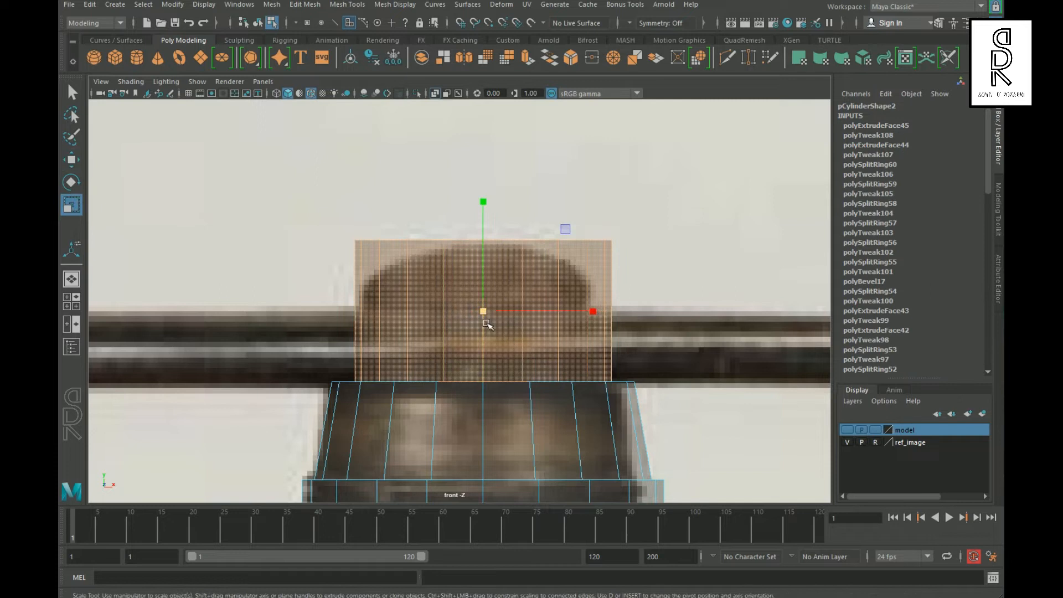
left_click_drag(485, 316, 470, 321)
Lower the ring of vertices where the knob meets the brass cap to the bridge's lower edge
right_click_drag(447, 270, 313, 288)
left_click(580, 408)
left_click_drag(299, 358, 761, 419)
left_click_drag(486, 137, 520, 332)
key("w")
left_click_drag(492, 280, 492, 288)
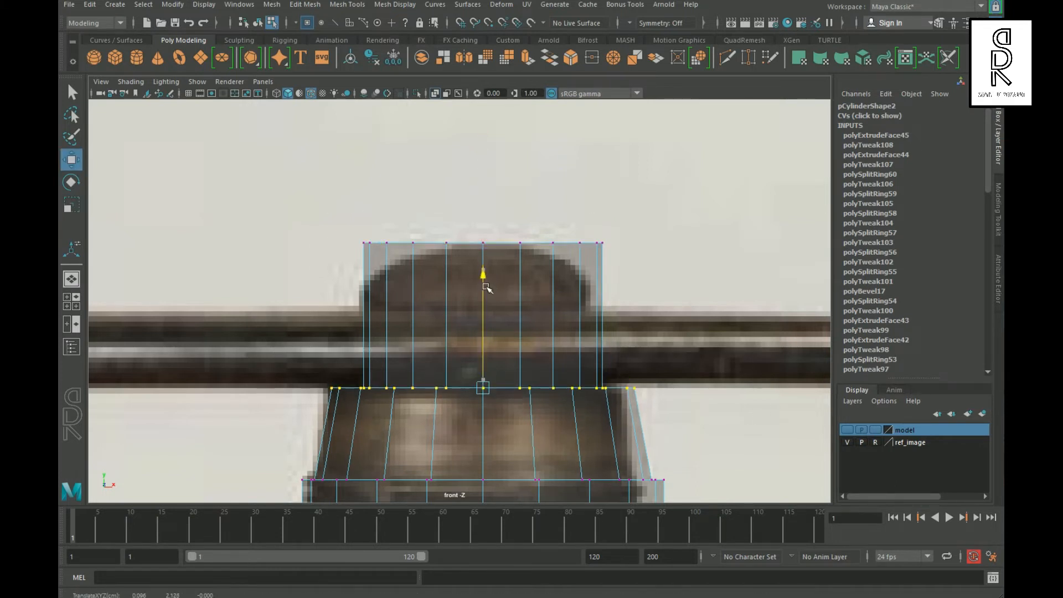
key("r")
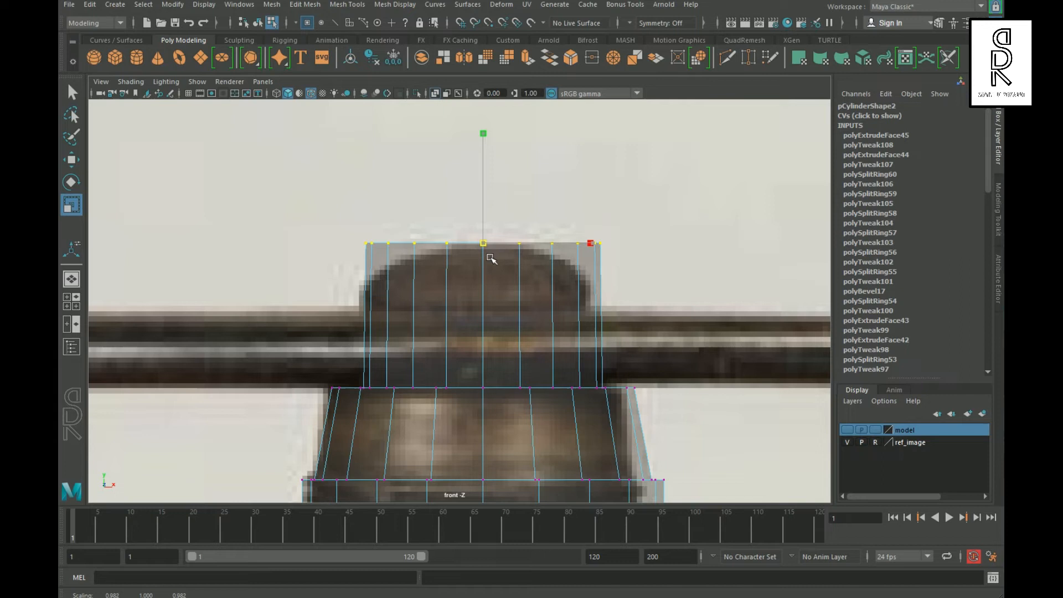
Cut an edge loop around the knob at the level of the bridge's upper edge
right_click_drag(463, 269, 375, 263)
left_click(412, 243)
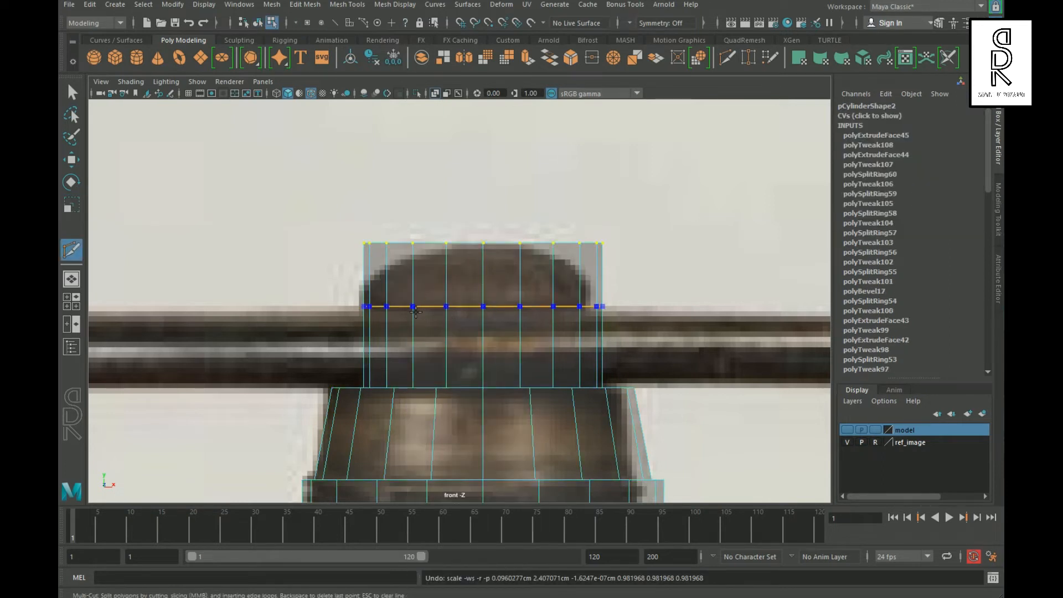
left_click(412, 310, "ctrl")
key("w")
Scale the knob's top vertices inward and lower them slightly to taper the knob's head
right_click_drag(517, 272, 346, 224)
left_click_drag(339, 218, 705, 297)
key("r")
middle_click_drag(505, 263, 397, 254)
left_click(72, 159)
left_click_drag(484, 209, 490, 228)
Insert an edge loop halfway up the knob's tapered head and scale it outward to the photo's outline
right_click_drag(440, 280, 437, 243)
left_click(413, 278)
right_click_drag(536, 278, 401, 289, "ctrl")
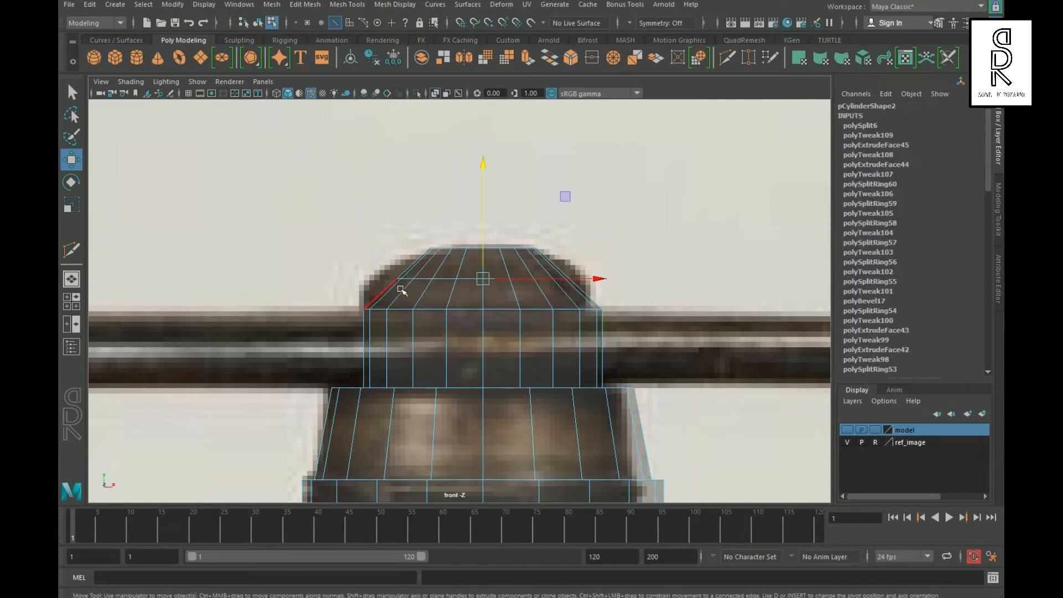
key("r")
middle_click_drag(491, 288, 527, 292)
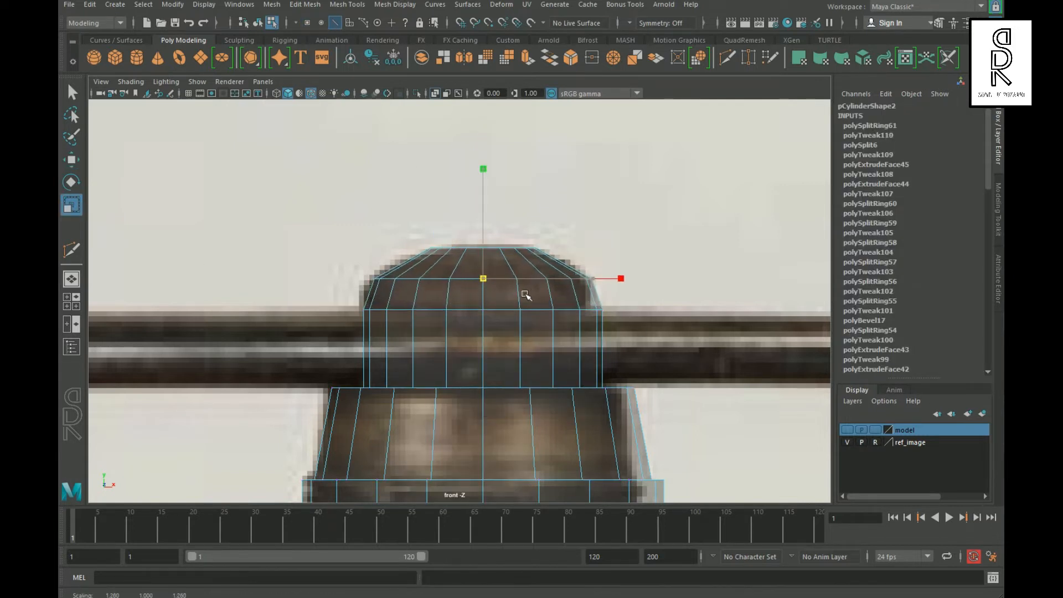
Insert three more edge loops in the knob's head and scale each outward to round the dome
left_click(422, 301)
right_click_drag(529, 296, 484, 344, "ctrl")
left_click_drag(488, 303, 491, 303)
left_click(434, 264)
right_click_drag(536, 266, 577, 304, "ctrl")
middle_click_drag(494, 270, 495, 270)
left_click(542, 266)
right_click_drag(543, 277, 531, 333, "ctrl")
middle_click_drag(489, 263, 491, 263)
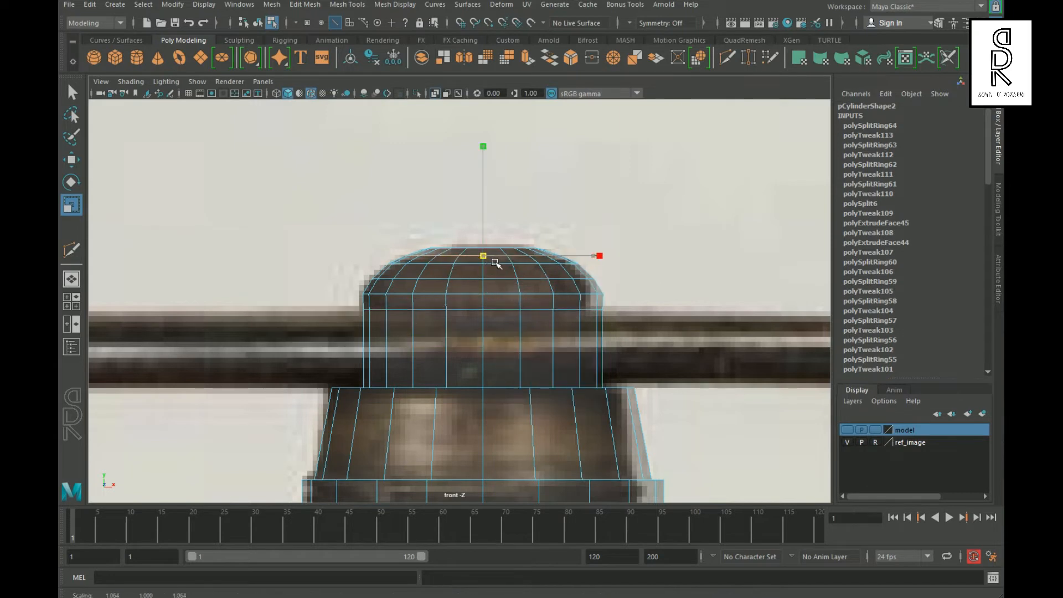
Scale the ring of faces below the knob's head inward to form a narrower neck
right_click_drag(377, 328, 378, 349)
left_click(380, 357)
double_click(394, 371, "shift")
middle_click_drag(483, 360, 467, 365)
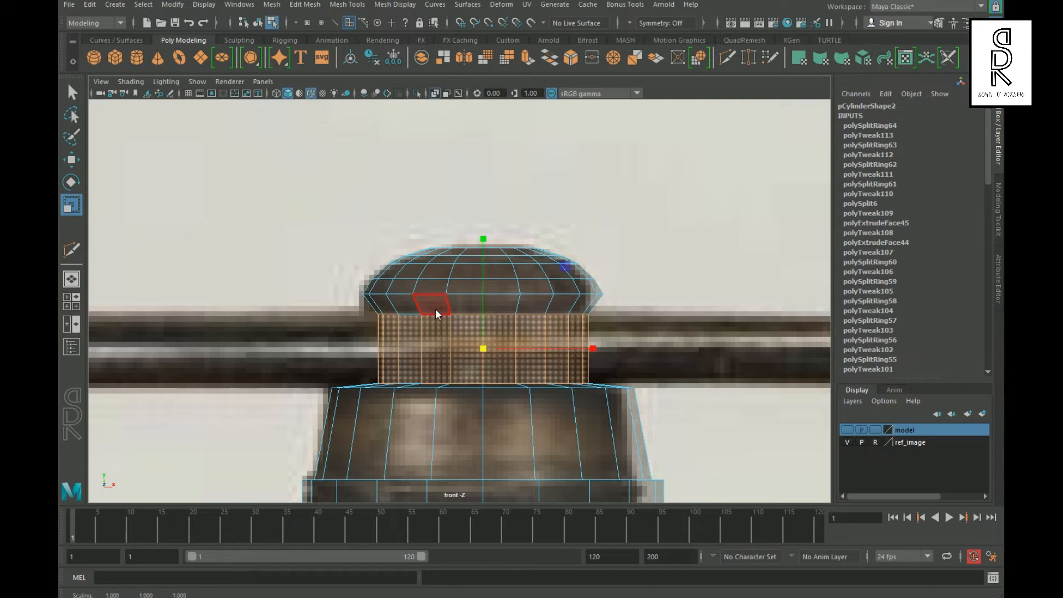
Insert an edge loop in the underside of the knob's head, scale it outward and lower it to sharpen the rim
right_click_drag(435, 310, 435, 285)
left_click(418, 306)
right_click_drag(507, 306, 415, 376, "ctrl")
middle_click_drag(486, 312, 506, 312)
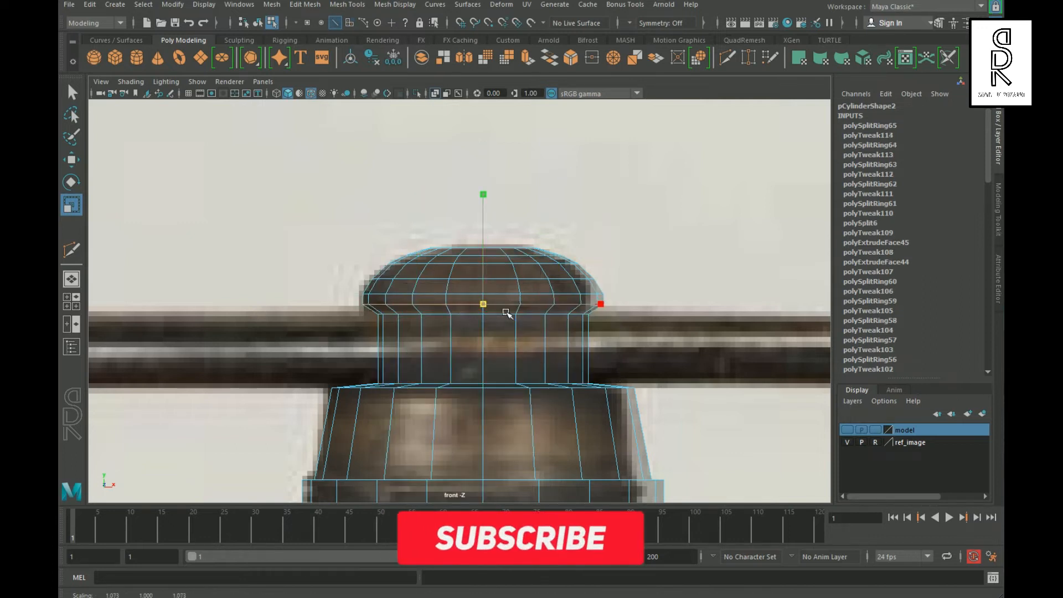
key("w")
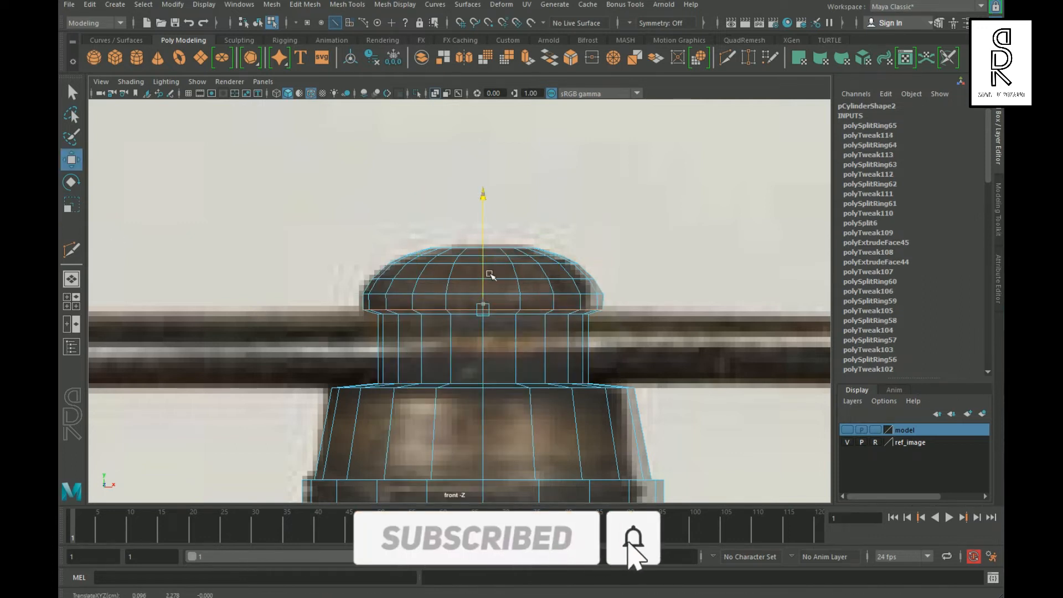
Snap the neck's bottom edge loop level with the brass cap's top, and adjust the width of the loop under the knob's head
double_click(430, 385)
left_click(484, 361)
key("v")
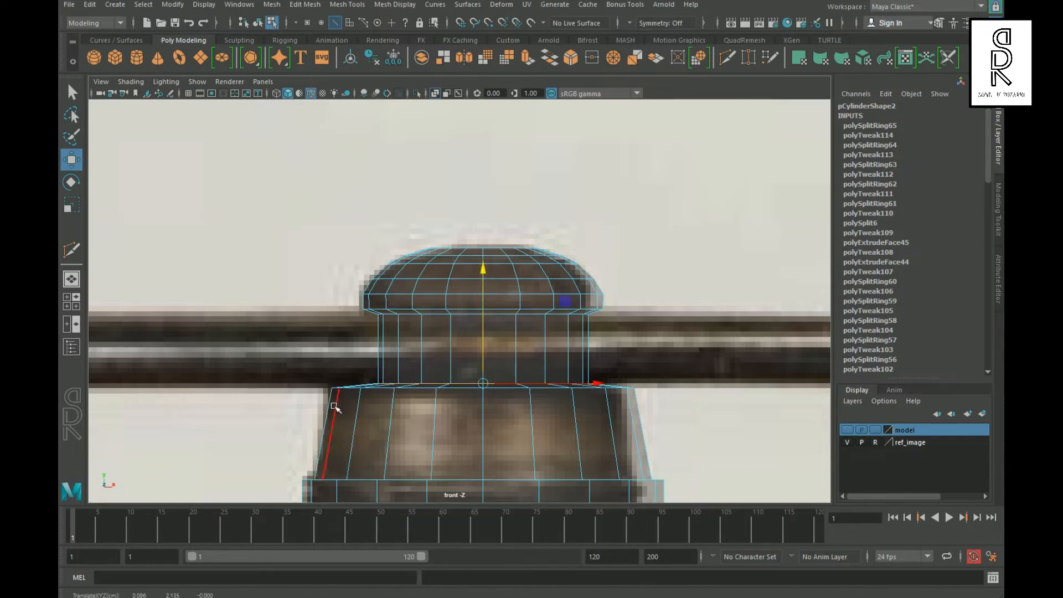
left_click_drag(415, 315, 417, 315)
key("r")
left_click_drag(498, 313, 490, 319)
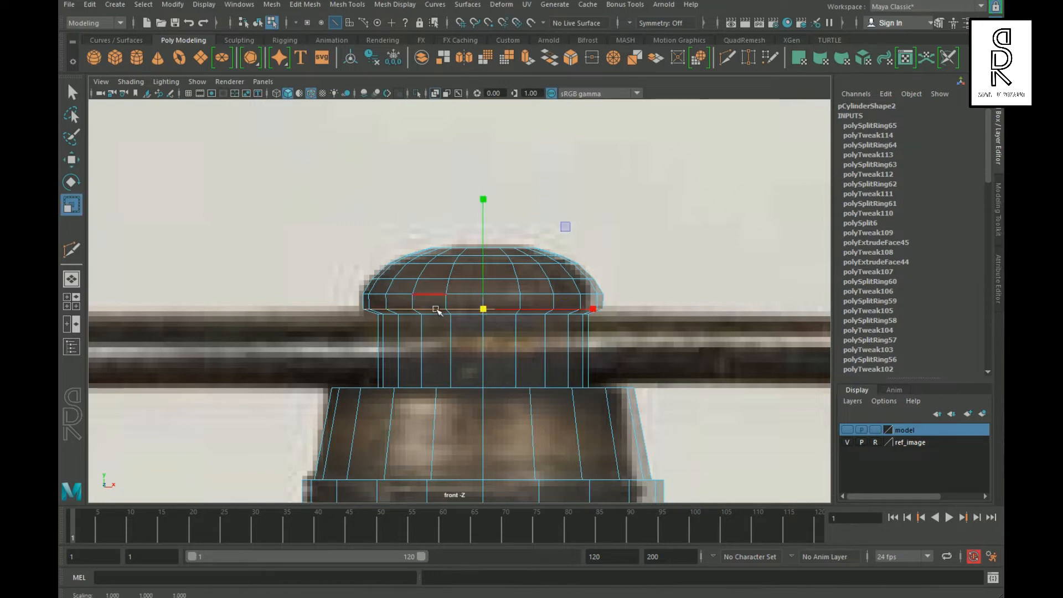
right_click_drag(489, 301, 575, 332)
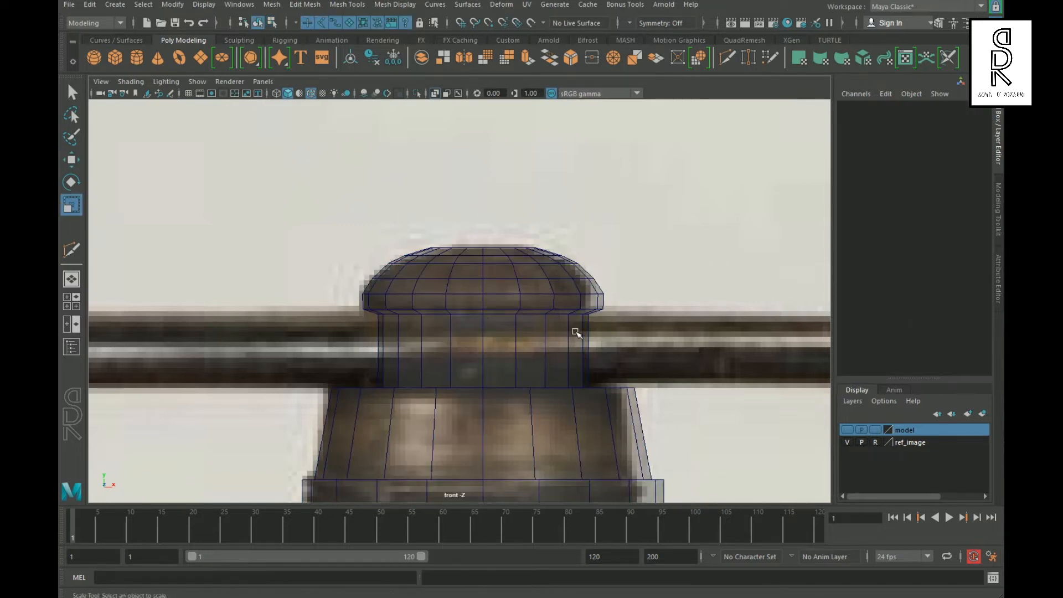
Scale the ring of vertices at the top of the knob's dome slightly inward
middle_click_drag(576, 332, 561, 379, "alt")
scroll(524, 321, "up", 5)
left_click(497, 298)
right_click_drag(494, 295, 352, 291)
left_click_drag(715, 299, 310, 257)
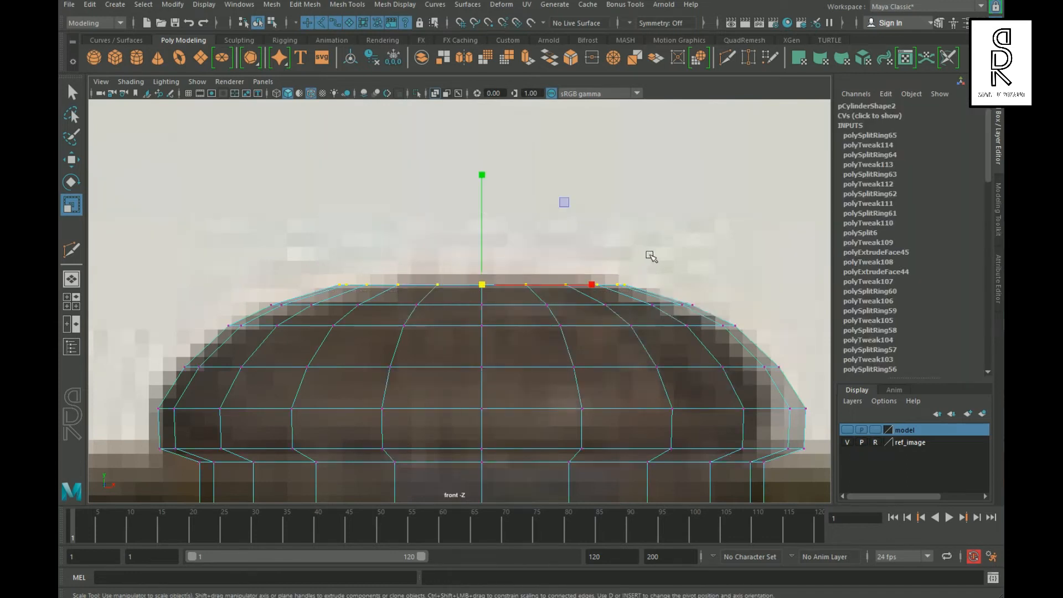
key("space")
key("space")
middle_click_drag(628, 252, 487, 310, "alt")
scroll(591, 333, "up", 5)
middle_click_drag(354, 334, 443, 329, "alt")
scroll(416, 330, "up", 8)
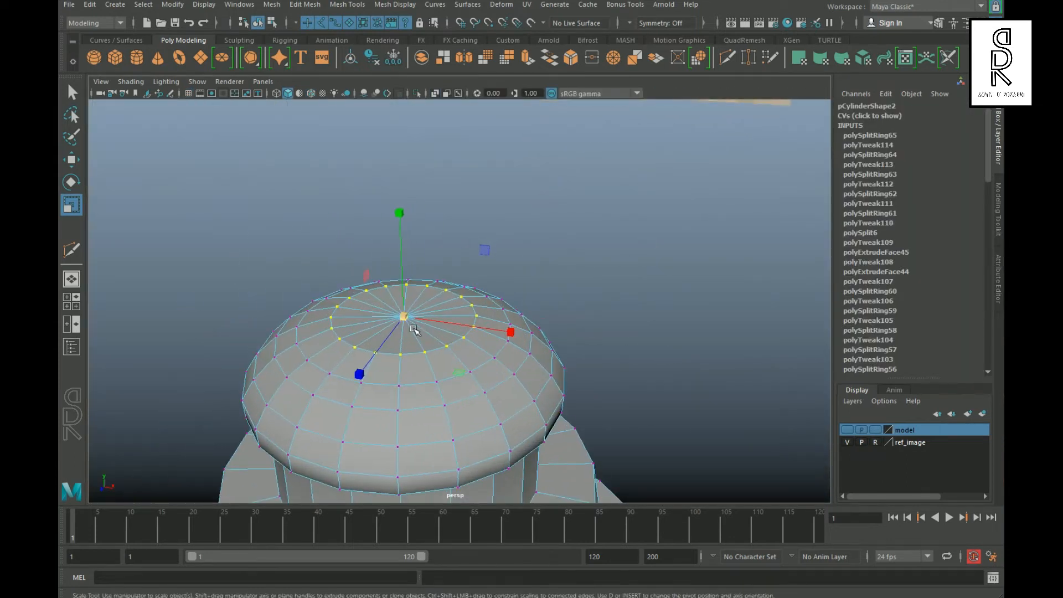
right_click_drag(414, 331, 414, 326)
Raise the knob's top centre vertex slightly to crown the dome, and return to object mode
left_click(414, 324)
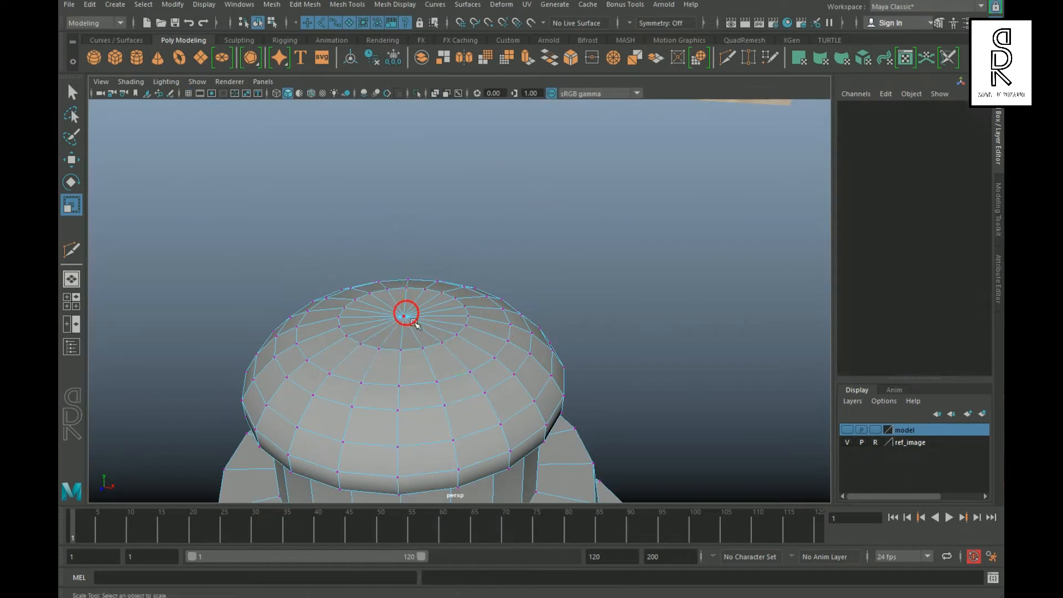
left_click(414, 323)
key("space")
key("space")
key("w")
left_click(481, 257)
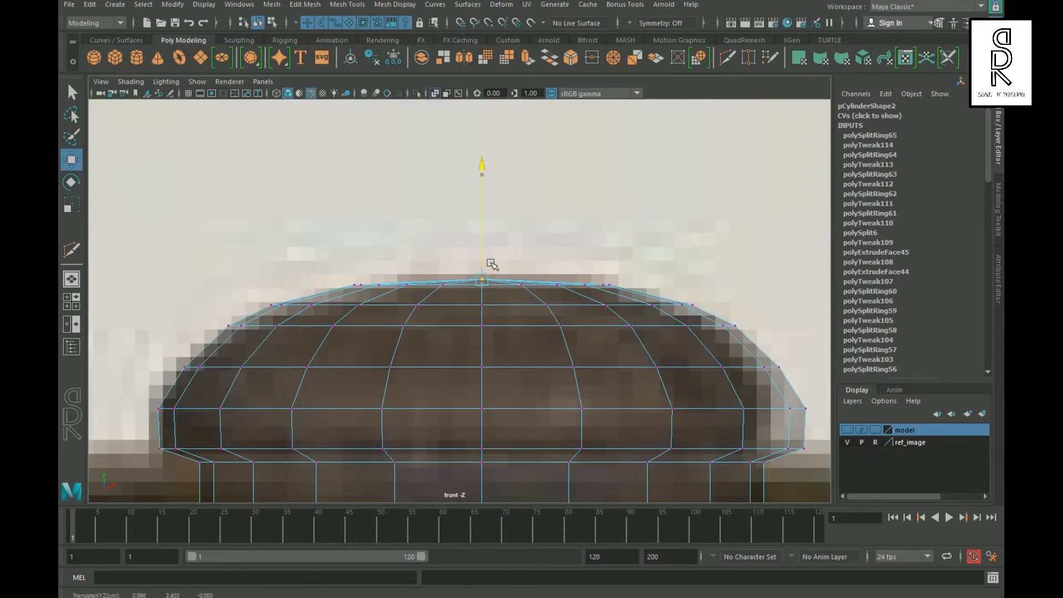
scroll(492, 264, "down", 12)
middle_click_drag(586, 404, 595, 344, "alt")
right_click_drag(463, 271, 522, 251)
left_click(547, 411)
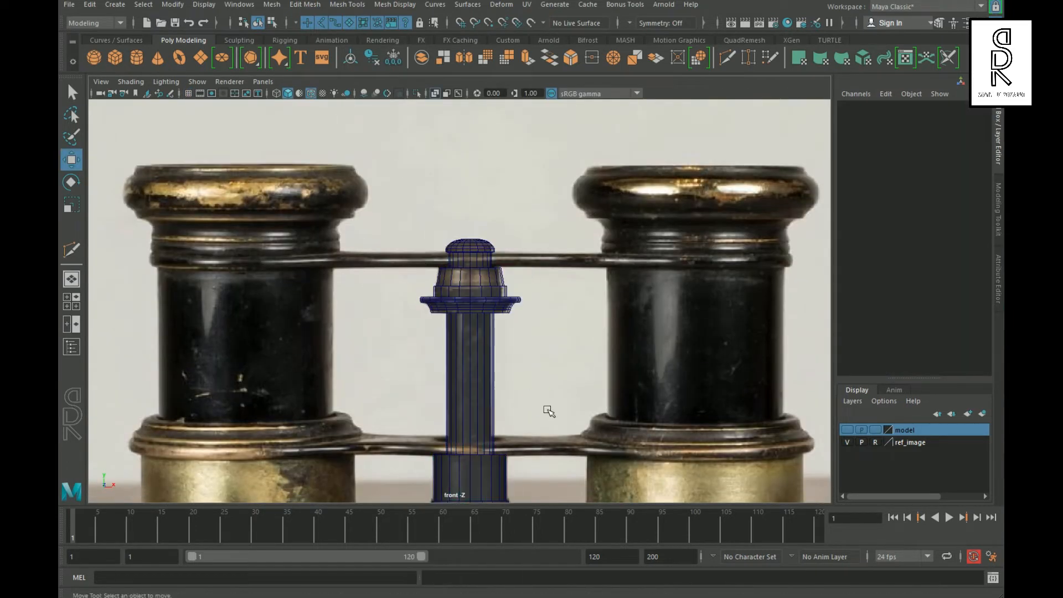
Duplicate the shaft's ring of faces at the ribbed focusing wheel as a separate piece
scroll(539, 401, "down", 12)
scroll(571, 365, "up", 4)
scroll(525, 412, "up", 3)
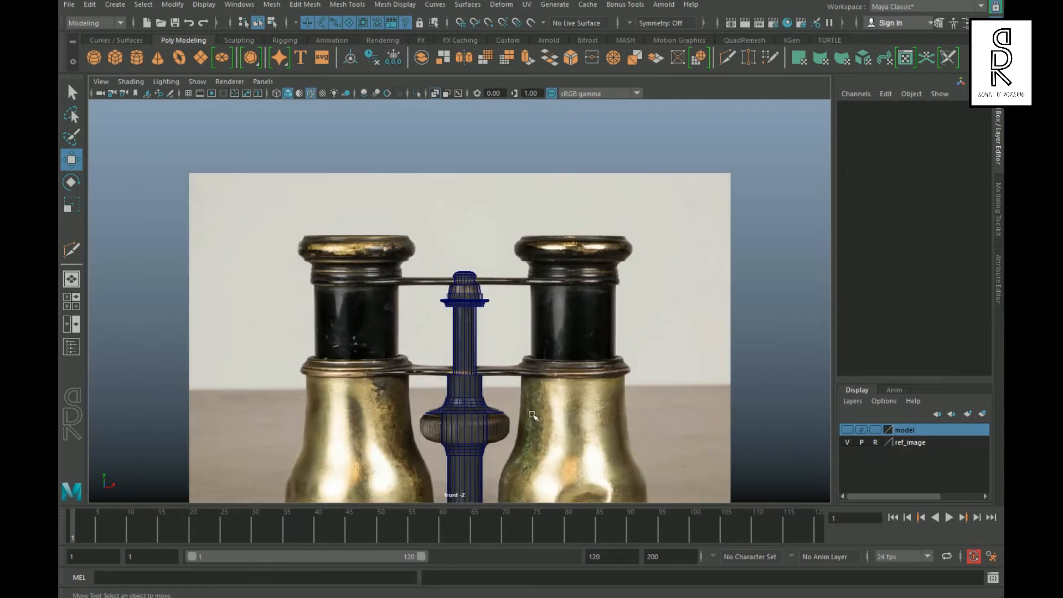
middle_click_drag(543, 402, 547, 224, "alt")
scroll(619, 346, "up", 8)
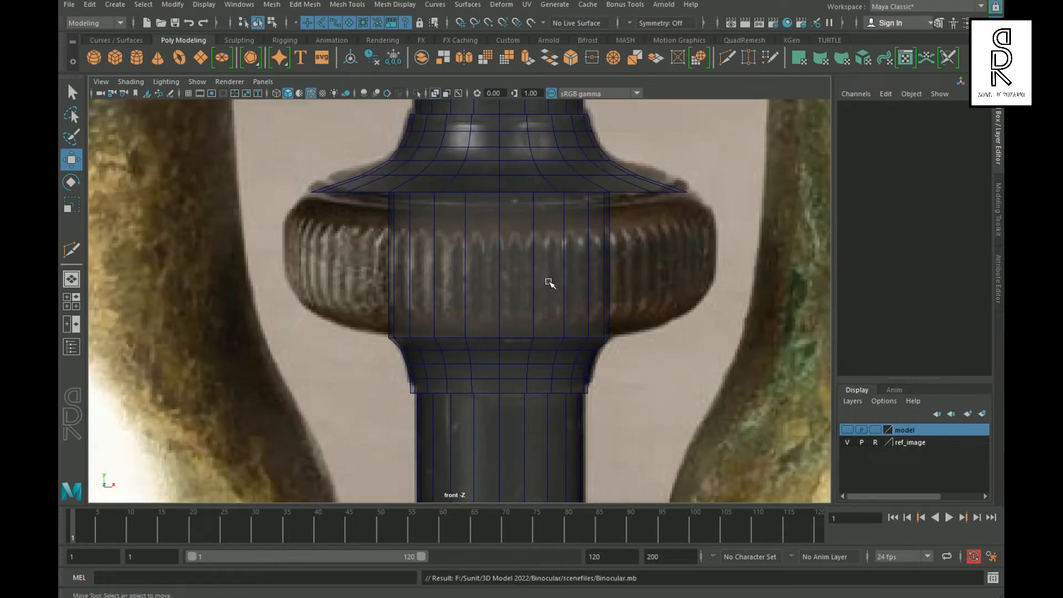
left_click(550, 265)
right_click_drag(510, 244, 507, 280)
left_click(521, 271)
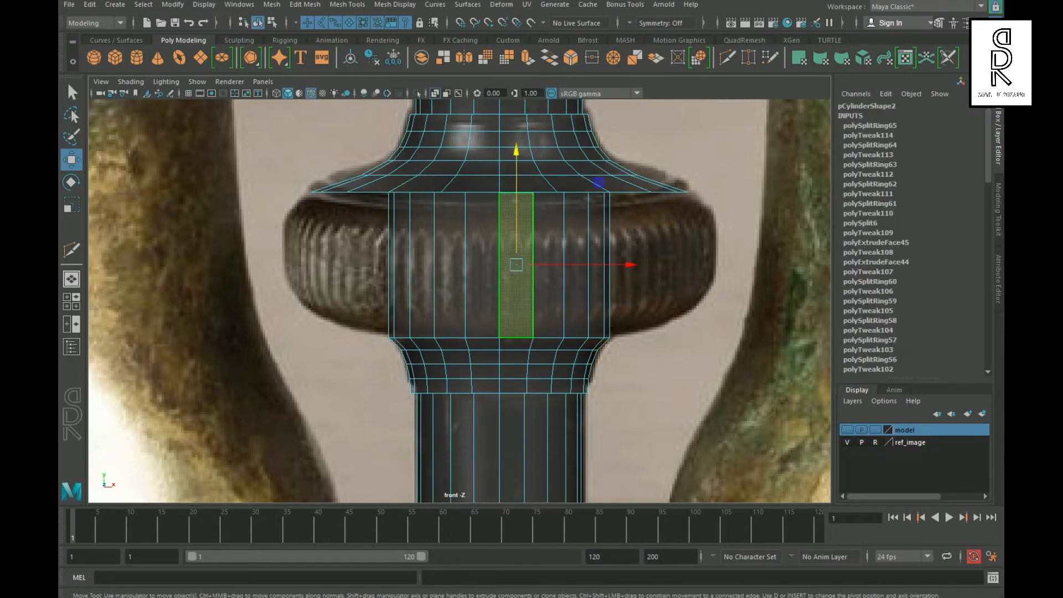
double_click(490, 277, "shift")
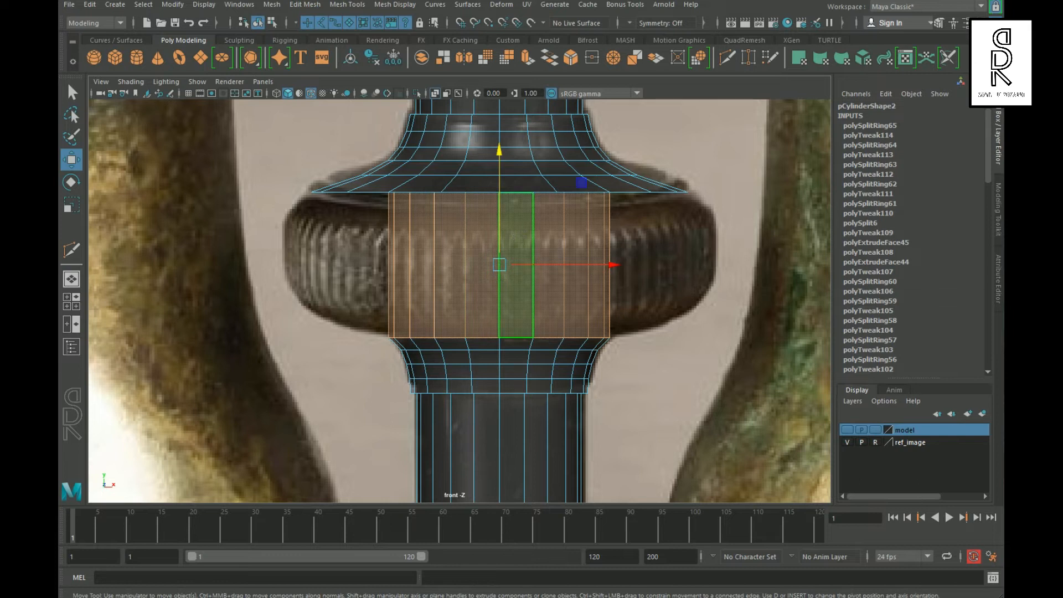
right_click(509, 228, "shift")
right_click_drag(480, 284, 485, 420, "shift")
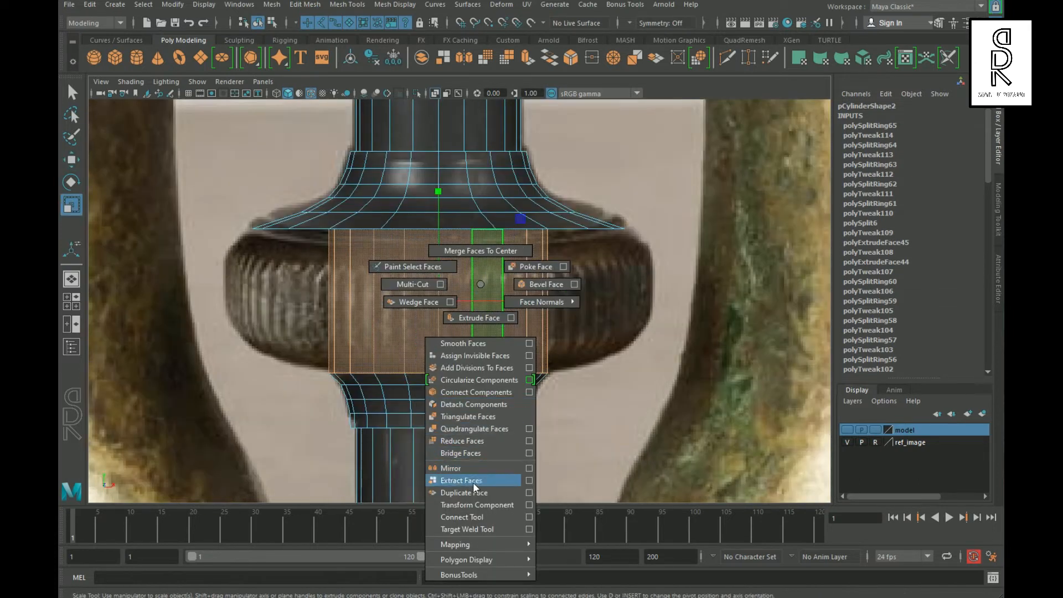
right_click_drag(472, 483, 472, 481, "shift")
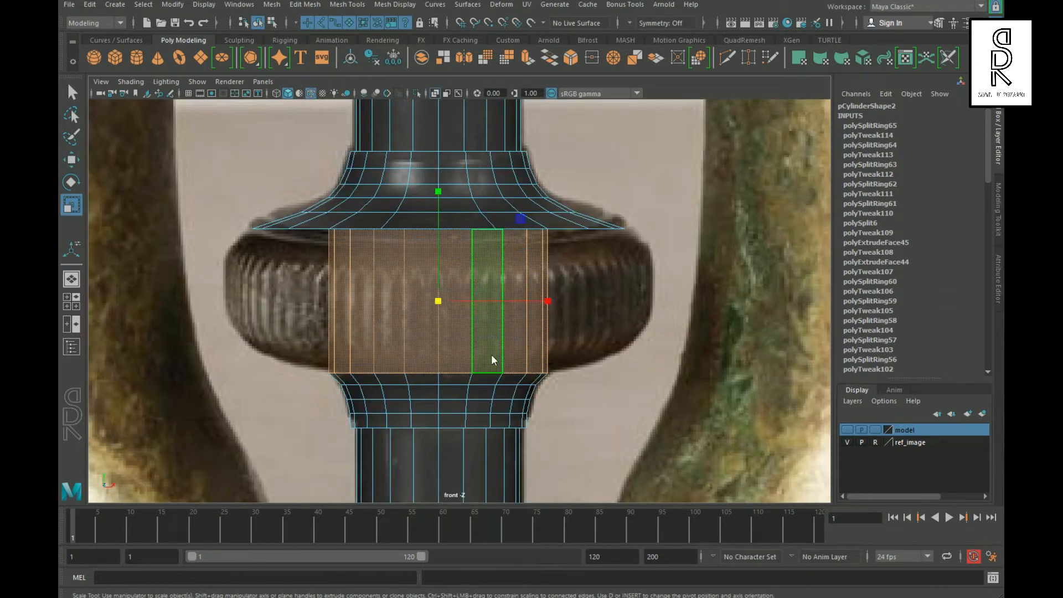
right_click_drag(501, 275, 576, 288)
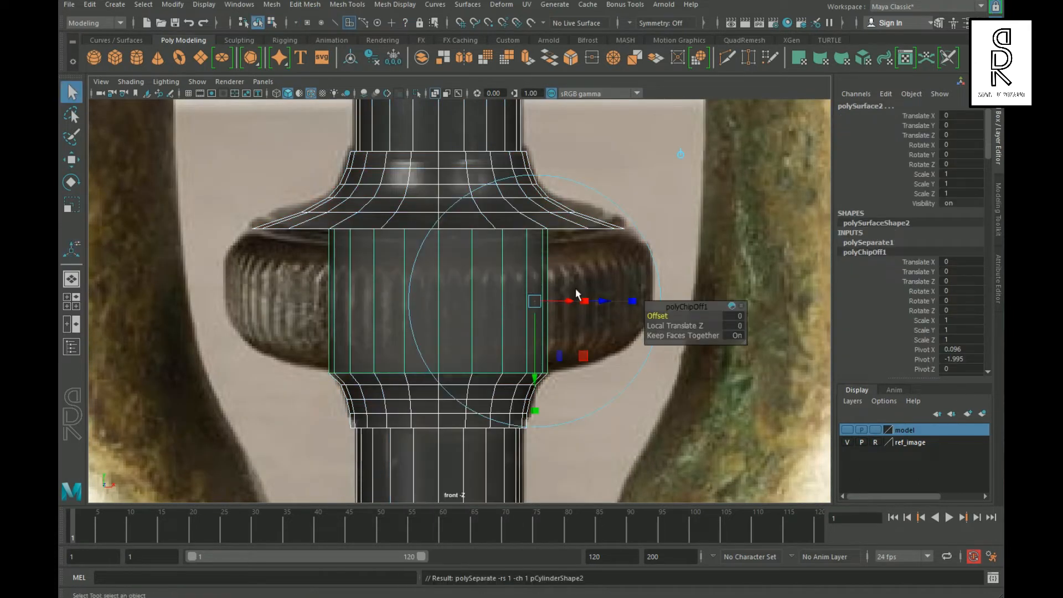
Centre the duplicated ring's pivot and scale the ring outward to the focusing wheel's width
left_click(379, 438)
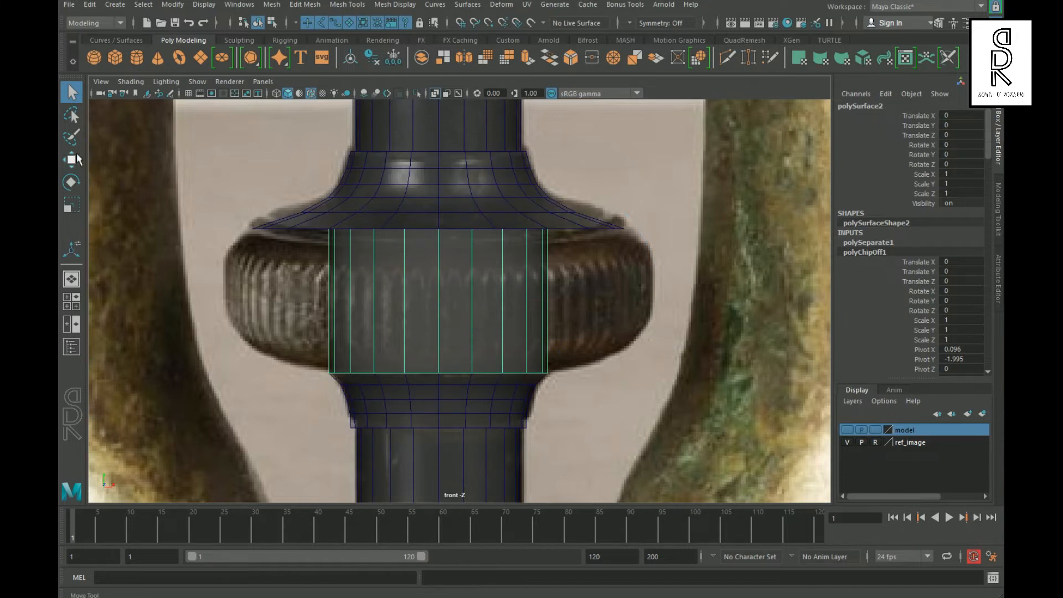
left_click(349, 59)
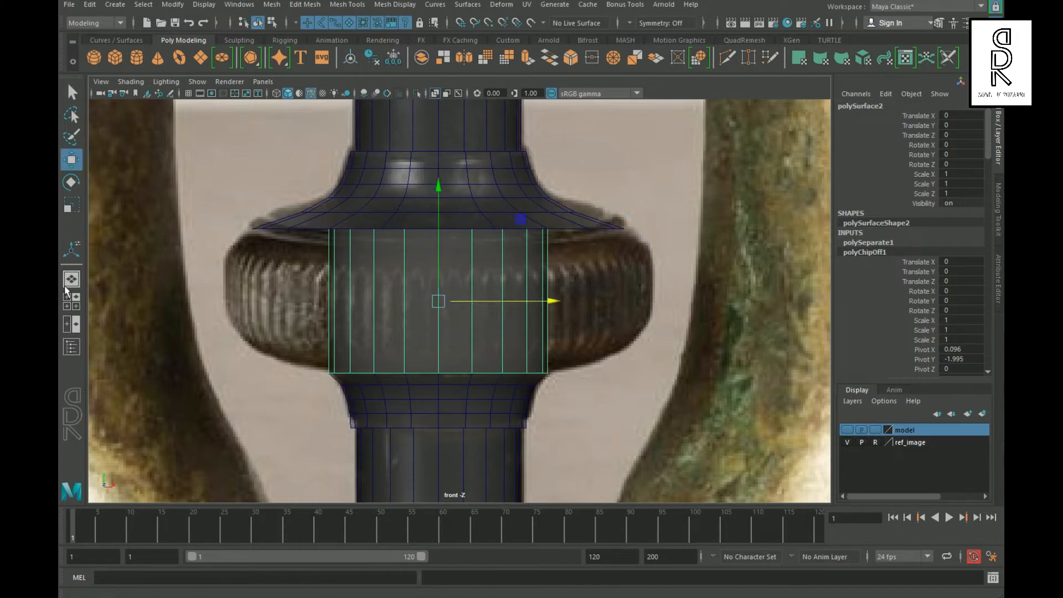
key("r")
middle_click_drag(534, 343, 441, 237)
Move the ring's upper and lower vertices vertically to match the straight side of the ribbed focusing wheel
right_click_drag(367, 270, 308, 269)
left_click_drag(207, 329, 672, 382)
left_click(73, 163)
mouse_move(440, 326)
left_mouse_down()
mouse_move(455, 281)
mouse_move(453, 324)
left_mouse_up()
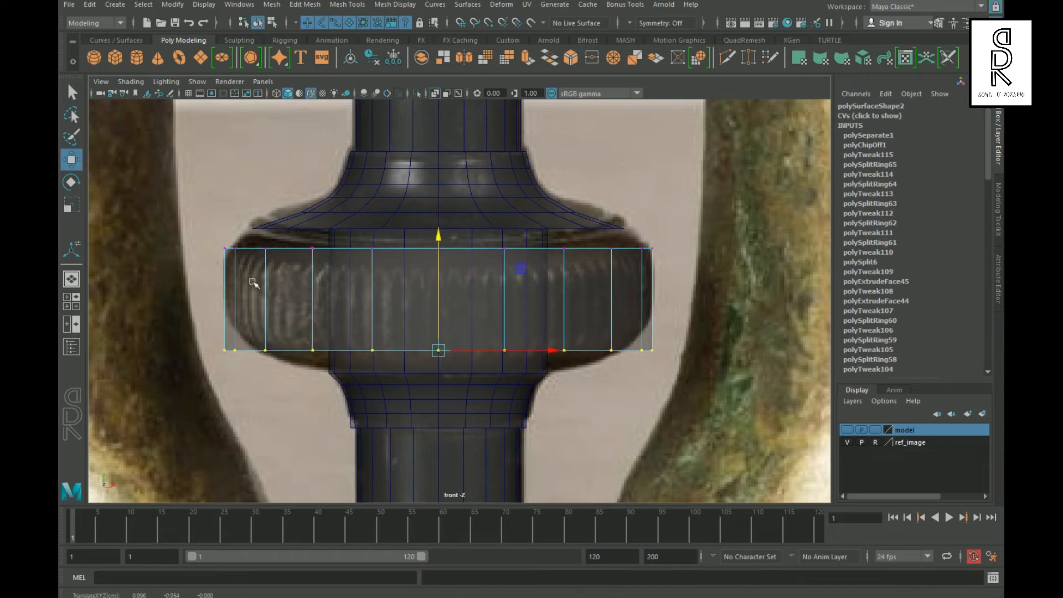
key("space")
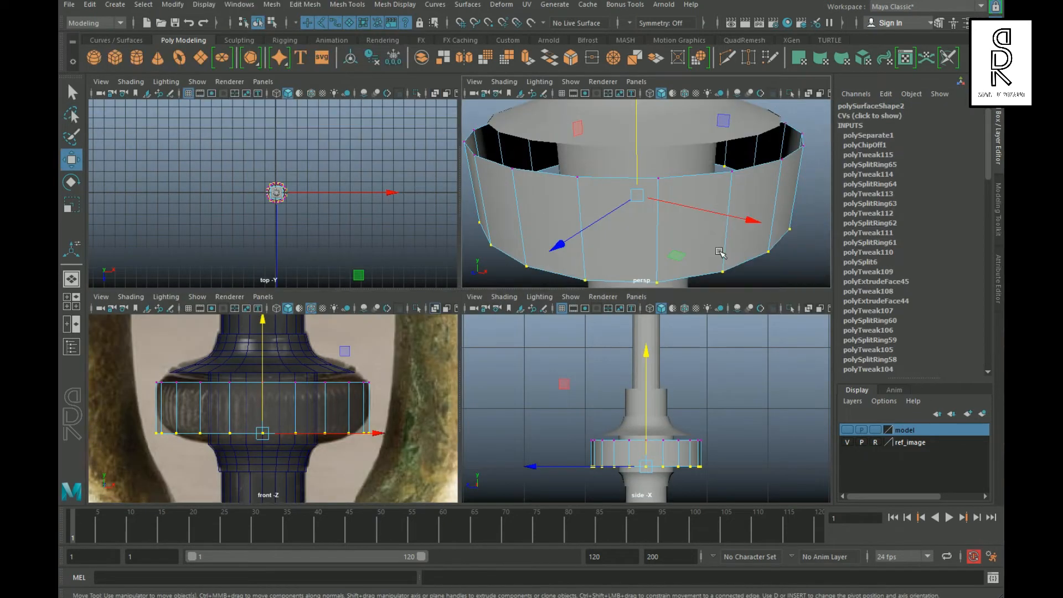
Extrude the ring's top edge loop, raising it and scaling it inward to follow the focusing wheel's upper shoulder
key("space")
left_click_drag(724, 265, 525, 255, "alt")
right_click_drag(578, 255, 580, 178)
double_click(580, 241)
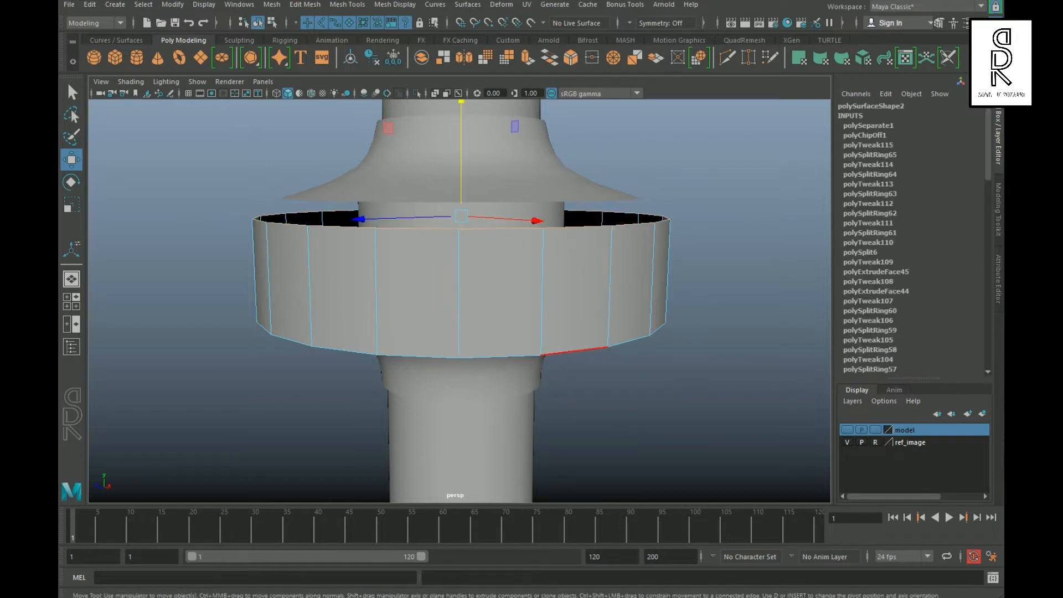
key("space")
key("space")
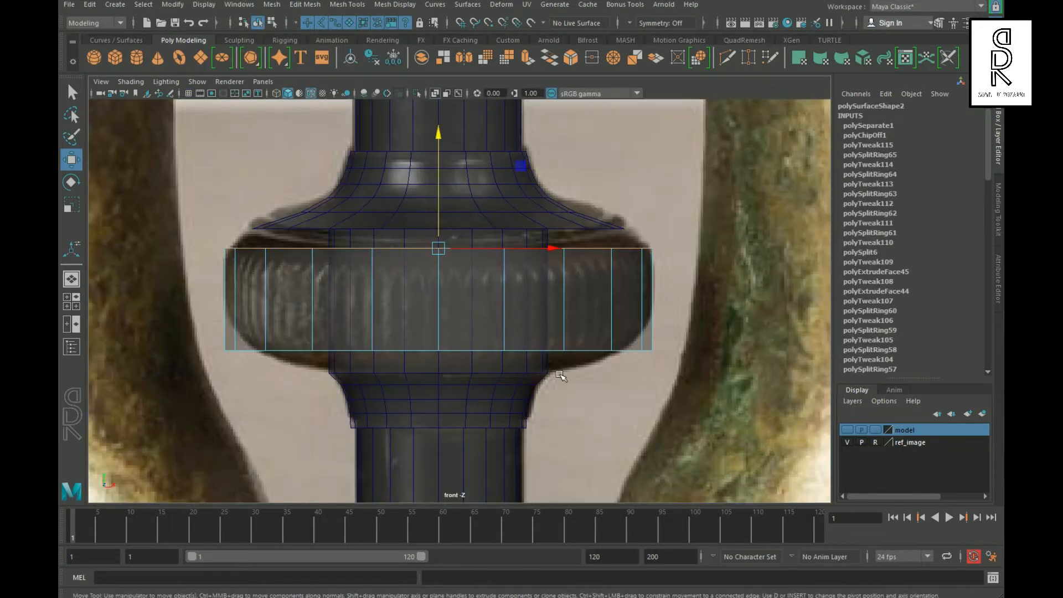
key("ctrl+e")
left_click(72, 204)
scroll(384, 292, "up", 4)
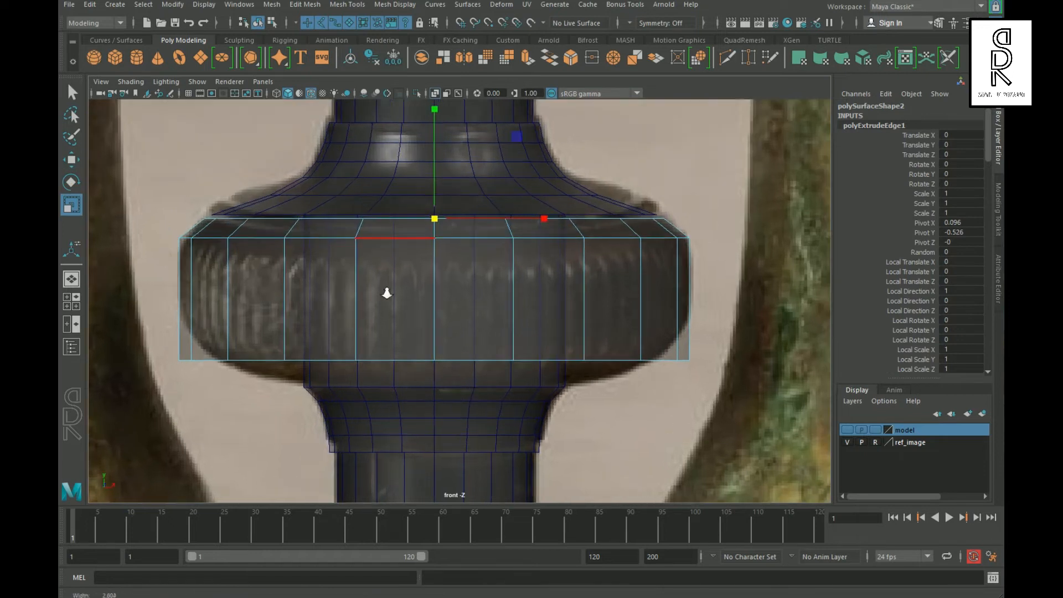
key("w")
key("ctrl+z")
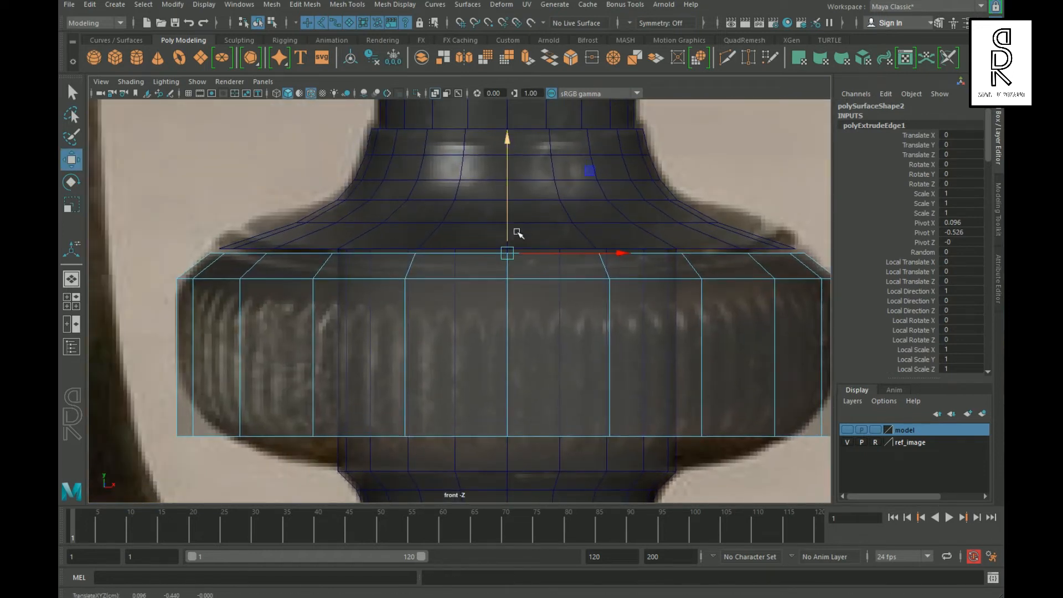
key("ctrl+e")
key("r")
middle_click_drag(539, 332, 457, 352)
middle_click_drag(520, 284, 540, 268)
key("ctrl+z")
key("ctrl+z")
key("ctrl+z")
Extrude the ring's top edge loop again, raising it slightly and scaling it inward beneath the shaft's flared collar
key("ctrl+e")
key("w")
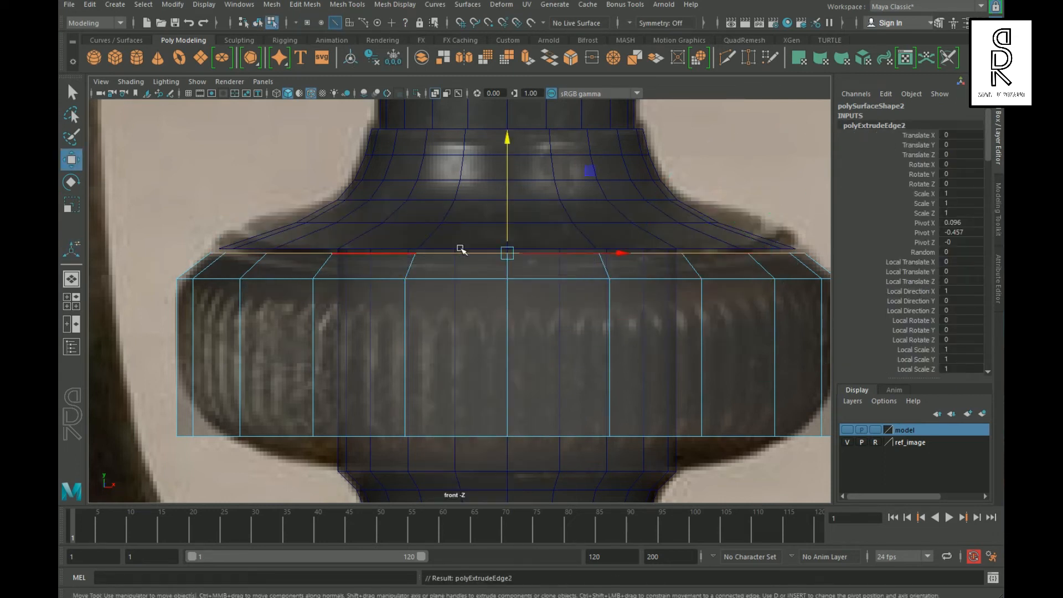
middle_click_drag(460, 250, 515, 235)
key("r")
middle_click_drag(538, 285, 455, 256)
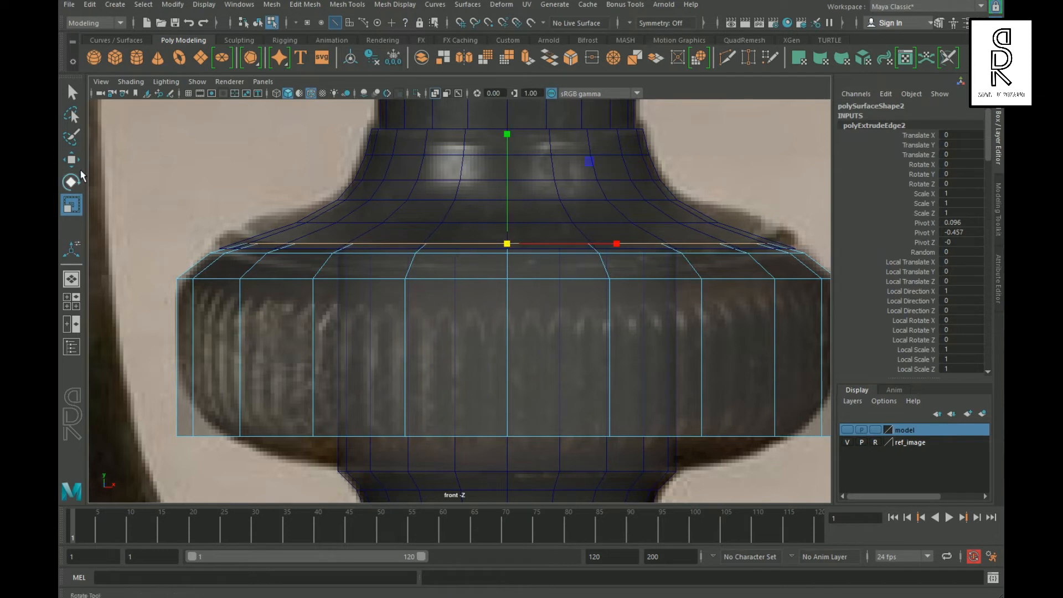
Insert edge loops midway up the ring's sloped shoulder, around its middle and just below the shoulder
left_click(72, 160)
left_click(255, 271)
key("r")
left_click(241, 332)
right_click_drag(470, 367, 302, 429, "ctrl")
right_click_drag(295, 293, 227, 294, "shift")
left_click(242, 296, "ctrl")
Scale the edge loop at the base of the shoulder to round the wheel's profile
key("w")
double_click(280, 280)
key("r")
left_click_drag(507, 279, 508, 275)
double_click(365, 270)
middle_click_drag(488, 416, 446, 382, "alt")
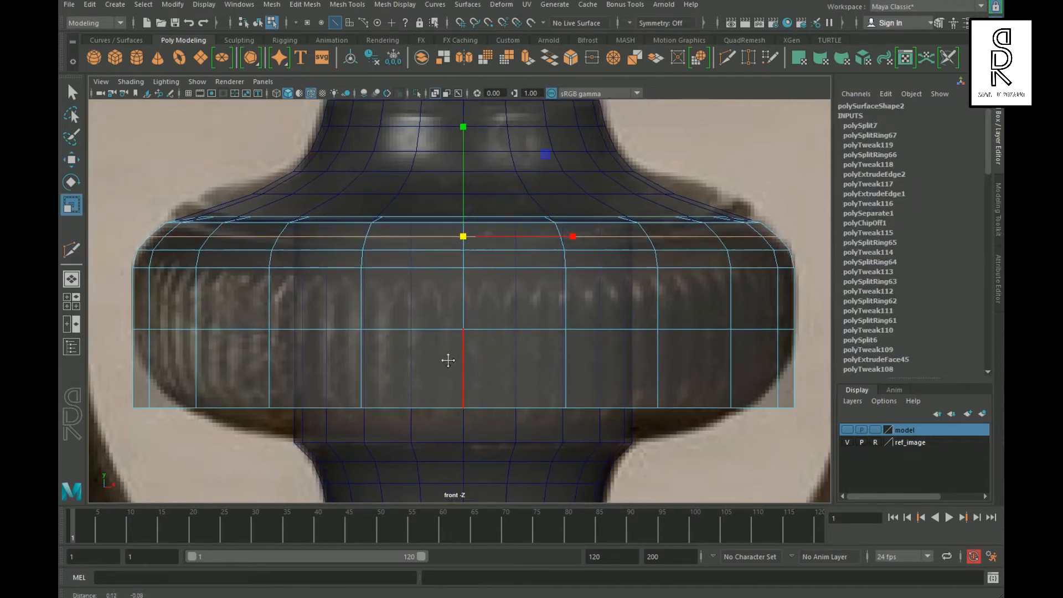
Delete the ring's faces below the middle edge loop and return to object mode
right_click_drag(367, 343, 370, 379)
double_click(373, 377)
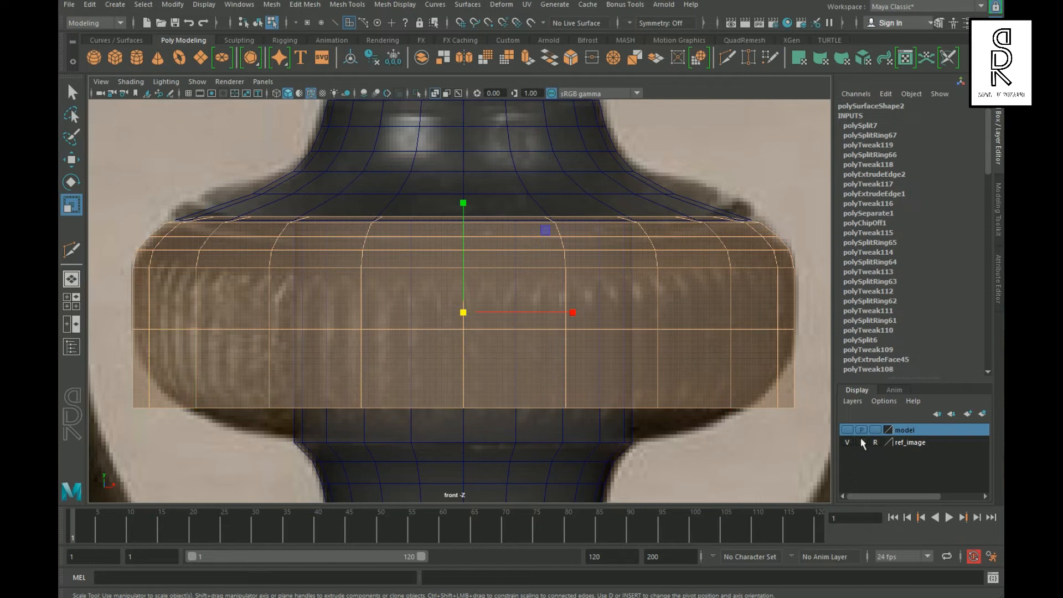
right_click_drag(781, 435, 626, 439, "alt")
left_click(619, 394)
left_click_drag(616, 380, 324, 325)
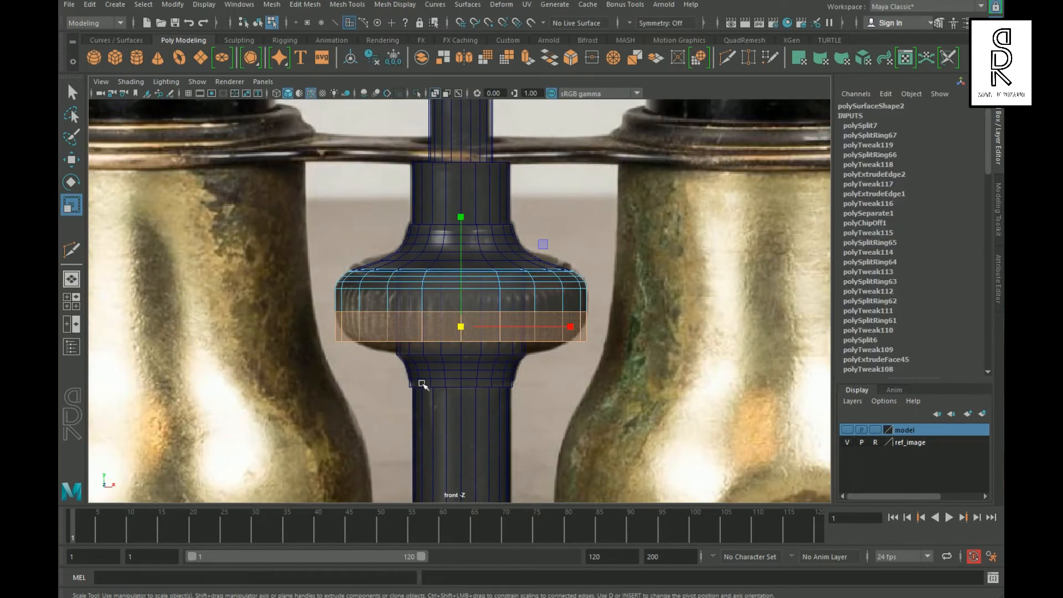
key("Delete")
right_click_drag(495, 310, 586, 239)
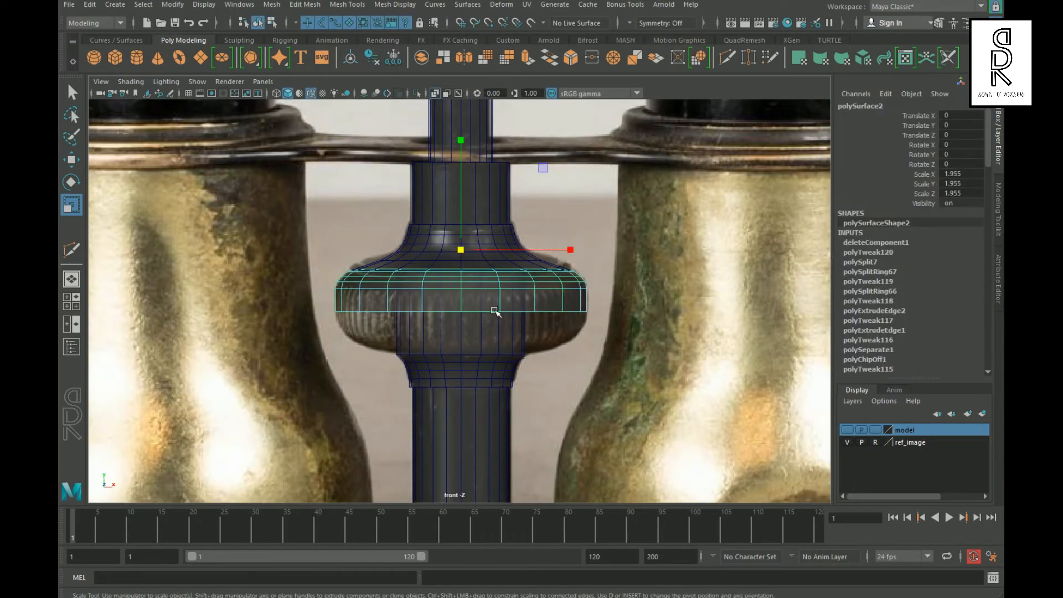
Place the half ring's pivot at its lower border, duplicate it and set the copy's Scale Y to -1.955
scroll(301, 341, "up", 3)
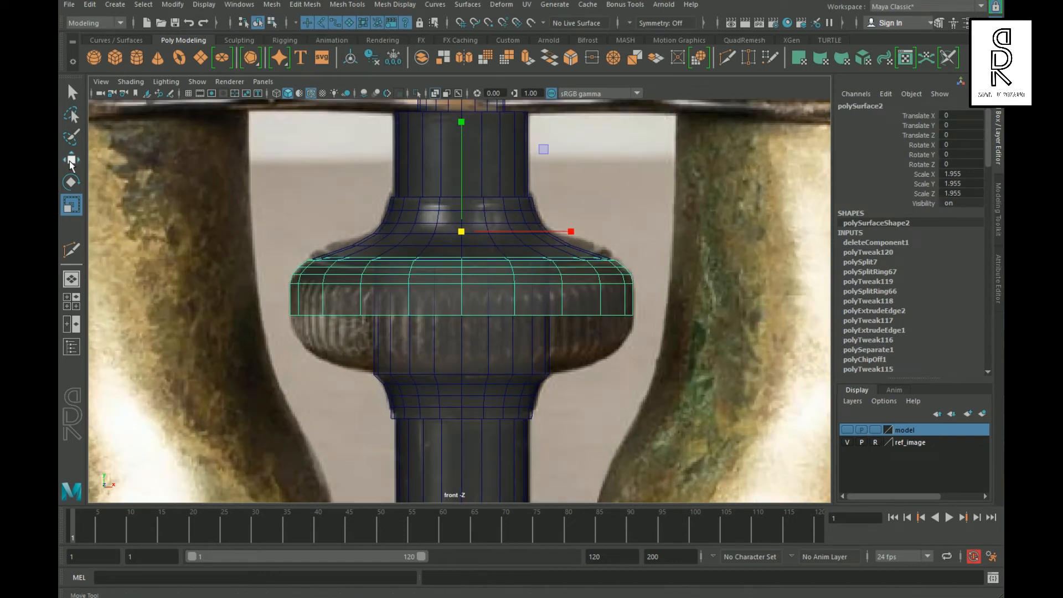
key("w")
key("e")
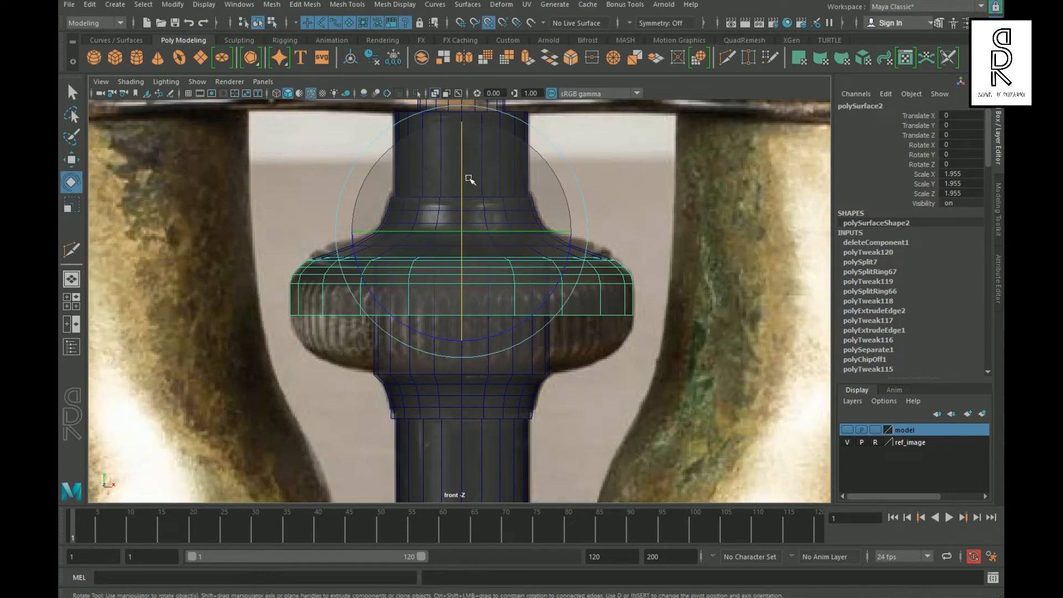
key("d")
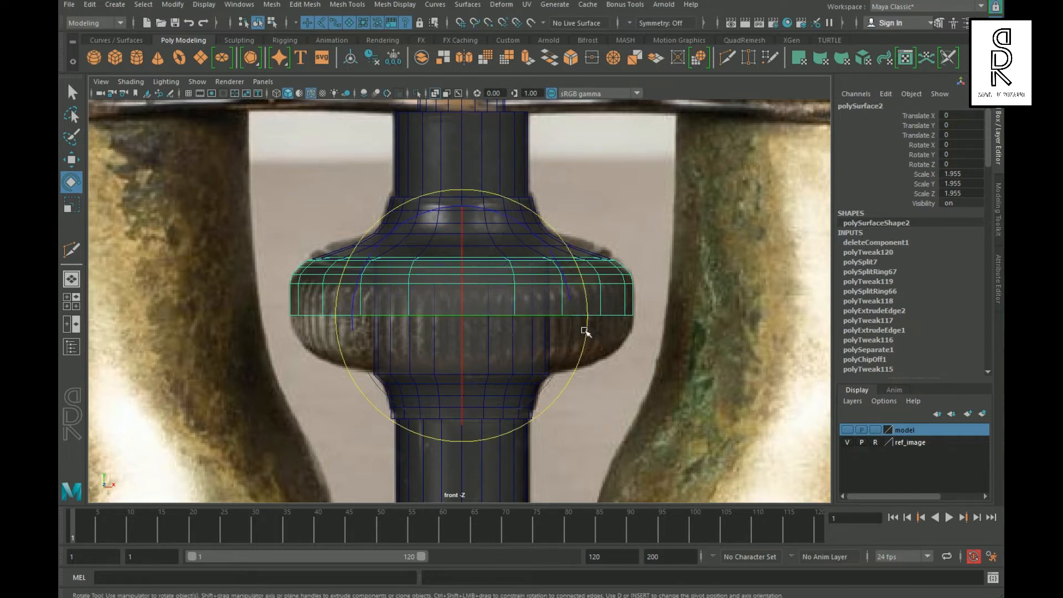
key("ctrl+d")
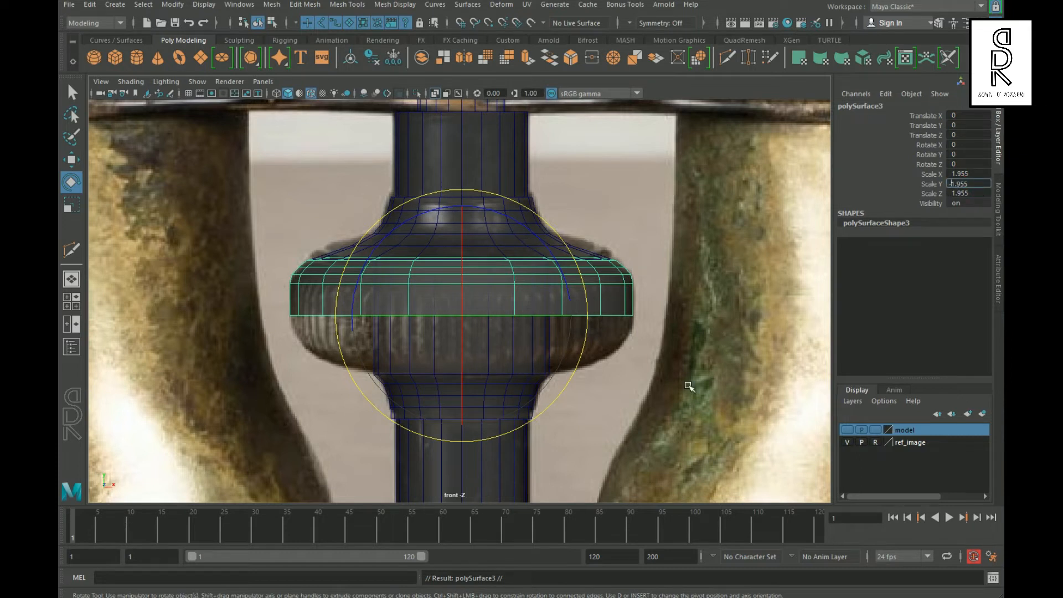
key("Return")
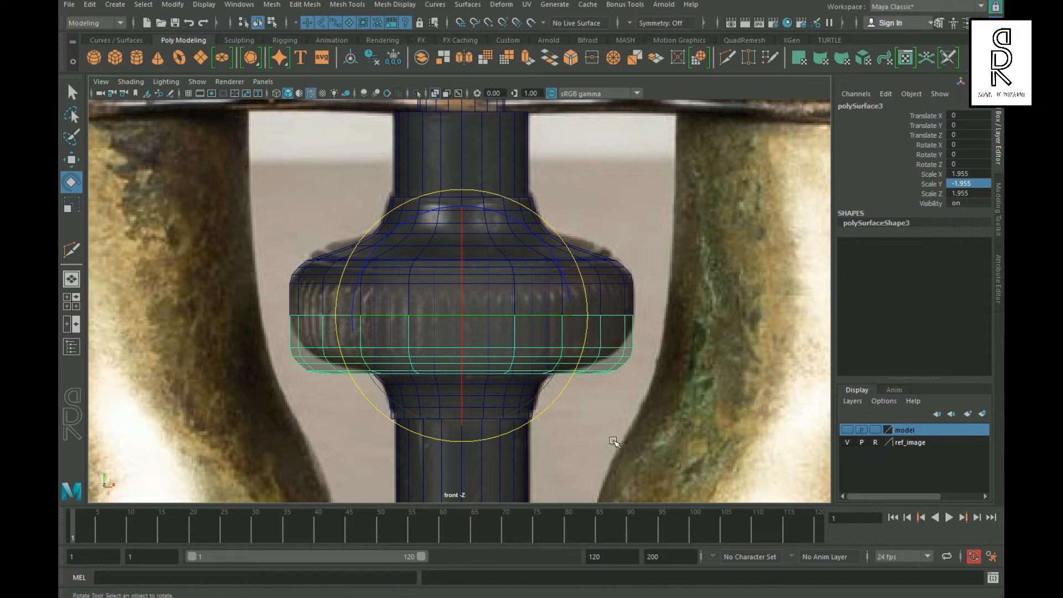
Combine the two halves of the focusing wheel and merge their components along the middle seam
left_click(609, 333, "shift")
right_click(550, 266, "shift")
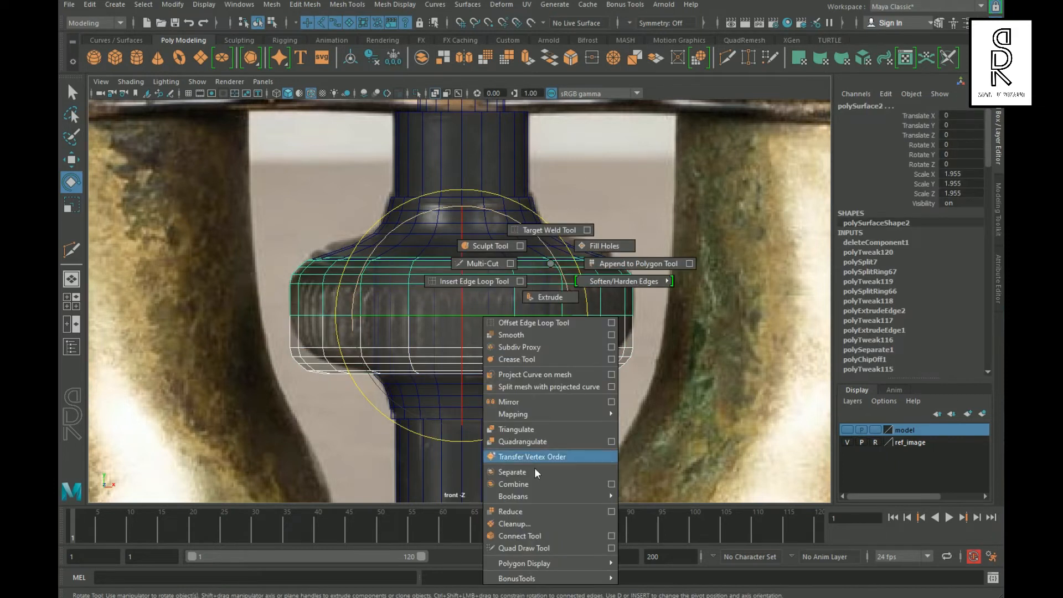
left_click(532, 483)
key("w")
scroll(740, 353, "up", 3)
right_click(734, 328)
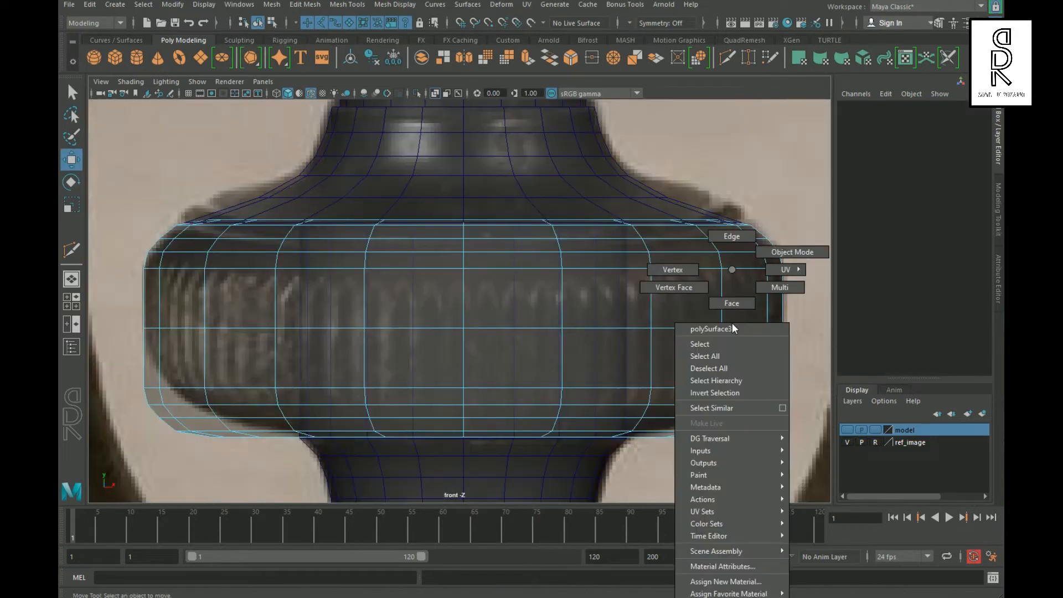
left_click(731, 236)
left_click_drag(115, 309, 788, 355)
right_click_drag(642, 348, 712, 269, "shift")
Insert an extra edge loop around the lower half of the focusing wheel
right_click_drag(613, 317, 615, 236)
double_click(616, 334)
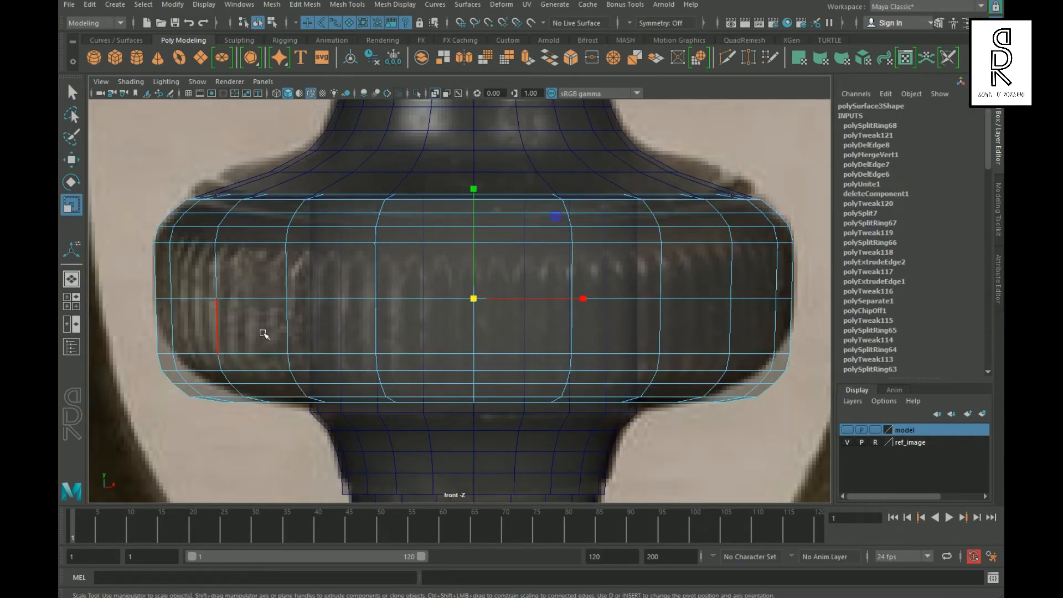
right_click_drag(284, 322, 282, 325, "shift")
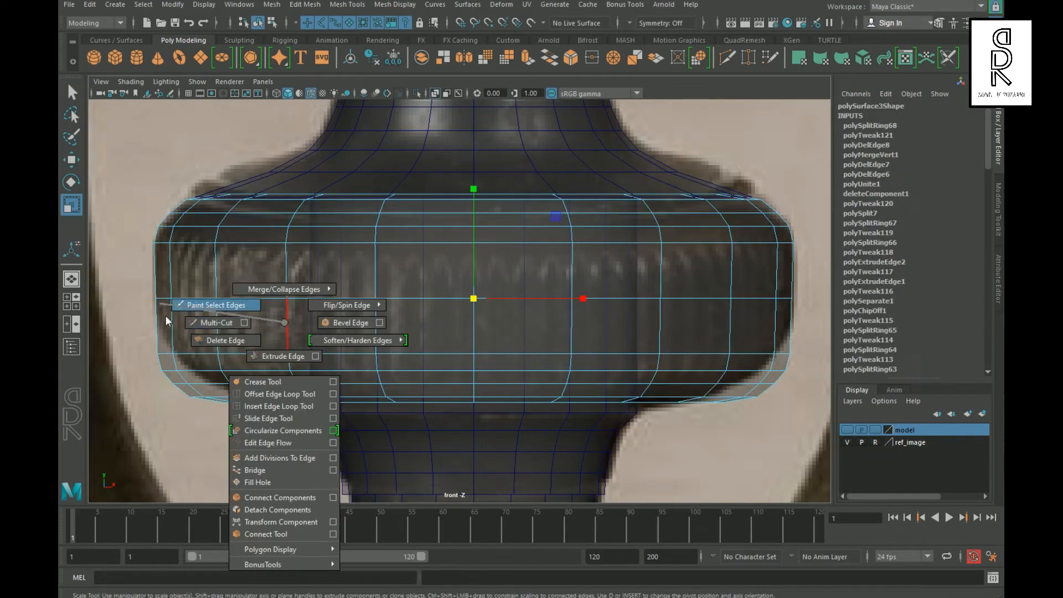
right_click_drag(166, 319, 166, 320, "shift")
left_click(226, 340, "ctrl")
Scale the wheel's lower edge loops inward to follow the curved underside in the reference photo
left_click(71, 205)
middle_click_drag(501, 373, 437, 388)
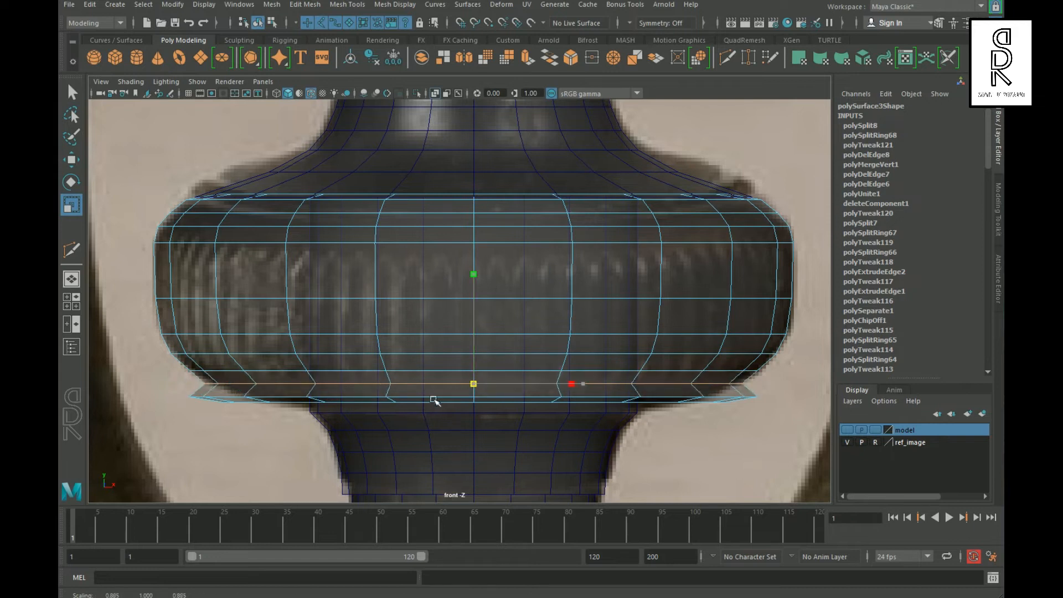
double_click(419, 326)
middle_click_drag(504, 415, 409, 336, "alt")
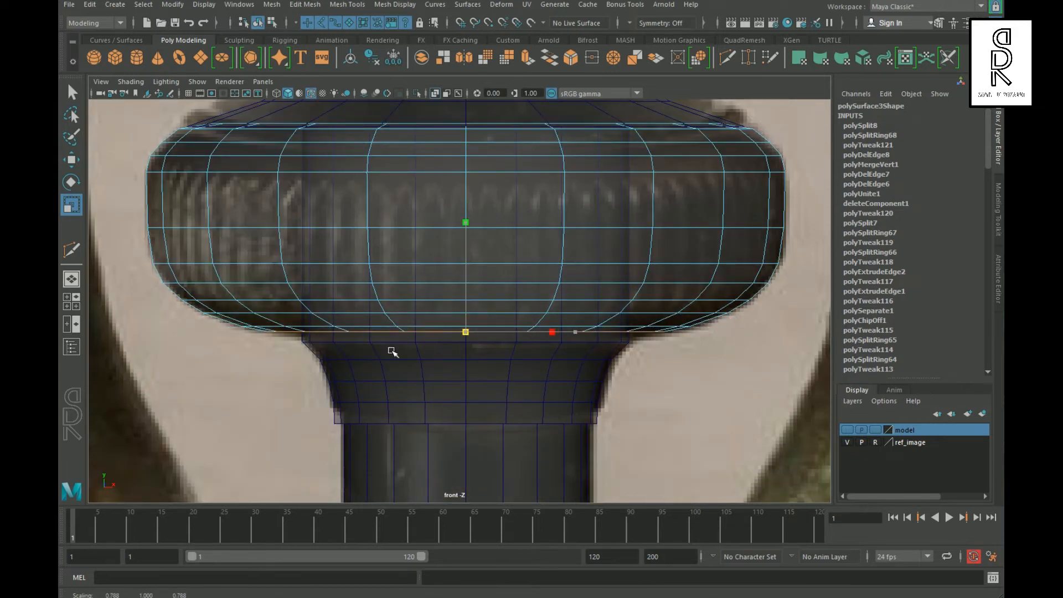
Isolate the focusing wheel in the perspective view
key("space")
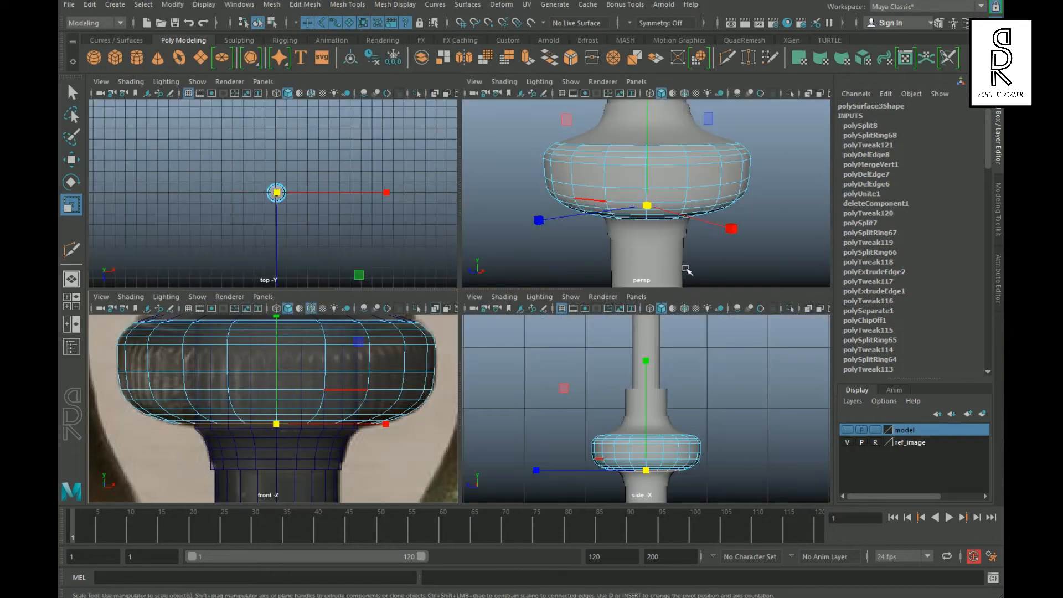
key("space")
left_click(590, 279)
left_click(597, 286)
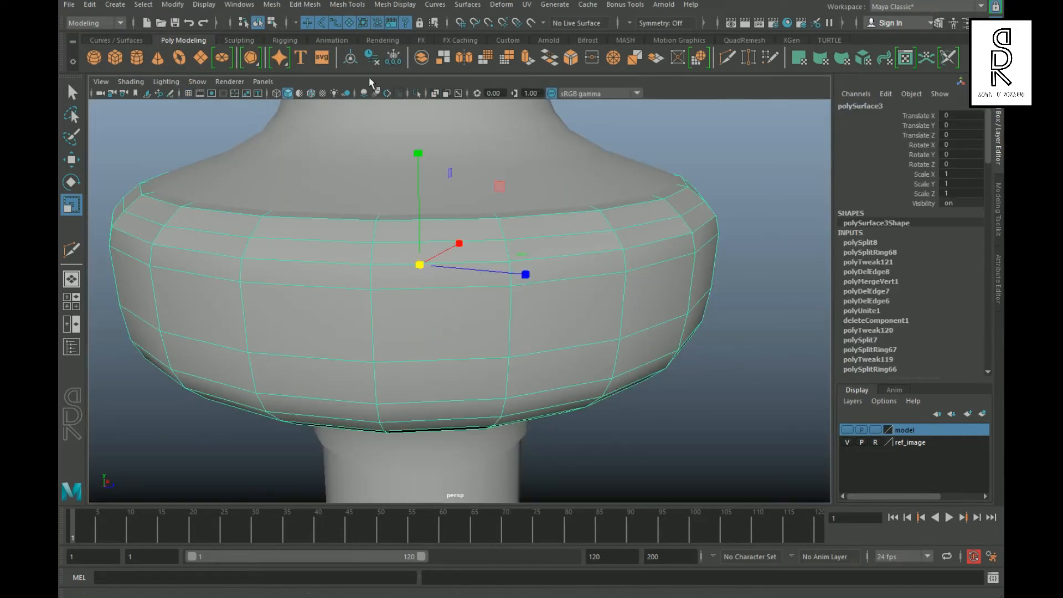
left_click(418, 94)
Bridge the wheel's open upper and lower border loops to close its inner side
left_click_drag(695, 391, 652, 468, "alt")
right_click_drag(657, 248, 665, 189)
double_click(661, 248)
scroll(443, 277, "down", 4)
left_click_drag(382, 265, 480, 339, "alt")
scroll(401, 308, "up", 4)
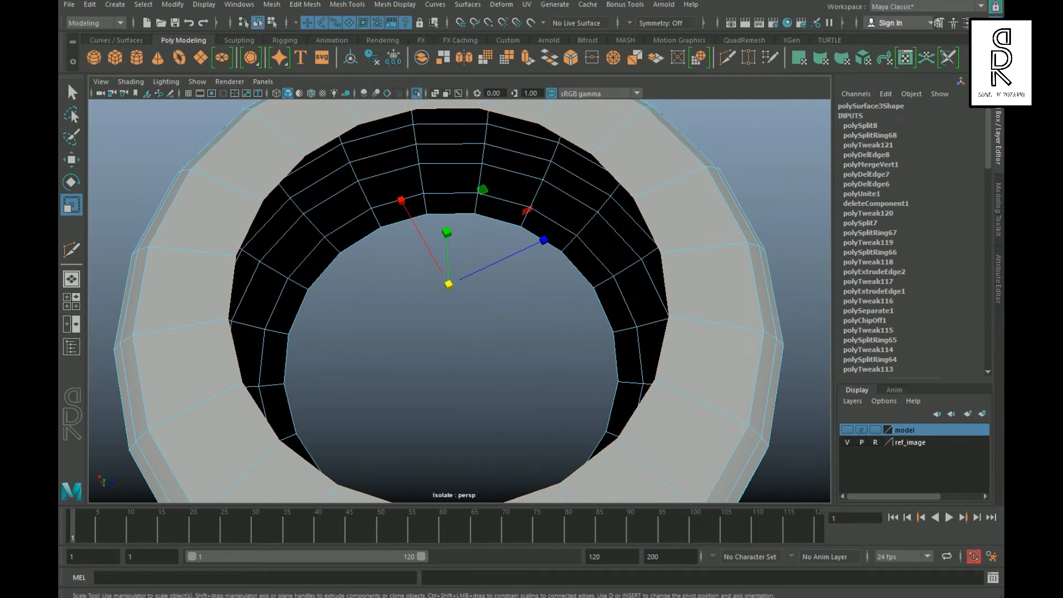
right_click_drag(501, 260, 507, 293, "shift")
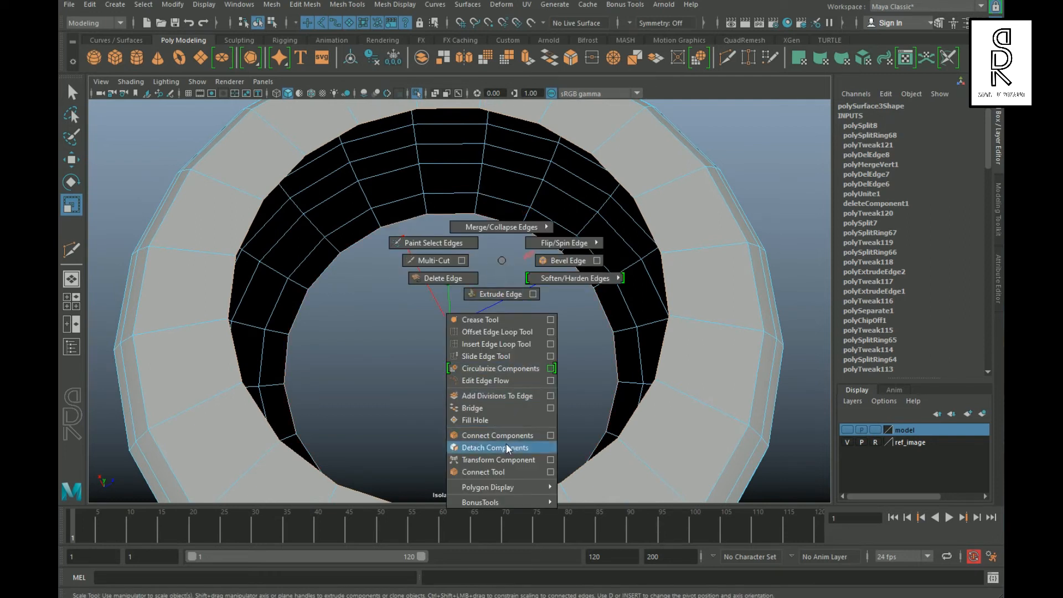
mouse_move(493, 410)
right_mouse_down("shift")
mouse_move(490, 420)
mouse_move(486, 410)
right_mouse_up("shift")
Return the wheel to object mode and bring the rest of the model back into view
left_click_drag(550, 356, 462, 223, "alt")
key("r")
scroll(485, 260, "down", 4)
left_click_drag(487, 266, 488, 205, "alt")
right_click_drag(538, 214, 578, 186)
left_click(397, 101)
left_click(418, 94)
Scale the wheel's inner ring of faces to fit around the shaft and adjust its height
left_click_drag(616, 339, 522, 319, "alt")
right_click_drag(522, 319, 633, 302, "alt")
left_click(636, 301)
left_click(614, 305)
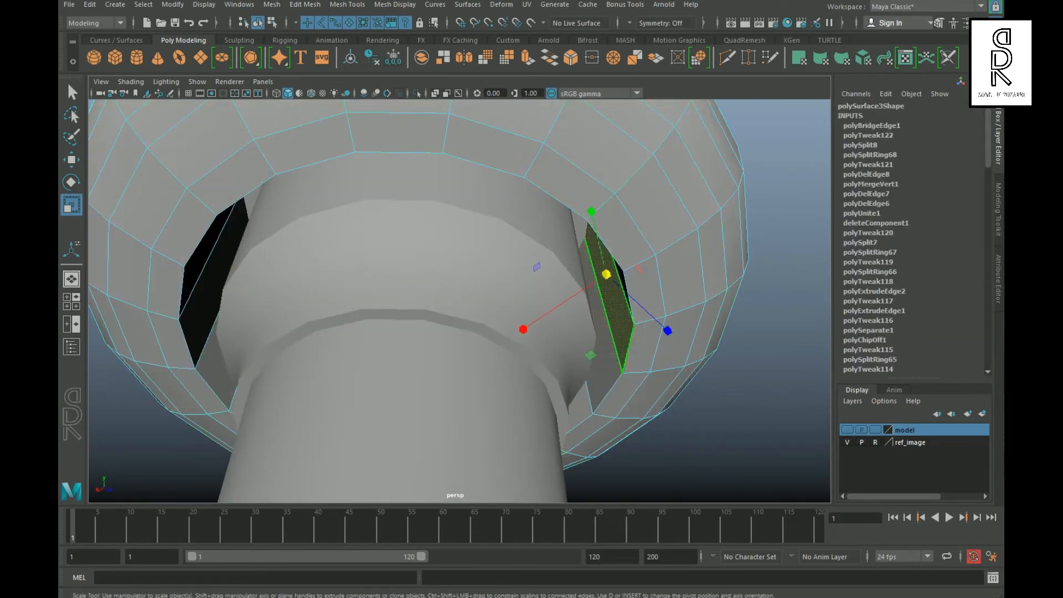
double_click(602, 372, "shift")
left_click_drag(413, 272, 375, 292)
left_click_drag(441, 316, 442, 367, "alt")
left_click_drag(417, 195, 419, 176)
right_click_drag(598, 360, 564, 361, "alt")
left_click_drag(564, 361, 483, 279, "alt")
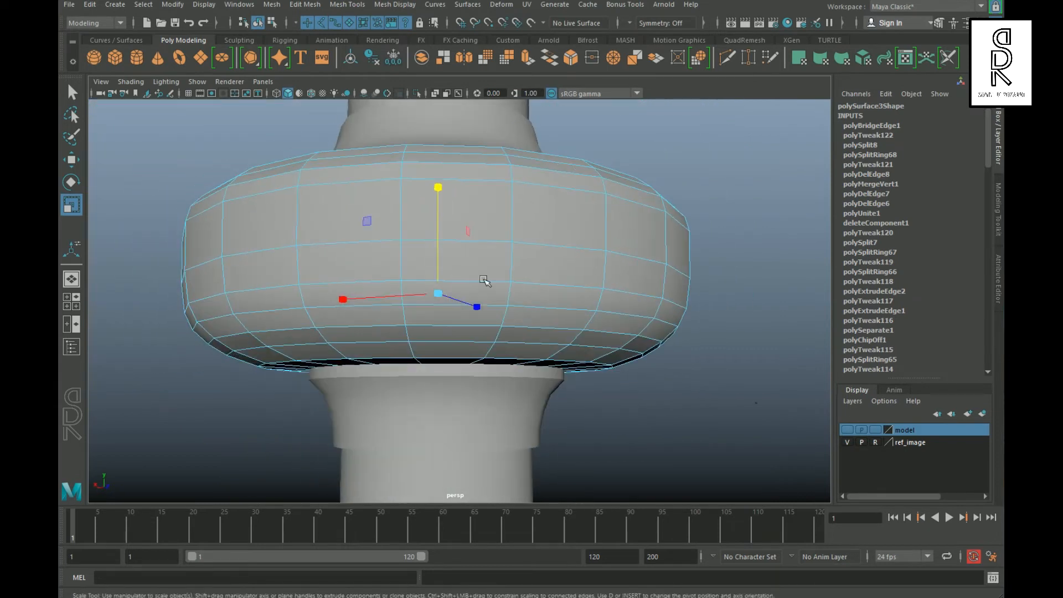
Deselect the wheel and examine the barrel and centre shaft together from several sides
left_click_drag(540, 299, 559, 376, "alt")
left_click(712, 406)
key("q")
left_click_drag(686, 399, 653, 337, "alt")
right_click_drag(620, 343, 498, 342, "alt")
left_click_drag(482, 341, 315, 338, "alt")
right_click_drag(643, 391, 581, 406, "alt")
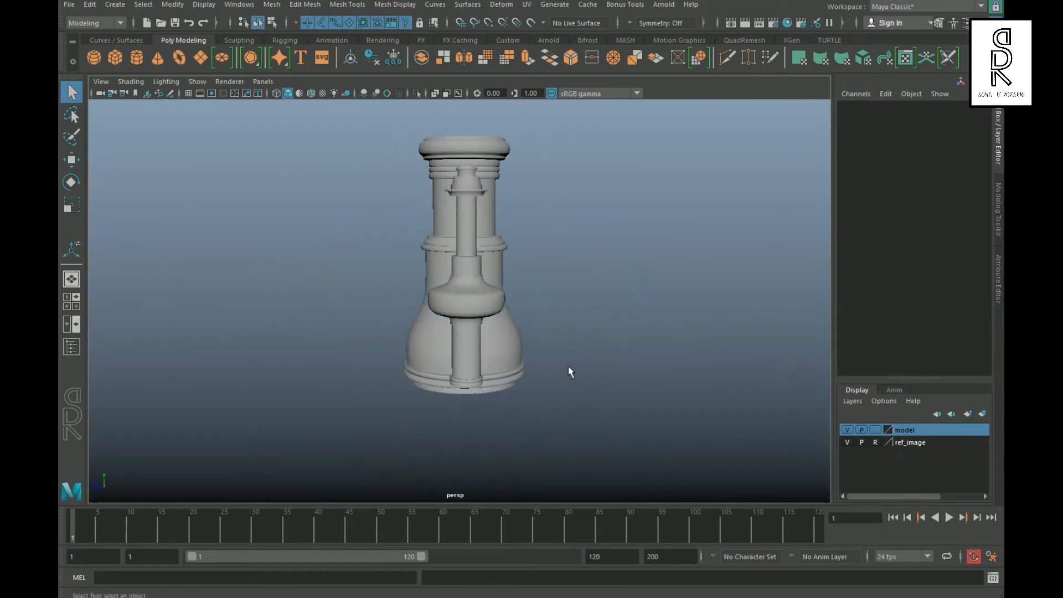
left_click_drag(509, 363, 472, 355, "alt")
Select the faces of the end cap at the base of the centre shaft
key("space")
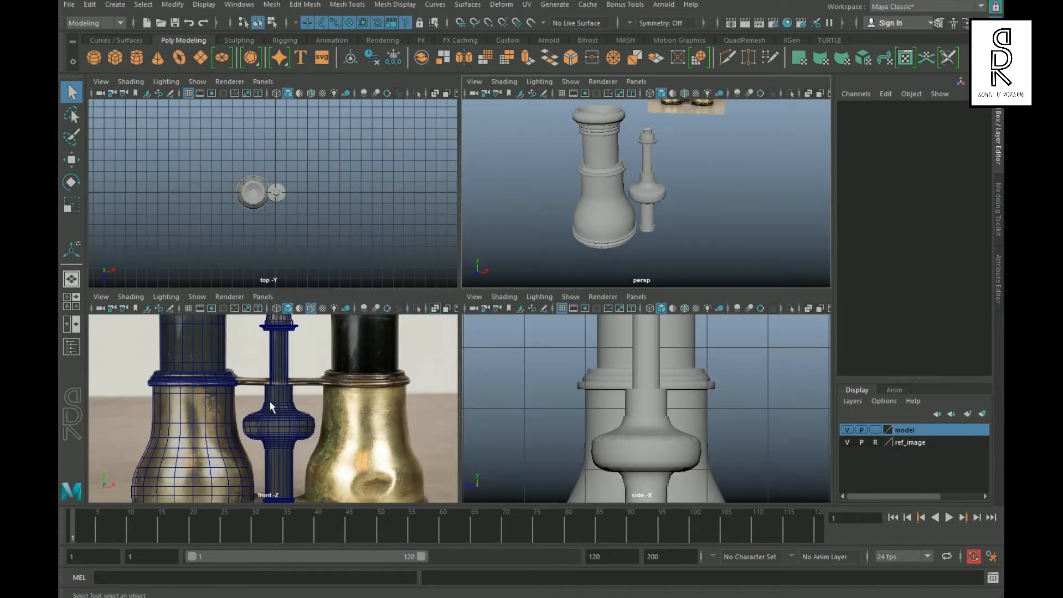
key("space")
scroll(554, 360, "down", 5)
scroll(498, 355, "up", 8)
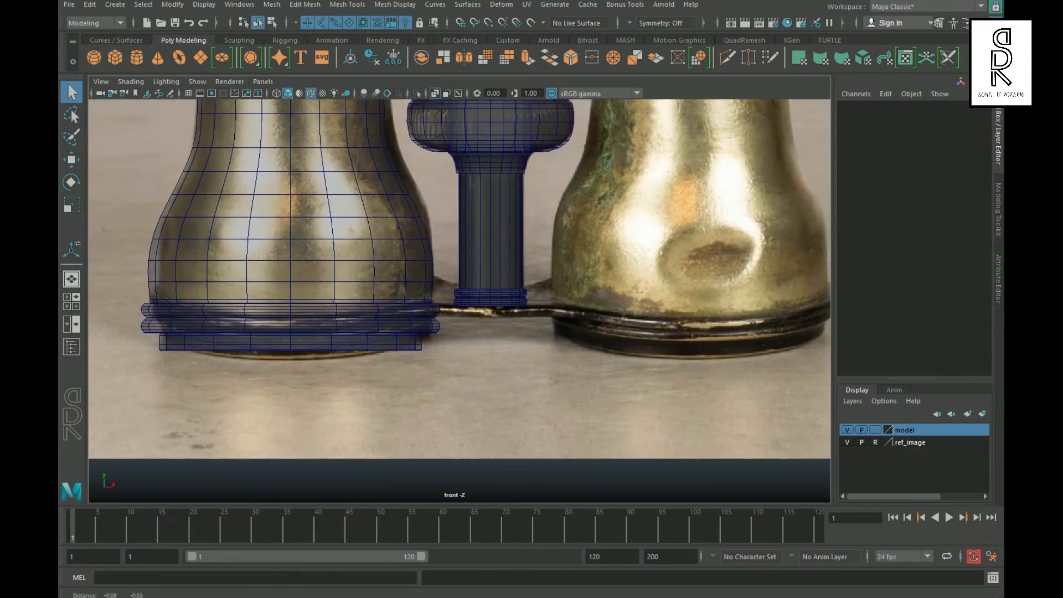
left_click(509, 299)
key("space")
key("space")
left_click_drag(532, 359, 545, 282, "alt")
scroll(545, 283, "up", 8)
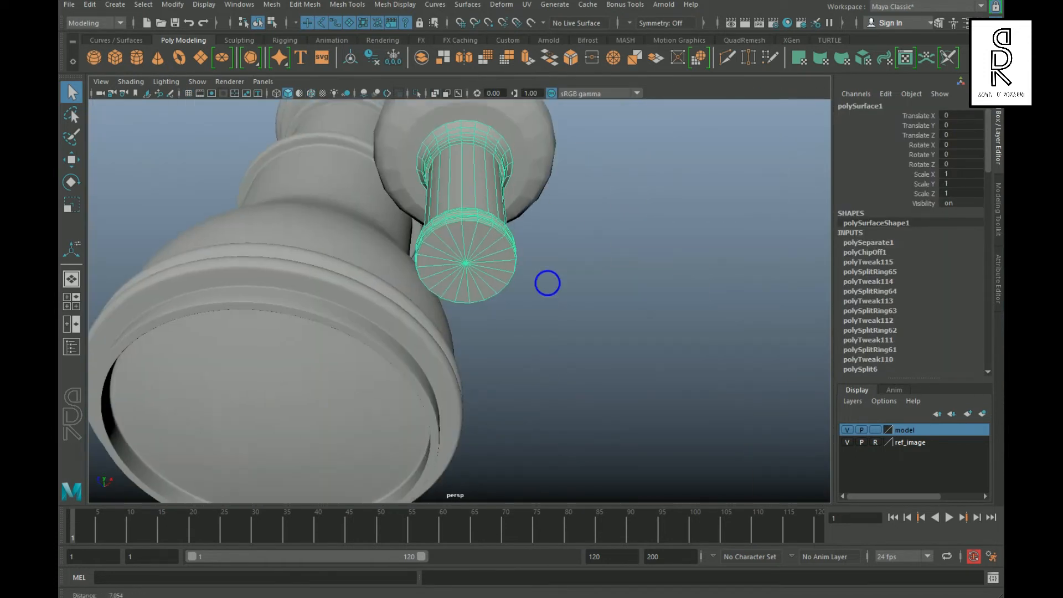
right_click_drag(494, 189, 483, 223)
right_click(473, 221)
left_click(534, 204)
key("space")
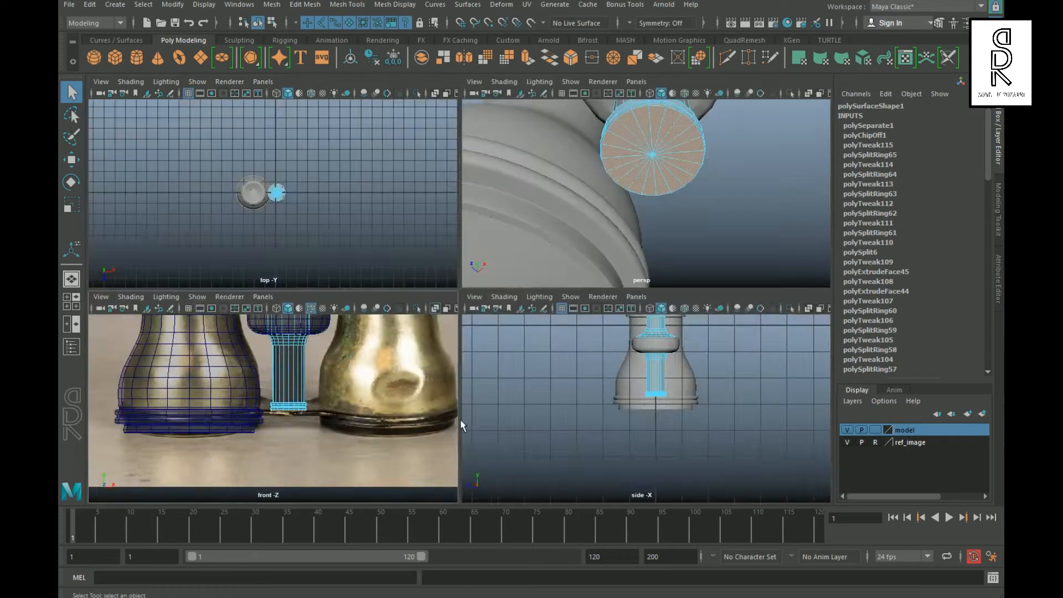
Inset the shaft's bottom cap faces and extrude them down past the lower connecting bar
key("space")
key("r")
right_click_drag(606, 182, 569, 289, "shift")
key("r")
key("w")
left_click_drag(508, 207, 501, 271)
Extrude the shaft's end faces further down and scale them inward to form a tapered tip
key("shift+period")
scroll(505, 260, "up", 5)
right_click_drag(512, 219, 512, 186)
double_click(514, 176)
right_click_drag(287, 190, 254, 216)
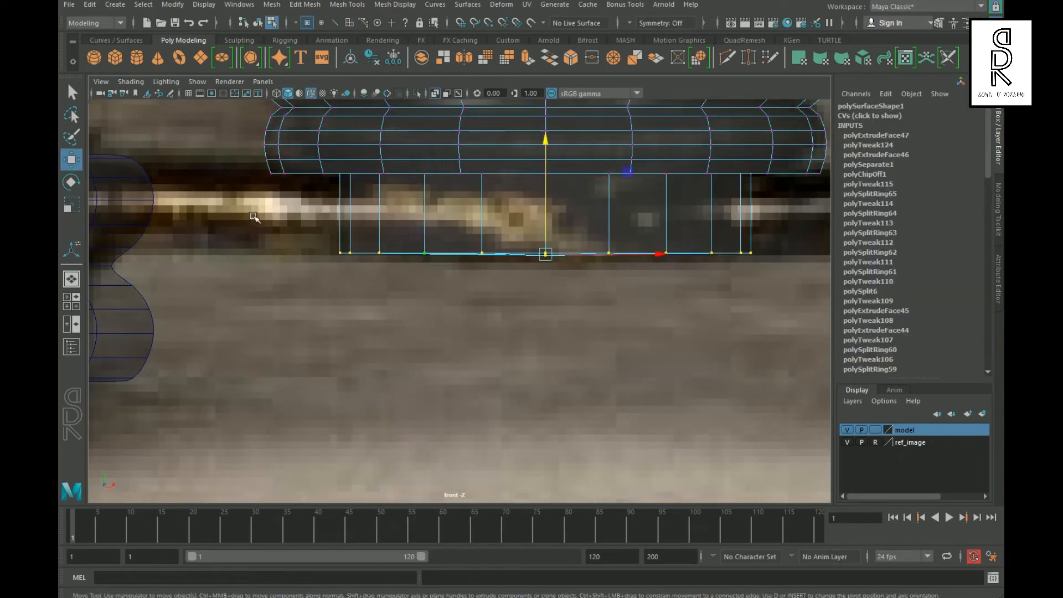
right_click_drag(336, 266, 336, 299)
left_click_drag(304, 193, 847, 219, "ctrl")
middle_click_drag(598, 190, 579, 197, "alt")
right_click_drag(579, 197, 584, 232, "shift")
left_click_drag(631, 340, 634, 404)
key("r")
left_click_drag(527, 325, 376, 336)
Widen the shaft's tapered end and bevel the edge loop just above it
left_click_drag(527, 294, 570, 294)
double_click(498, 261)
key("ctrl+b")
double_click(499, 268)
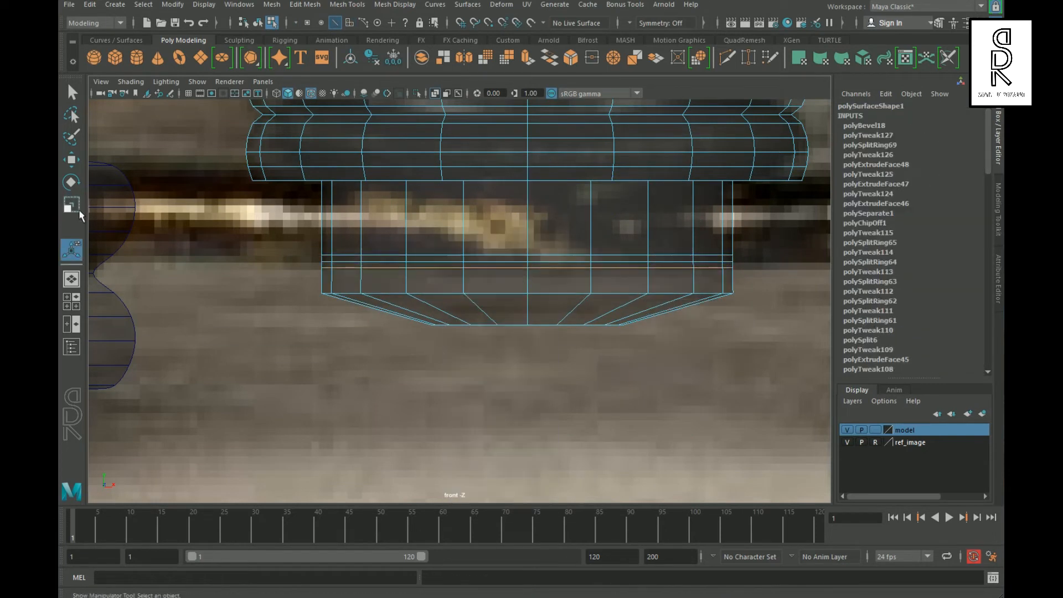
Add edge loops around the shaft's lower end and scale them to shape its ring profile
right_click_drag(561, 319, 515, 355, "ctrl")
left_click_drag(527, 308, 551, 313)
left_click(403, 280)
right_click_drag(515, 288, 538, 333, "ctrl")
left_click_drag(527, 281, 535, 281)
Extrude the bottom faces of the shaft's tip down and scale them inward
right_click_drag(494, 269, 375, 274)
left_click_drag(363, 354, 681, 318)
right_click_drag(508, 269, 512, 303)
left_click_drag(285, 282, 770, 316, "ctrl")
right_click_drag(609, 283, 610, 319, "shift")
left_click(74, 161)
left_click_drag(527, 214, 527, 230)
left_click(72, 206)
left_click_drag(527, 340, 474, 341)
Scale an edge loop near the shaft's bottom outward to round the tip, and return to the perspective view
right_click_drag(480, 372, 480, 339)
double_click(479, 339)
middle_click_drag(480, 339, 574, 338)
key("space")
key("space")
key("F9")
key("w")
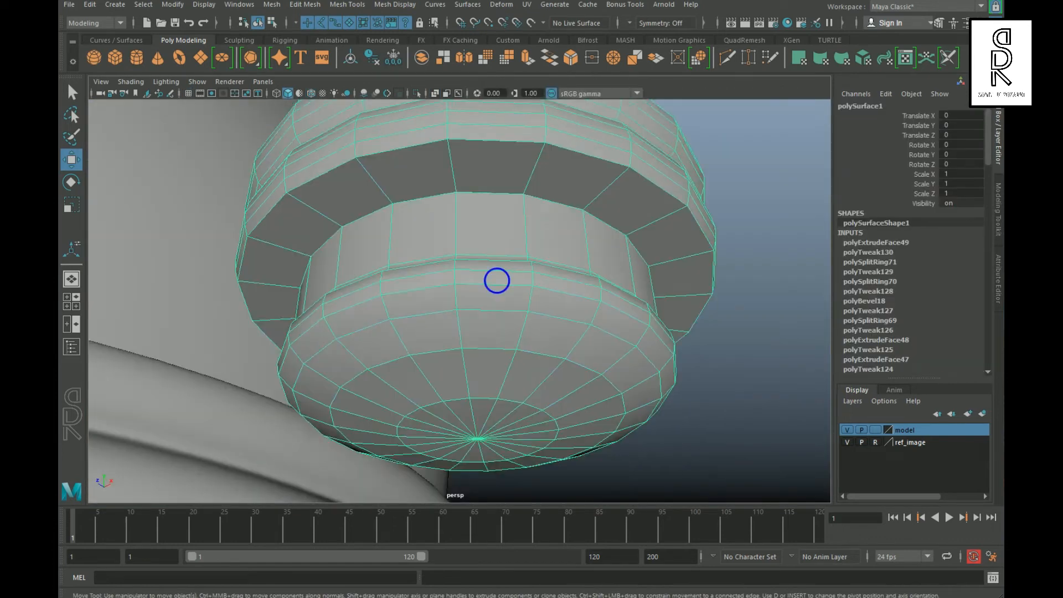
Bevel the hard edge loops around the shaft's lower ring and beneath the focusing wheel with a fraction of 0.2
right_click_drag(550, 165, 616, 164, "shift")
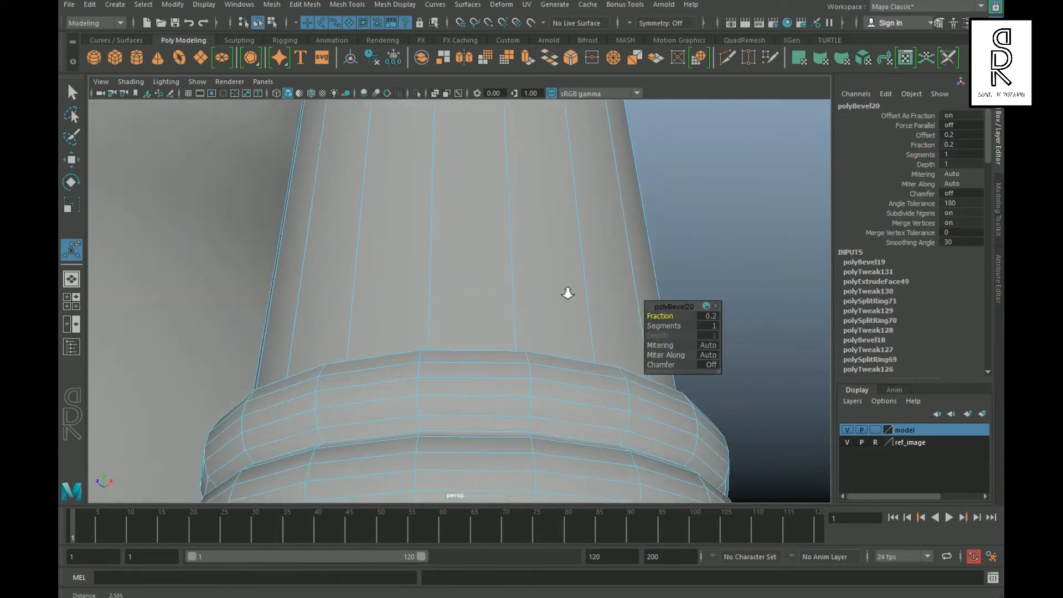
scroll(567, 292, "up", 5)
right_click_drag(504, 238, 569, 244, "shift")
right_click_drag(570, 244, 581, 245, "shift")
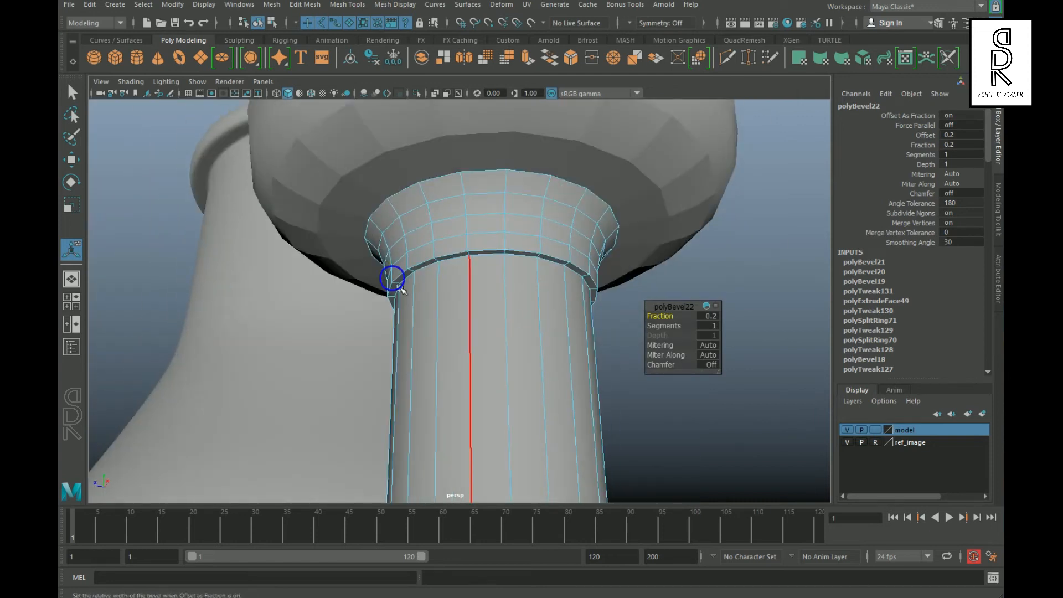
Bevel the edge loops where the shaft, sleeve and flared collar meet above the focusing wheel
right_click_drag(527, 185, 581, 178, "shift")
left_click_drag(551, 161, 387, 275, "alt")
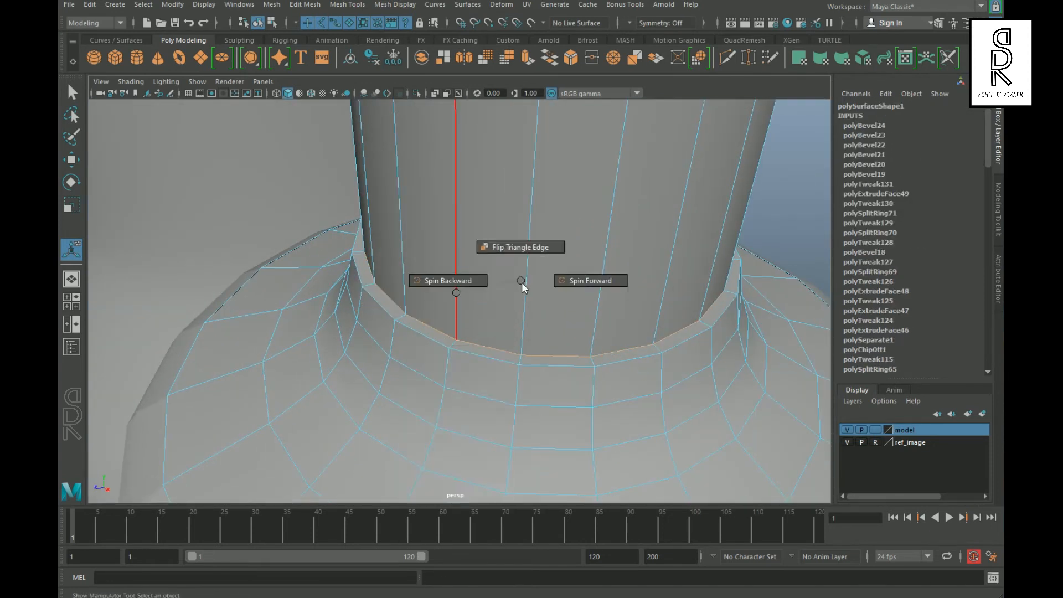
right_click_drag(521, 283, 527, 295, "shift")
right_click_drag(469, 300, 469, 300, "shift")
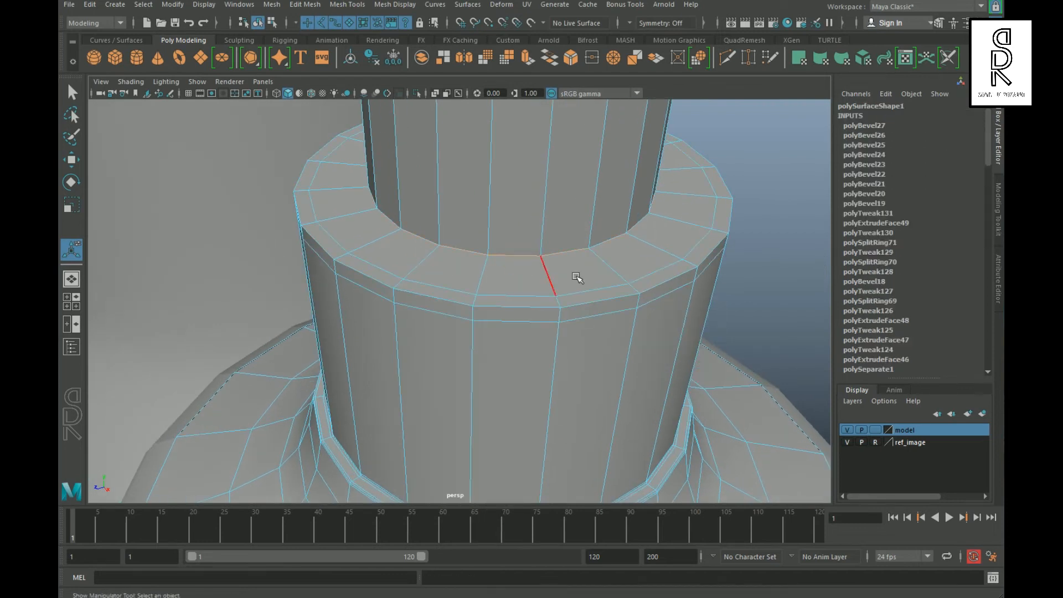
right_click_drag(603, 301, 614, 311, "shift")
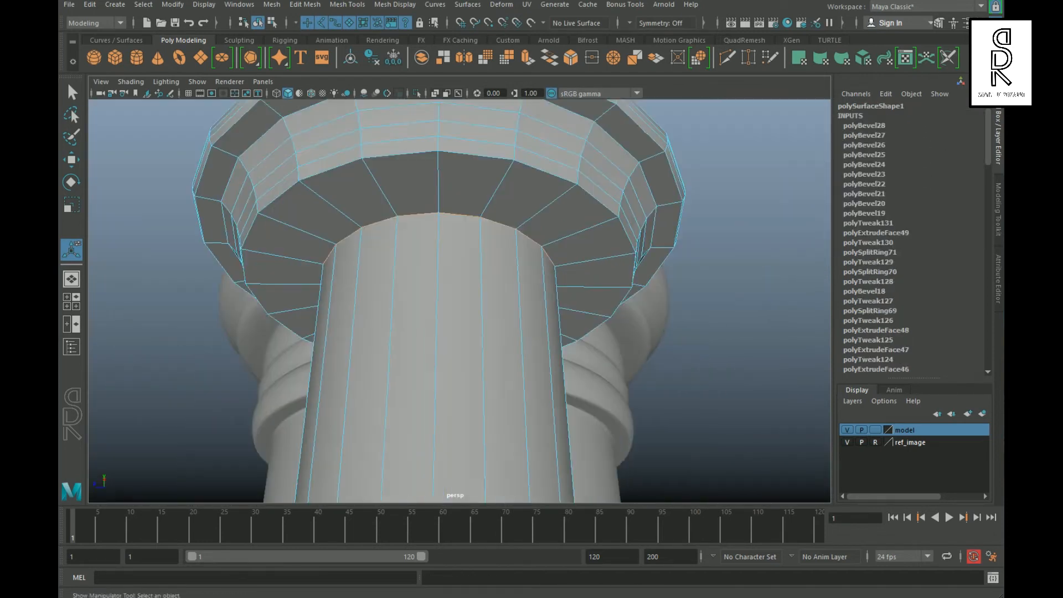
Bevel the sharp edge loops on the shaft's upper flange, domed cap and flared collar rim
scroll(563, 281, "up", 3)
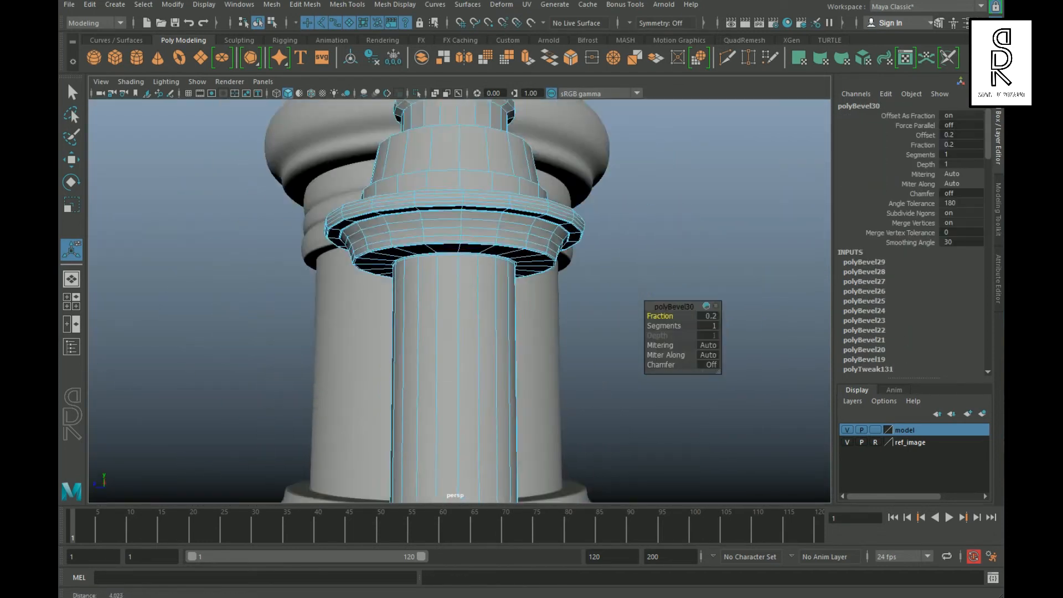
scroll(460, 299, "up", 5)
right_click_drag(515, 161, 516, 161, "shift")
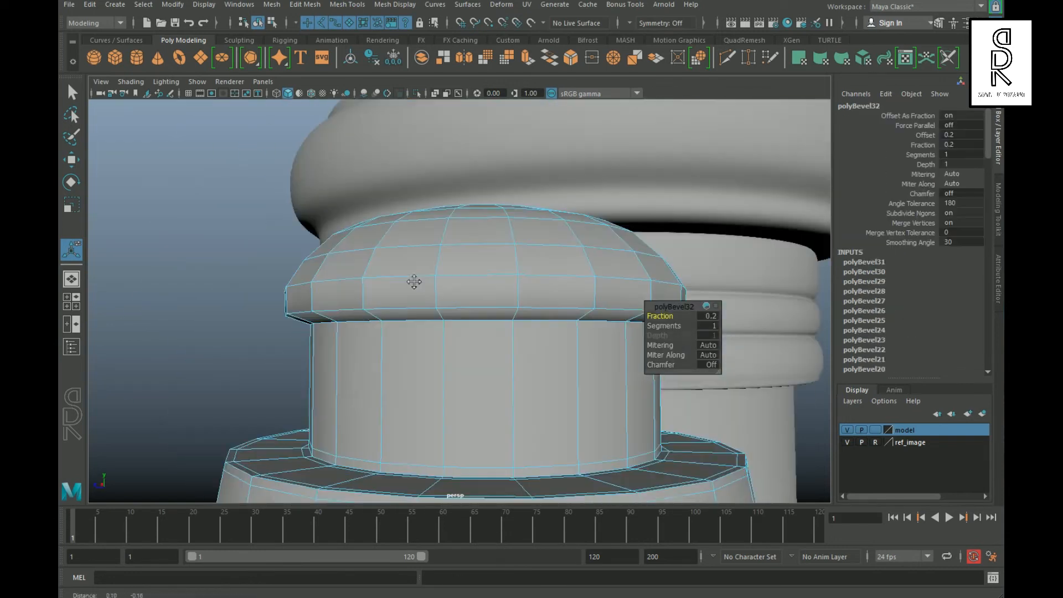
scroll(558, 323, "up", 3)
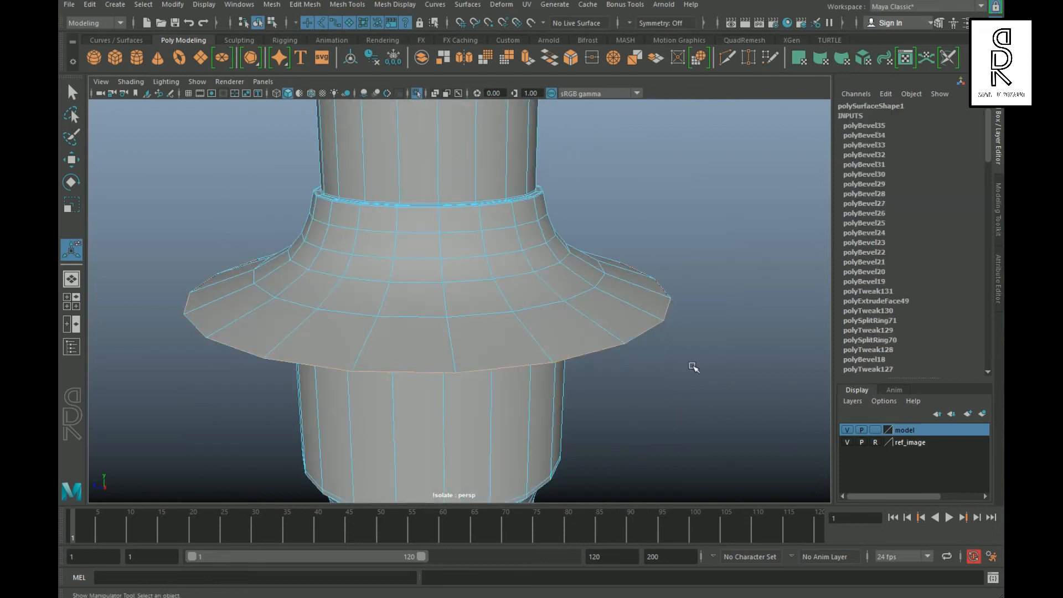
right_click_drag(656, 326, 671, 316, "shift")
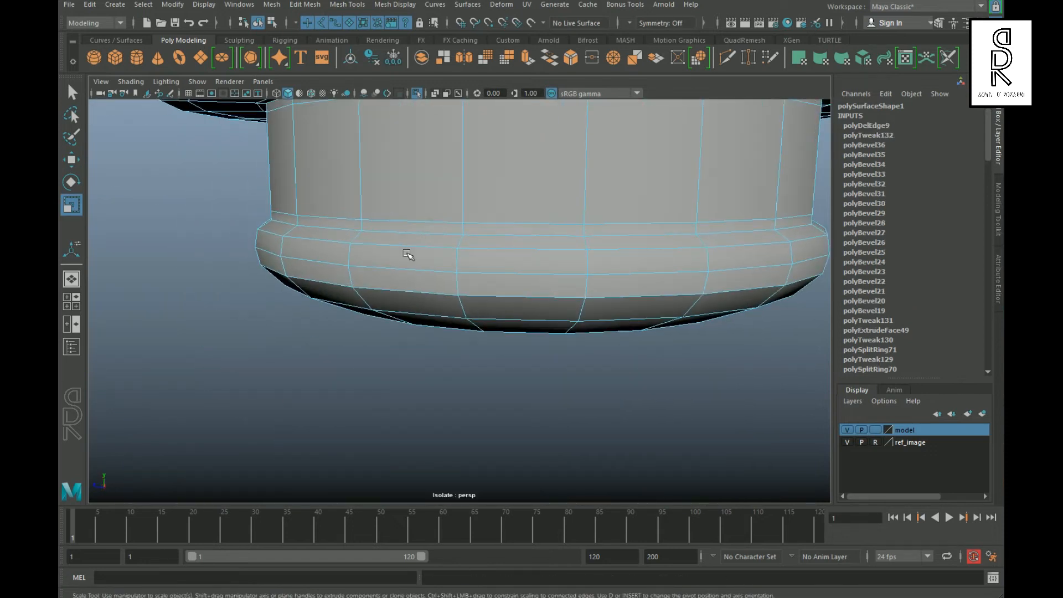
Bevel the remaining edge loop on the shaft's lower ring
left_click(476, 251)
right_click(477, 260, "shift")
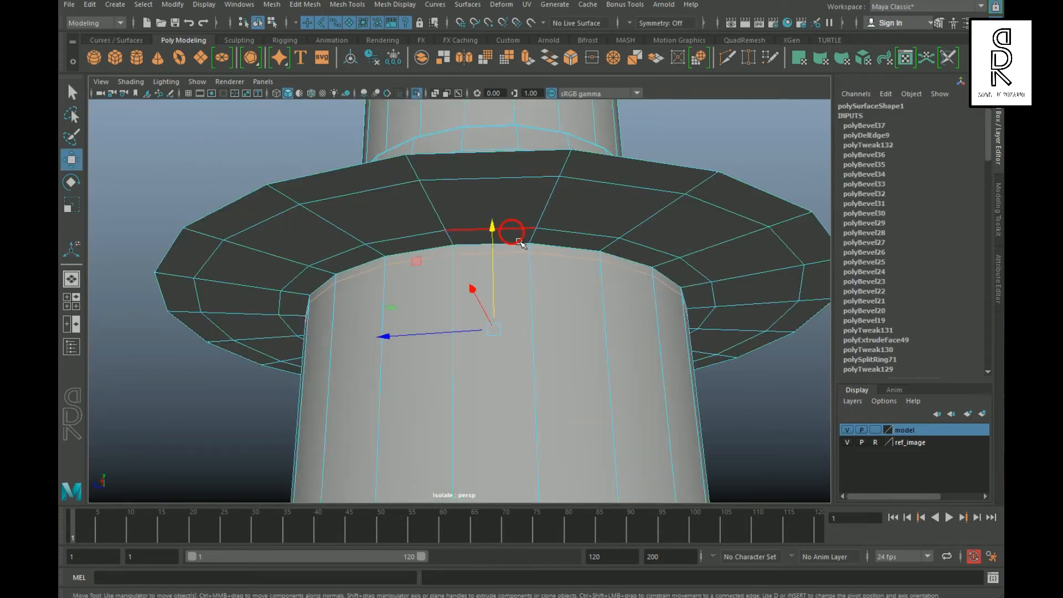
left_click_drag(634, 247, 555, 337, "alt")
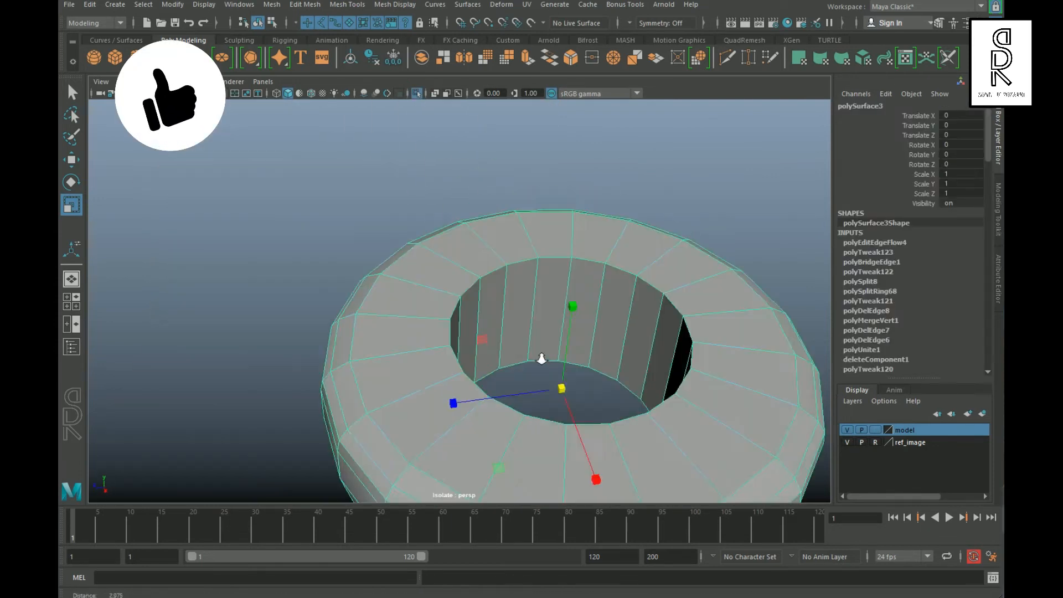
Bevel the focusing wheel's edges with a fraction of 0.2 and turn on its smooth preview
right_click(570, 313, "shift")
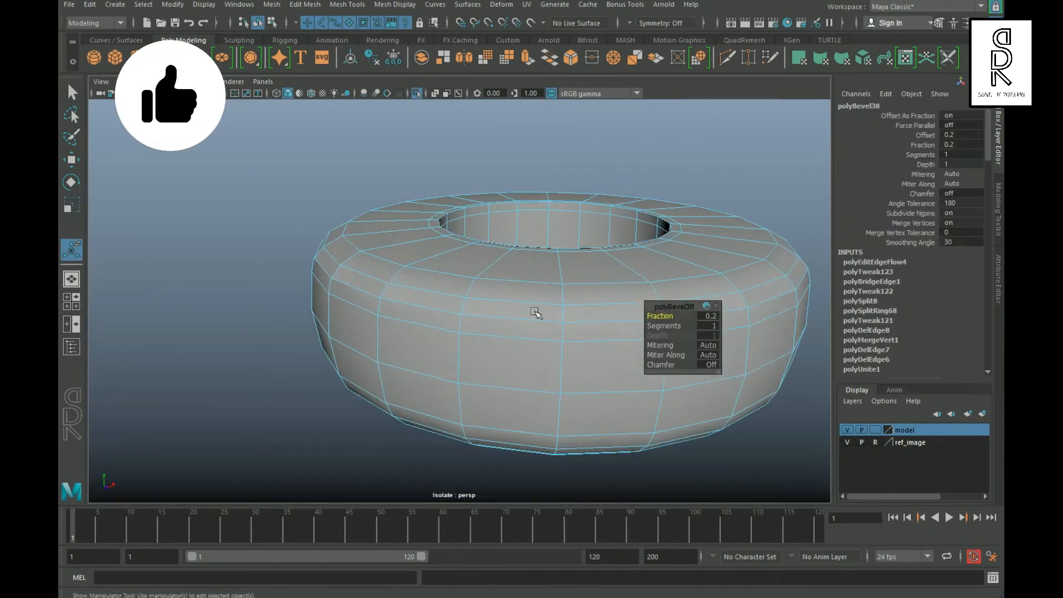
key("3")
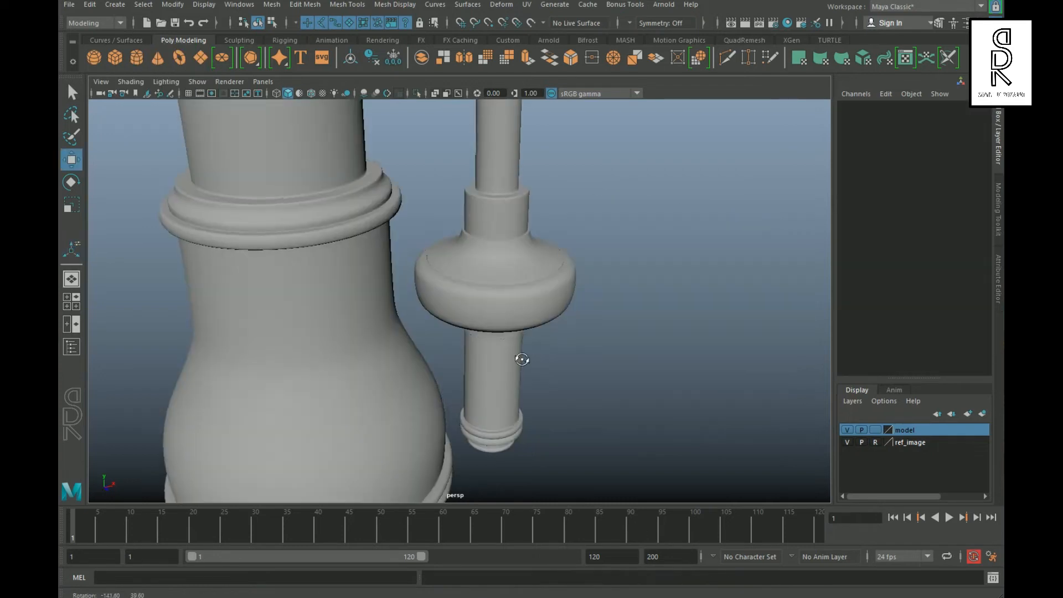
right_click_drag(519, 359, 462, 389, "alt")
key("space")
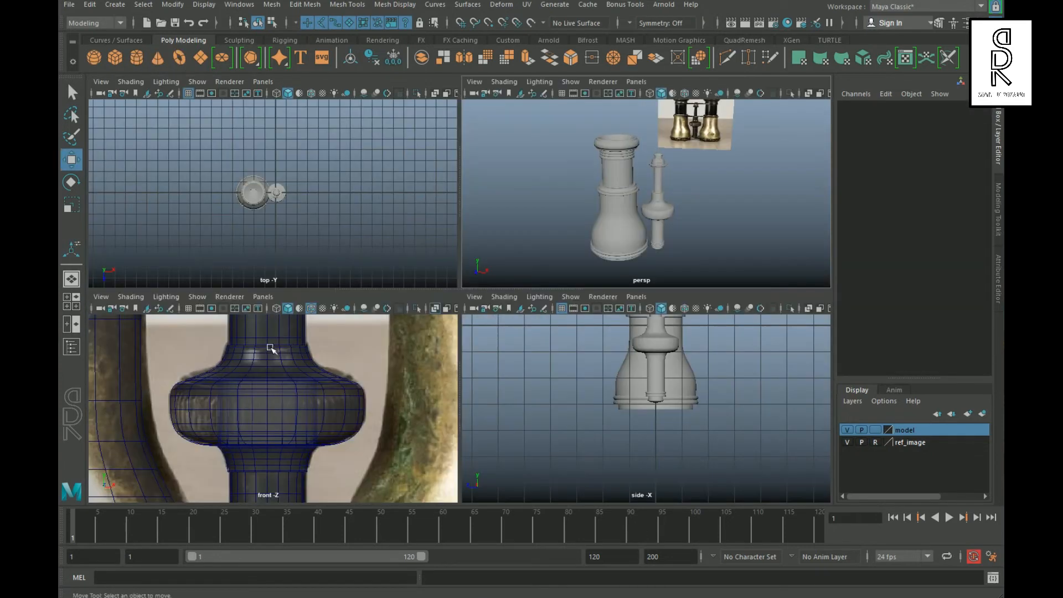
Select the faces on the inner side of the barrel's upper ring, level with the reference's top connecting bar
key("space")
right_click_drag(403, 374, 182, 354, "alt")
middle_click_drag(432, 363, 432, 426, "alt")
right_click_drag(432, 427, 676, 380, "alt")
middle_click_drag(678, 382, 689, 364, "alt")
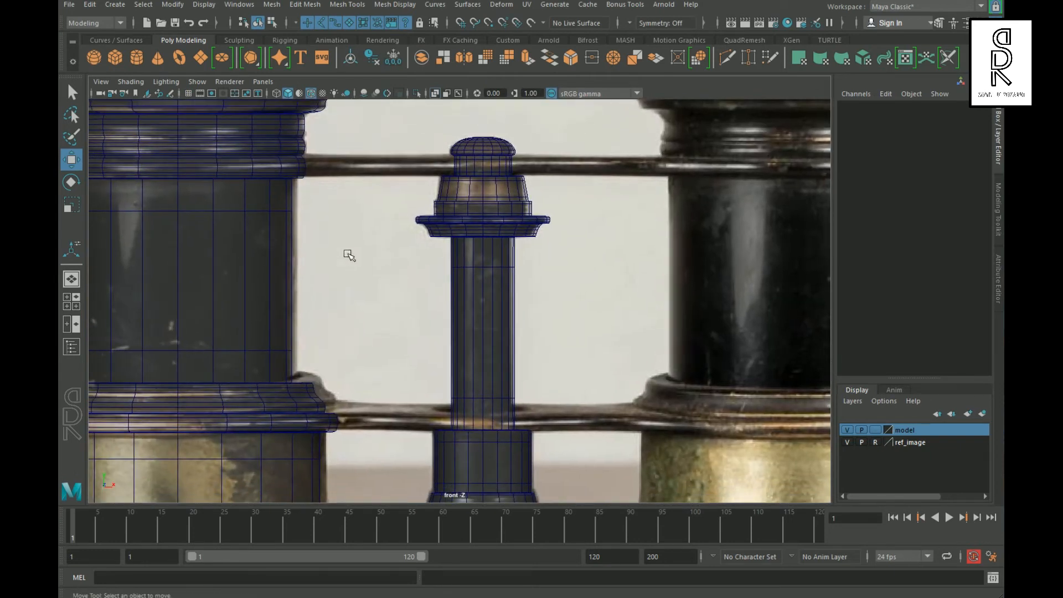
left_click(297, 185)
right_click_drag(297, 185, 543, 309, "alt")
middle_click_drag(542, 310, 559, 319, "alt")
scroll(482, 218, "up", 2)
right_click_drag(474, 233, 482, 261)
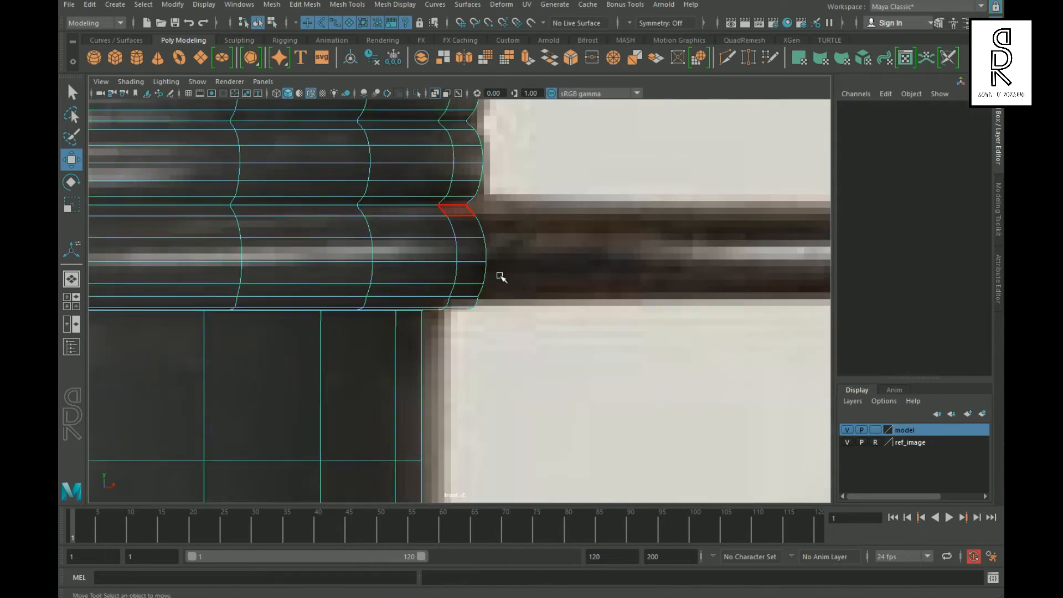
left_click_drag(518, 312, 519, 314)
key("r")
scroll(471, 266, "up", 1)
middle_click_drag(424, 210, 382, 249, "alt")
left_click_drag(400, 347, 399, 347, "shift")
Extrude the upper ring's inner faces toward the centre shaft to form the top connecting bar
right_click_drag(758, 415, 639, 372, "alt")
middle_click_drag(614, 368, 552, 368, "alt")
right_click_drag(448, 330, 344, 330, "shift")
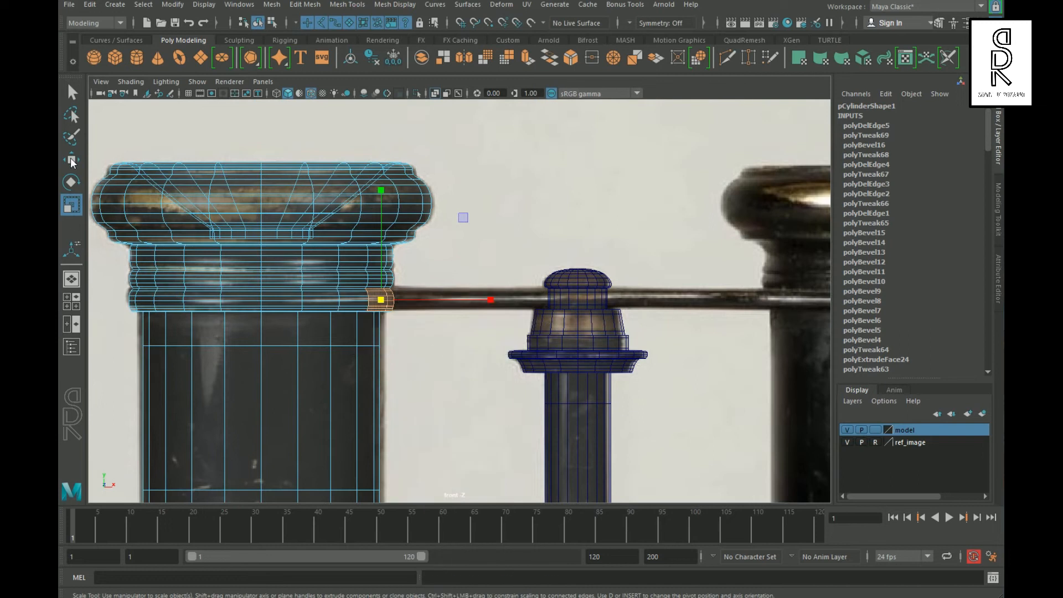
left_click(71, 162)
key("1")
left_click_drag(515, 311, 648, 311)
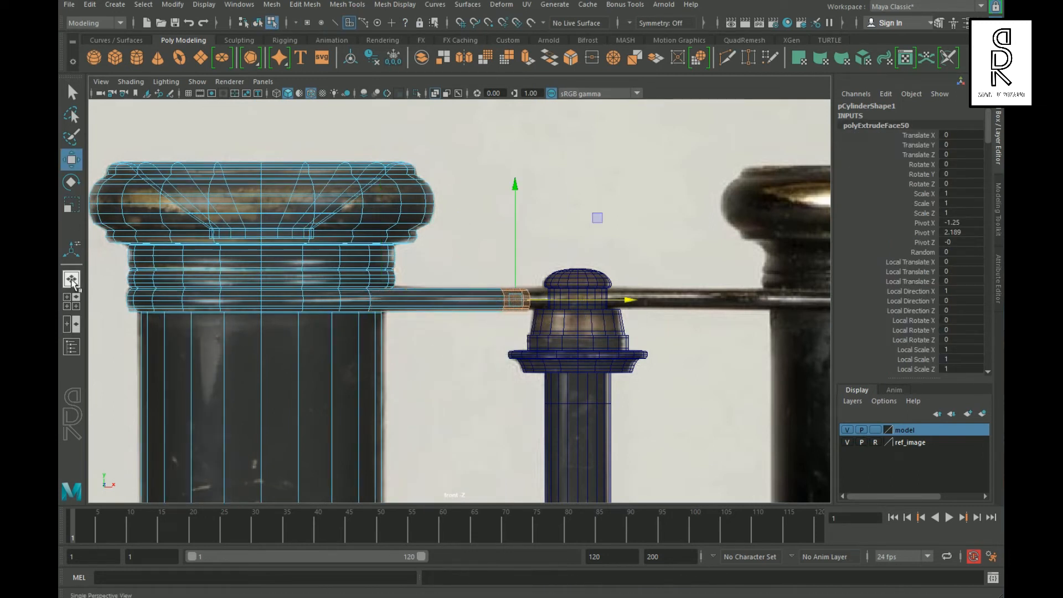
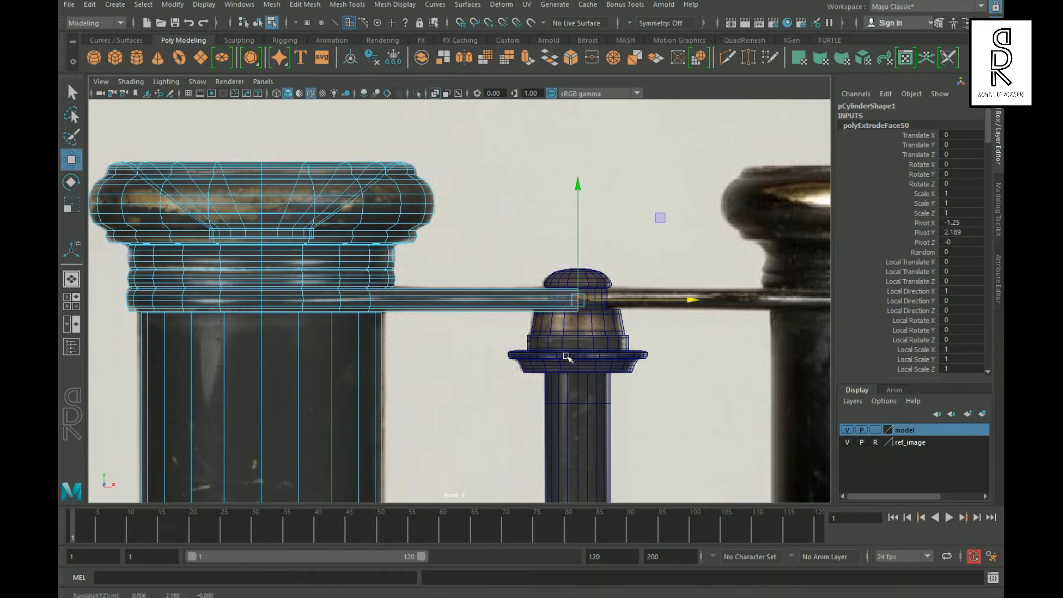
Delete the end faces of the top connecting bar and return to object selection
key("space")
key("space")
left_click_drag(673, 284, 647, 379, "alt")
key("r")
key("Delete")
left_click_drag(548, 387, 647, 266, "alt")
right_click_drag(510, 233, 600, 182)
left_click(600, 183)
left_click_drag(600, 183, 575, 277, "alt")
Extrude the inner faces of the barrel's middle ring to the centre shaft to form the middle connecting bar
key("space")
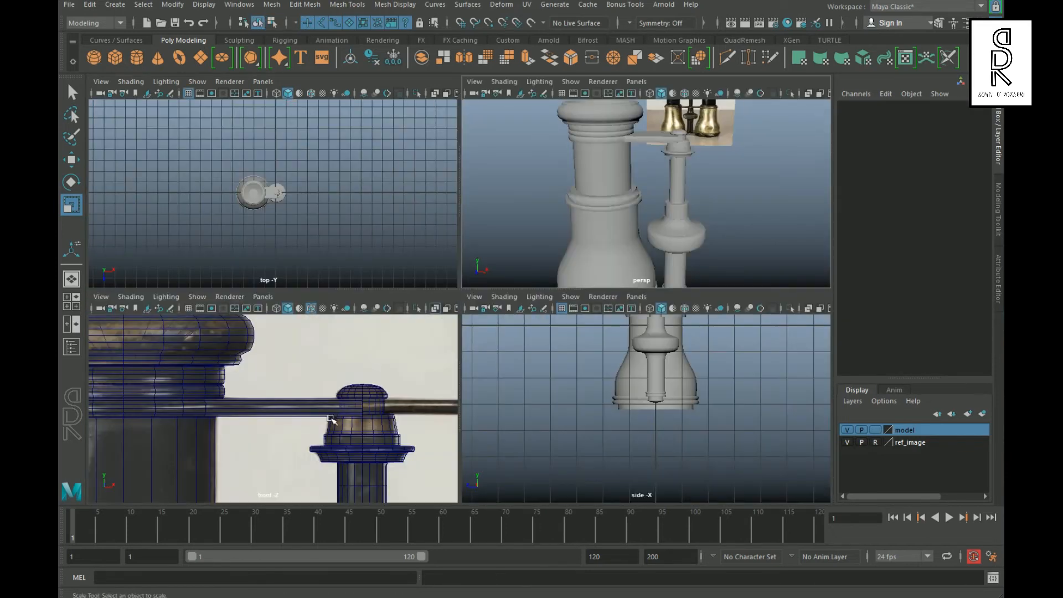
key("space")
scroll(331, 419, "up", 5)
right_click_drag(463, 247, 451, 269)
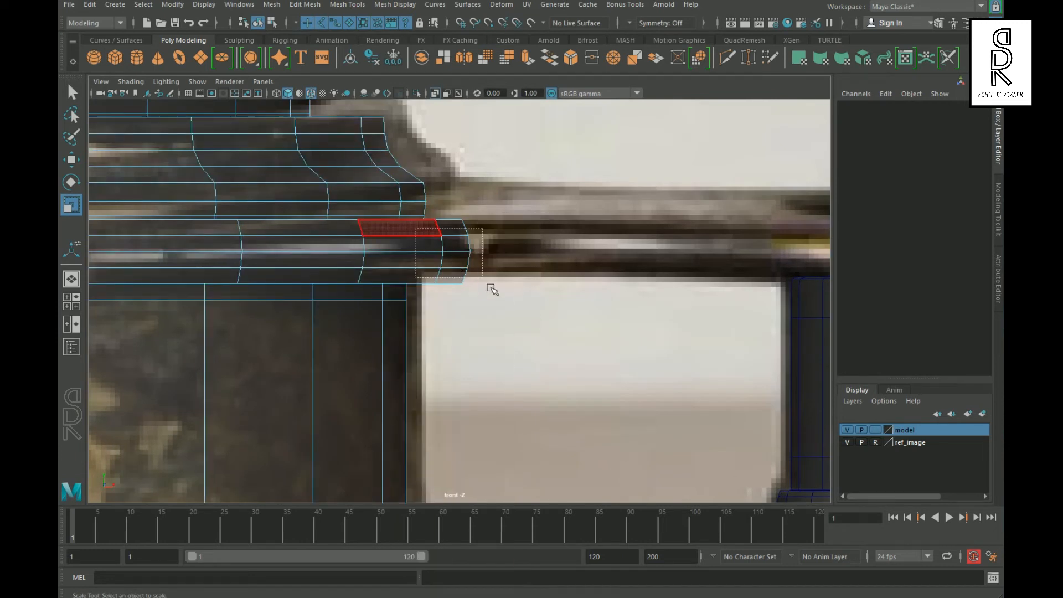
left_click_drag(493, 279, 496, 281)
scroll(495, 281, "down", 5)
right_click_drag(500, 221, 498, 255, "shift")
key("w")
left_click_drag(563, 291, 677, 297)
scroll(553, 282, "up", 3)
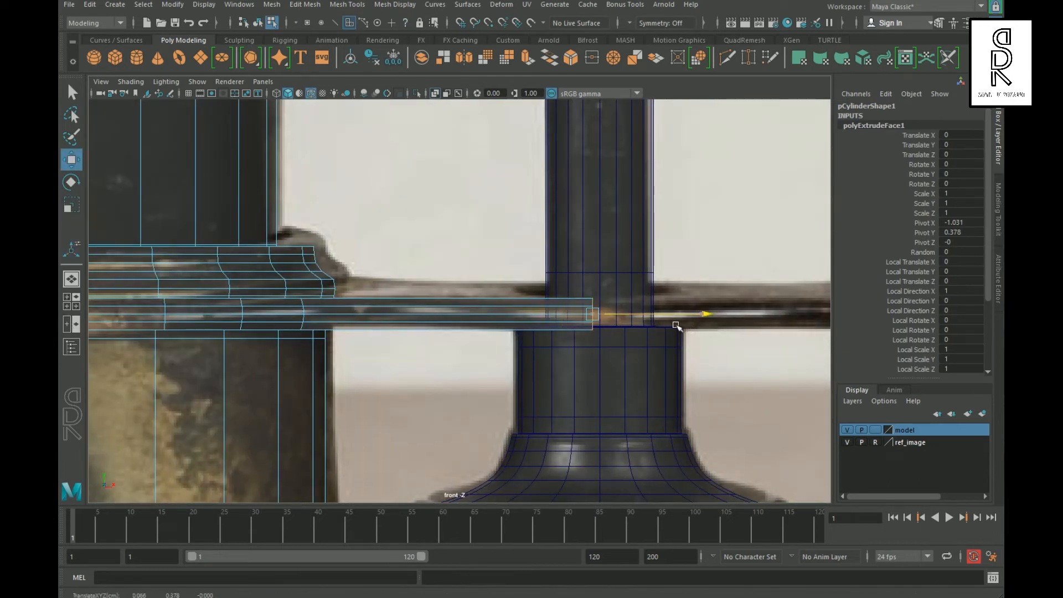
left_click(527, 259)
scroll(525, 310, "down", 6)
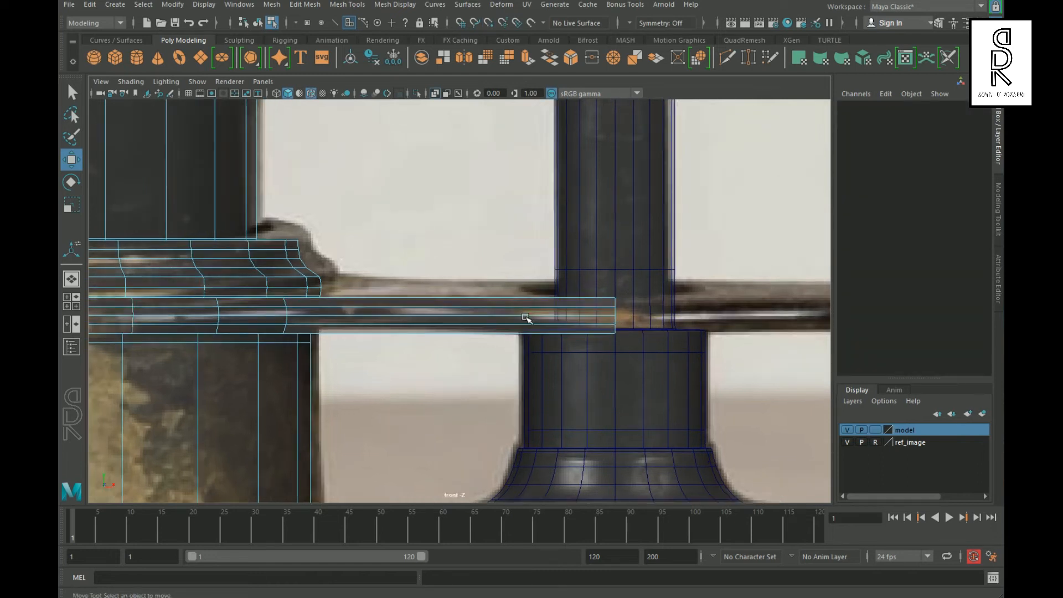
Extrude the inner faces of the barrel's base ring to the centre shaft to form the bottom connecting bar
scroll(527, 348, "up", 6)
scroll(528, 349, "up", 2)
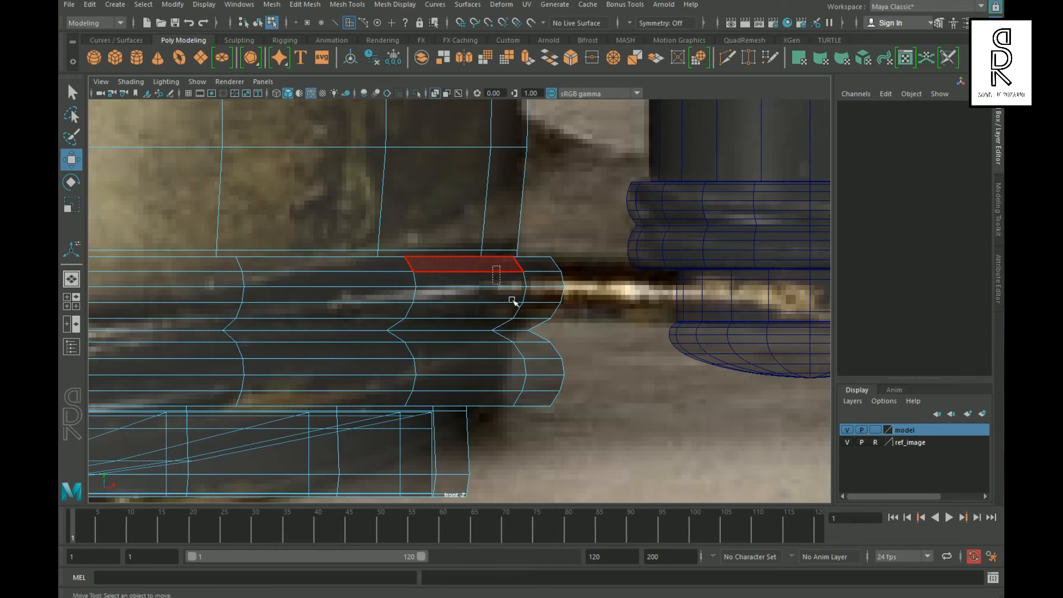
left_click_drag(556, 332, 555, 333)
key("ctrl+e")
scroll(555, 333, "down", 3)
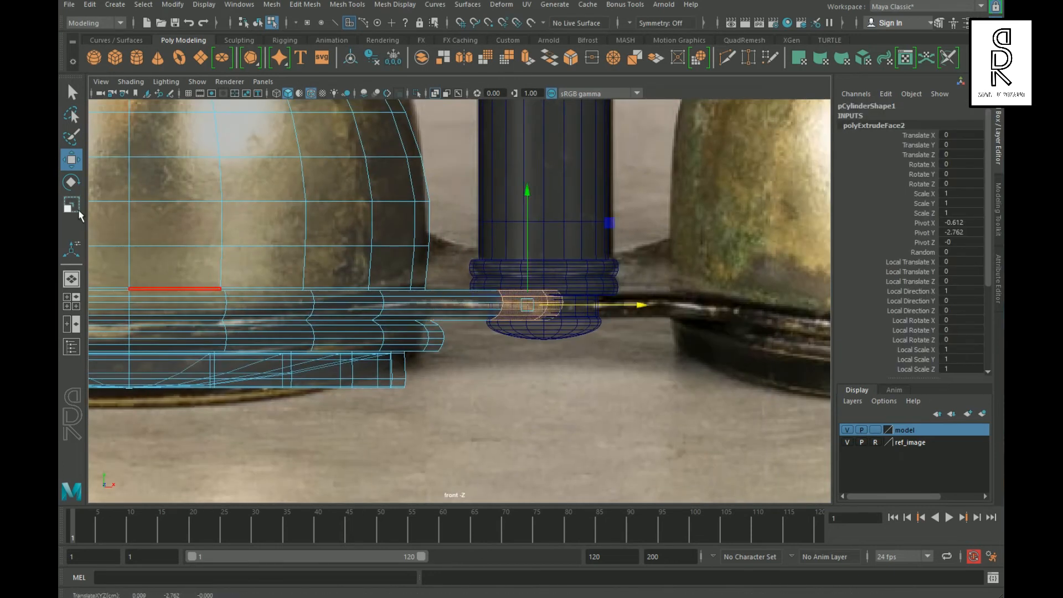
left_click(71, 160)
left_click(636, 398)
key("space")
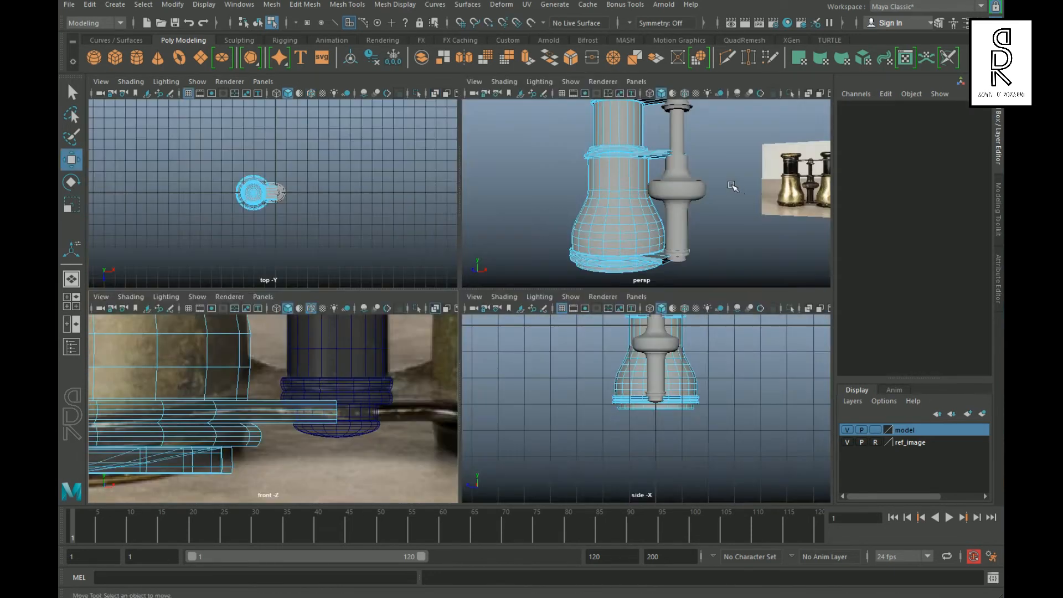
Examine the isolated barrel and its three connecting bars from several sides
key("space")
scroll(669, 375, "down", 5)
left_click_drag(603, 343, 669, 374, "alt")
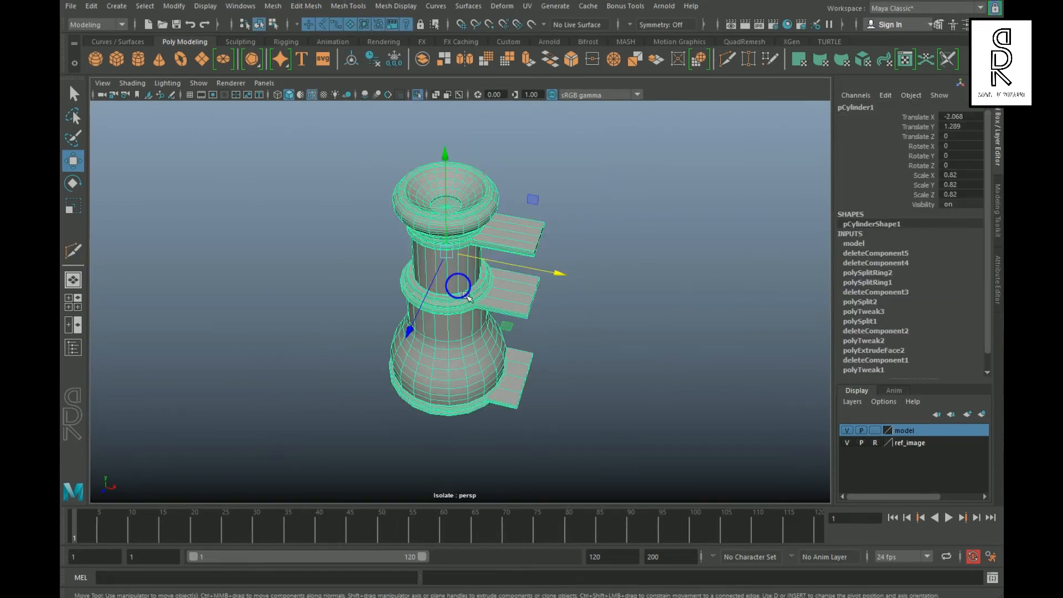
scroll(472, 374, "up", 4)
left_click_drag(577, 337, 615, 265, "alt")
scroll(615, 264, "down", 3)
key("space")
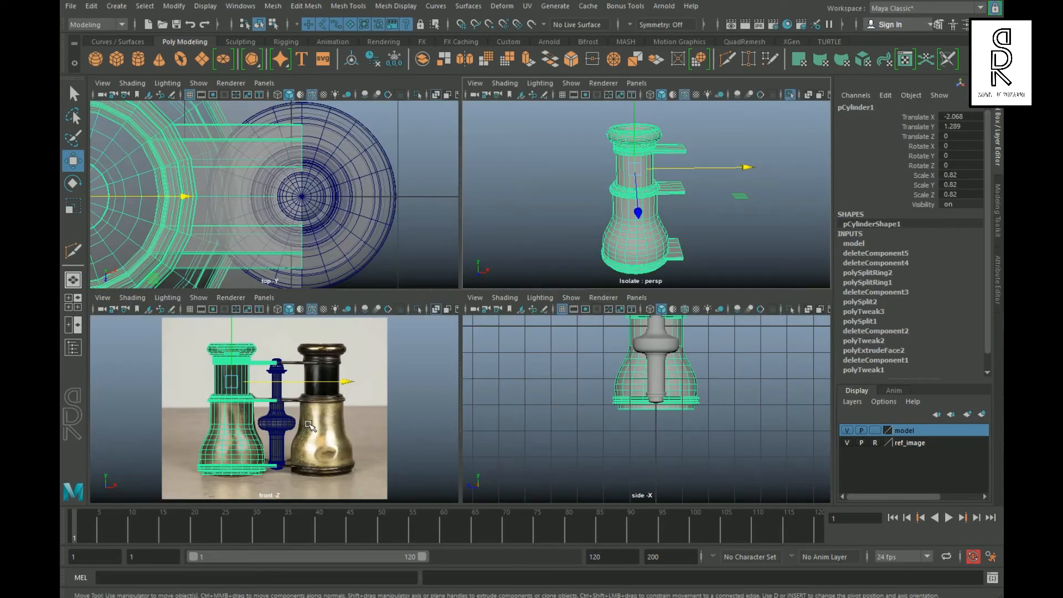
Move the barrel's pivot onto the centre shaft's axis and freeze the barrel's transformations
key("space")
scroll(540, 340, "up", 4)
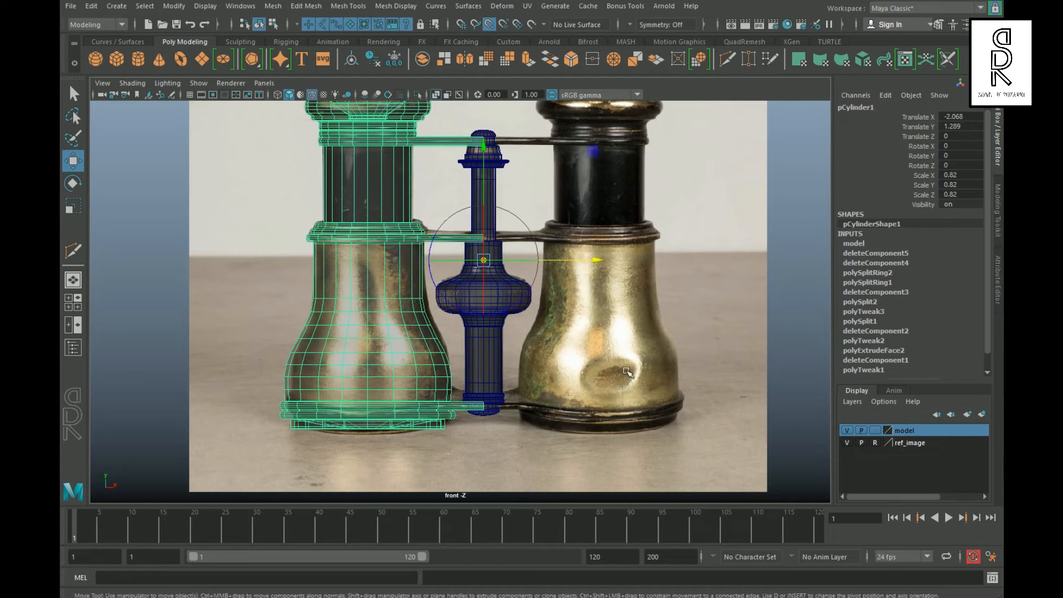
scroll(573, 355, "up", 2)
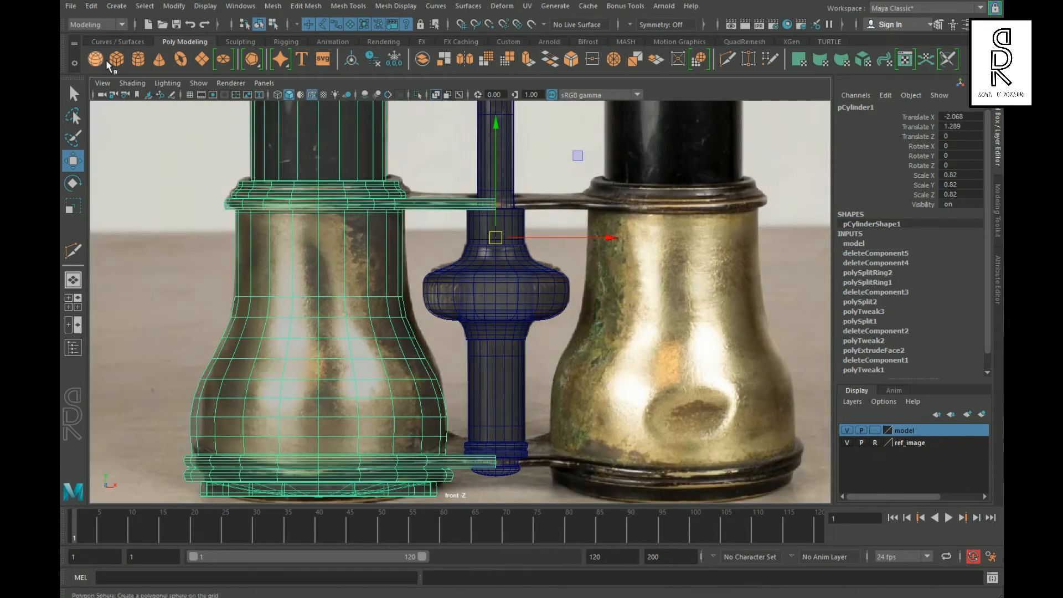
left_click(174, 5)
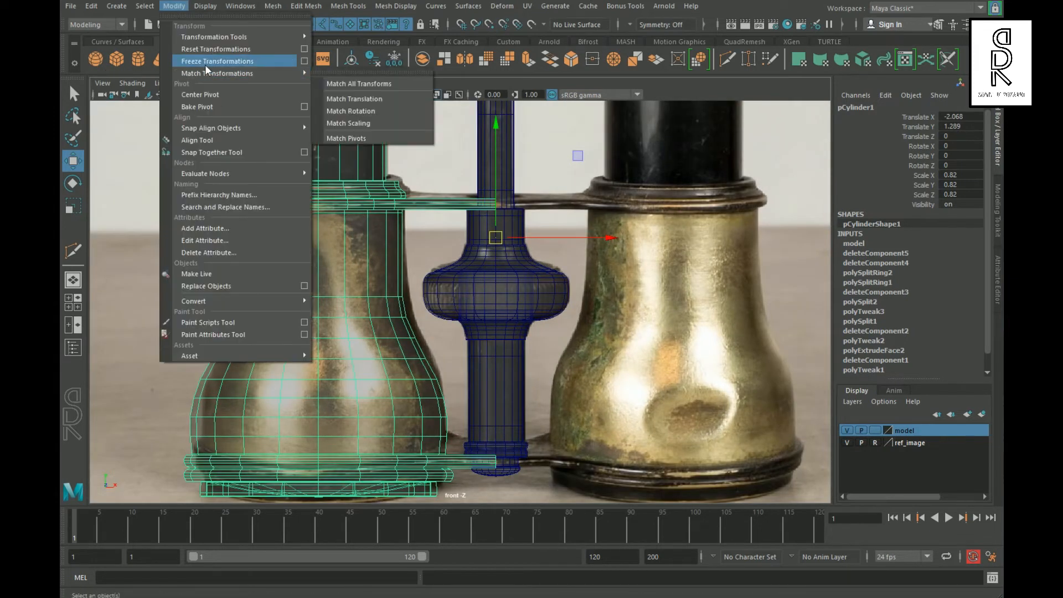
left_click(217, 61)
left_click(548, 371)
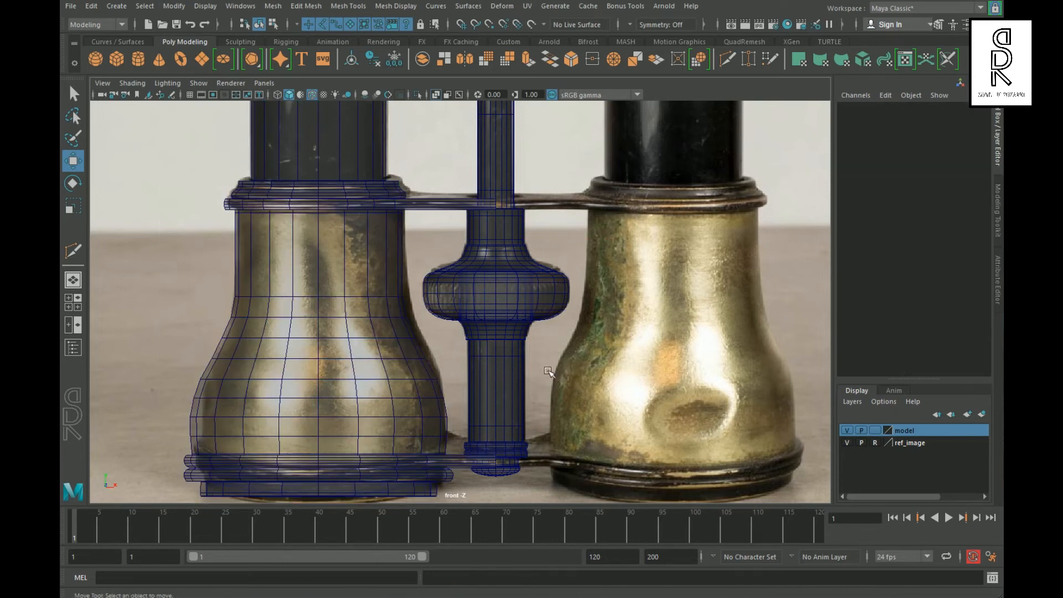
key("space")
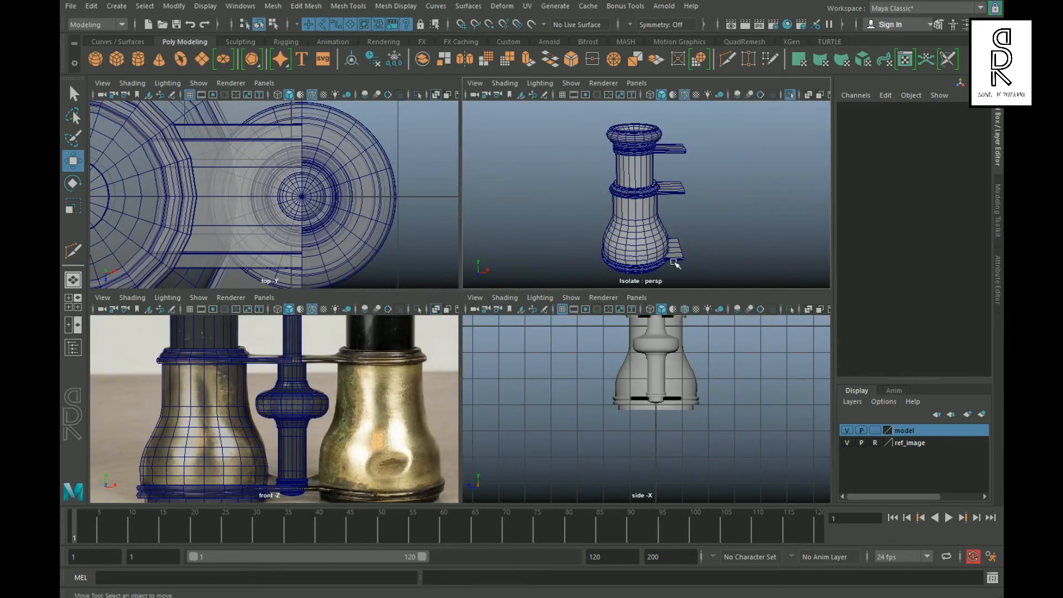
Insert a Multi-Cut edge loop around the top connecting bar close to its junction with the barrel ring
key("space")
left_click(612, 320)
left_click(529, 297)
right_click_drag(603, 265, 652, 250, "alt")
middle_click_drag(652, 250, 637, 354, "alt")
right_click_drag(637, 354, 714, 276, "alt")
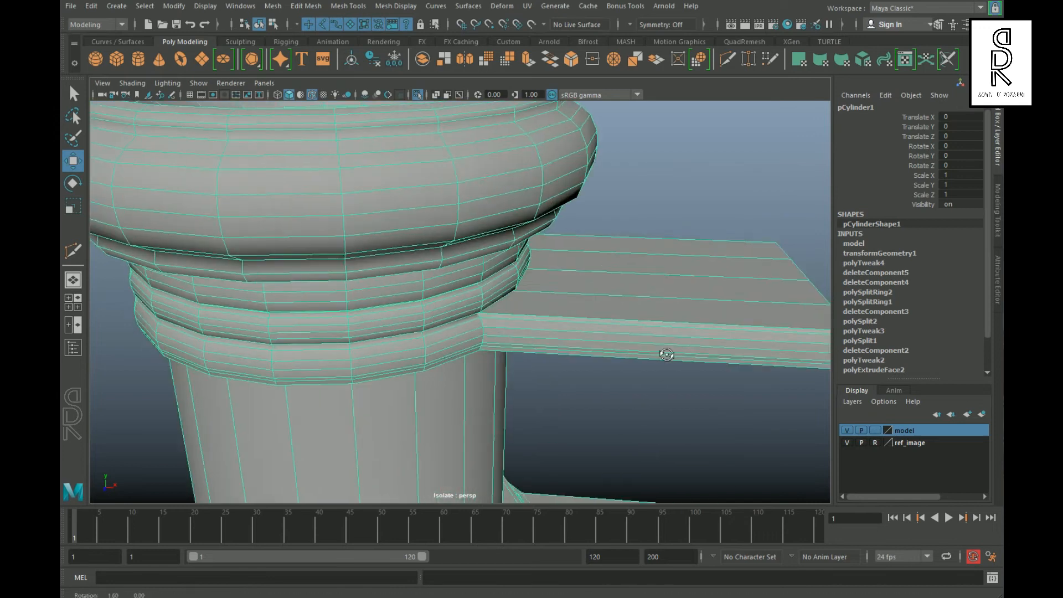
left_click_drag(714, 277, 643, 262, "alt")
right_click_drag(643, 264, 576, 270, "shift")
left_click(490, 303)
left_click(413, 348, "ctrl")
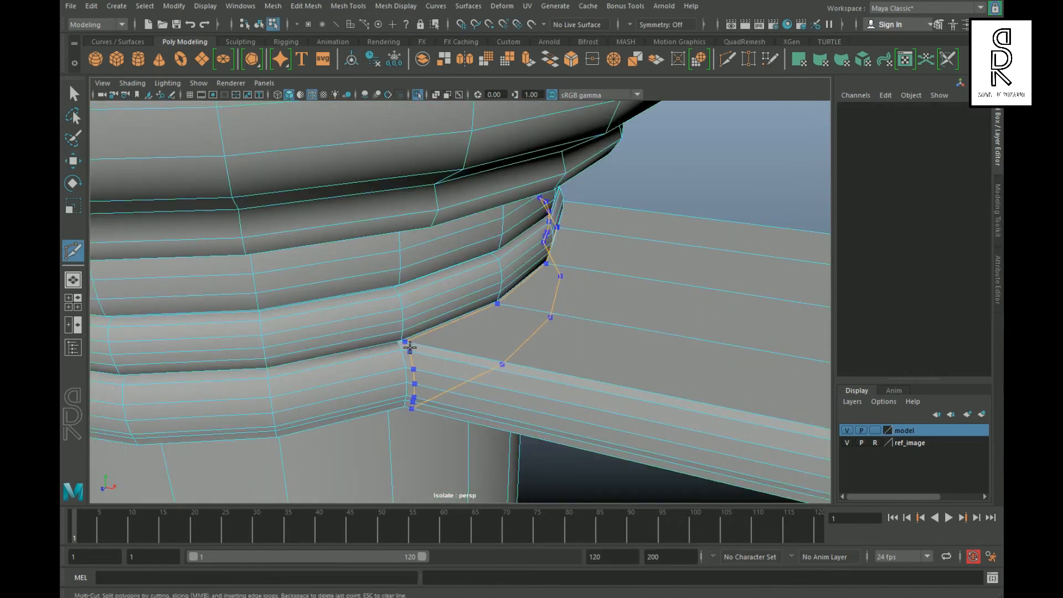
Insert supporting edge loops around the middle and bottom connecting bars close to their junctions with the barrel
right_click_drag(642, 404, 487, 398, "alt")
middle_click_drag(487, 399, 481, 227, "alt")
right_click_drag(481, 227, 648, 232, "alt")
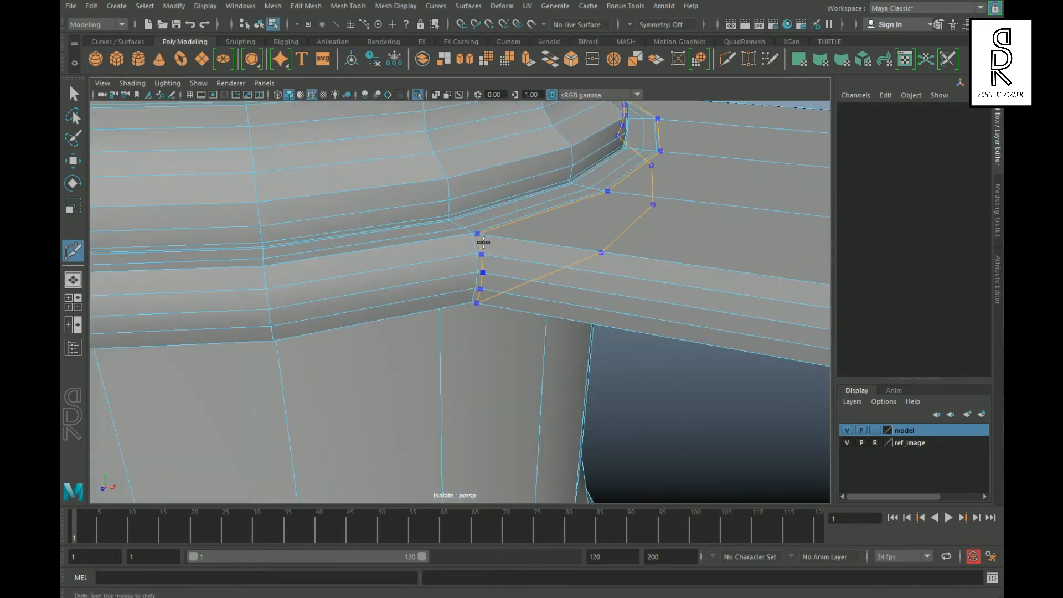
right_click_drag(630, 321, 498, 310, "alt")
middle_click_drag(531, 443, 562, 266, "alt")
left_click(564, 315)
middle_click_drag(562, 388, 520, 232, "alt")
right_click_drag(520, 233, 664, 232, "alt")
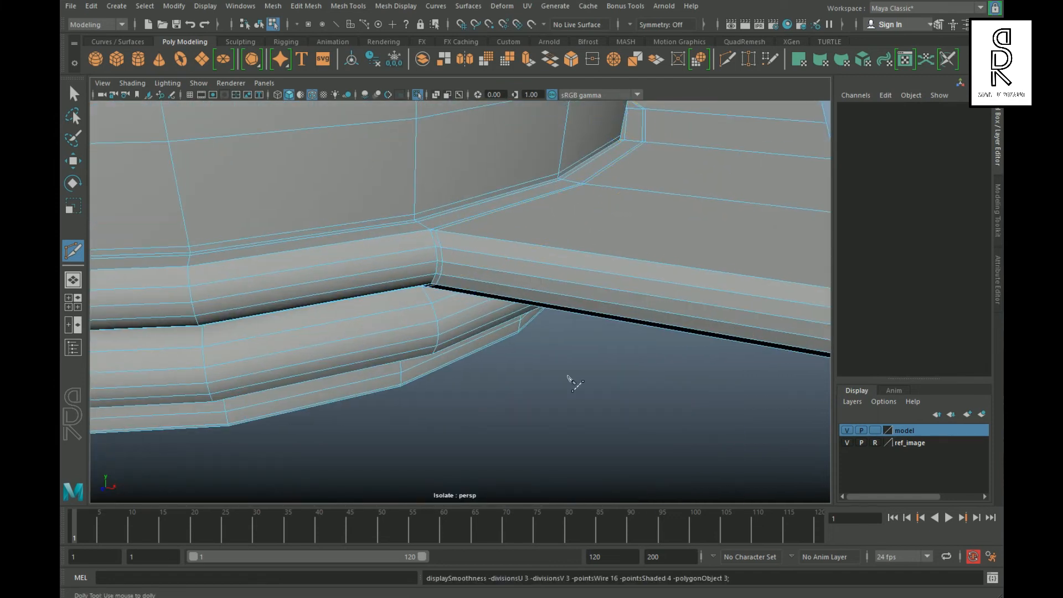
Preview the barrel in smooth mode and inspect the three bar junctions
key("3")
right_click_drag(567, 376, 498, 329, "alt")
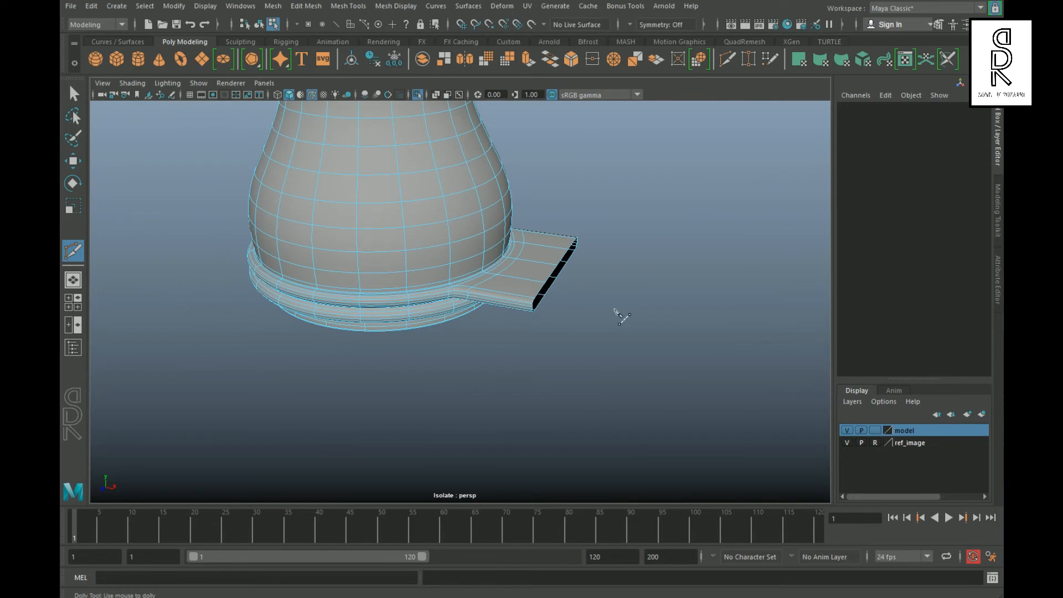
right_click_drag(616, 310, 536, 252, "alt")
middle_click_drag(497, 213, 498, 379, "alt")
key("1")
right_click_drag(454, 365, 547, 419, "alt")
left_click_drag(499, 415, 546, 419, "alt")
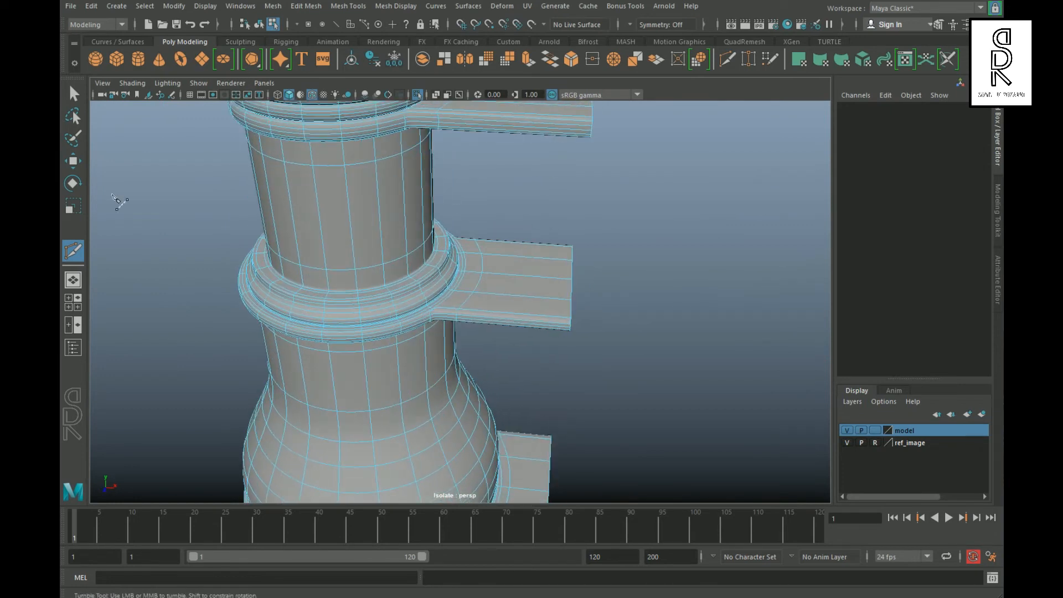
Duplicate the barrel with its bars and mirror the copy by setting its Scale X to -1
left_click(73, 160)
right_click_drag(637, 310, 575, 272, "alt")
key("ctrl+d")
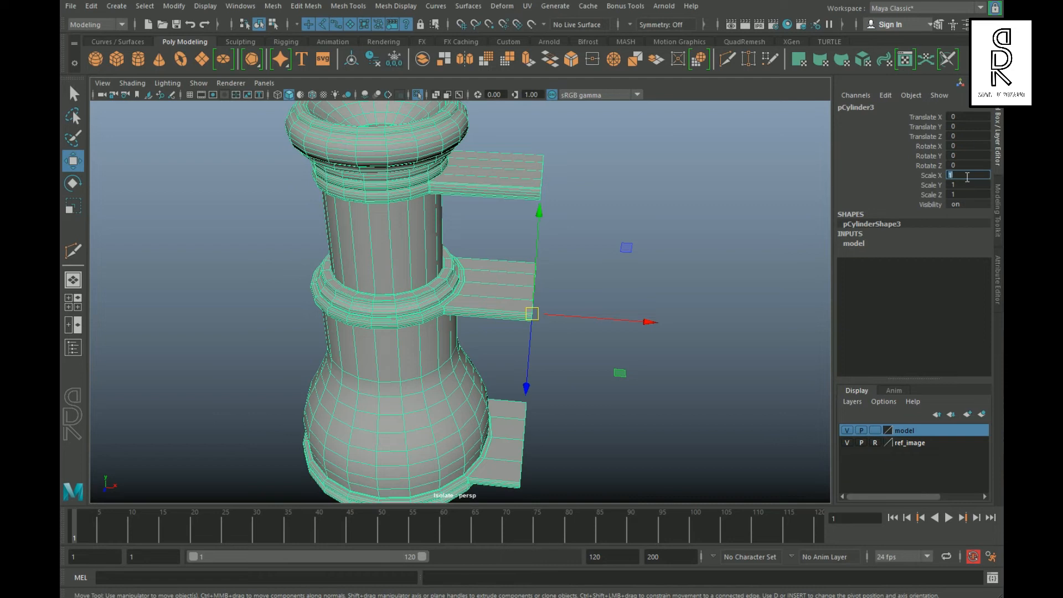
type("-1")
key("Return")
Combine the two barrels into one mesh and merge the vertices along the bars' centre seam with a 0.01 distance threshold
left_click(530, 300, "shift")
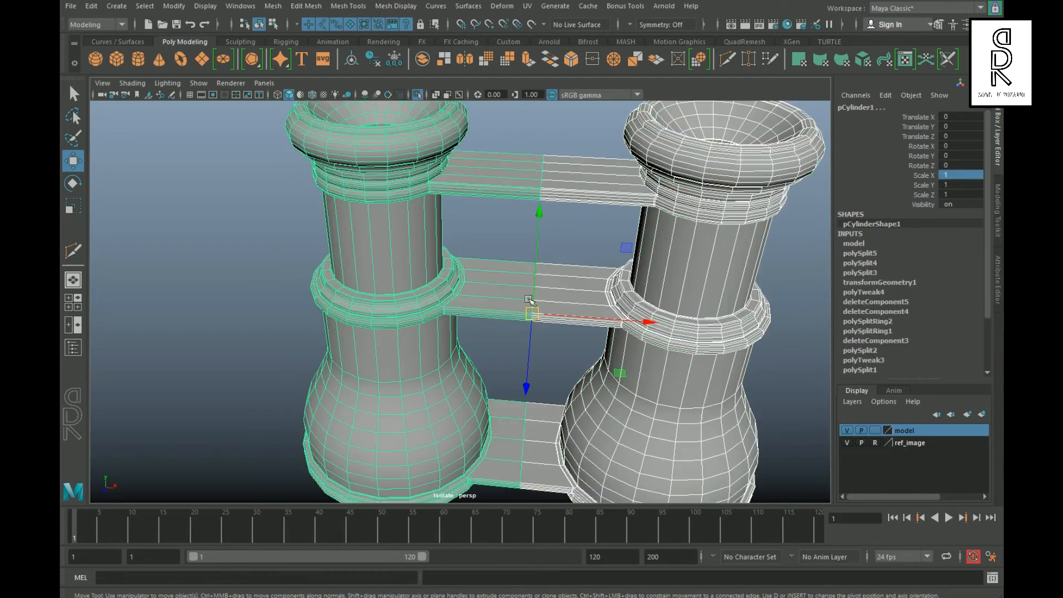
right_click_drag(578, 232, 571, 460, "shift")
key("space")
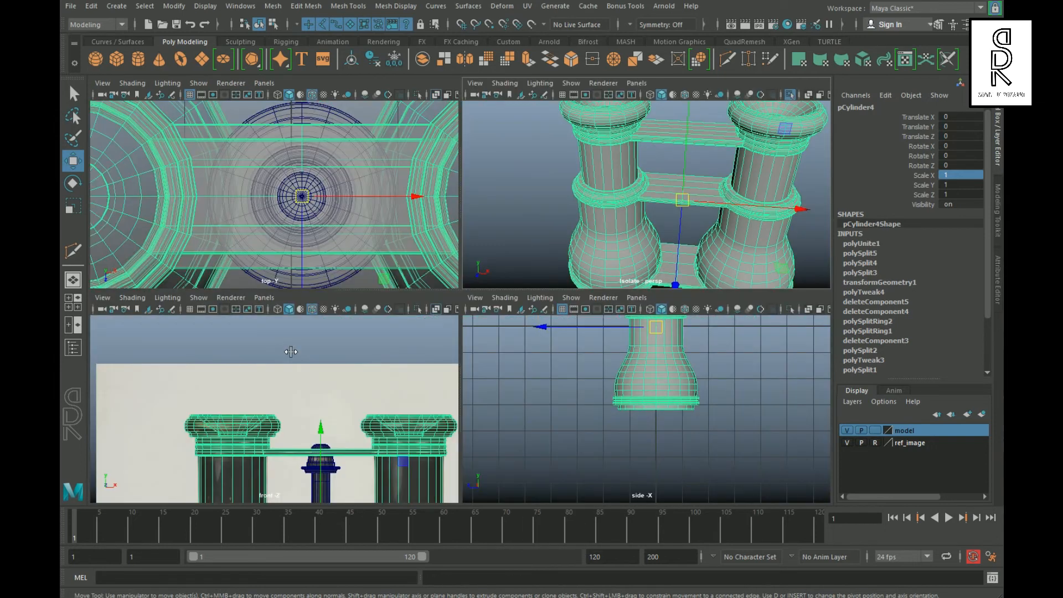
key("space")
right_click_drag(730, 410, 715, 345, "alt")
middle_click_drag(715, 343, 694, 209, "alt")
right_click_drag(699, 215, 689, 171)
left_click_drag(504, 441, 504, 441)
right_click_drag(763, 287, 812, 220, "shift")
key("space")
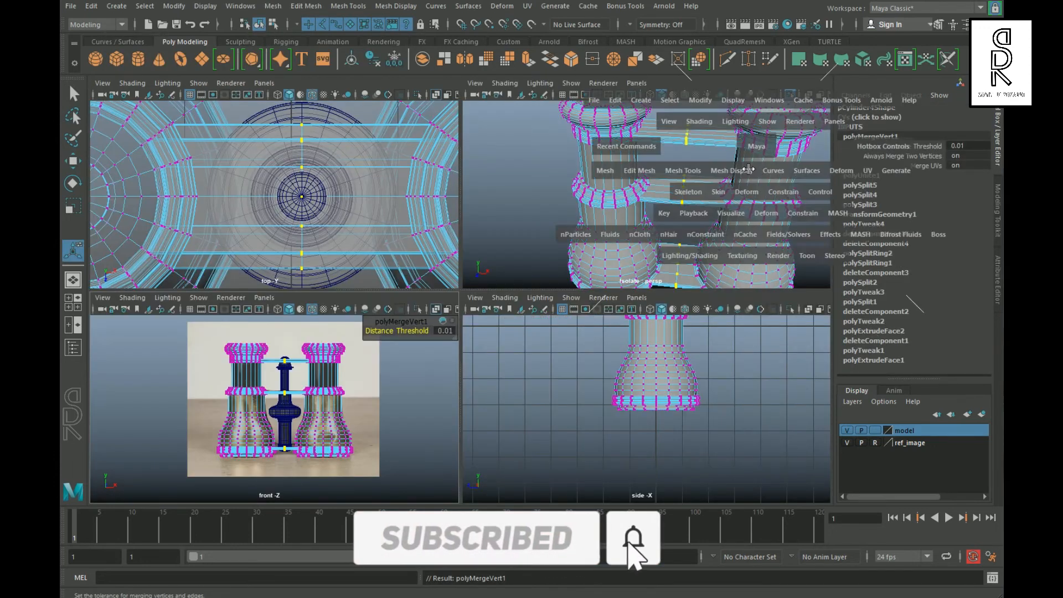
key("space")
left_click_drag(703, 282, 692, 399, "alt")
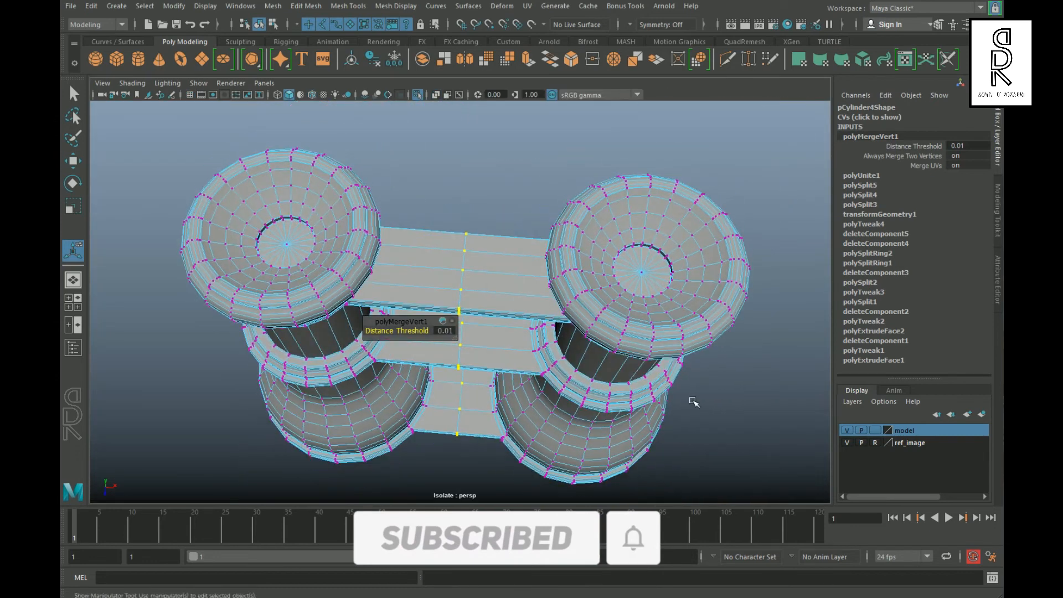
left_click(773, 418)
Insert one edge loop on each side of the centre seam on the top, middle and bottom connecting bars
scroll(490, 386, "up", 4)
left_click_drag(489, 386, 500, 355, "alt")
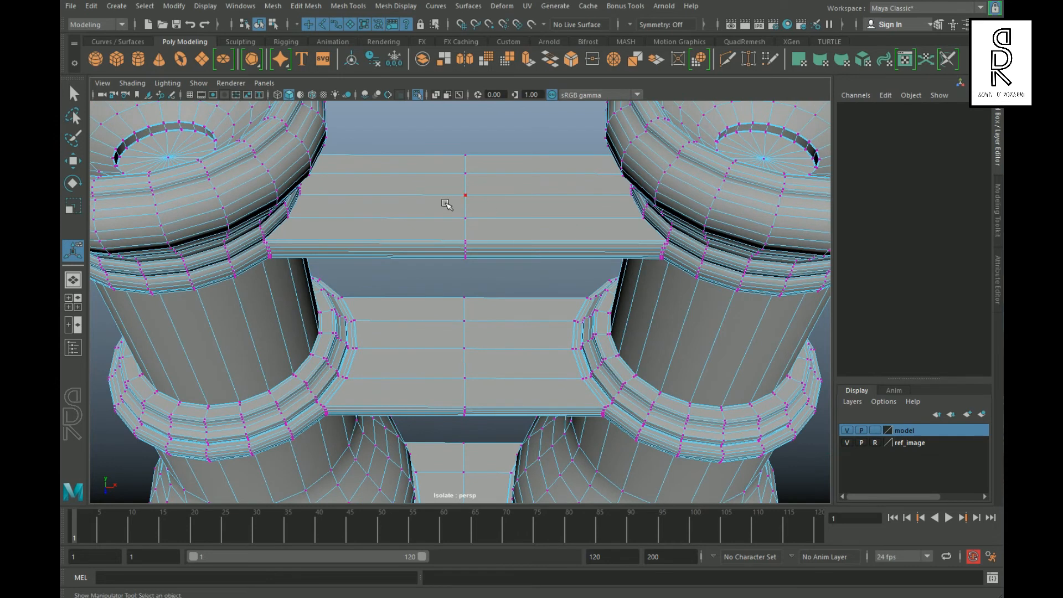
key("w")
right_click_drag(466, 196, 457, 114)
left_click(426, 196)
right_click_drag(497, 175, 310, 255, "ctrl")
right_click_drag(608, 183, 579, 264, "ctrl")
middle_click_drag(600, 324, 600, 254, "alt")
key("g")
left_click(525, 313)
key("g")
left_click(487, 427)
key("g")
left_click(443, 427)
key("g")
left_click(523, 426)
middle_click_drag(593, 393, 592, 301, "alt")
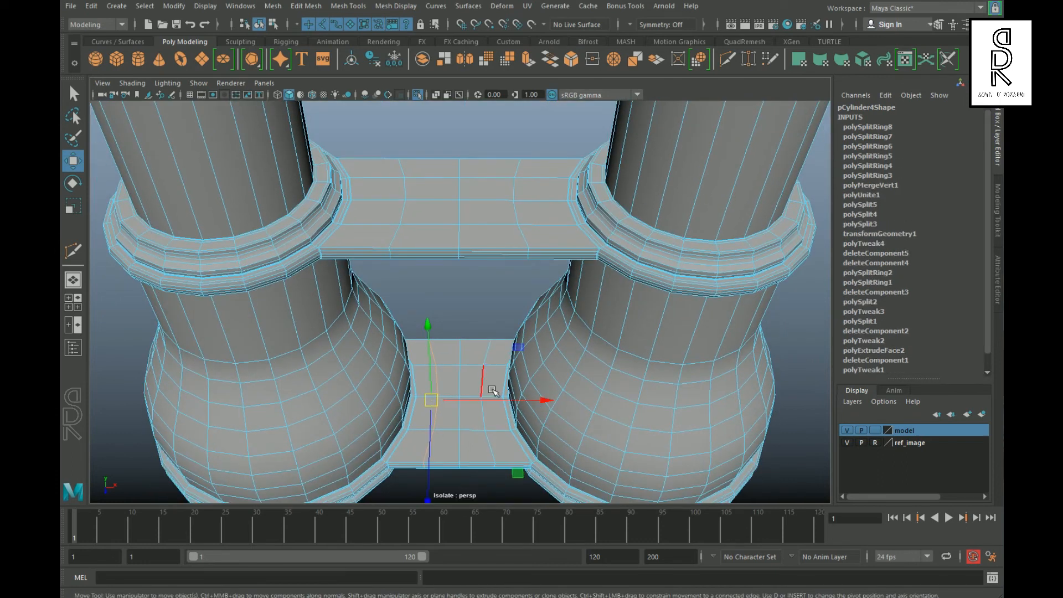
Straighten the new curved edge loops on the connecting bars by scaling each one flat along X
key("r")
left_click_drag(609, 415, 480, 416)
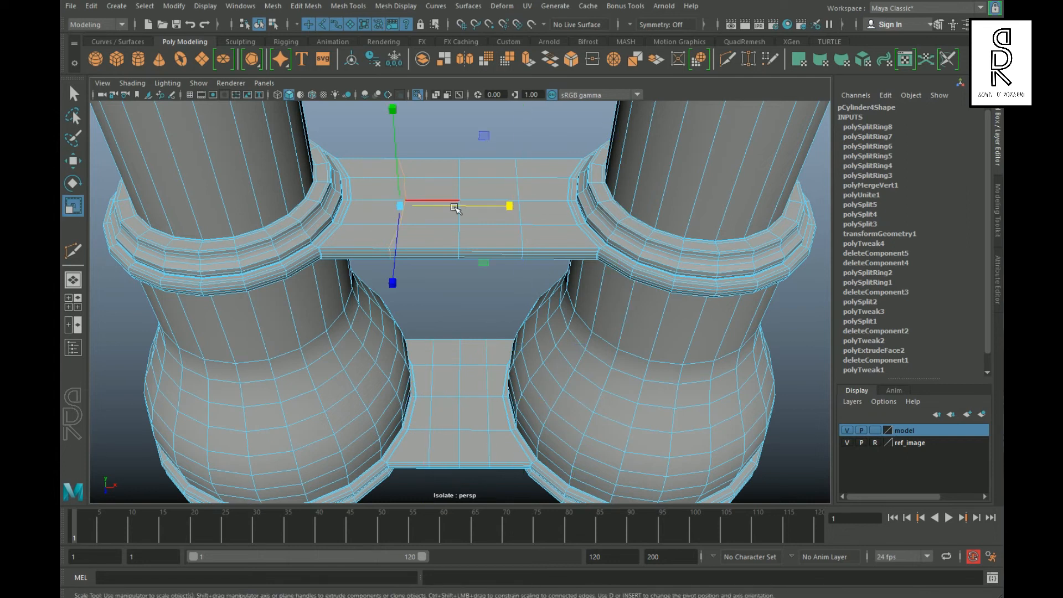
left_click_drag(655, 245, 594, 294, "alt")
left_click_drag(659, 217, 370, 215)
Scale the paired edge loops on the connecting bars along X so they sit closer to the centre seam
double_click(377, 215)
left_click(74, 161)
middle_click_drag(492, 222, 492, 222)
middle_click_drag(550, 208, 517, 231)
key("r")
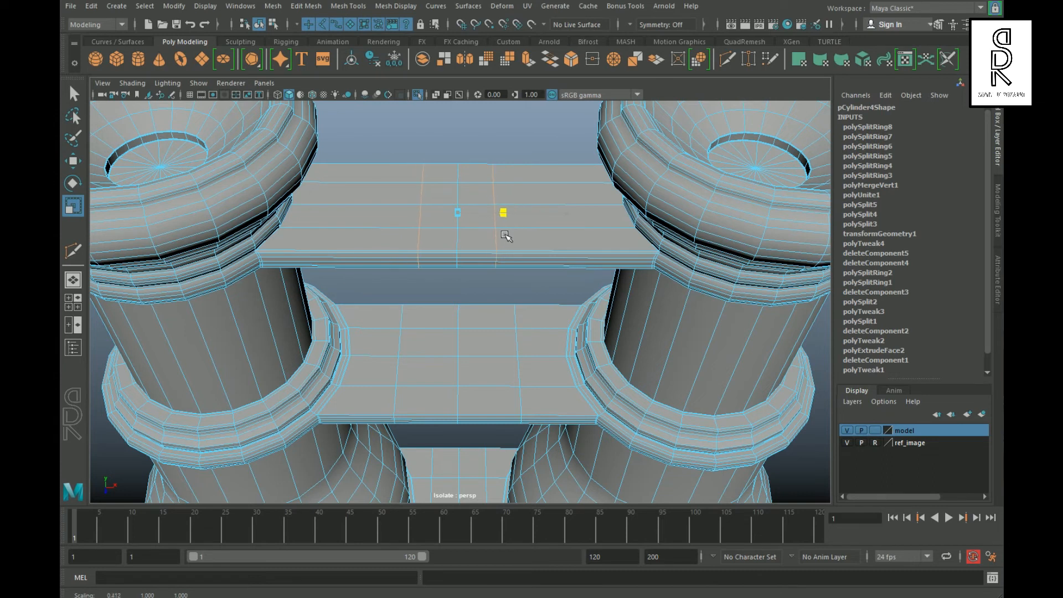
double_click(525, 359)
middle_click_drag(567, 372, 531, 372)
scroll(516, 377, "down", 3)
left_click_drag(517, 377, 496, 391, "alt")
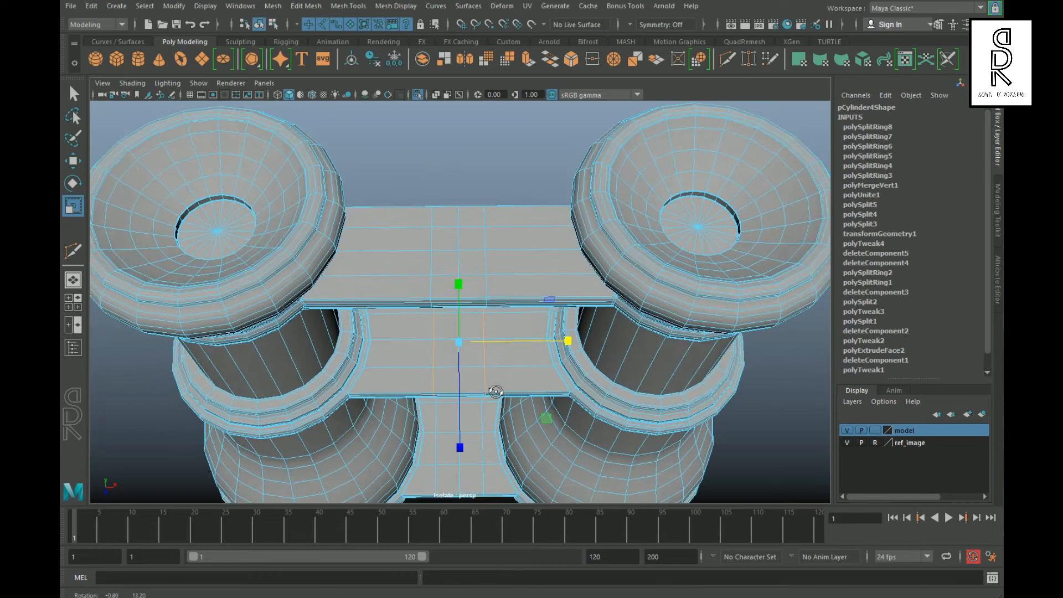
middle_click_drag(496, 391, 487, 230, "alt")
scroll(513, 335, "up", 5)
middle_click_drag(513, 335, 520, 538, "alt")
left_click_drag(520, 538, 481, 429, "alt")
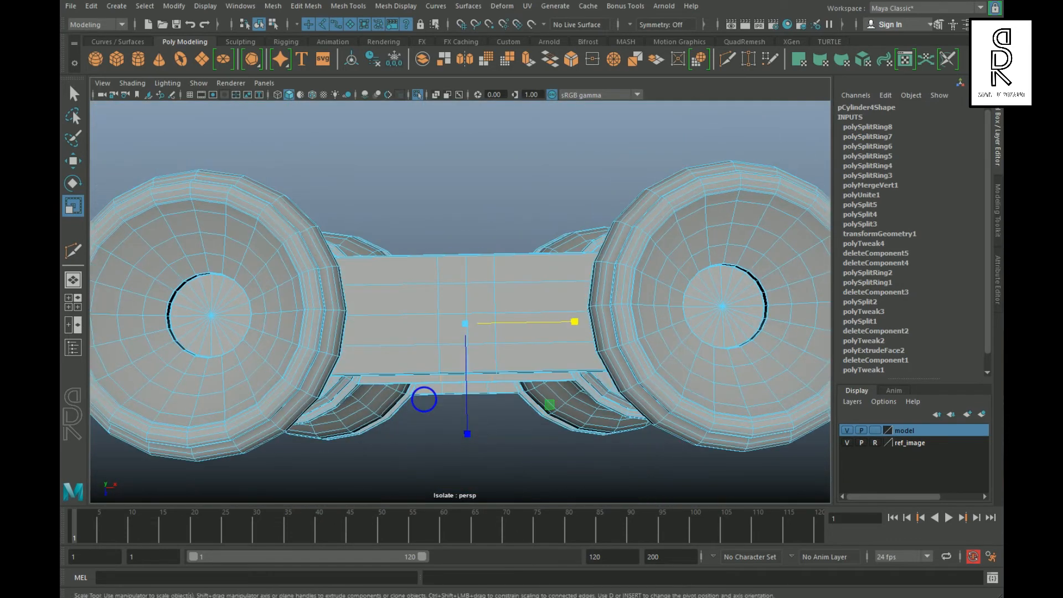
Select the top connecting bar's faces and isolate them in the top view with X-ray shading turned off
scroll(288, 299, "up", 3)
key("space")
left_click(763, 268)
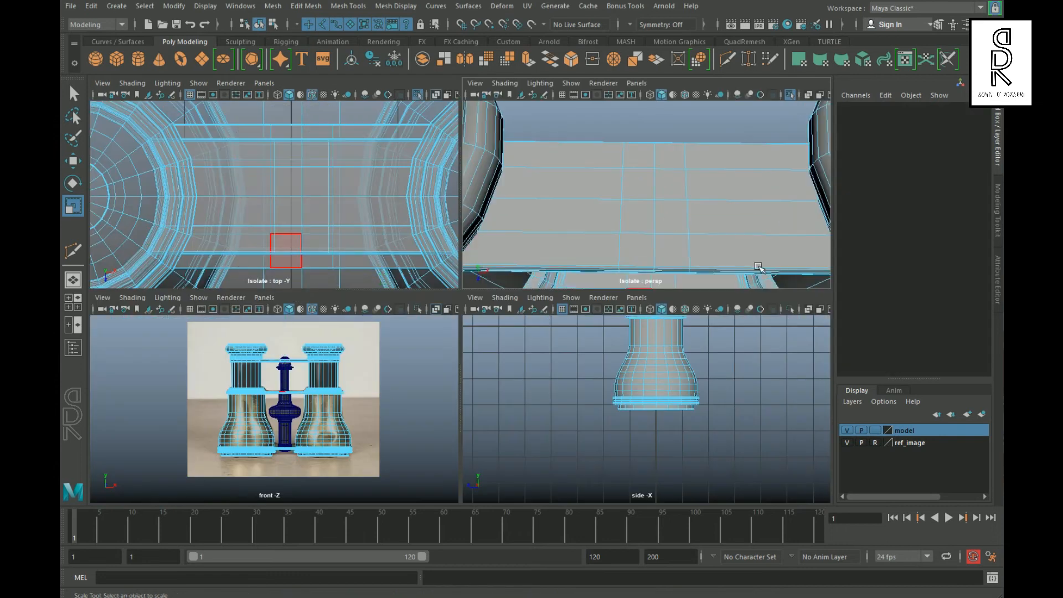
left_click_drag(763, 268, 728, 194, "alt")
scroll(728, 195, "down", 3)
left_click_drag(619, 148, 629, 144, "alt")
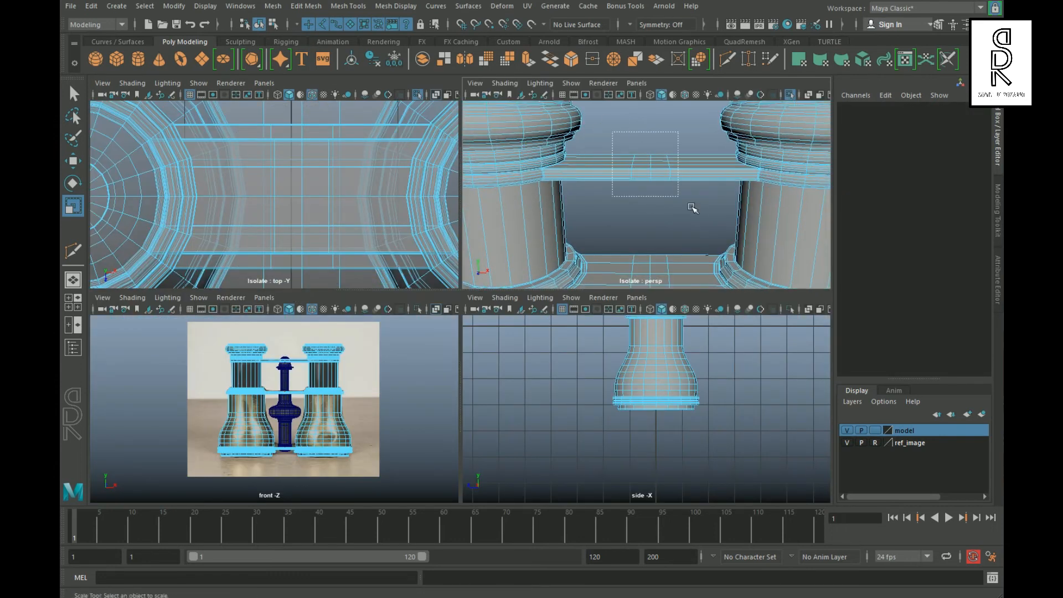
left_click_drag(692, 209, 689, 206)
key("space")
left_click(419, 96)
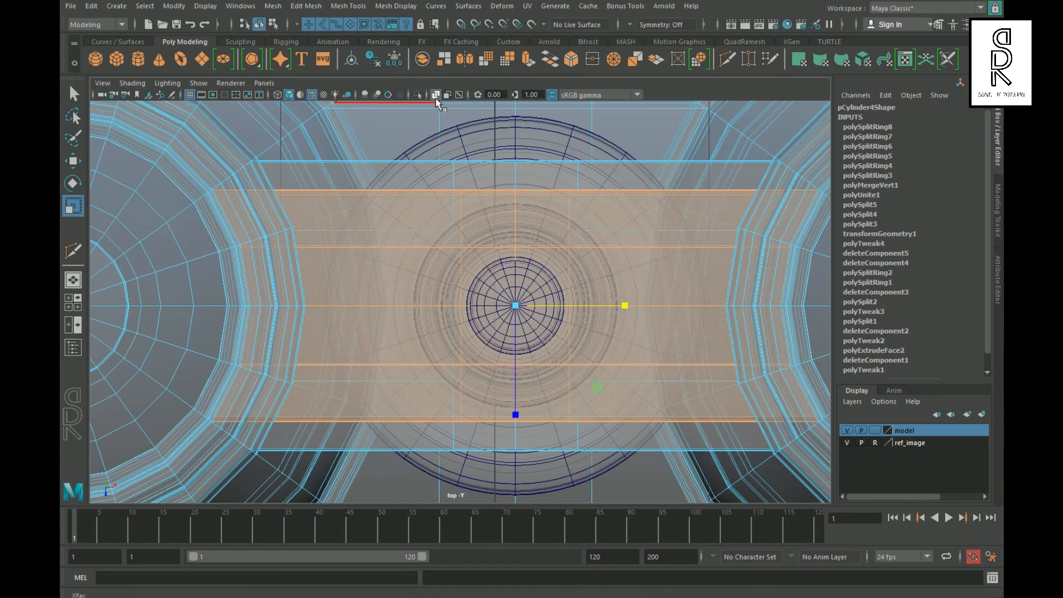
left_click(436, 96)
left_click(419, 95)
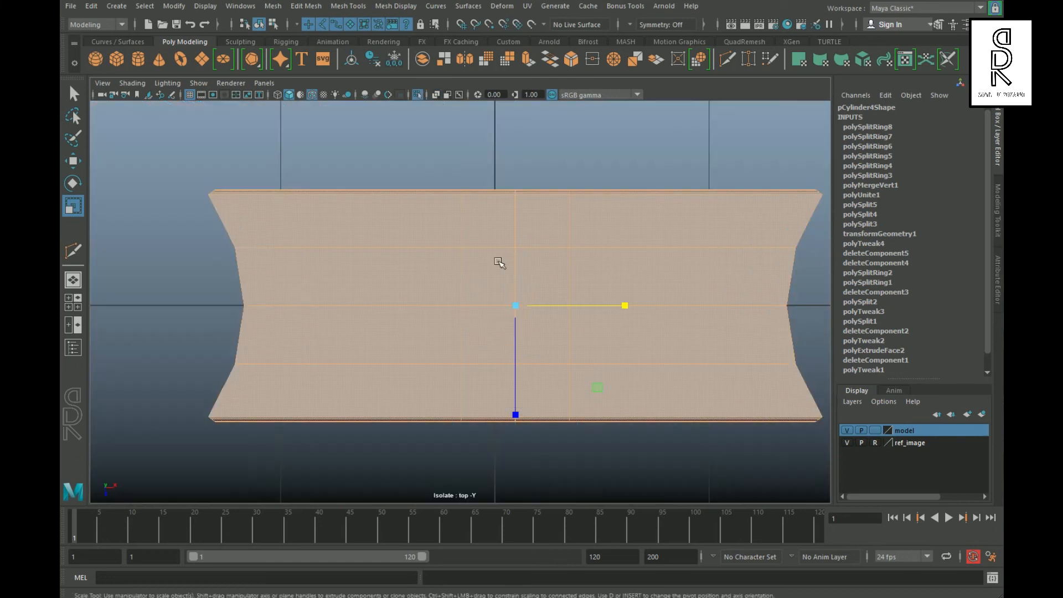
Delete the central block of faces on the top bar's upper and lower sides to open a square hole
scroll(499, 260, "down", 5)
scroll(428, 303, "up", 4)
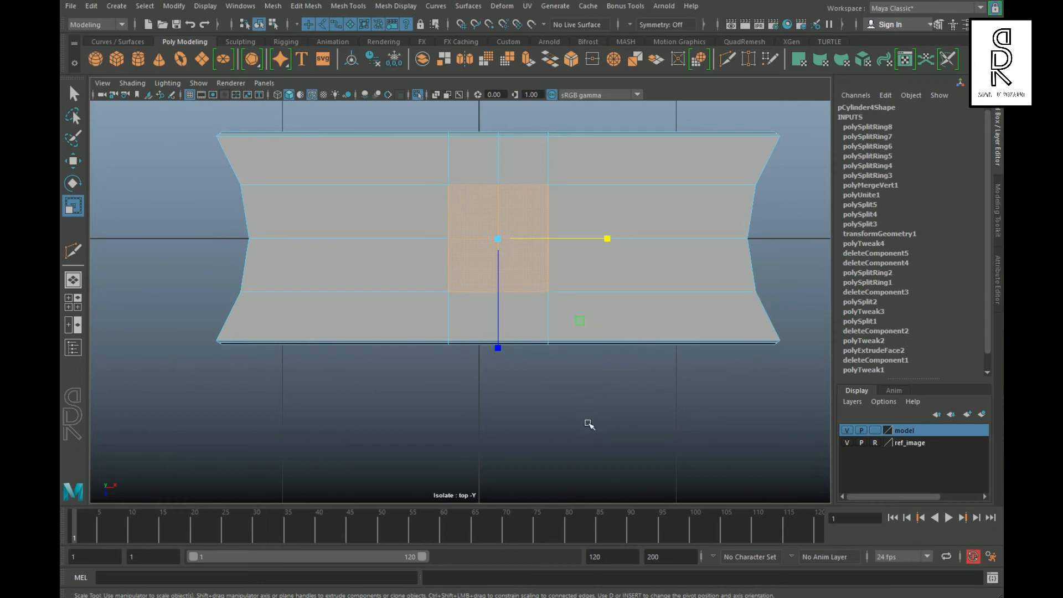
key("Delete")
scroll(562, 208, "up", 6)
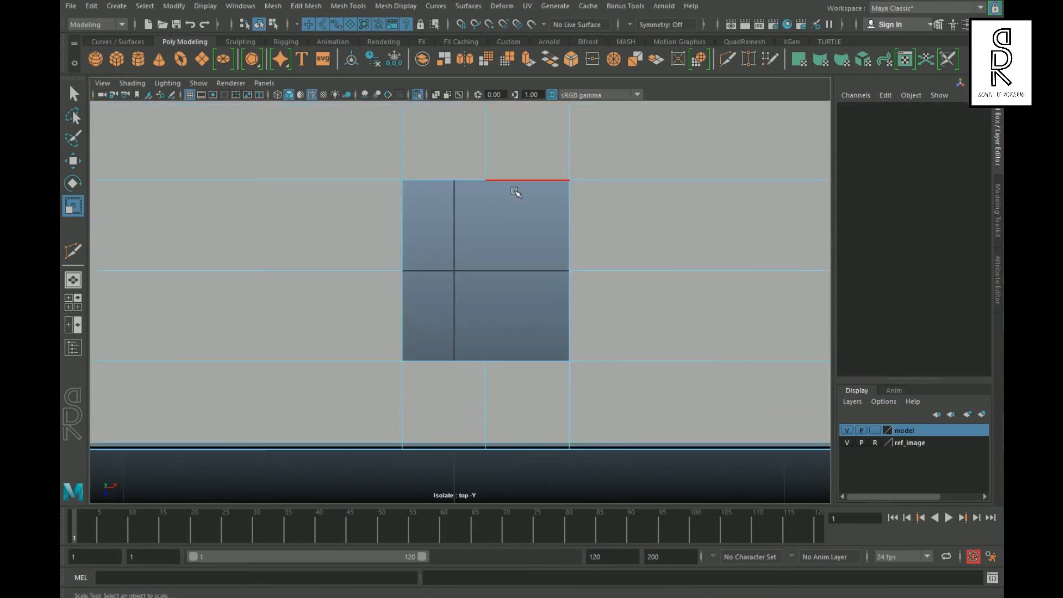
Extrude the square hole's border edges inward with an offset of 0.05
left_click(511, 188)
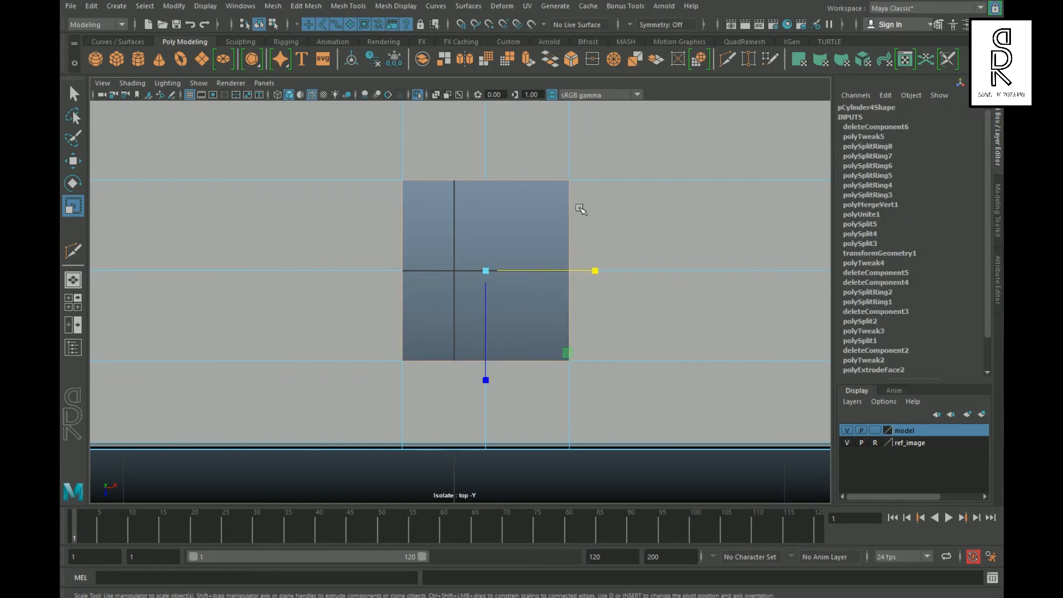
key("space")
key("space")
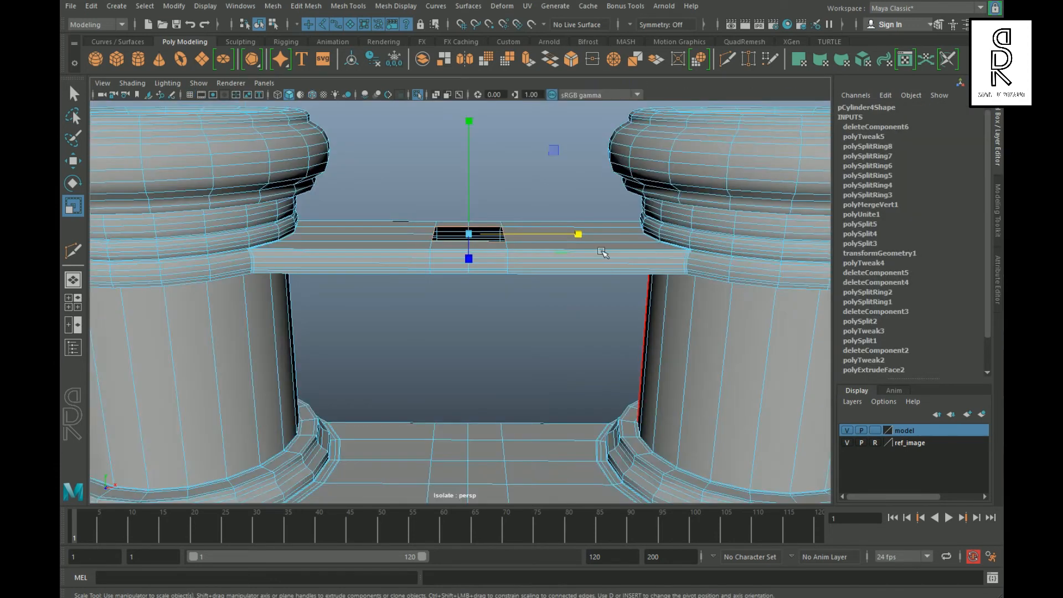
left_click_drag(602, 252, 520, 177, "alt")
right_click_drag(519, 178, 477, 248, "alt")
key("space")
key("space")
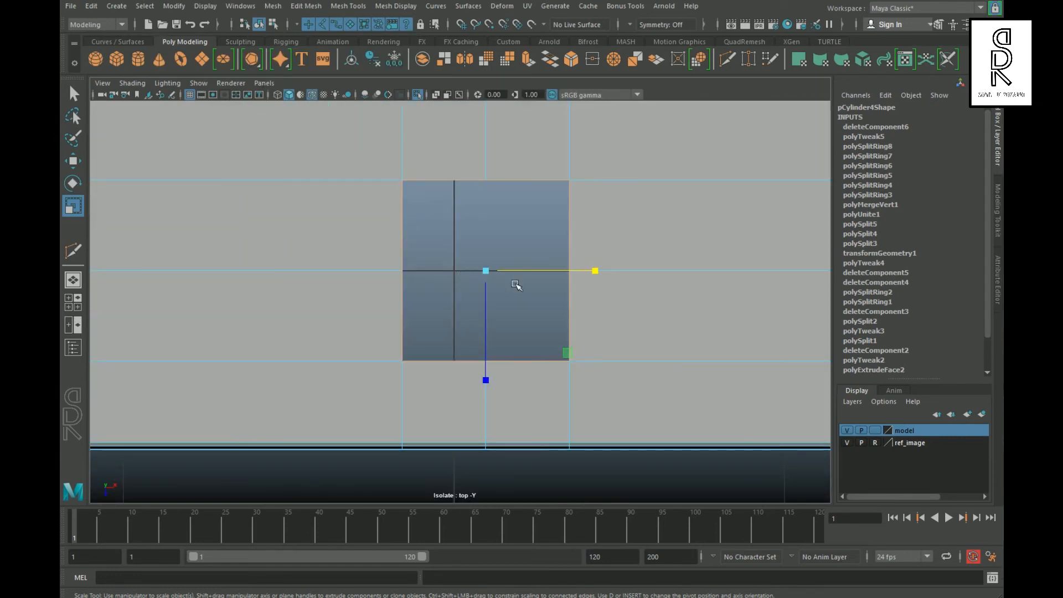
right_click_drag(468, 217, 467, 251, "shift")
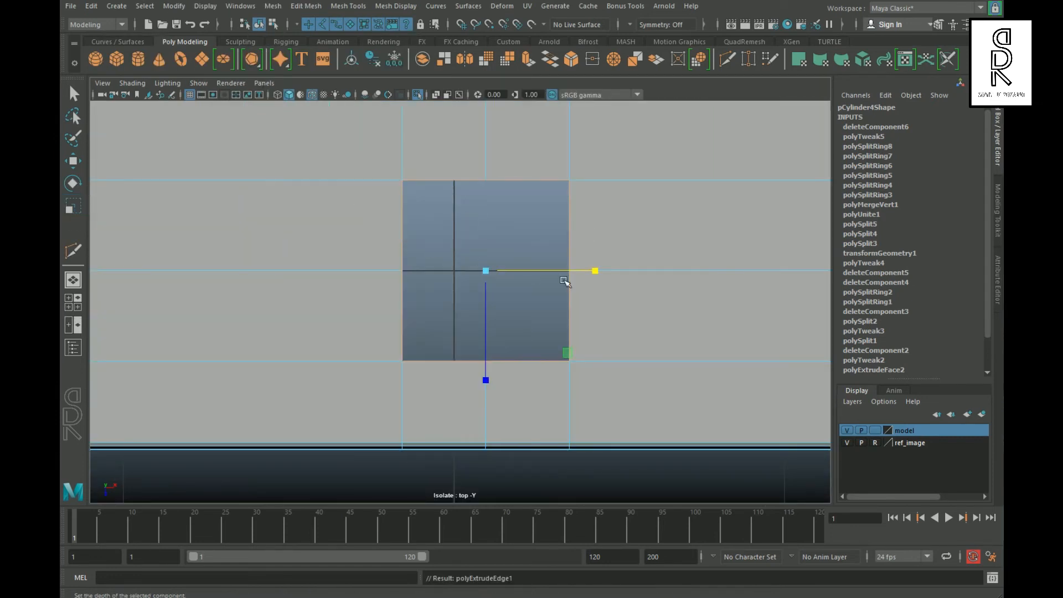
left_click_drag(675, 344, 678, 345)
scroll(479, 278, "up", 3)
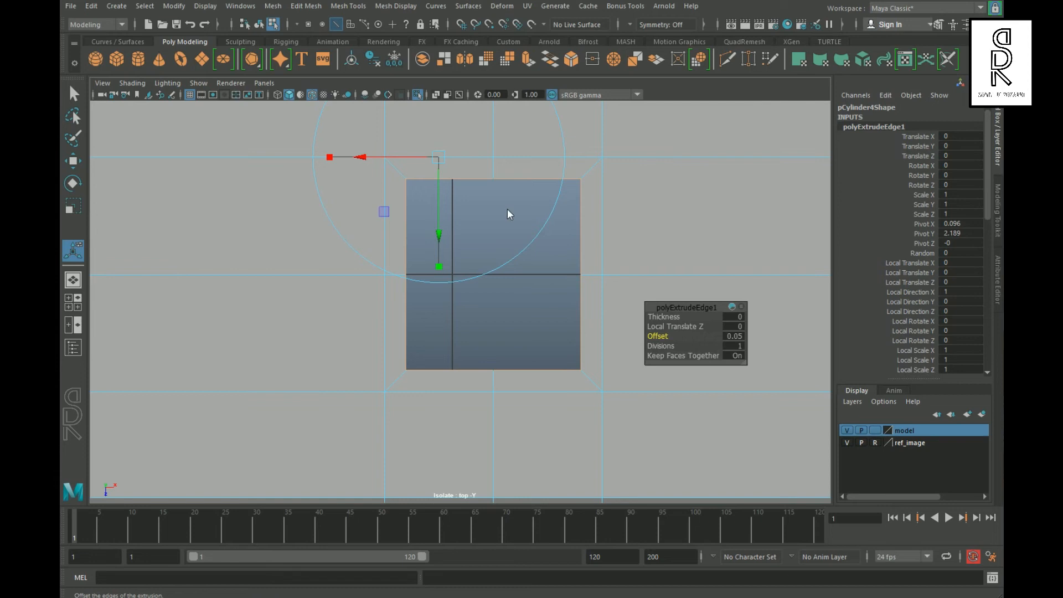
Align the overlapping upper and lower vertices around the hole's border by scaling each pair flat along Z
key("q")
left_click(406, 177)
key("r")
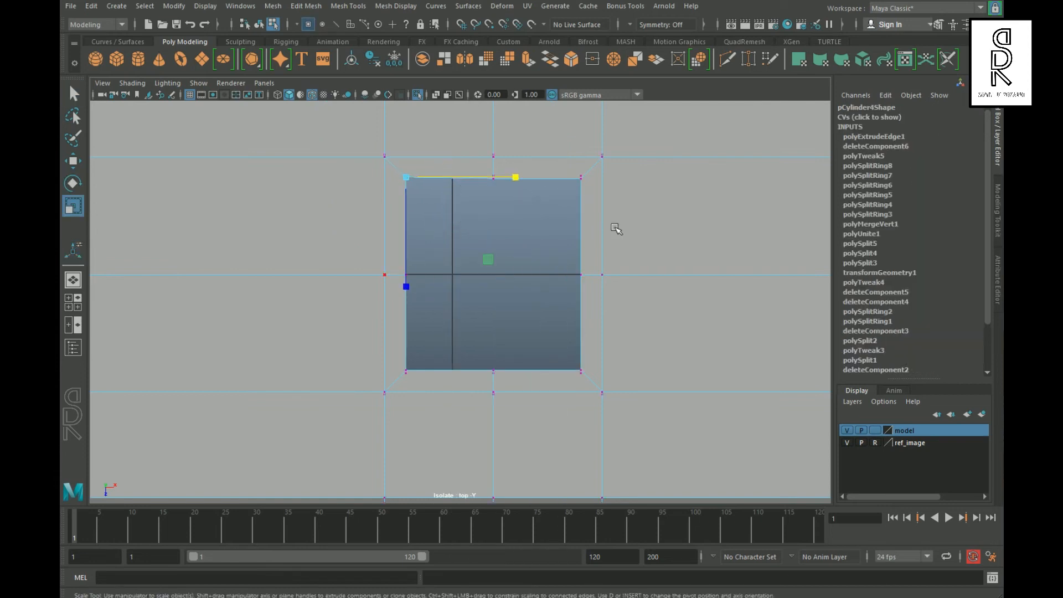
left_click_drag(581, 286, 580, 180)
left_click_drag(426, 207, 516, 167)
left_click_drag(493, 286, 494, 180)
left_click_drag(520, 357, 471, 383)
left_click_drag(493, 480, 493, 374)
left_click_drag(413, 381, 395, 361)
left_click_drag(406, 480, 406, 374)
left_click_drag(560, 386, 593, 360)
left_click_drag(583, 480, 582, 374)
Scale the hole's four corner vertices inward together to turn the square opening into a rounded octagon
right_click_drag(655, 341, 623, 346, "alt")
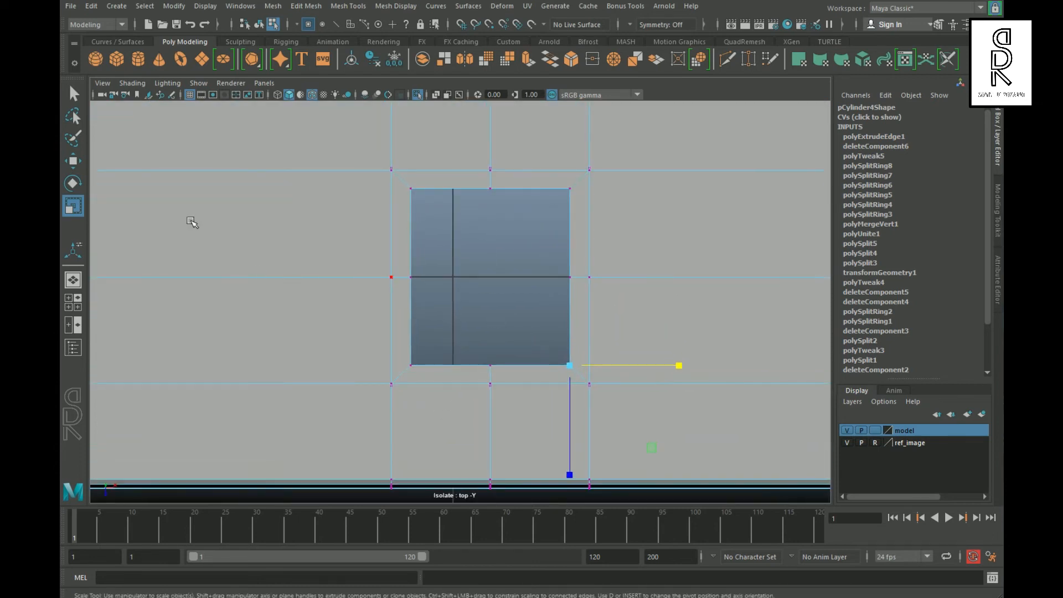
key("w")
left_click(411, 190)
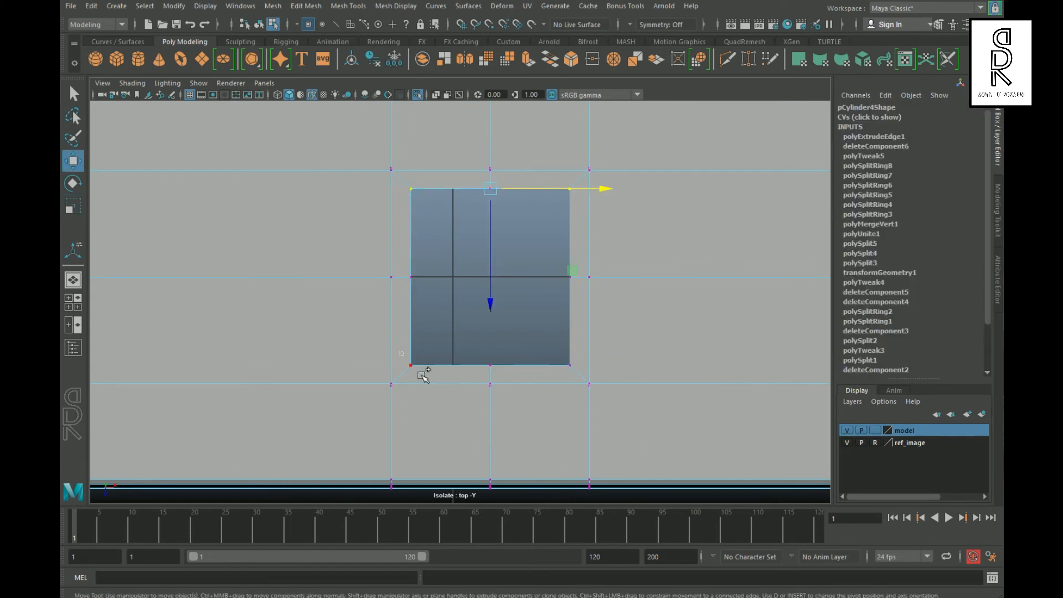
key("r")
left_click_drag(494, 281, 476, 288)
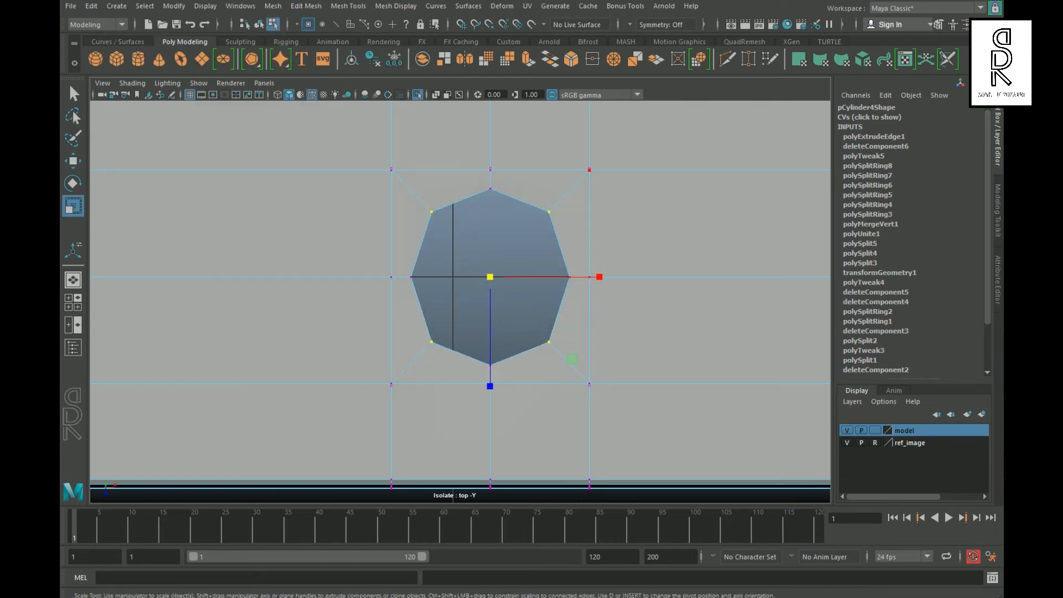
Flatten the hole's lower border loop along Y and move it level with the underside of the top bar
key("space")
key("space")
left_click_drag(496, 280, 497, 245, "alt")
right_click_drag(487, 228, 486, 197)
left_click(486, 239)
left_click_drag(516, 215, 517, 228, "alt")
left_click_drag(487, 135, 480, 414)
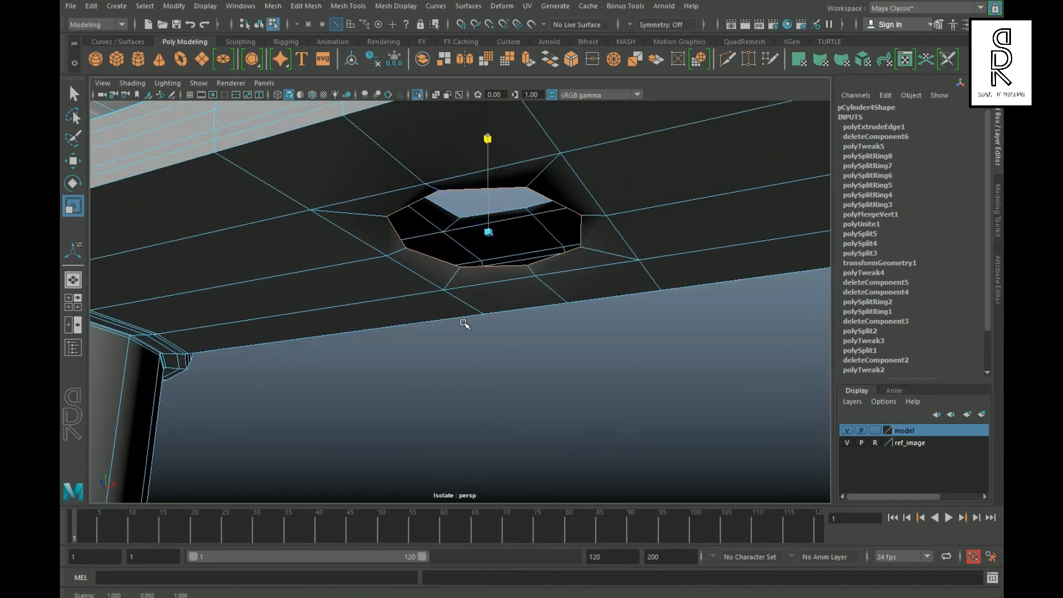
left_click(72, 161)
left_click_drag(494, 145, 496, 148)
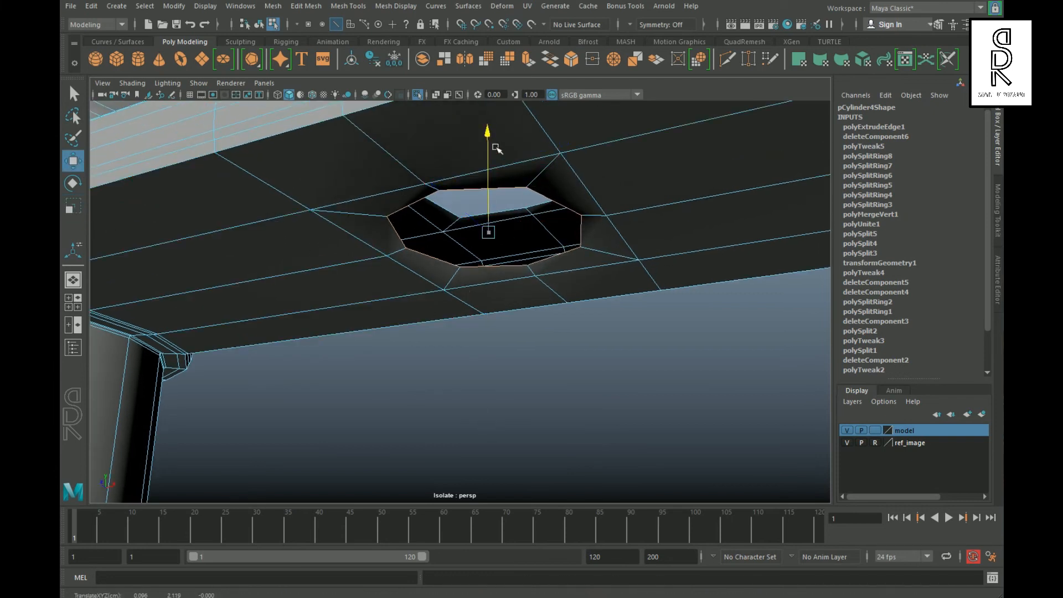
middle_click_drag(324, 225, 322, 219)
right_click_drag(667, 304, 451, 304, "alt")
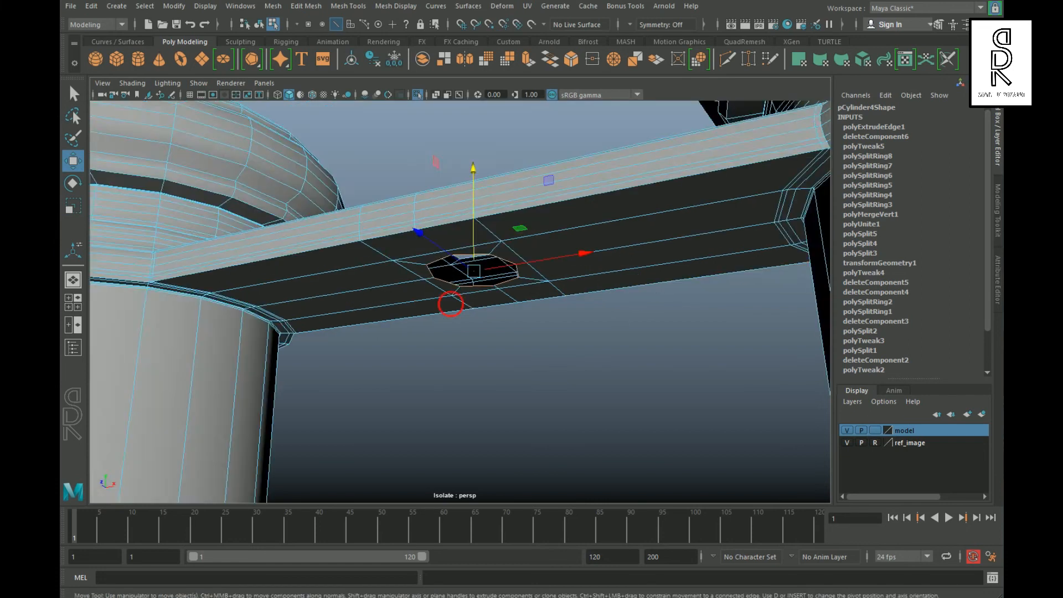
Bridge the upper and lower border loops of the top bar's octagonal hole with 0 divisions to form its inner wall
left_click_drag(451, 304, 401, 332, "alt")
right_click_drag(401, 332, 503, 294, "alt")
double_click(490, 240)
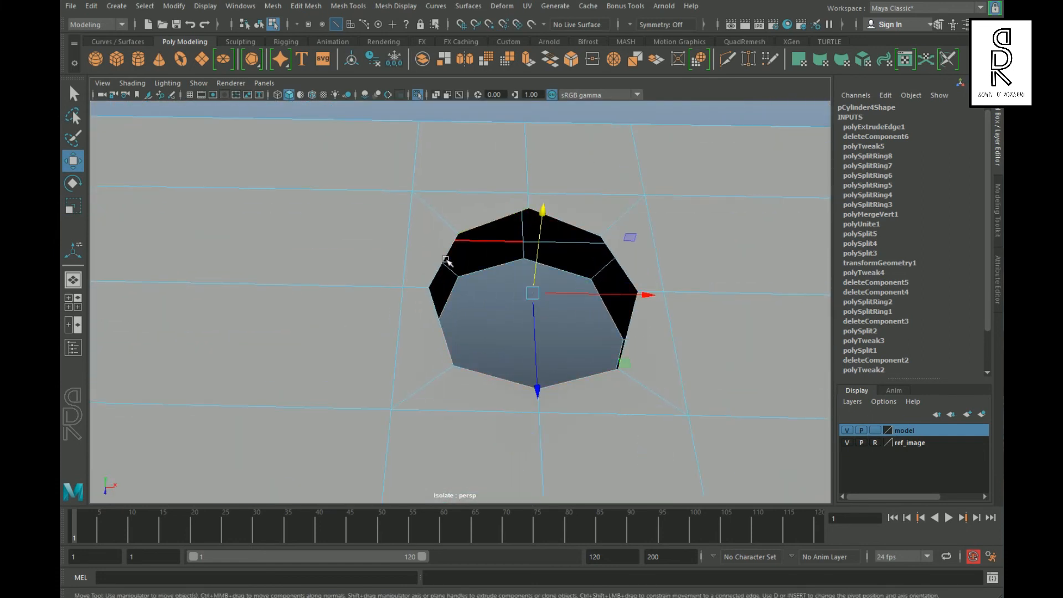
key("r")
left_click_drag(621, 304, 642, 238, "alt")
left_click(553, 127)
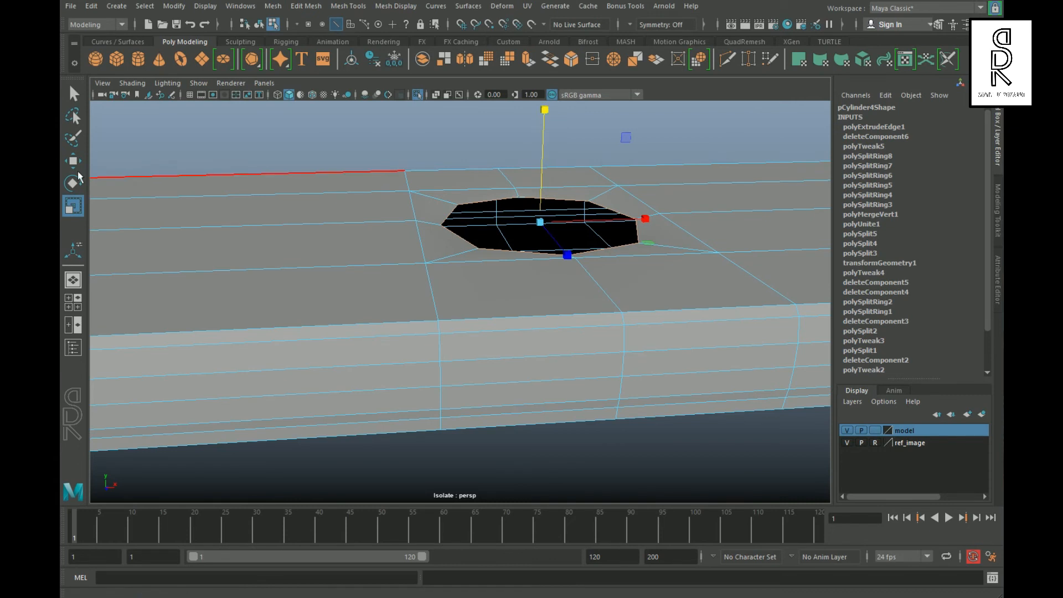
left_click(74, 163)
key("t")
left_click_drag(633, 292, 591, 275, "alt")
key("ctrl+z")
right_click_drag(641, 186, 640, 333, "shift")
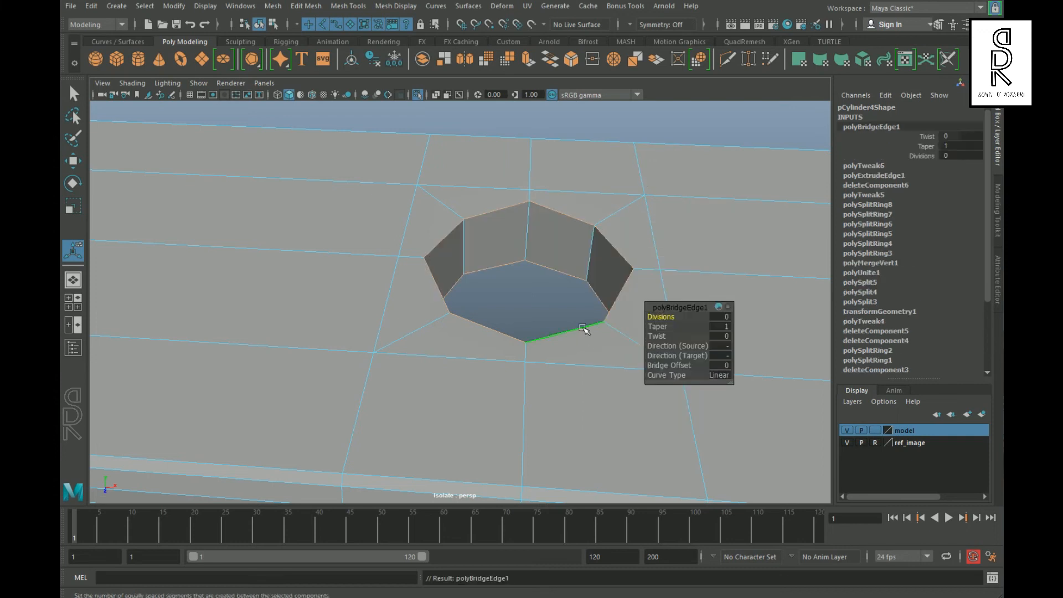
Bevel the upper and lower rim edges of the hole with a fraction of 0.2 and display the mesh smoothed
left_click_drag(574, 284, 565, 260, "alt")
right_click(564, 258, "shift")
left_click(623, 259)
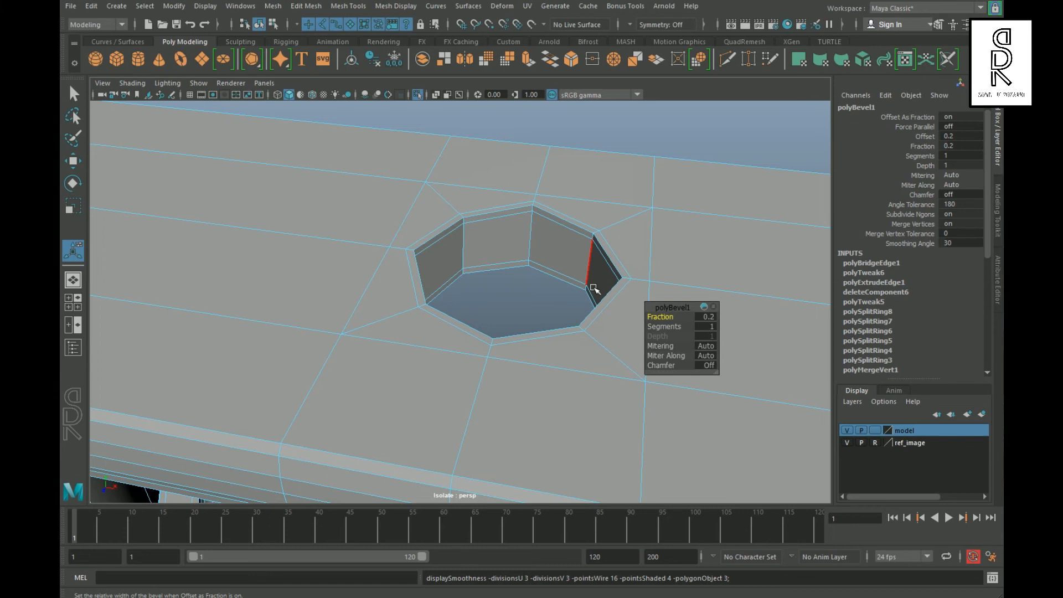
key("3")
right_click_drag(582, 255, 623, 217)
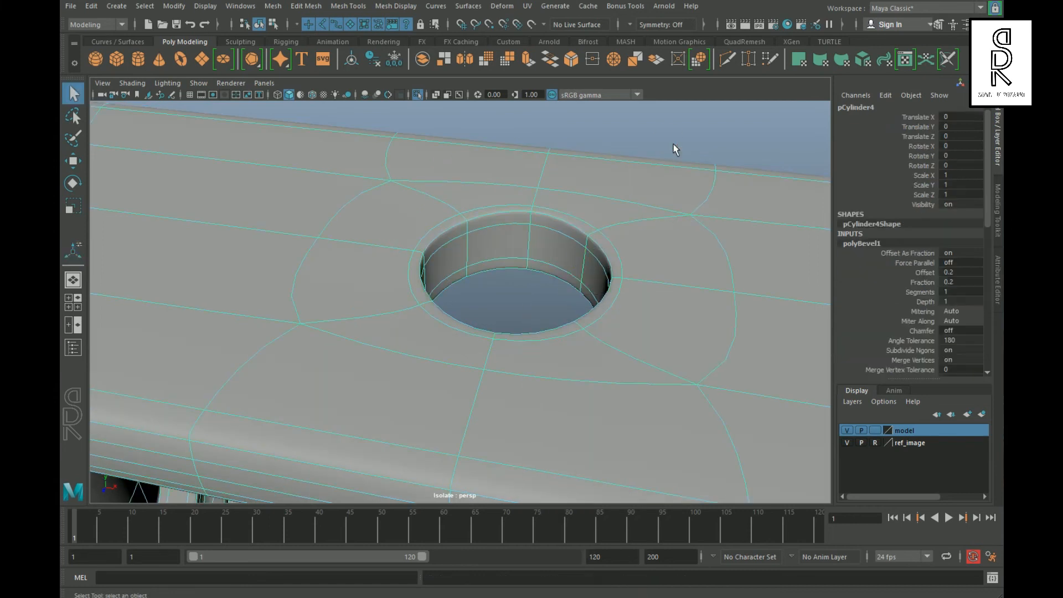
left_click(674, 145)
Bring back the rest of the model from isolation and examine how the centre shaft passes through the bar's hole
right_click_drag(673, 146, 497, 140, "alt")
left_click(418, 94)
right_click_drag(714, 359, 603, 366, "alt")
left_click_drag(603, 365, 609, 307, "alt")
middle_click_drag(300, 421, 354, 293, "alt")
right_click_drag(355, 293, 664, 276, "alt")
left_click_drag(664, 277, 703, 334, "alt")
middle_click_drag(703, 335, 545, 455, "alt")
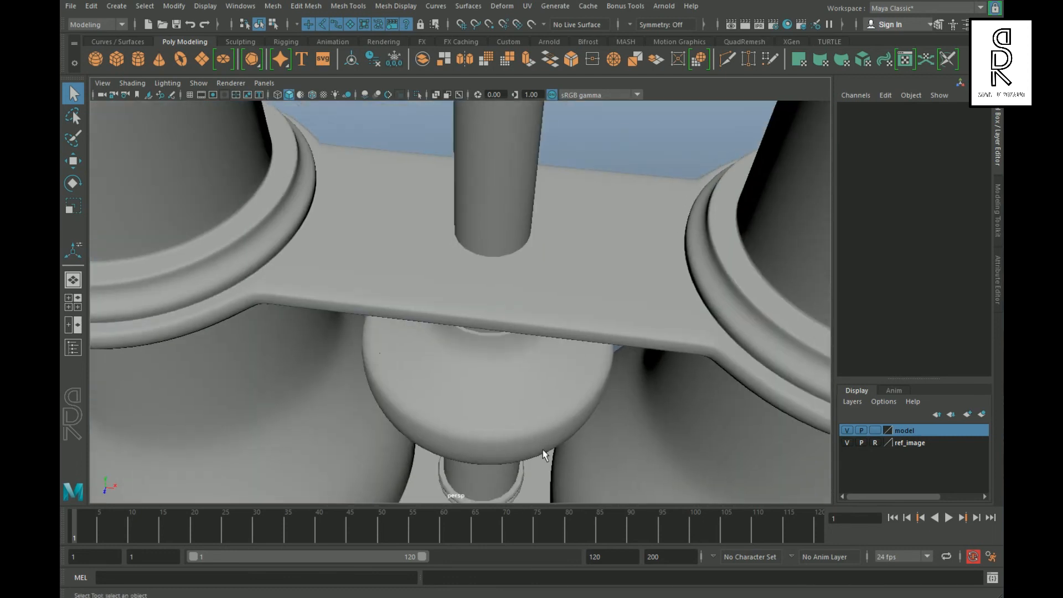
left_click(626, 265)
right_click_drag(635, 363, 508, 439, "alt")
middle_click_drag(508, 439, 542, 349, "alt")
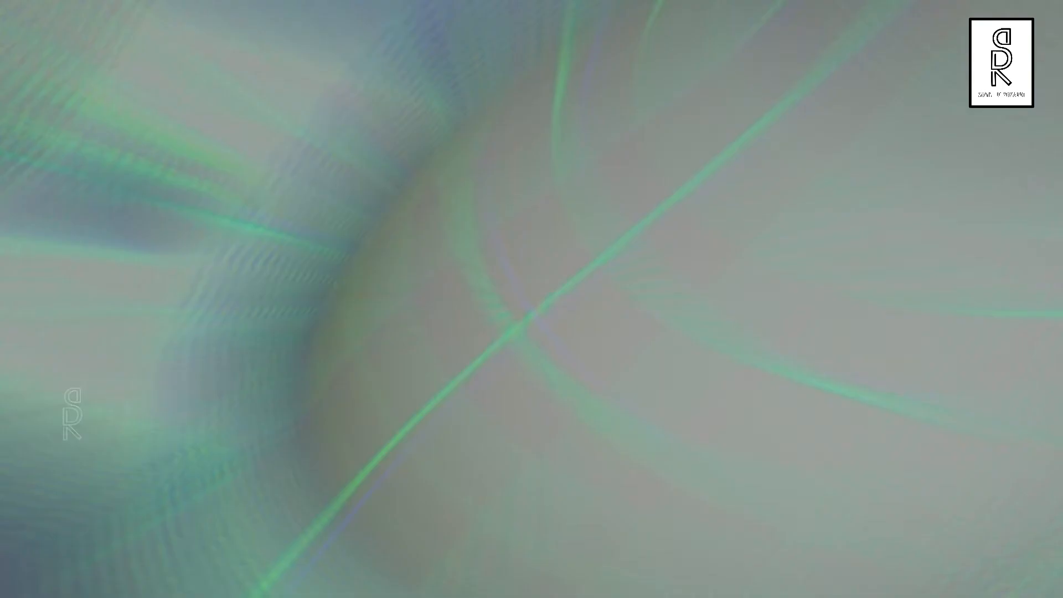
Examine the shaft holes in all three connecting bars on the isolated body and show the remaining parts again
scroll(806, 467, "up", 3)
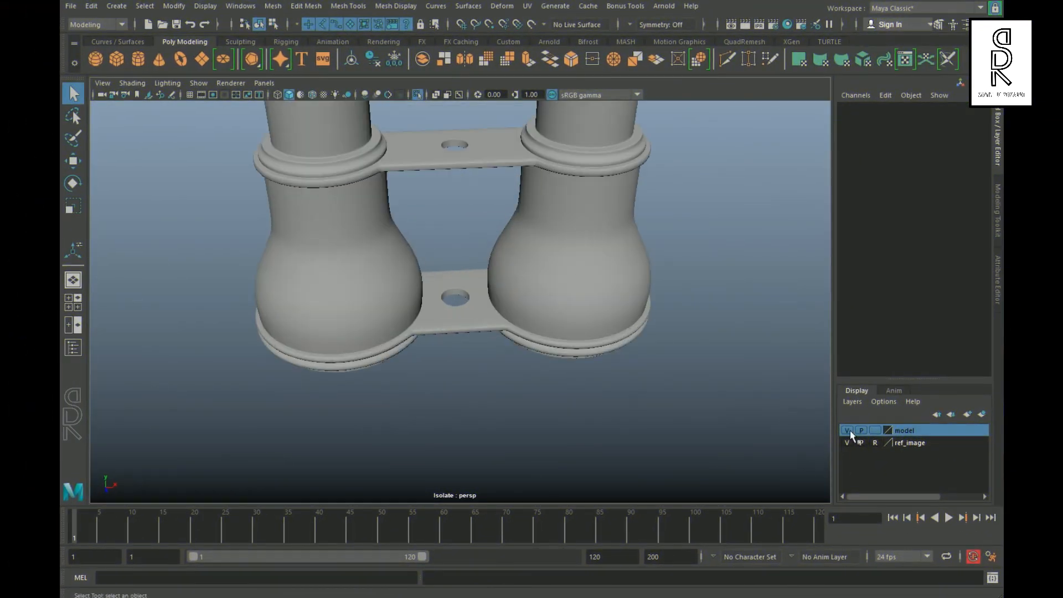
scroll(664, 394, "down", 5)
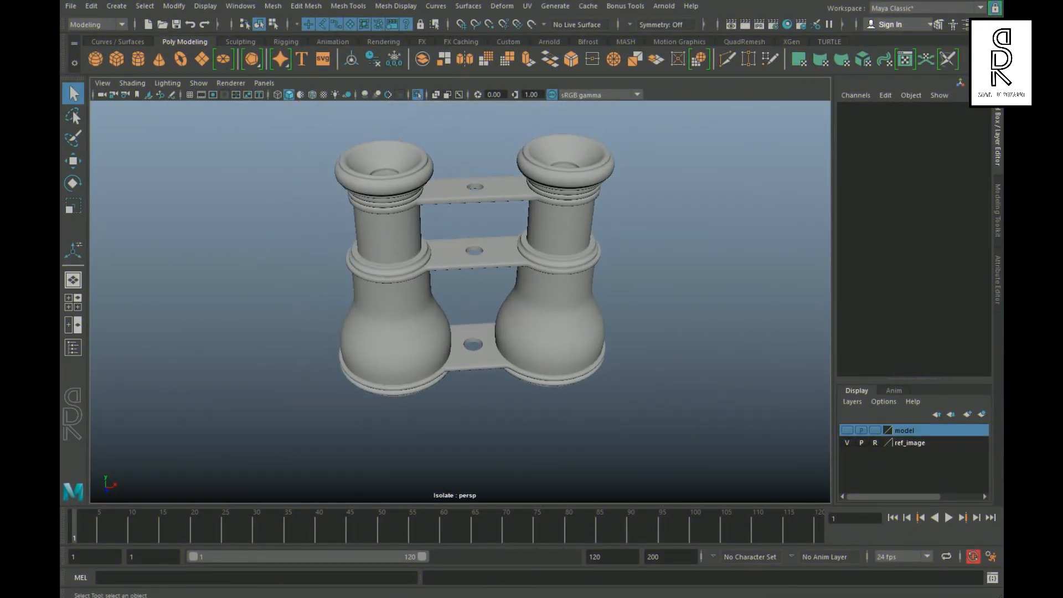
left_click(418, 95)
left_click_drag(729, 372, 554, 417, "alt")
Split the edge rings of the top and middle connecting bars to add an edge loop beside the shaft hole
left_click(539, 275)
left_click_drag(539, 275, 463, 273, "alt")
scroll(465, 255, "up", 5)
right_click_drag(565, 229, 567, 189)
left_click(605, 197)
right_click_drag(605, 197, 675, 329, "ctrl")
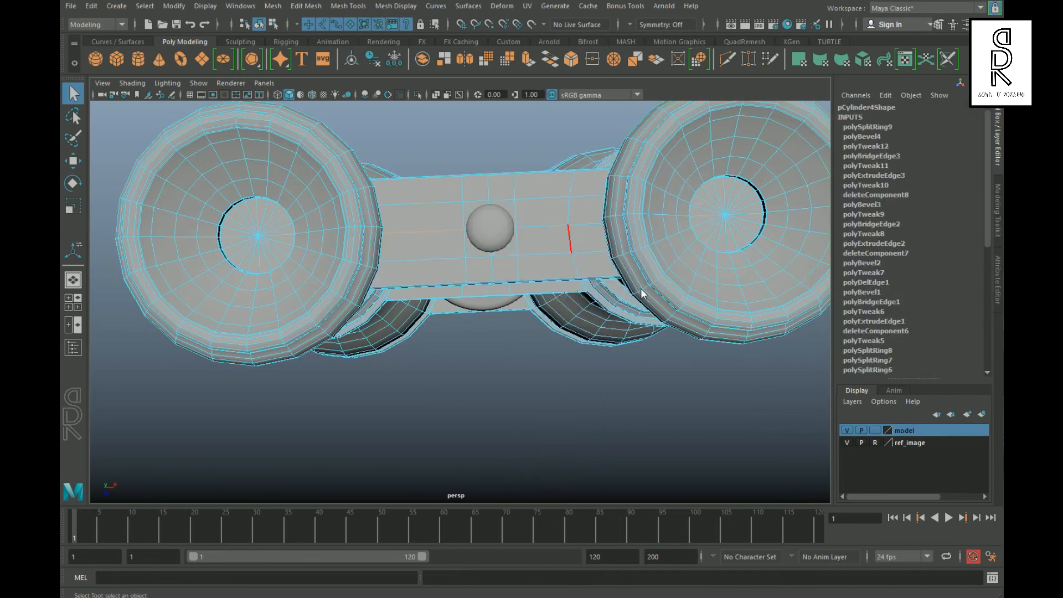
left_click_drag(641, 293, 561, 265, "alt")
key("r")
scroll(570, 243, "up", 3)
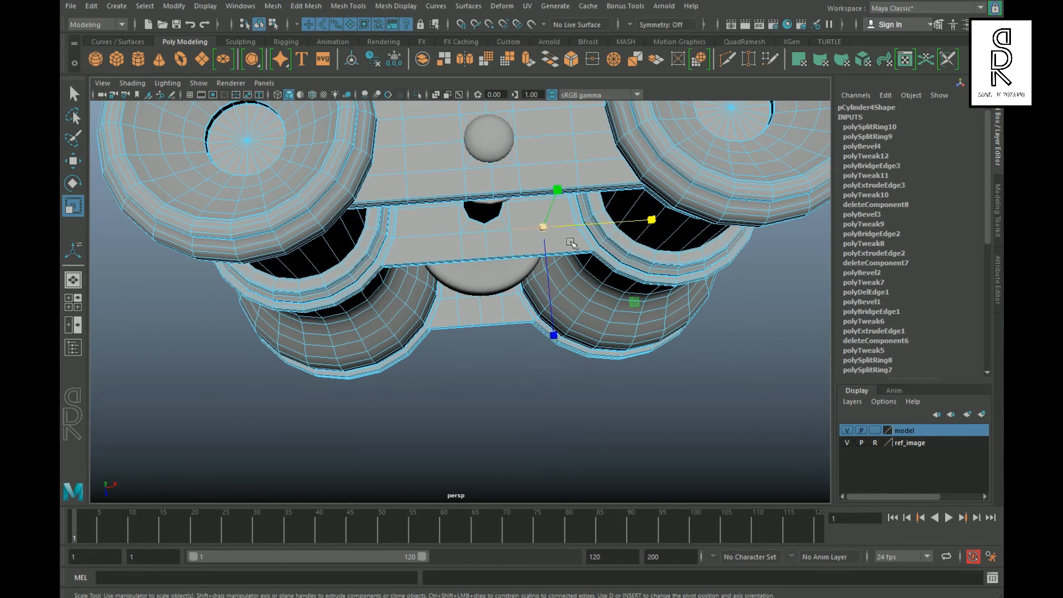
Add matching edge loops on the other side of the bars, straighten the loops by scaling along X, and save the scene
right_click_drag(571, 243, 387, 259, "ctrl")
left_click(447, 237)
right_click_drag(483, 244, 321, 295, "ctrl")
double_click(545, 245)
left_click_drag(650, 192, 545, 199)
double_click(425, 251)
left_click_drag(564, 379, 510, 418, "alt")
key("ctrl+s")
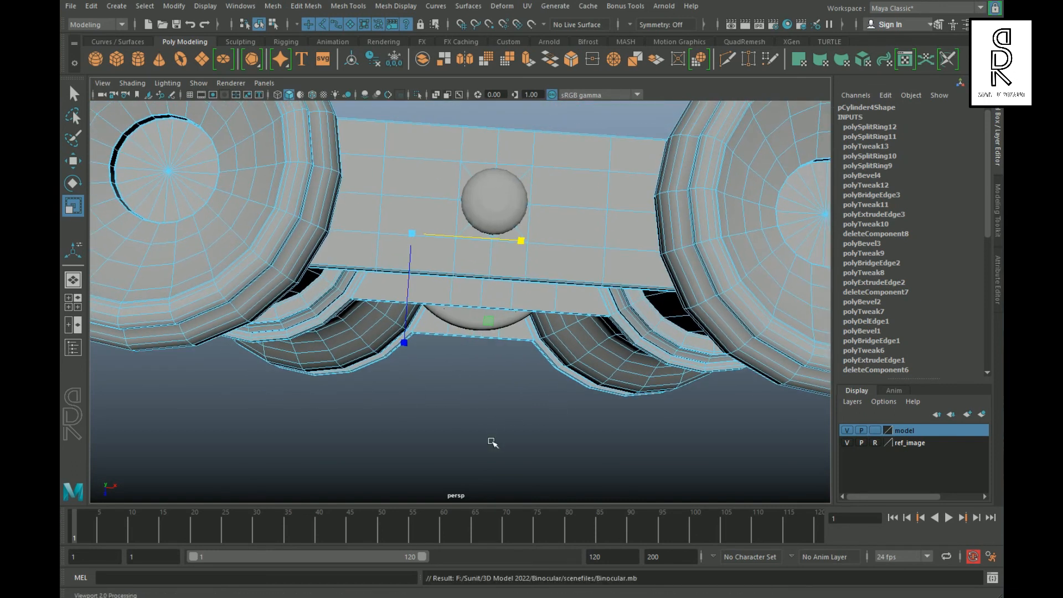
Select the three middle vertex columns along one long edge of all bars in the top view and move them inward along Z
key("space")
key("space")
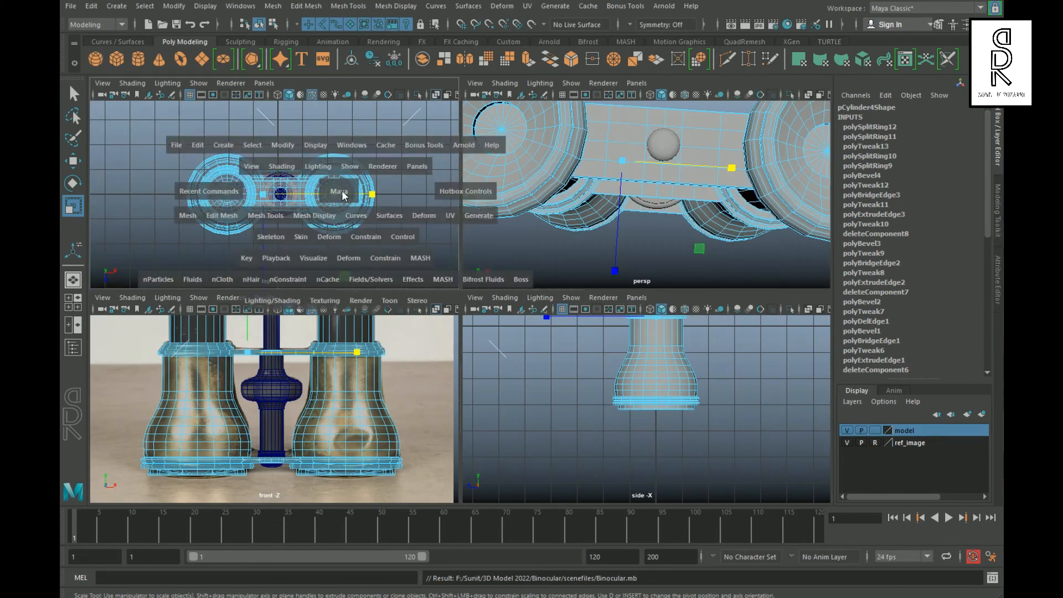
left_click(712, 243)
scroll(519, 329, "up", 10)
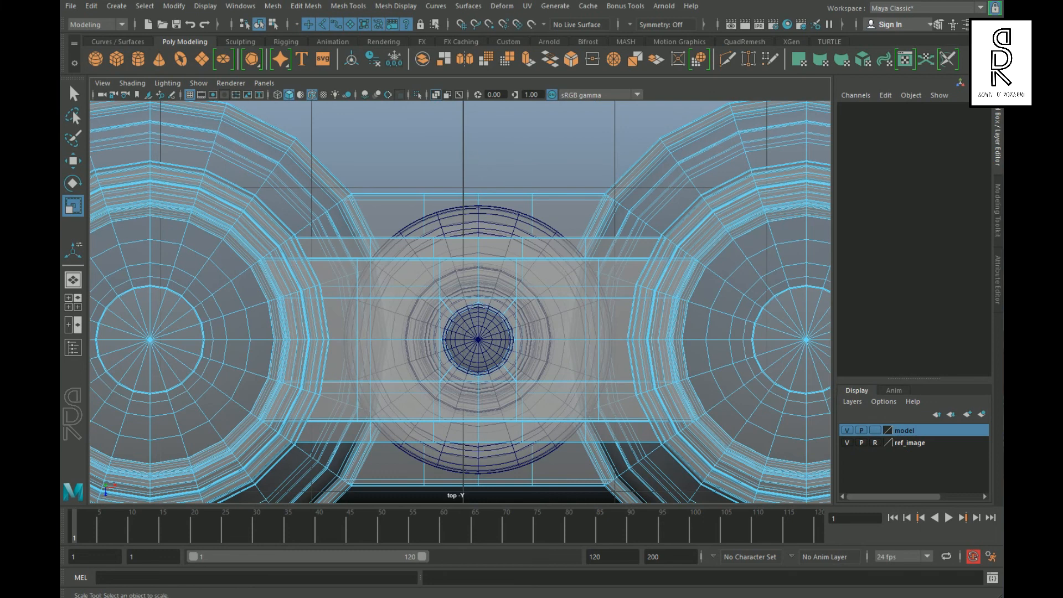
left_click_drag(545, 287, 546, 288)
left_click_drag(463, 284, 407, 166, "shift")
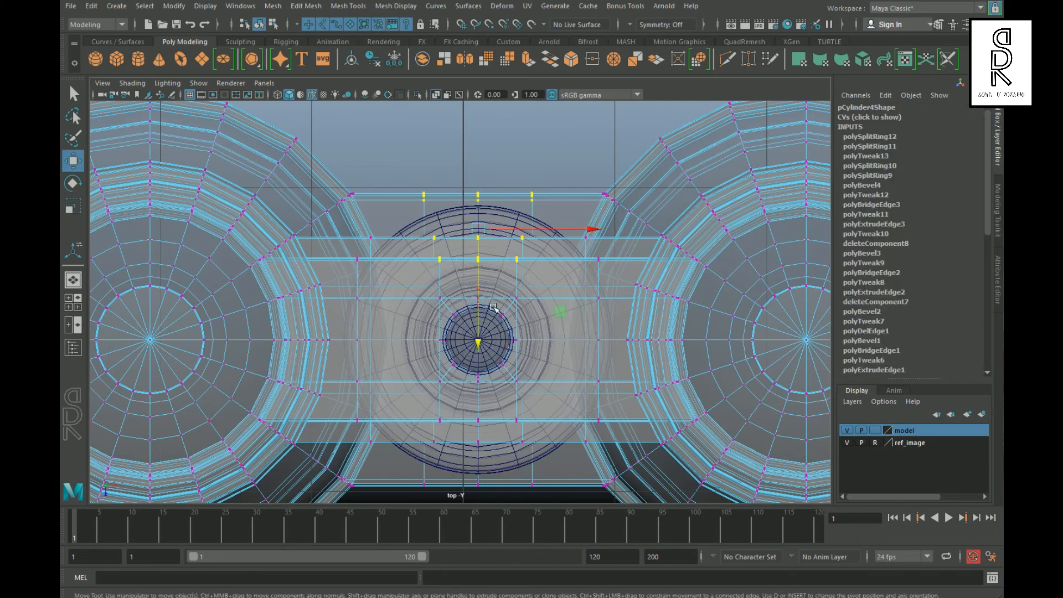
key("space")
key("space")
left_click_drag(620, 304, 508, 425, "alt")
scroll(507, 425, "up", 5)
left_click_drag(445, 358, 481, 298, "alt")
middle_click_drag(480, 298, 481, 293)
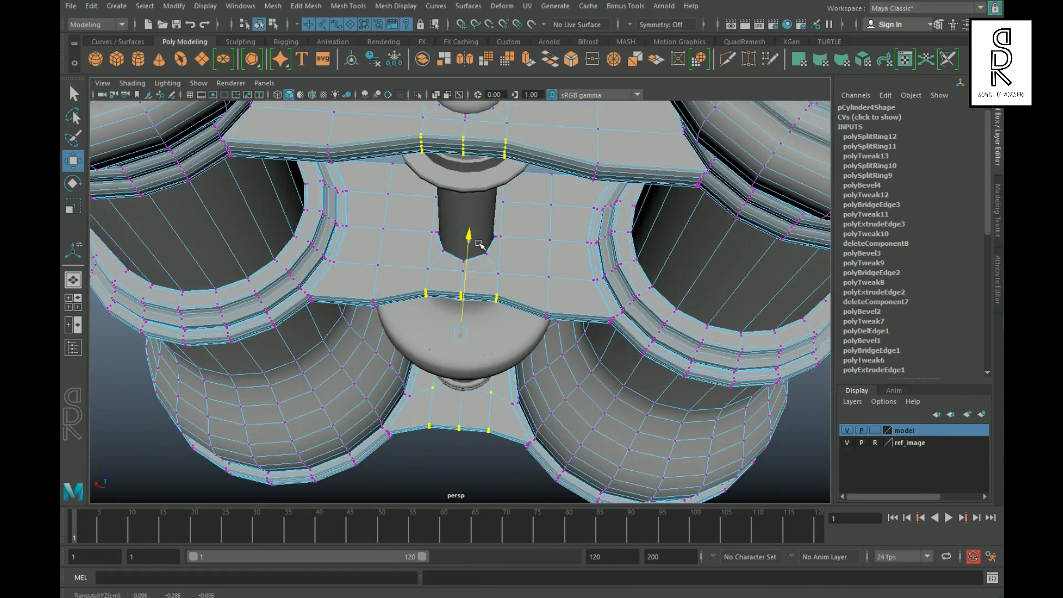
Deselect the side columns and move only the centre vertices of the bars' edges slightly further inward along Z
left_click_drag(480, 293, 490, 260, "alt")
scroll(489, 260, "up", 2)
left_click_drag(557, 231, 494, 443, "ctrl")
middle_click_drag(544, 342, 544, 337)
left_click_drag(598, 398, 587, 354, "alt")
scroll(587, 354, "down", 3)
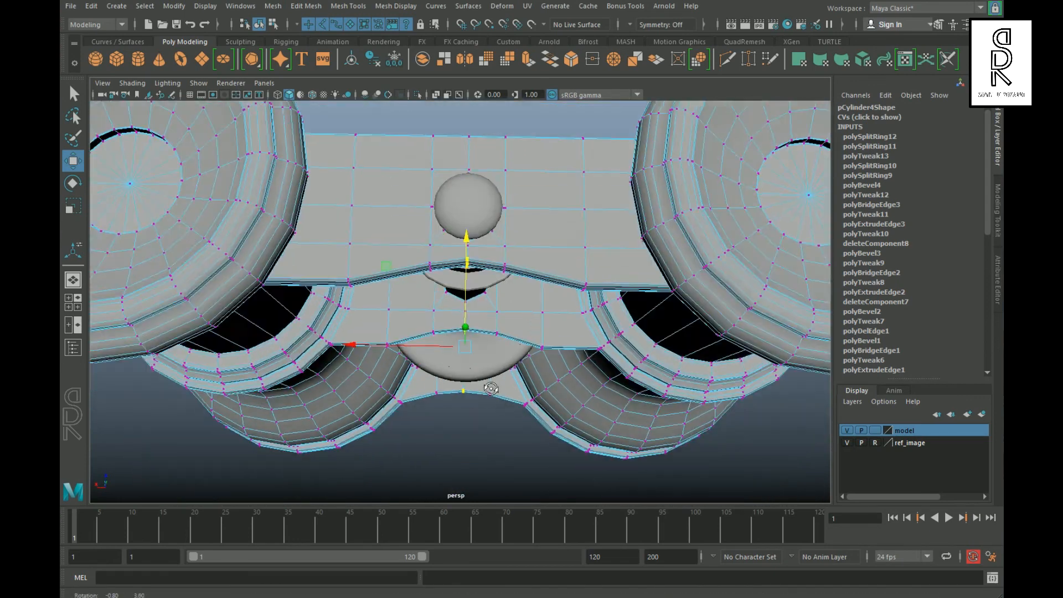
Nudge the two vertex columns at the ends of the top bar's curved edge along Z and return the mesh to unsmoothed display
left_click(363, 248)
key("r")
left_click_drag(445, 332, 539, 337, "alt")
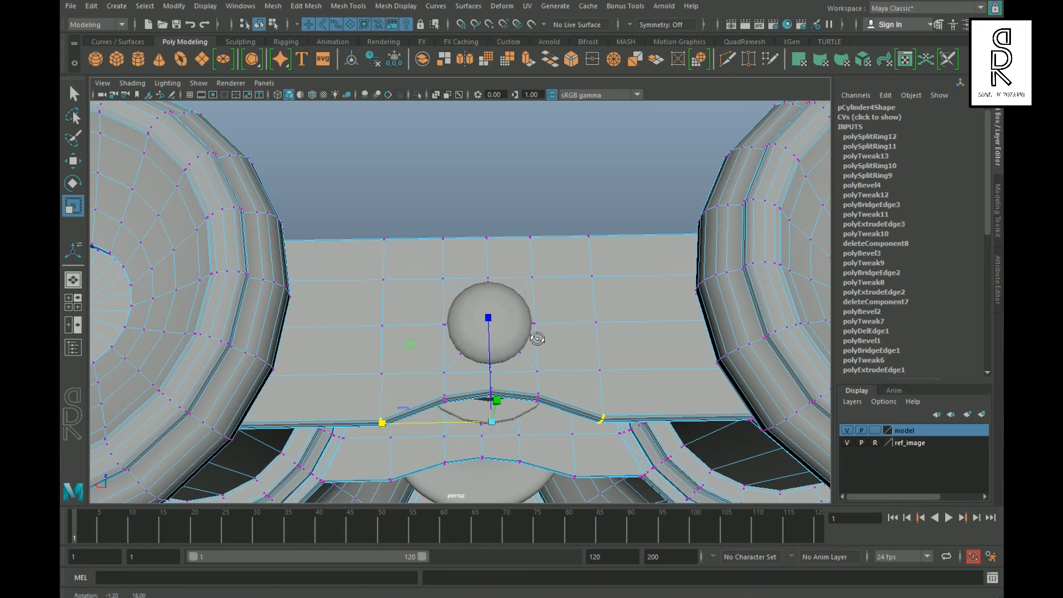
key("w")
middle_click_drag(539, 337, 538, 334)
left_click_drag(538, 333, 526, 432, "alt")
right_click_drag(526, 432, 559, 401)
left_click_drag(559, 401, 597, 373, "alt")
key("1")
Split the edge rings at both outer ends of the top bar to add one more loop near each barrel
right_click_drag(393, 233, 382, 315)
left_click(368, 226)
left_click(767, 225)
right_click_drag(792, 223, 755, 306, "ctrl")
key("r")
double_click(354, 265)
mouse_move(470, 277)
left_mouse_down("alt")
mouse_move(510, 342)
mouse_move(507, 363)
mouse_move(487, 277)
left_mouse_up("alt")
Select the vertices on both sides of the bars' curved edges and shift them slightly along Z to even out the curve
right_click_drag(421, 222, 377, 222)
left_click_drag(393, 233, 415, 263)
left_click_drag(609, 236, 637, 271, "shift")
key("w")
left_click_drag(609, 349, 601, 398, "alt")
mouse_move(529, 290)
left_mouse_down()
mouse_move(527, 273)
mouse_move(526, 292)
left_mouse_up()
left_click_drag(620, 360, 622, 285, "alt")
left_click_drag(537, 213, 575, 262)
left_click_drag(432, 200, 464, 249, "shift")
left_click_drag(581, 313, 408, 382, "alt")
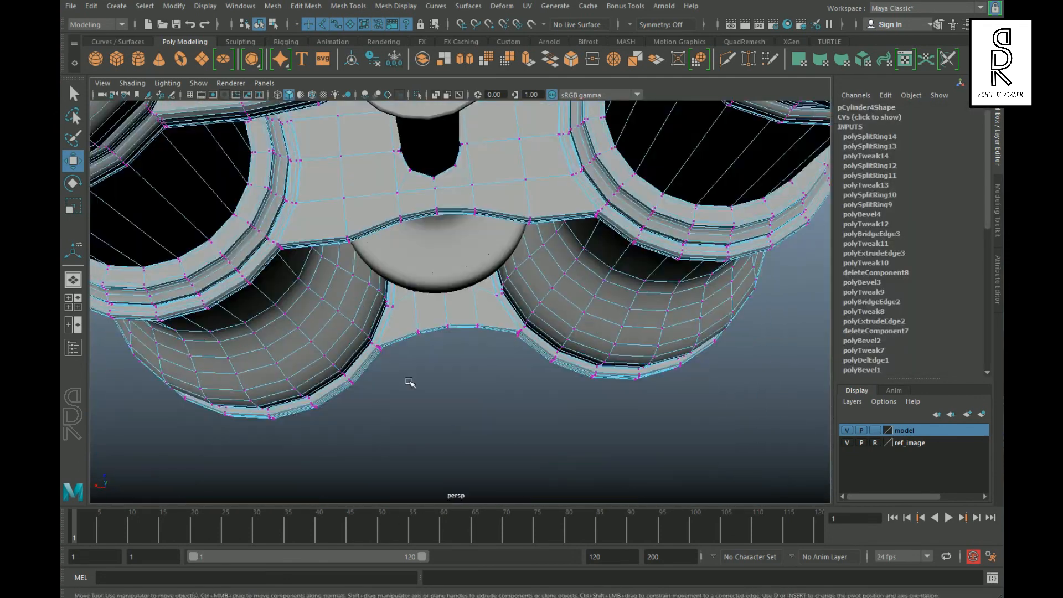
Move the middle edge vertices of the bottom bar slightly inward along Z to refine its curve
scroll(408, 382, "up", 3)
left_click_drag(384, 313, 496, 359)
left_click_drag(442, 305, 444, 299)
left_click(456, 381)
Return to object selection, display the binoculars body smoothed, and clear the selection
scroll(455, 381, "down", 5)
left_click_drag(448, 354, 456, 381, "alt")
right_click_drag(456, 381, 500, 372, "alt")
right_click_drag(490, 271, 549, 254)
left_click(576, 394)
right_click_drag(576, 393, 415, 409, "alt")
left_click_drag(415, 409, 566, 347, "alt")
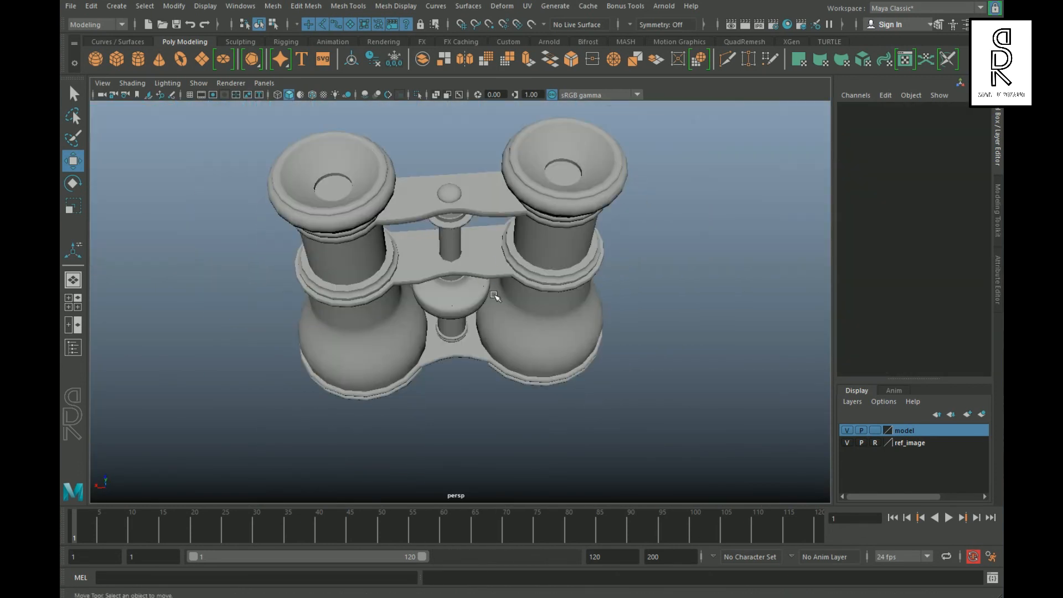
left_click(567, 347)
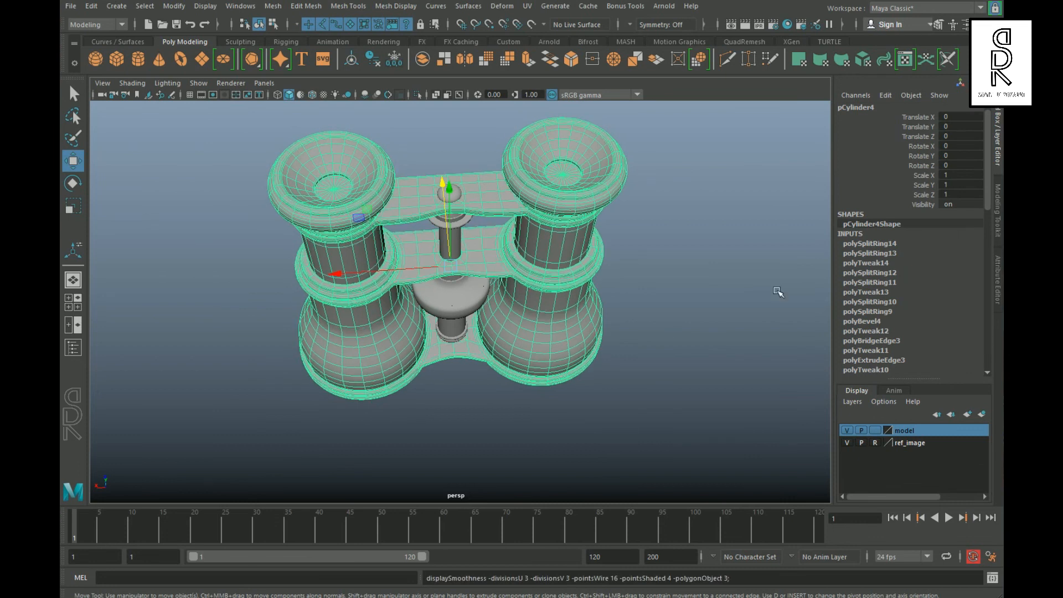
left_click(432, 392)
Examine the smoothed binoculars from the eyepiece side, the front and the lens side
right_click_drag(432, 391, 530, 428, "alt")
left_click_drag(530, 427, 537, 459, "alt")
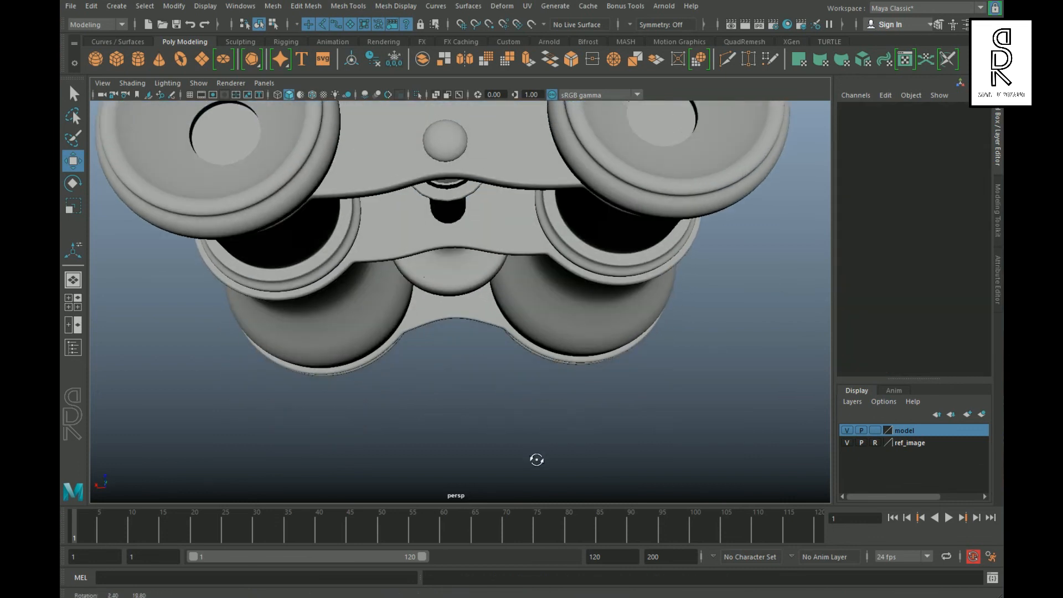
right_click_drag(536, 459, 113, 383, "alt")
left_click_drag(286, 313, 435, 251, "alt")
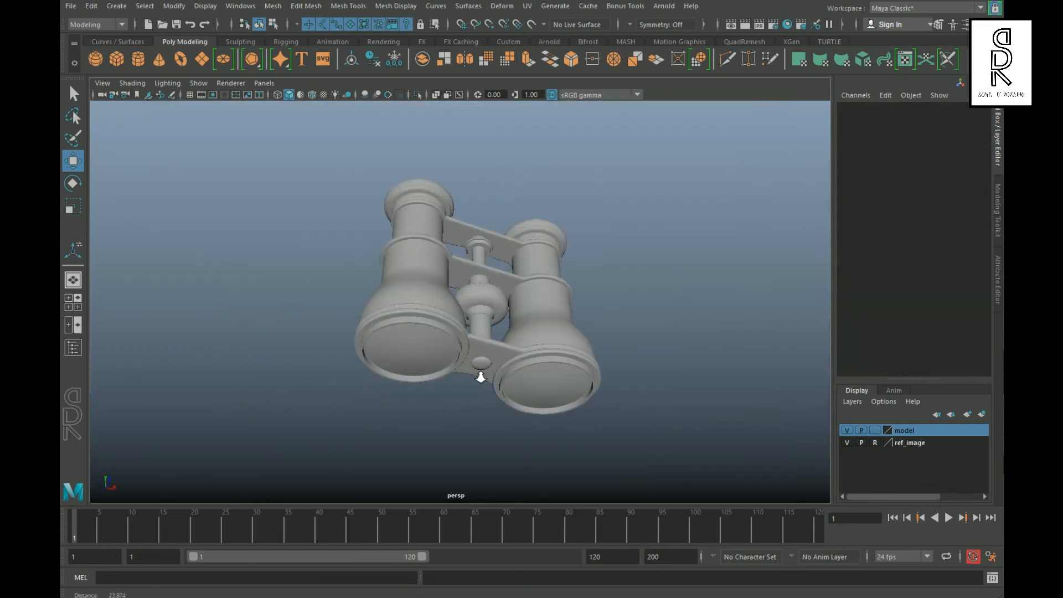
left_click_drag(421, 320, 271, 420, "alt")
right_click_drag(270, 420, 412, 423, "alt")
left_click_drag(412, 422, 287, 426, "alt")
right_click_drag(288, 427, 374, 367, "alt")
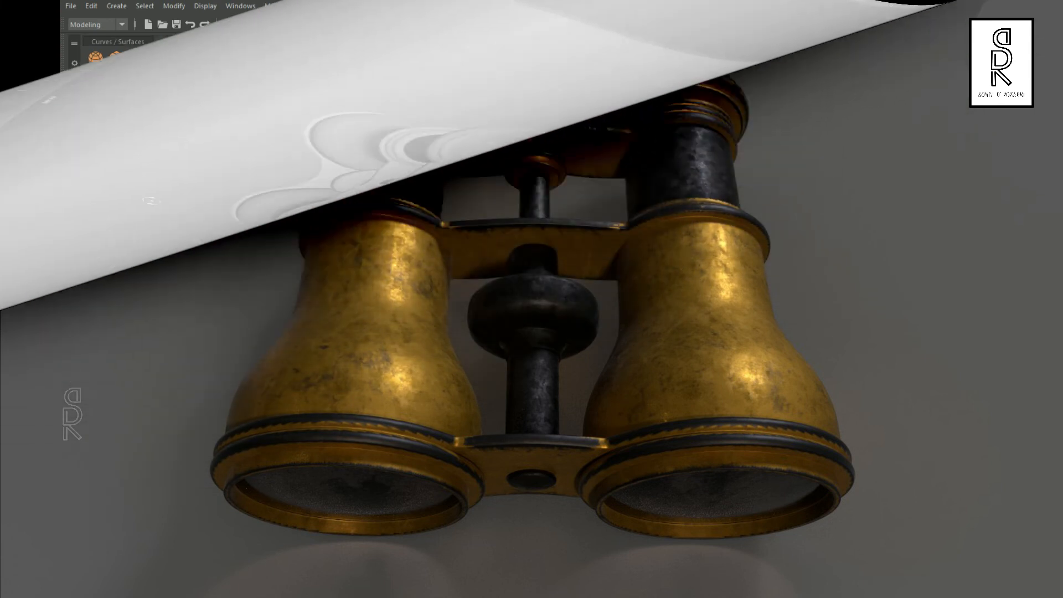